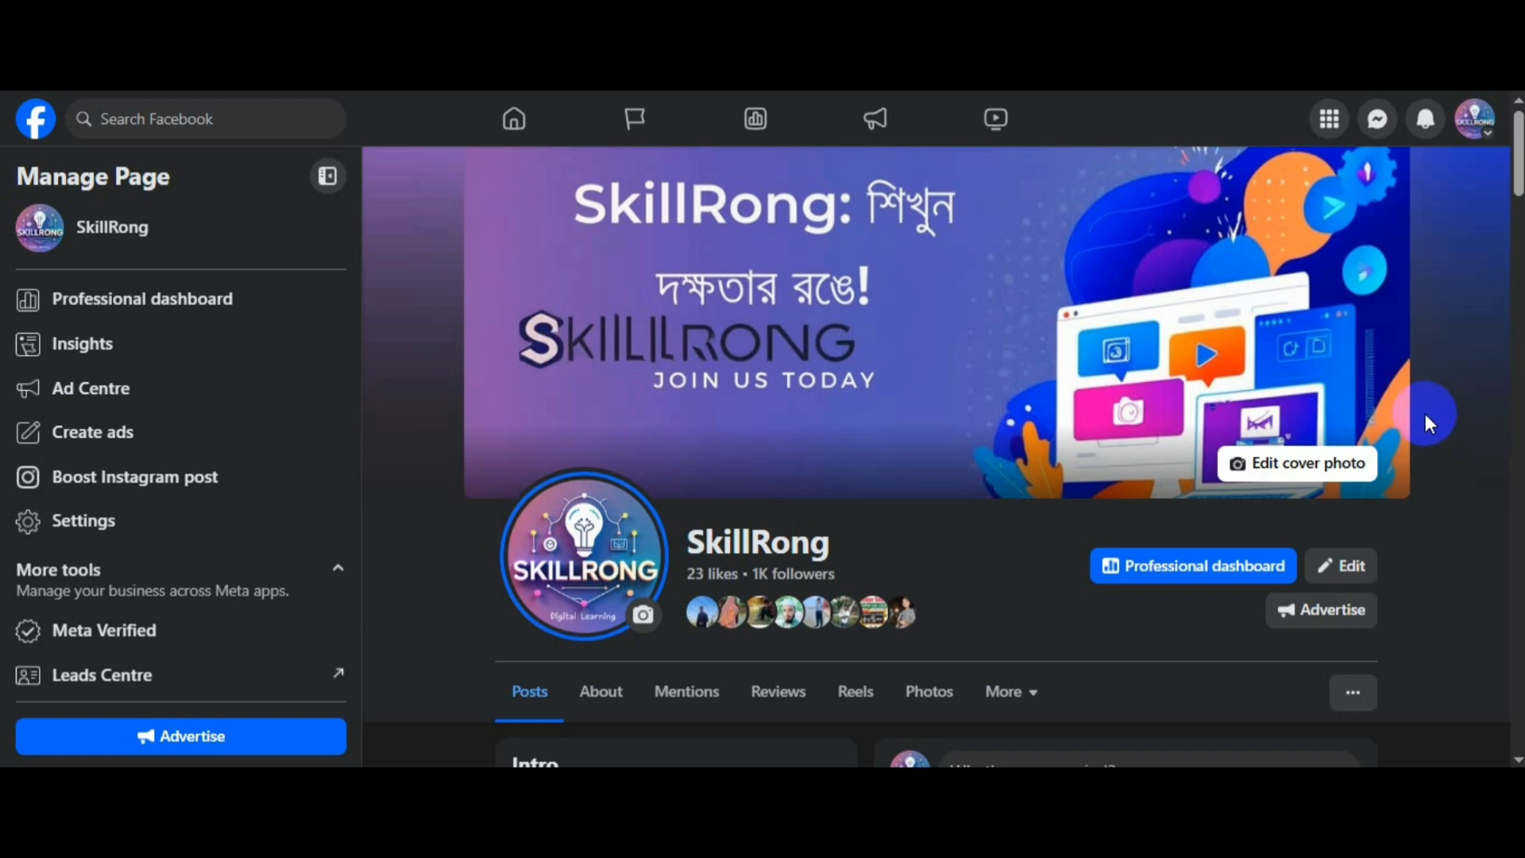
Step: Look over the SkillRong page's intro, featured video and photos, down to the newest post on the MS Word View Tab
{"action": "scroll", "coordinate": [937, 382], "scroll_direction": "down", "scroll_amount": 5}
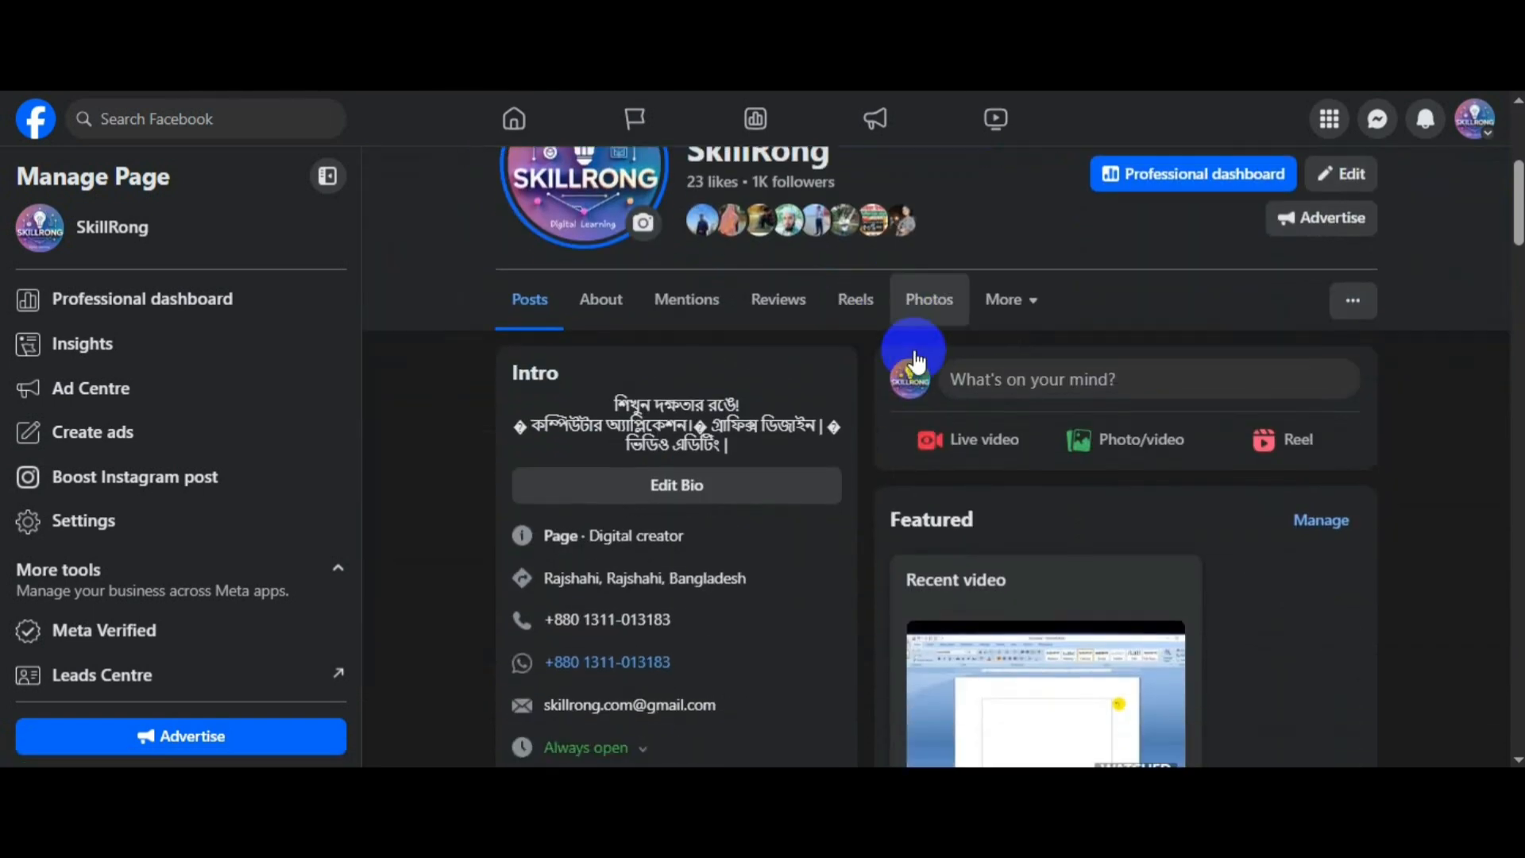
{"action": "scroll", "coordinate": [1144, 357], "scroll_direction": "down", "scroll_amount": 4}
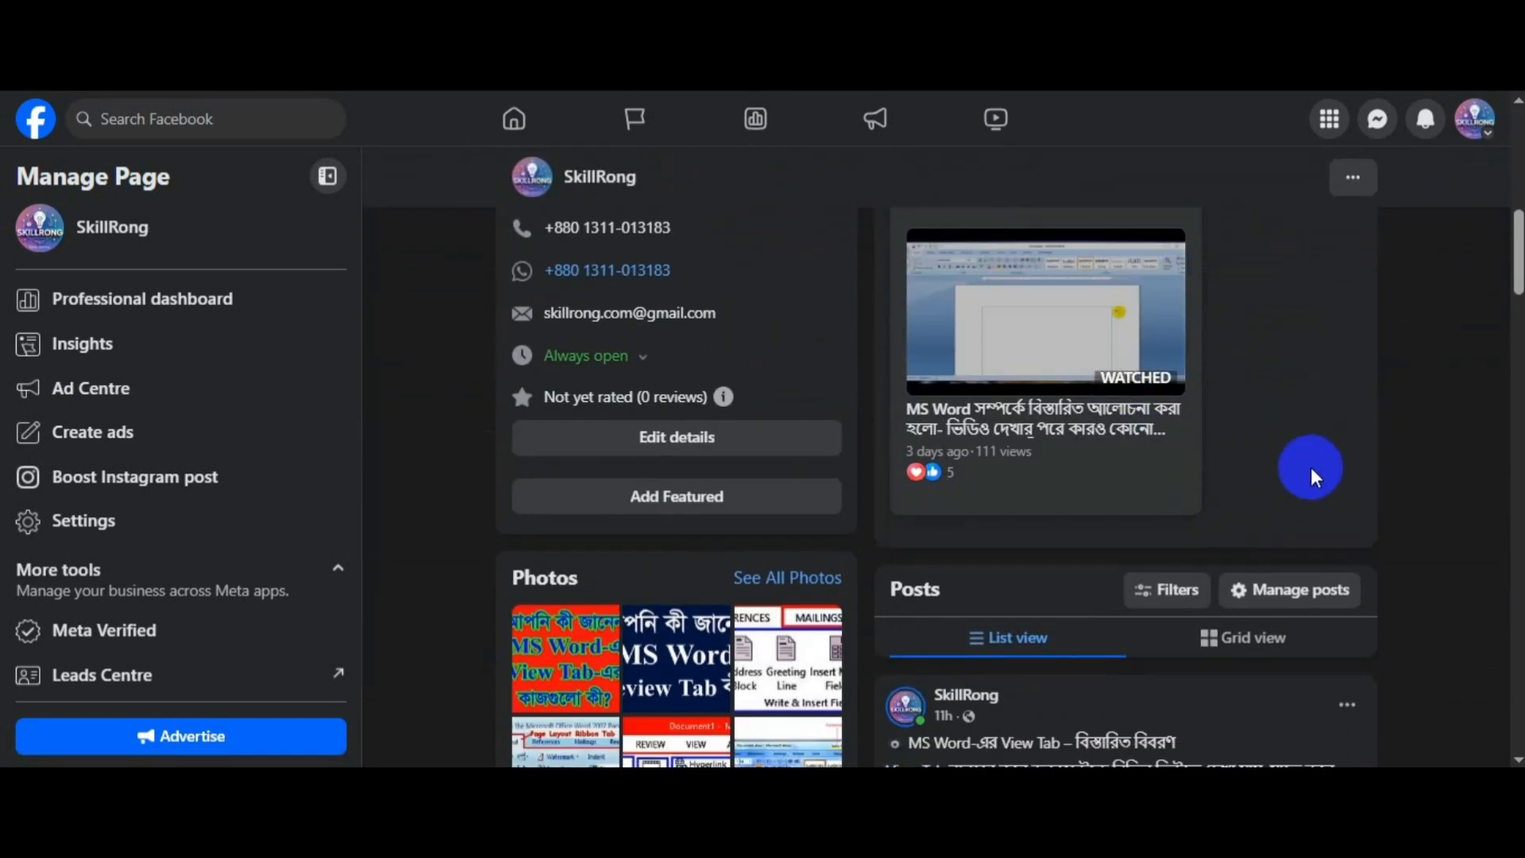
{"action": "scroll", "coordinate": [1366, 467], "scroll_direction": "up", "scroll_amount": 4}
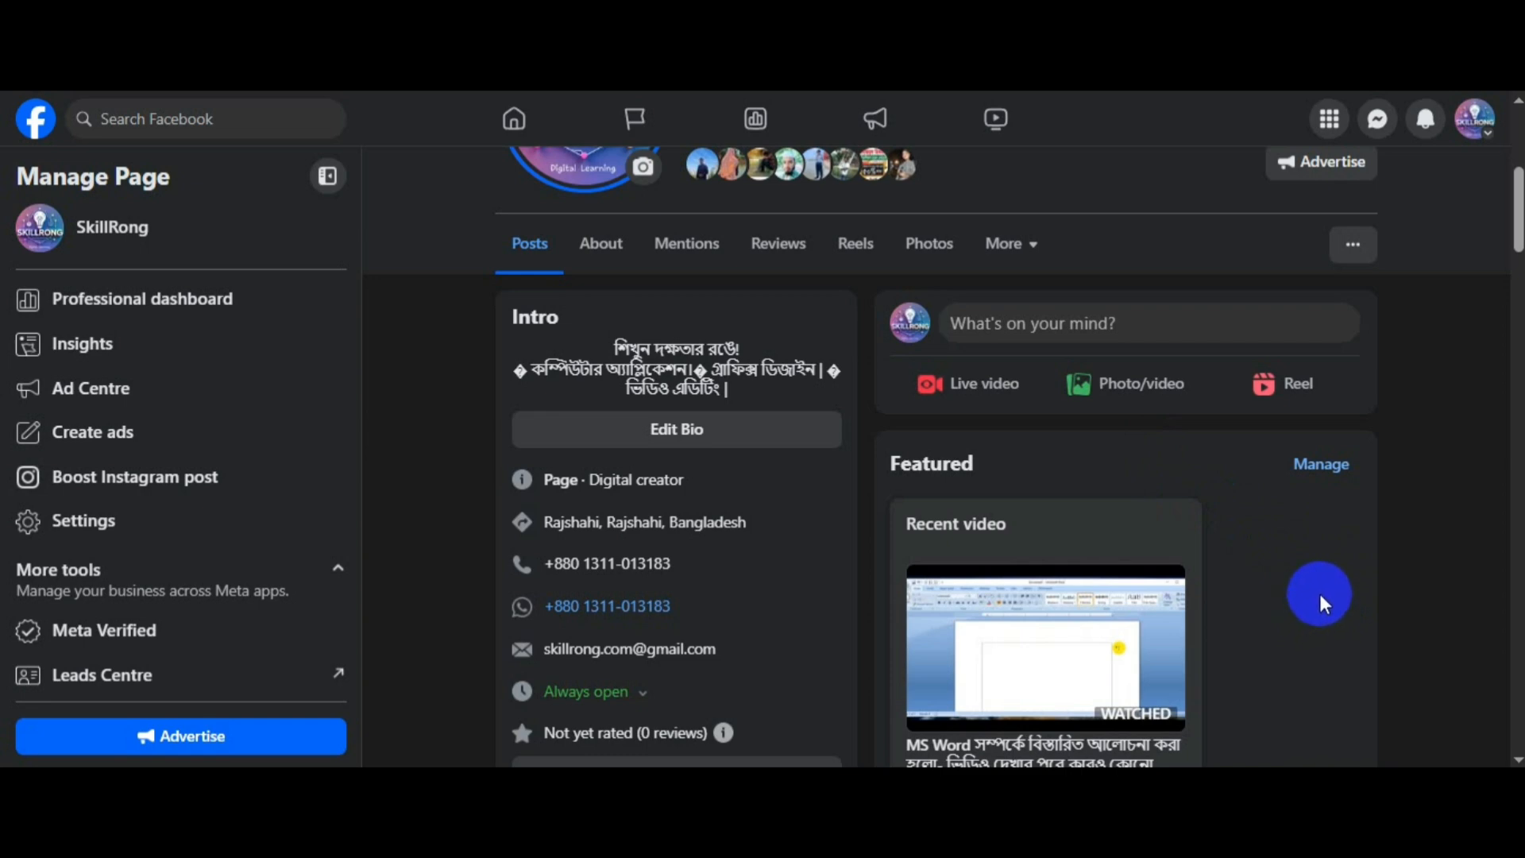
{"action": "scroll", "coordinate": [1318, 593], "scroll_direction": "up", "scroll_amount": 4}
{"action": "scroll", "coordinate": [1175, 548], "scroll_direction": "down", "scroll_amount": 9}
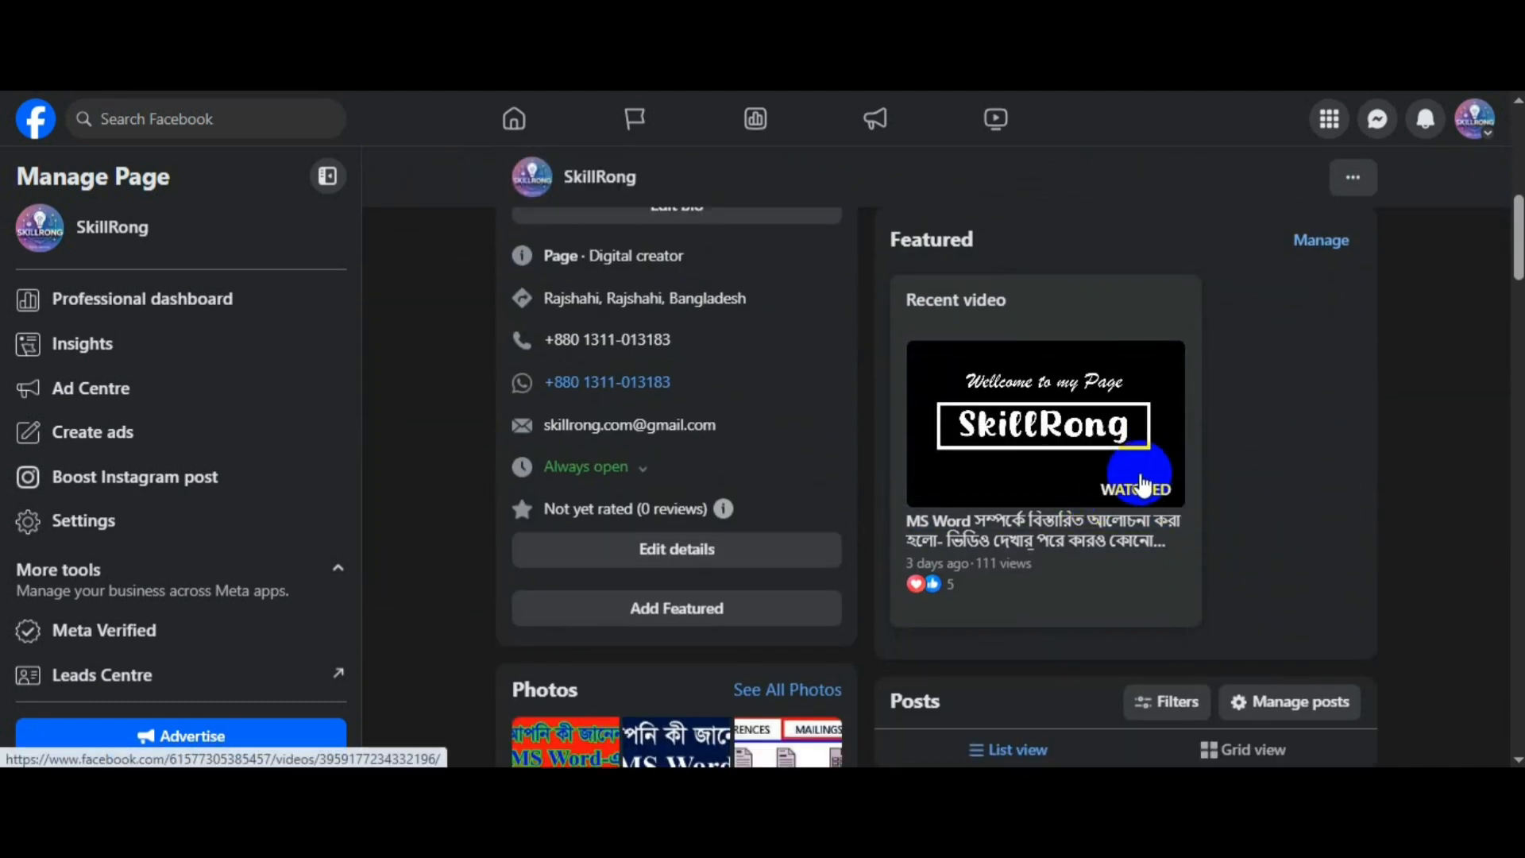
{"action": "scroll", "coordinate": [1239, 572], "scroll_direction": "down", "scroll_amount": 4}
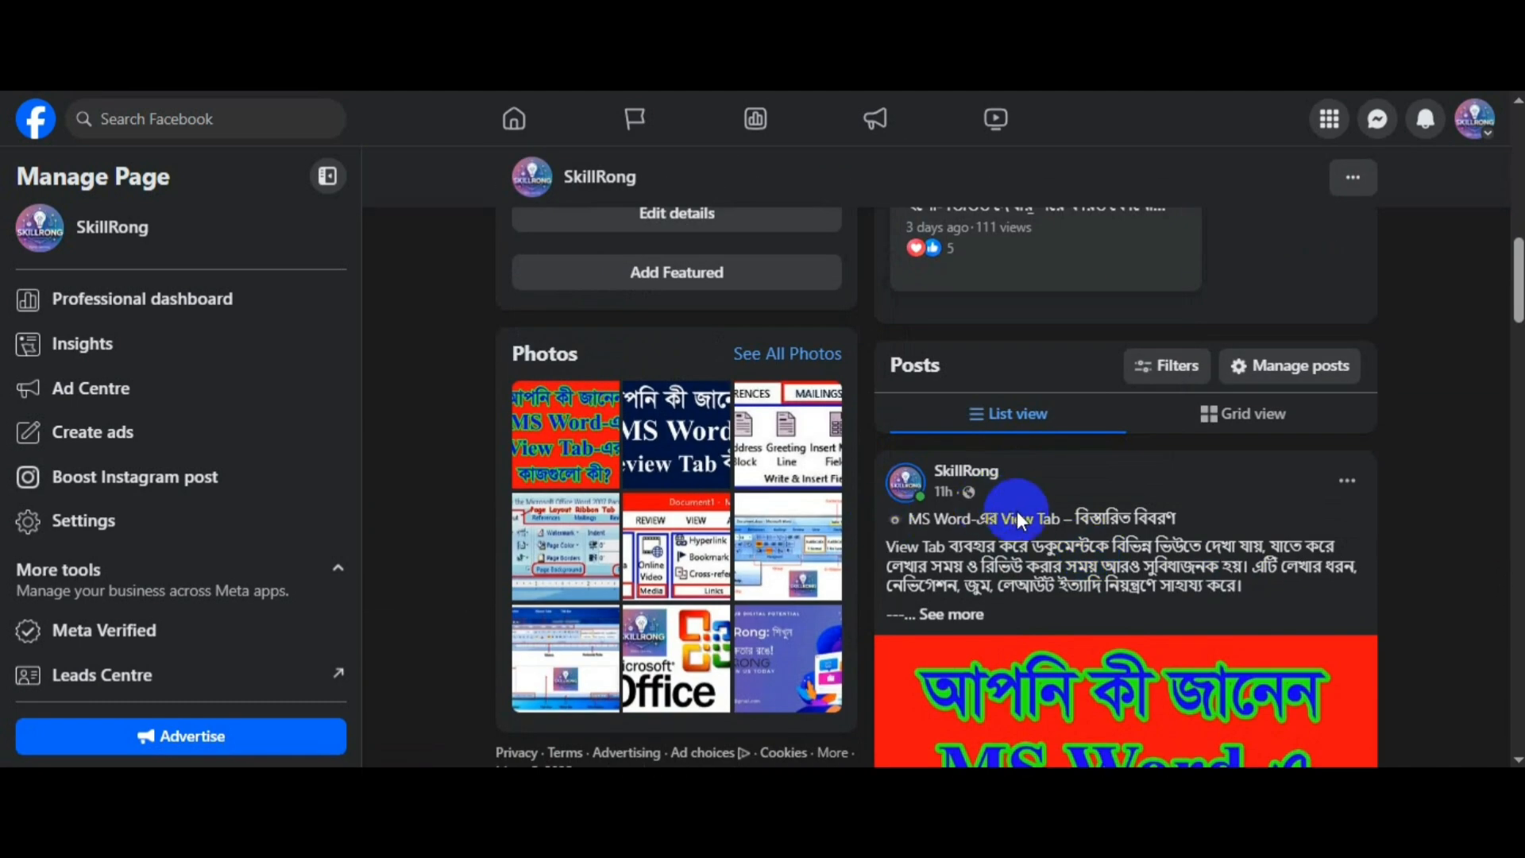
{"action": "scroll", "coordinate": [1025, 508], "scroll_direction": "down", "scroll_amount": 1}
{"action": "scroll", "coordinate": [1032, 405], "scroll_direction": "down", "scroll_amount": 1}
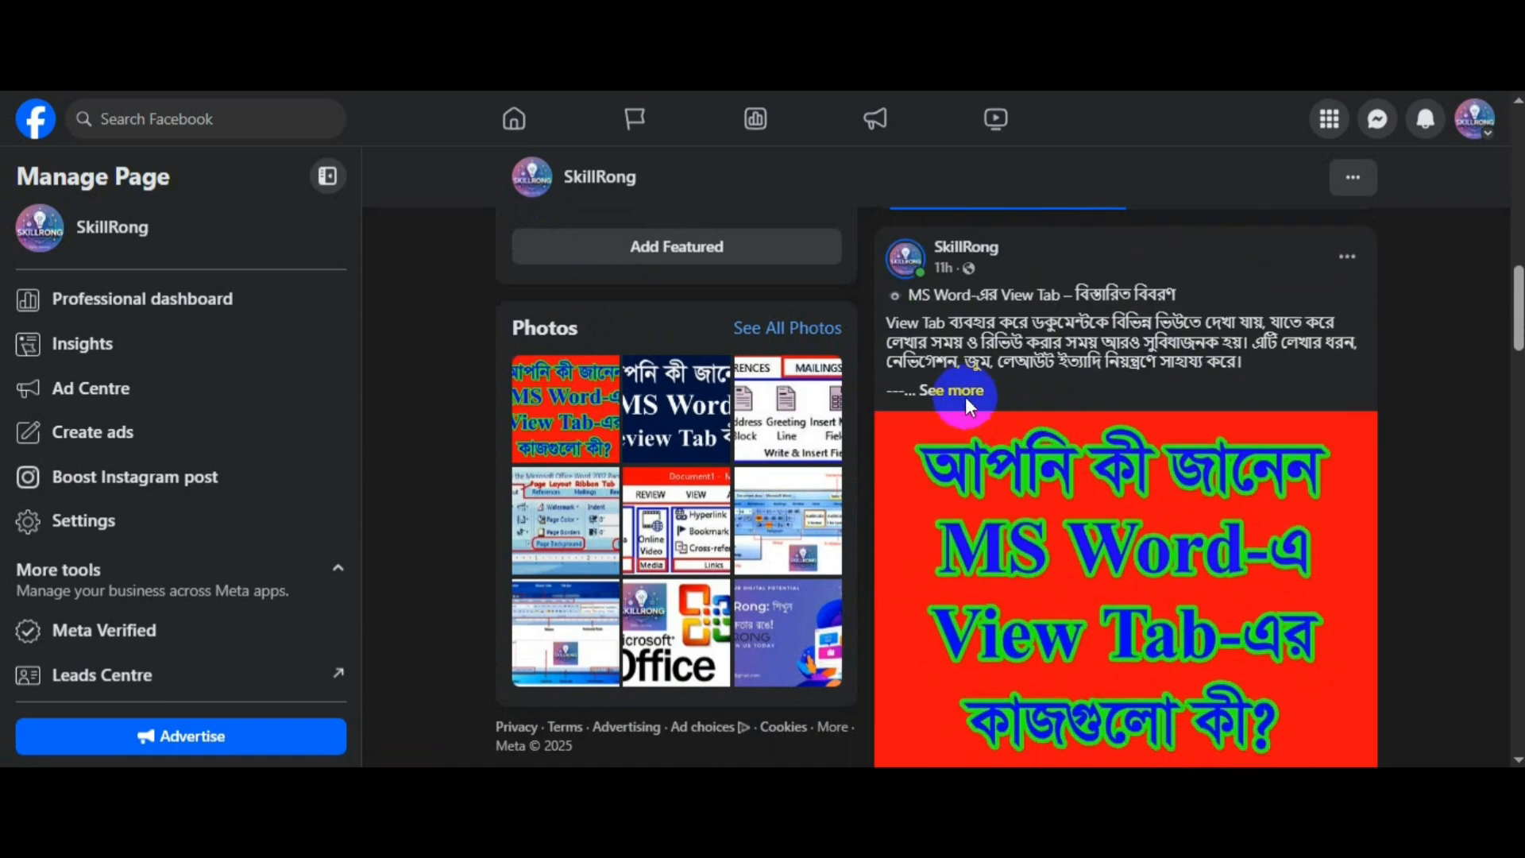
Step: Expand the full text of the MS Word View Tab post and read through its feature groups
{"action": "left_click", "coordinate": [963, 399]}
{"action": "scroll", "coordinate": [1100, 385], "scroll_direction": "down", "scroll_amount": 1}
{"action": "scroll", "coordinate": [1088, 382], "scroll_direction": "up", "scroll_amount": 1}
{"action": "scroll", "coordinate": [1088, 382], "scroll_direction": "up", "scroll_amount": 1}
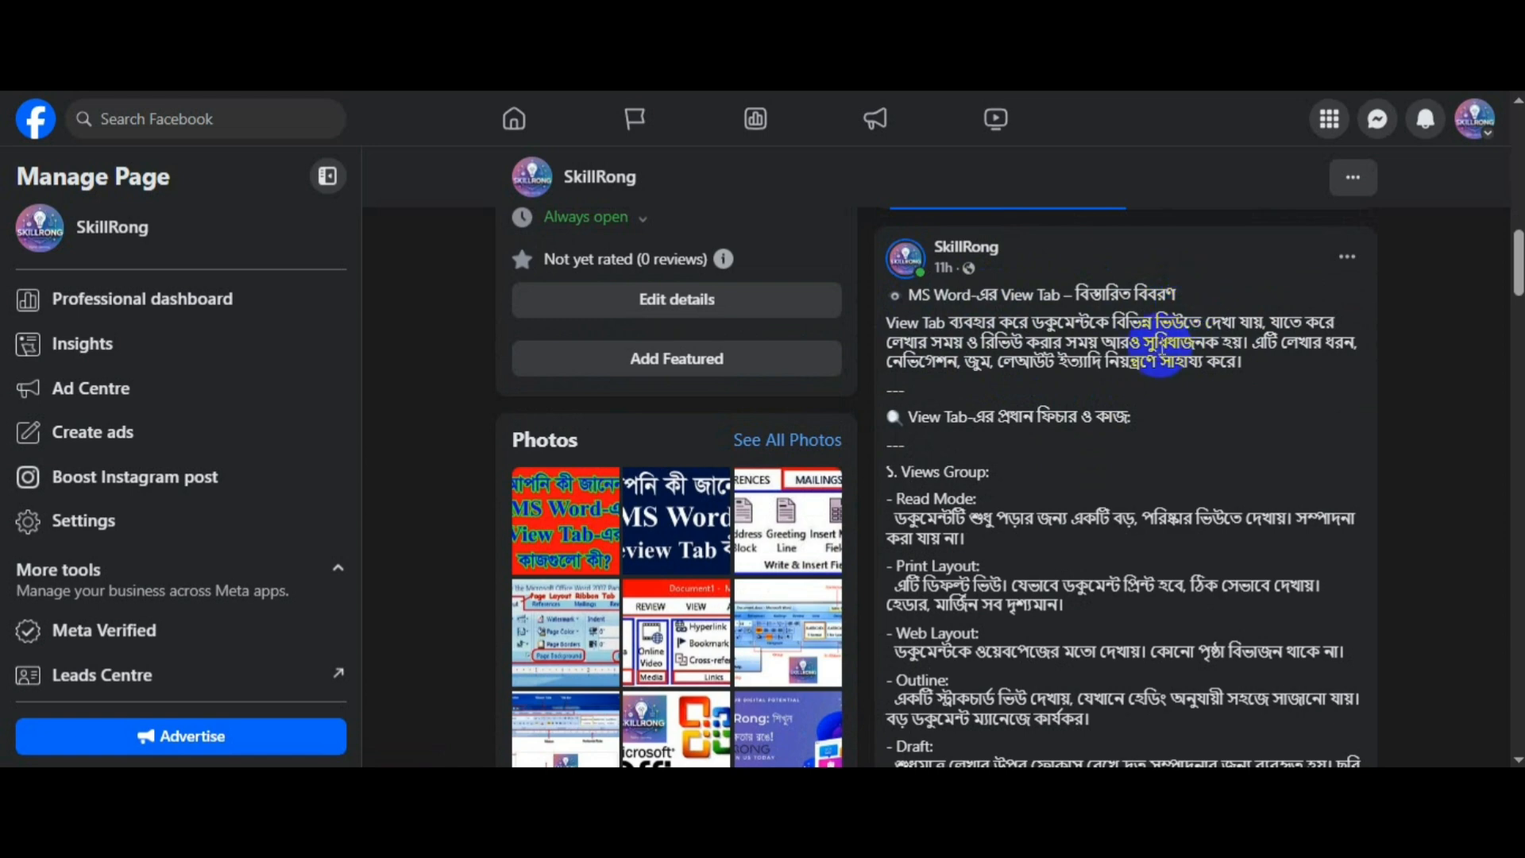
{"action": "scroll", "coordinate": [1021, 529], "scroll_direction": "down", "scroll_amount": 1}
{"action": "scroll", "coordinate": [1020, 528], "scroll_direction": "down", "scroll_amount": 3}
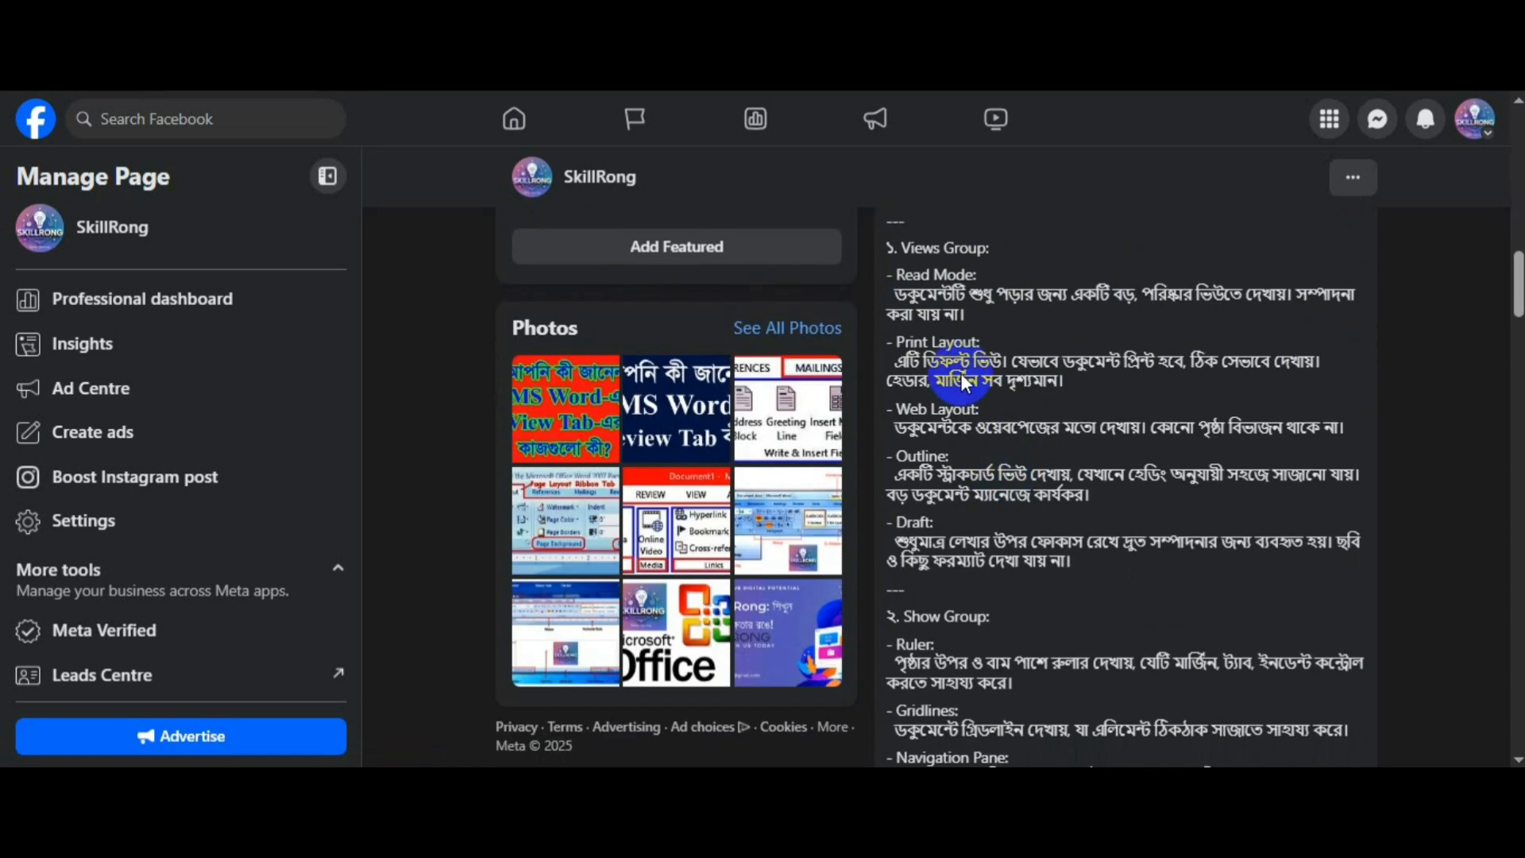
{"action": "scroll", "coordinate": [1069, 480], "scroll_direction": "down", "scroll_amount": 3}
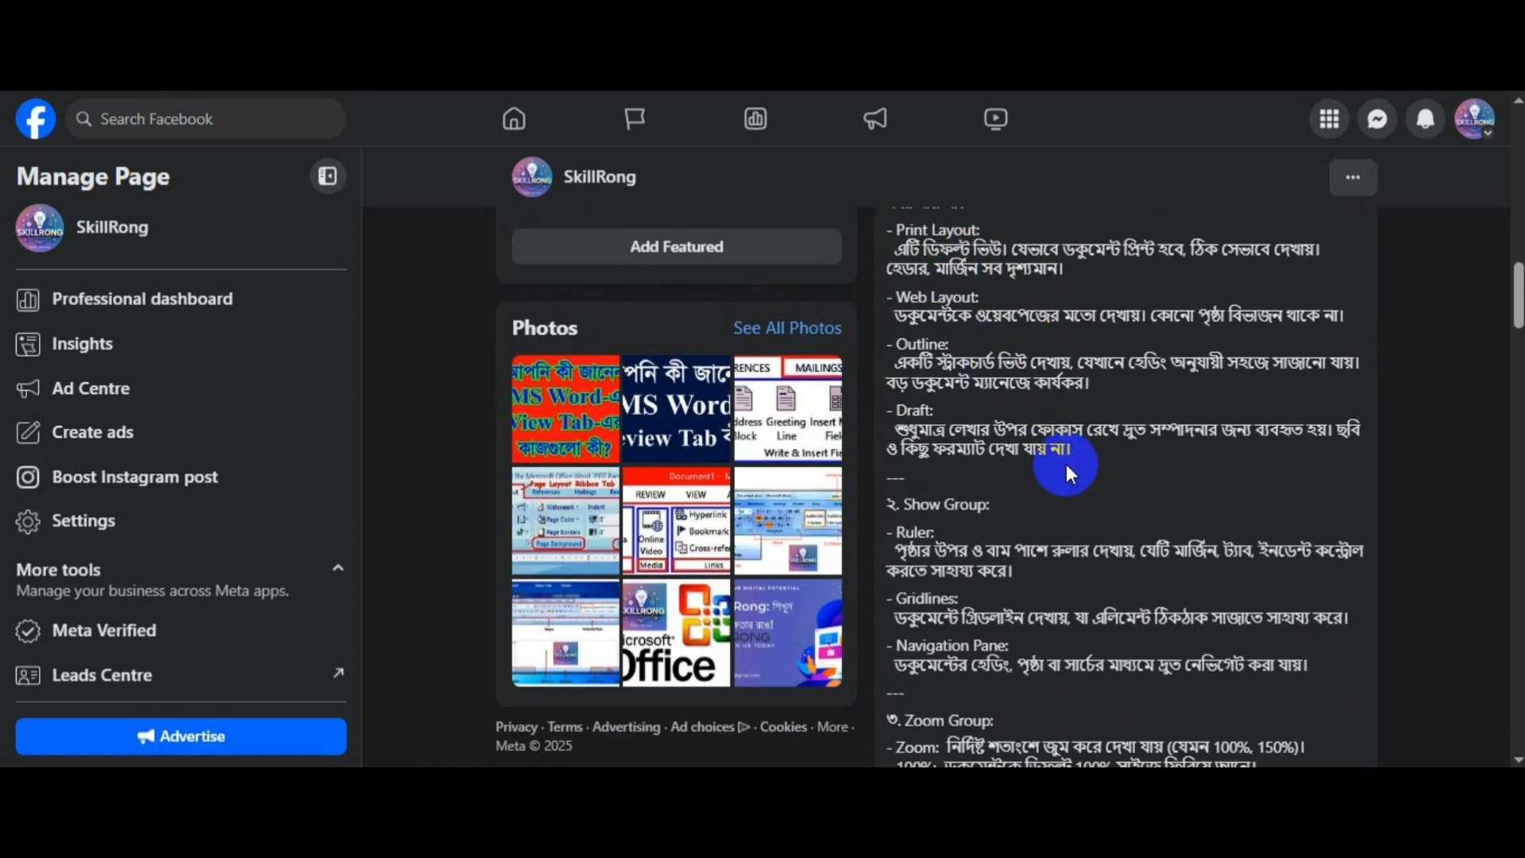
{"action": "scroll", "coordinate": [1064, 446], "scroll_direction": "down", "scroll_amount": 12}
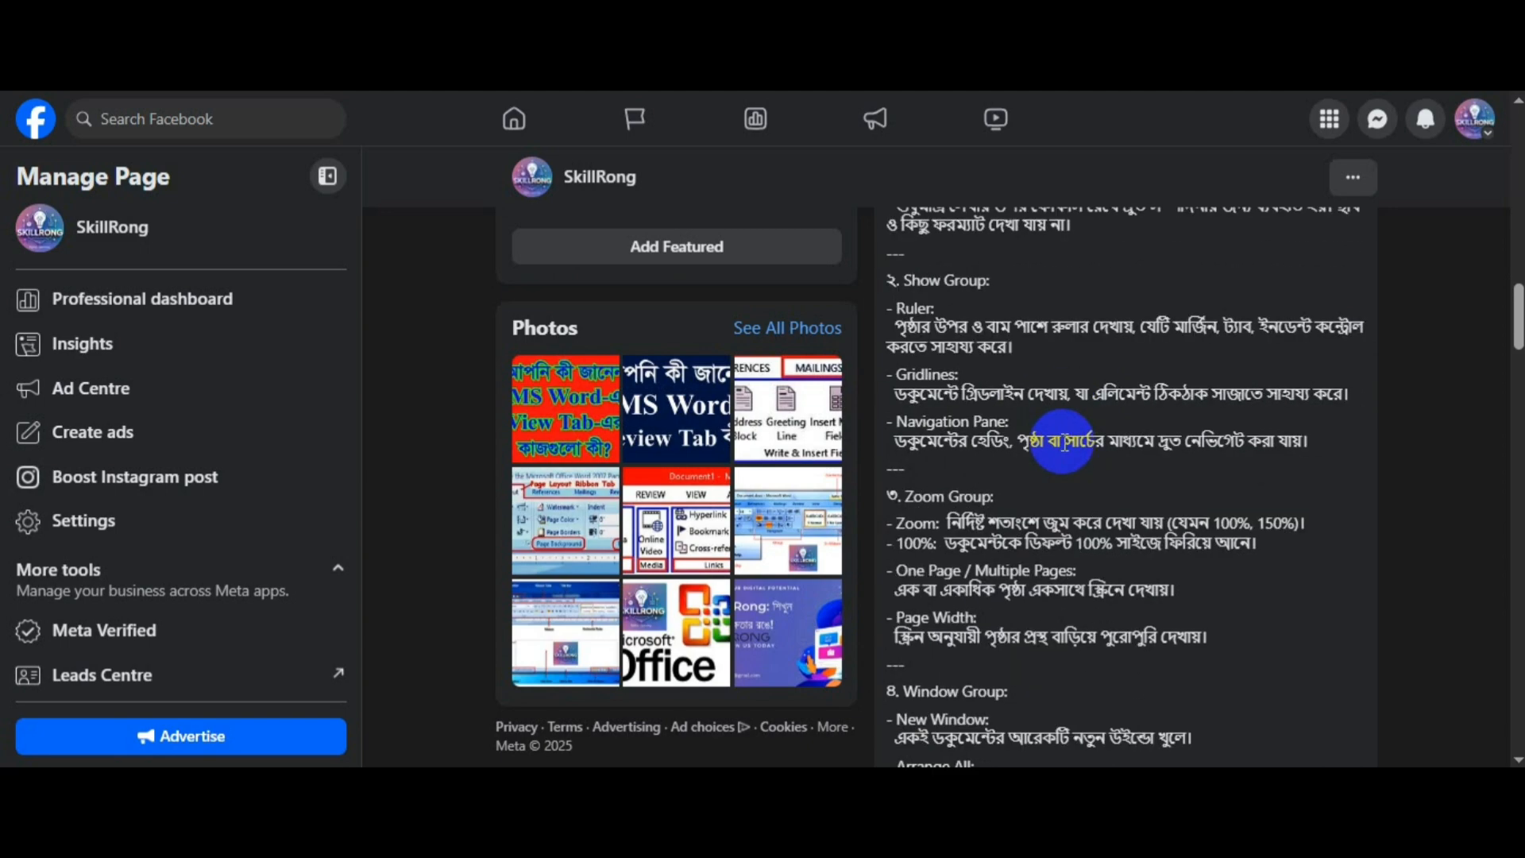
{"action": "scroll", "coordinate": [1061, 425], "scroll_direction": "down", "scroll_amount": 15}
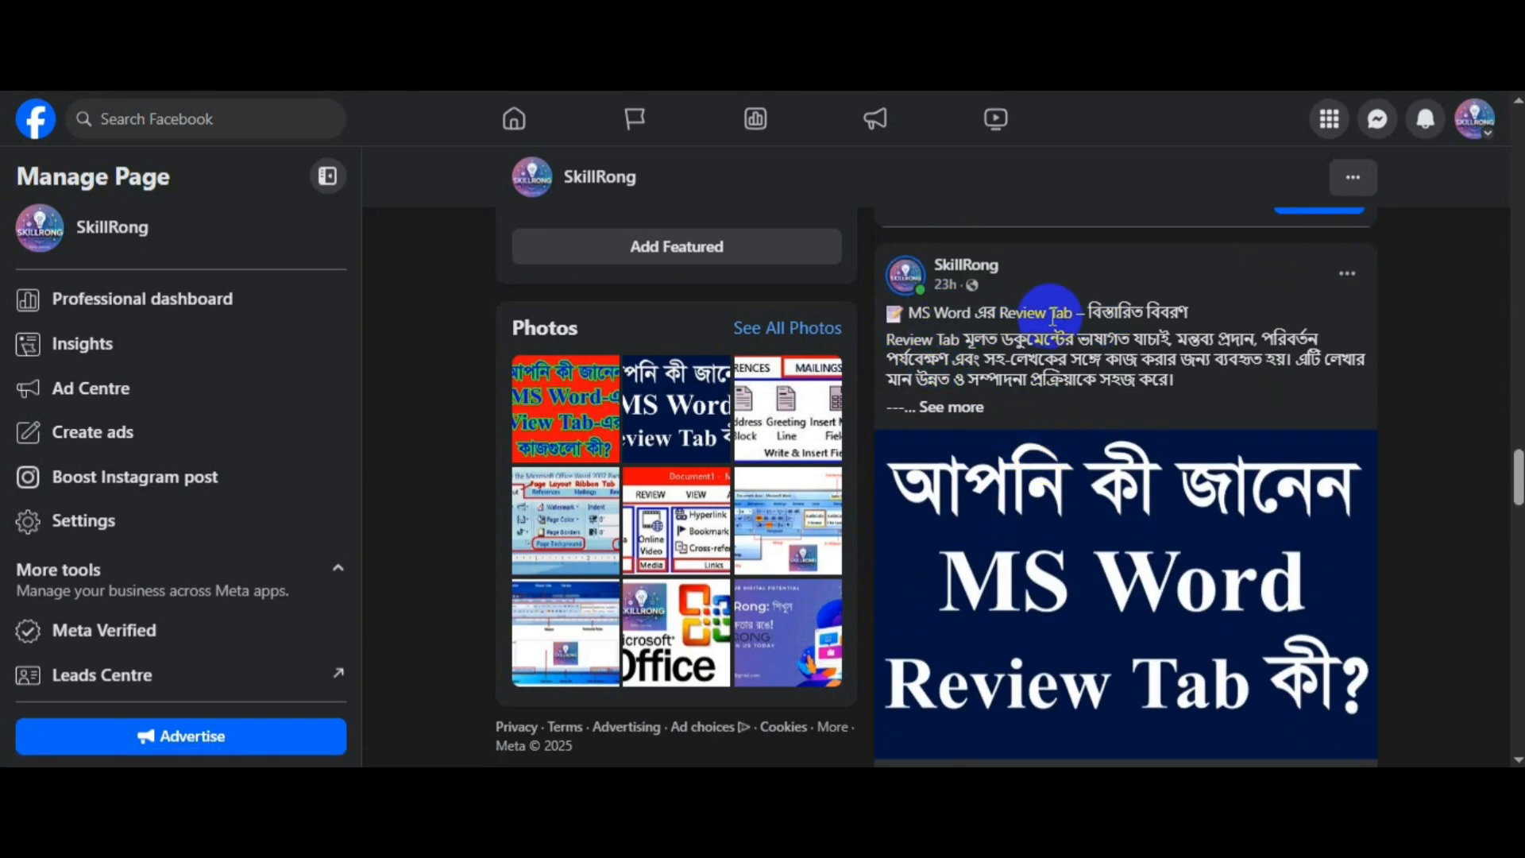
Step: Expand the full text of the MS Word Review Tab post and read through its feature groups
{"action": "left_click", "coordinate": [957, 407]}
{"action": "scroll", "coordinate": [1063, 408], "scroll_direction": "down", "scroll_amount": 3}
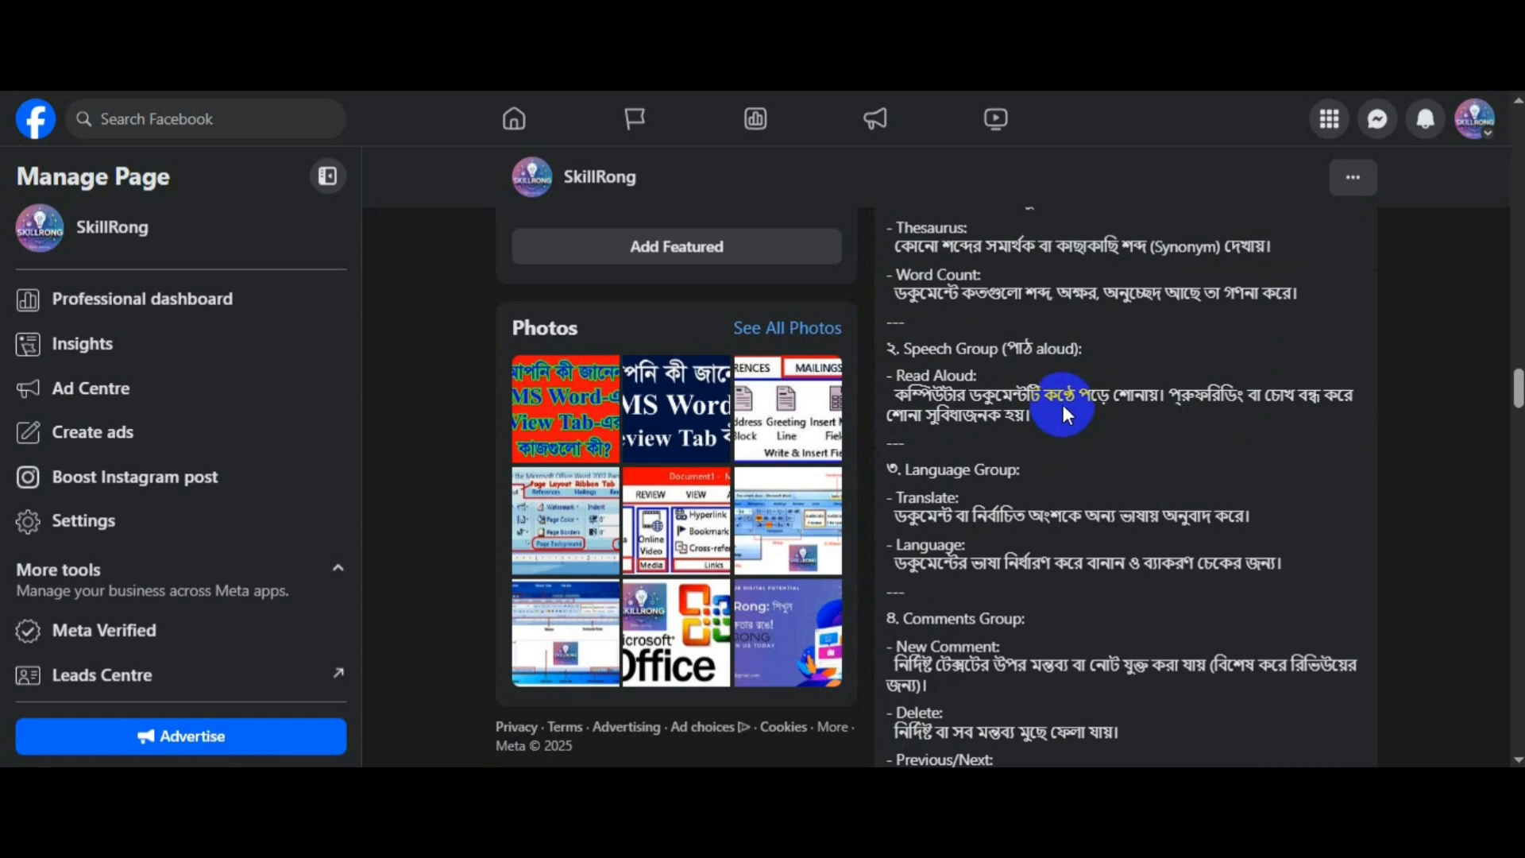
{"action": "scroll", "coordinate": [1062, 403], "scroll_direction": "down", "scroll_amount": 1}
{"action": "scroll", "coordinate": [1070, 393], "scroll_direction": "down", "scroll_amount": 2}
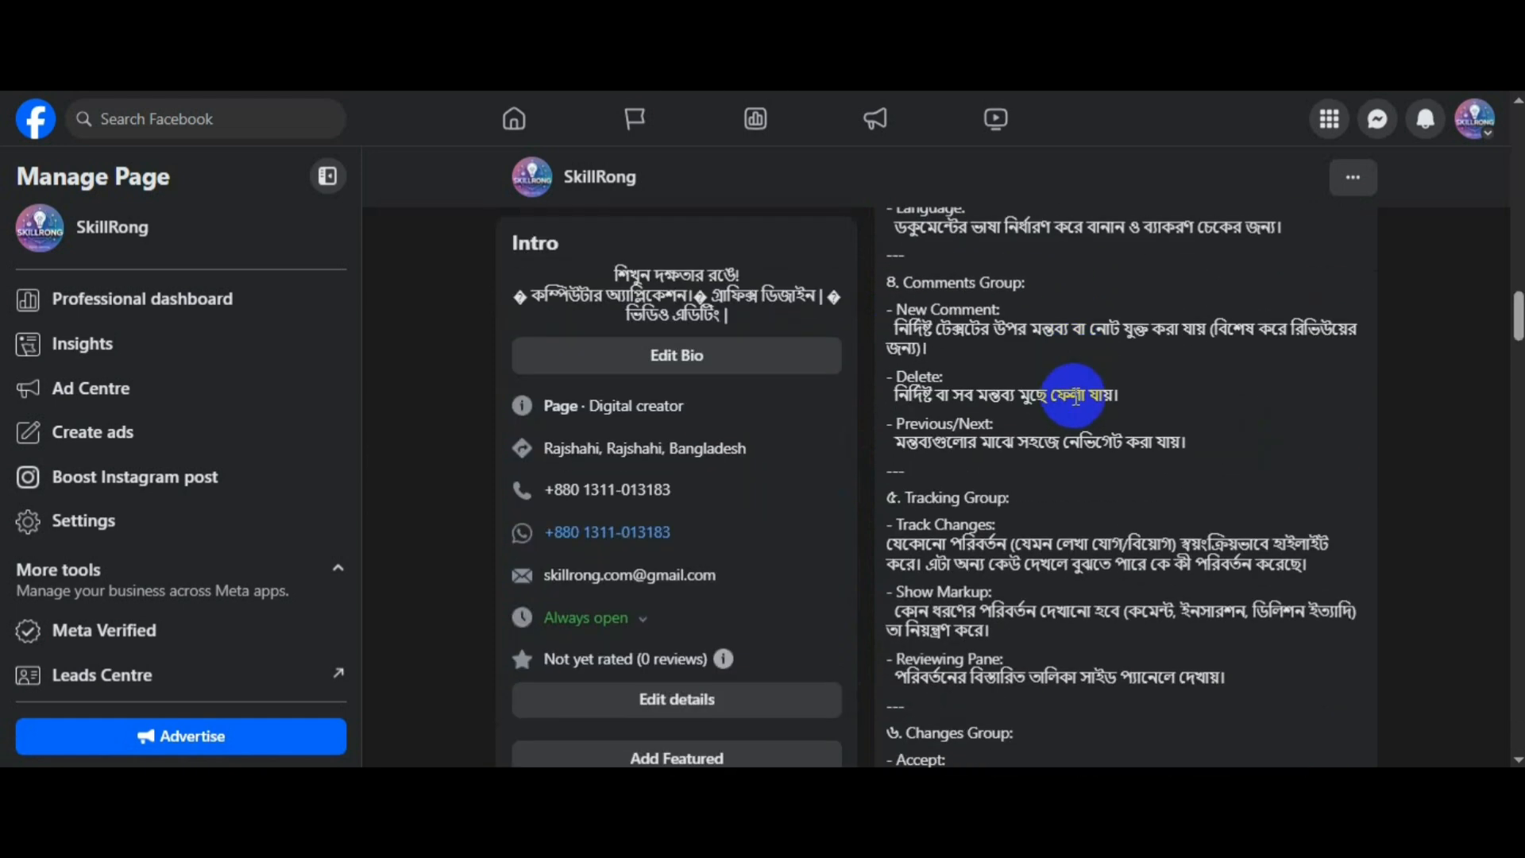
{"action": "scroll", "coordinate": [1077, 396], "scroll_direction": "down", "scroll_amount": 3}
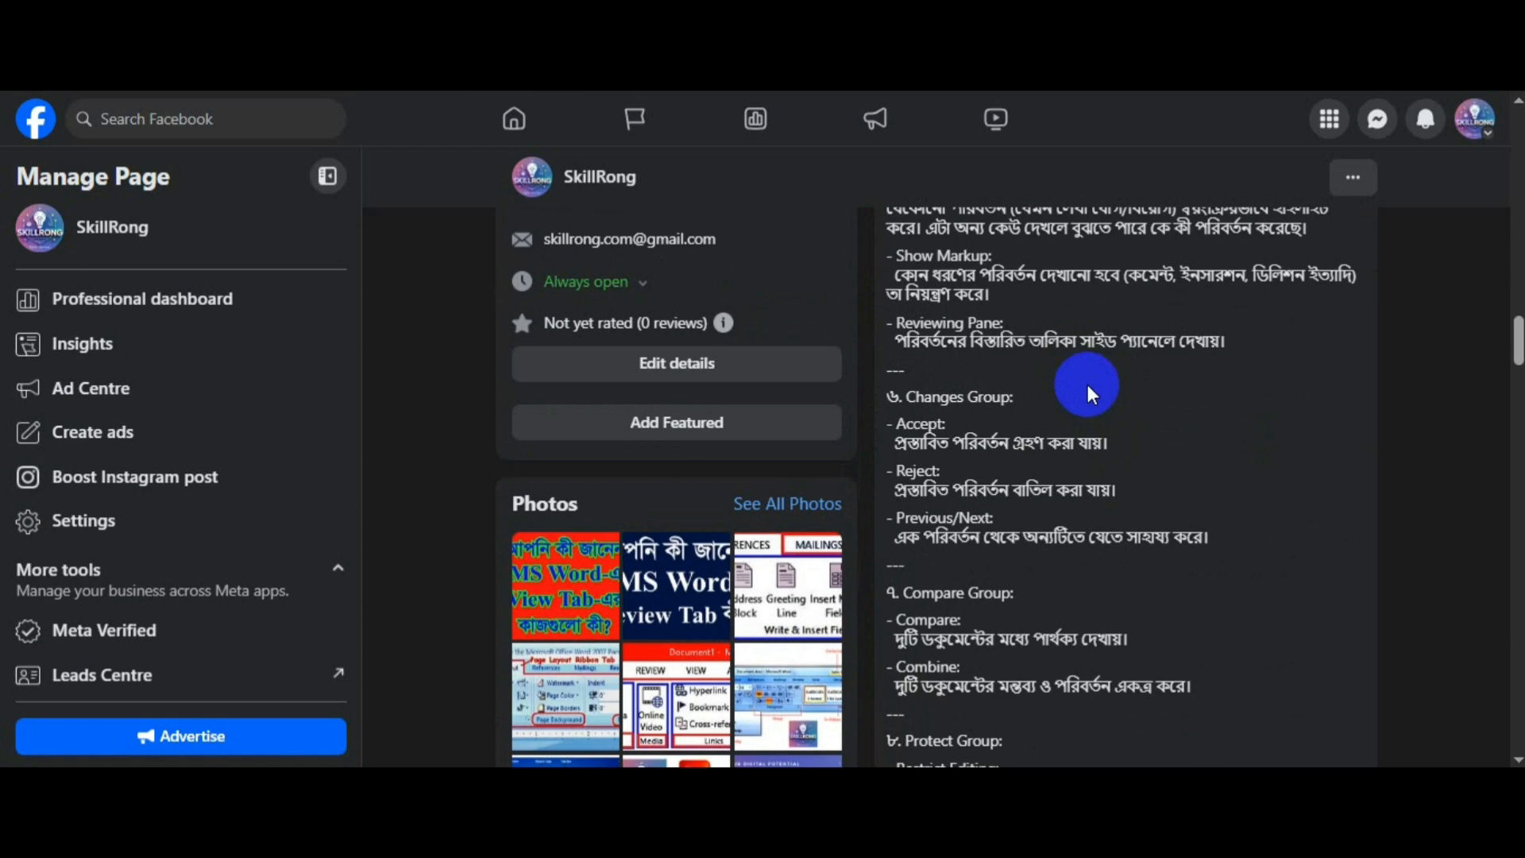
{"action": "scroll", "coordinate": [1088, 390], "scroll_direction": "down", "scroll_amount": 10}
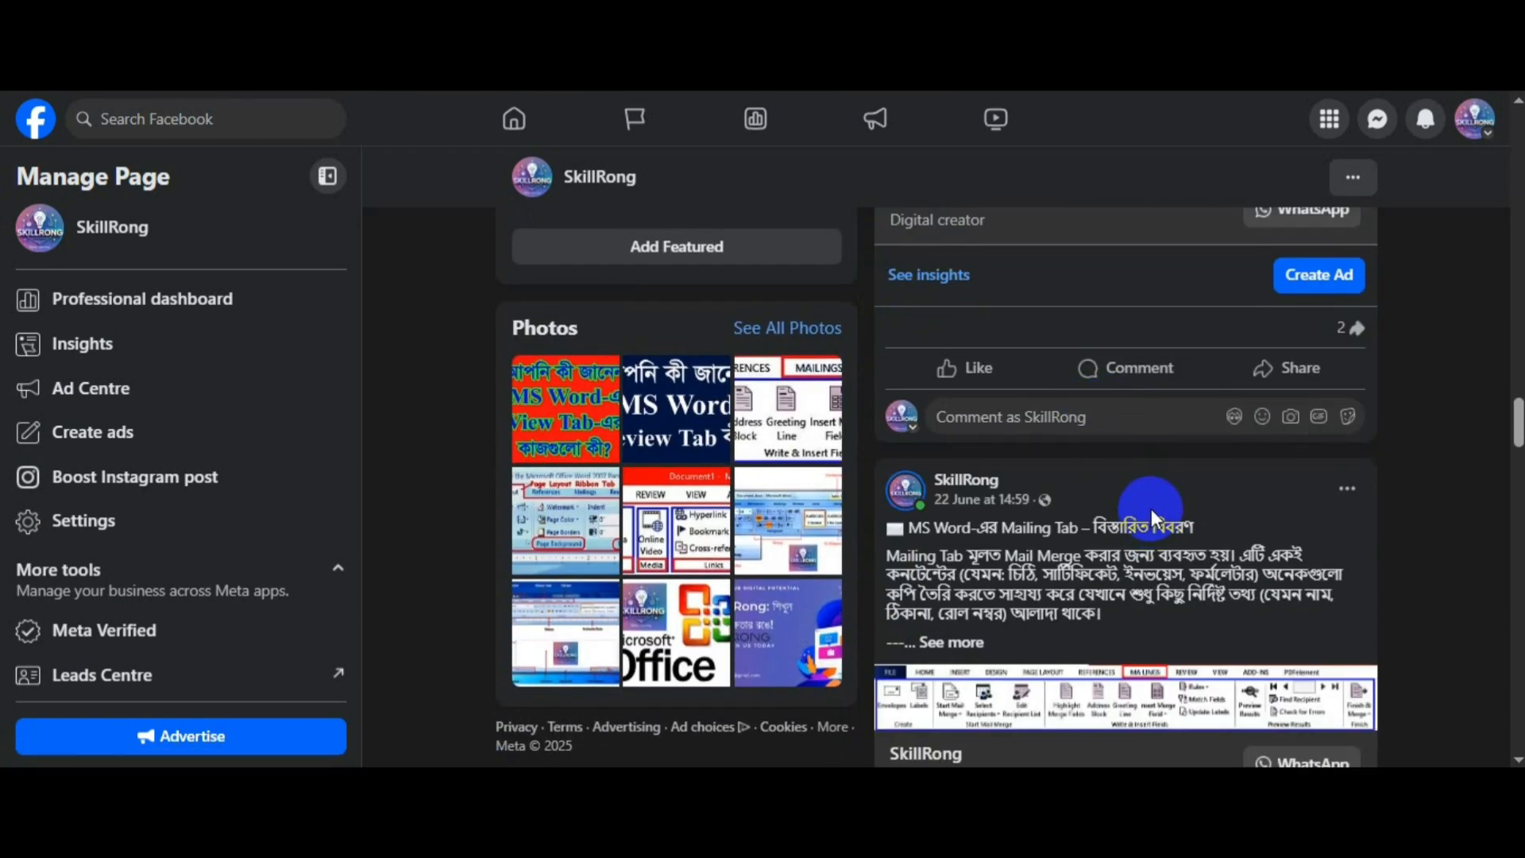
Step: Browse the page's Mailing Tab and References Tab posts and revisit its header, intro and featured sections
{"action": "scroll", "coordinate": [1153, 515], "scroll_direction": "down", "scroll_amount": 2}
{"action": "scroll", "coordinate": [1164, 500], "scroll_direction": "up", "scroll_amount": 8}
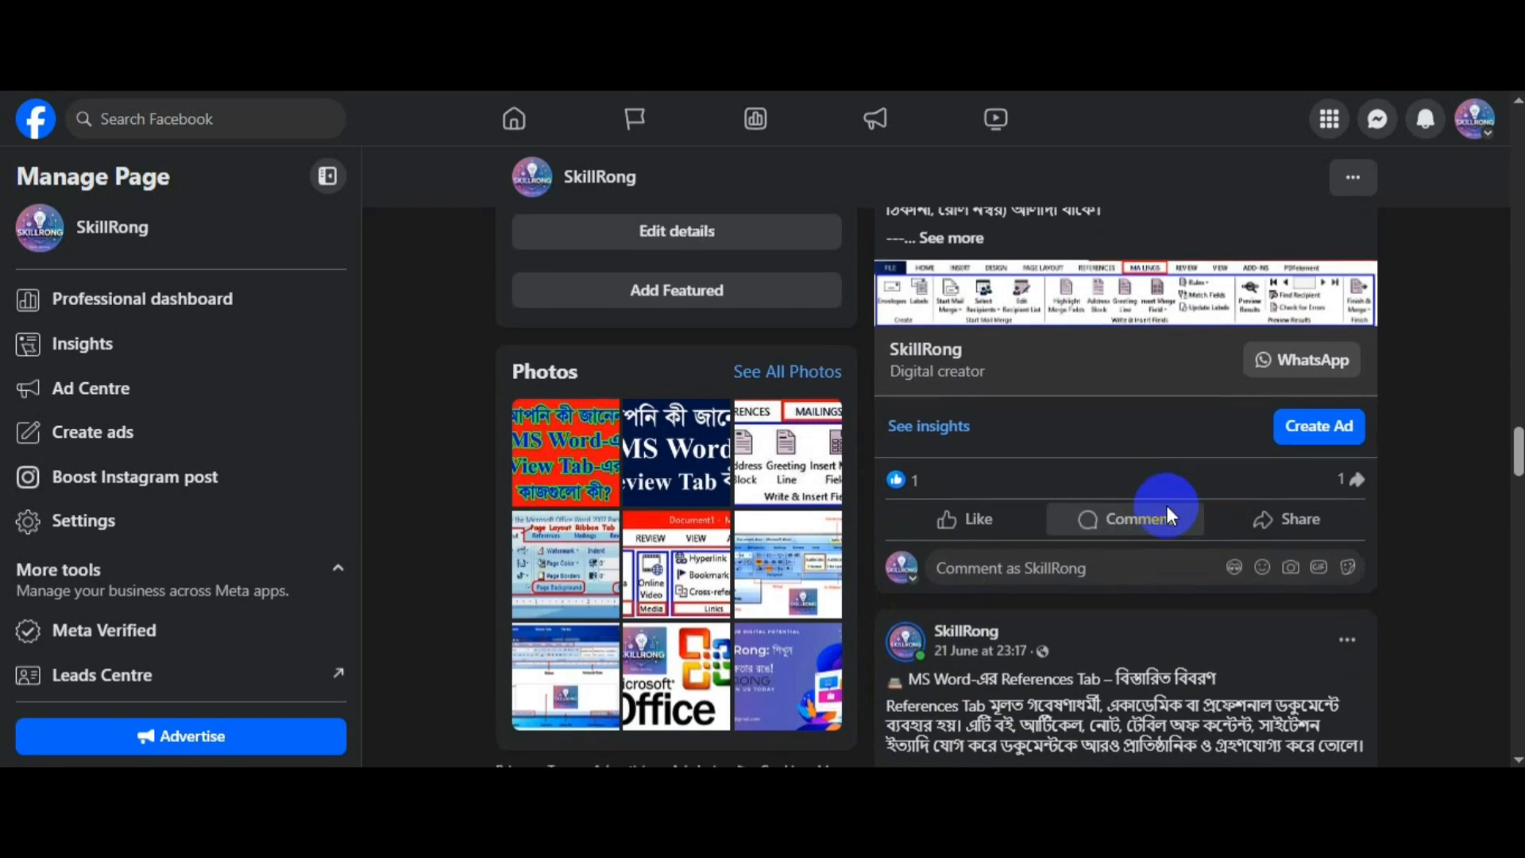
{"action": "scroll", "coordinate": [1167, 504], "scroll_direction": "up", "scroll_amount": 15}
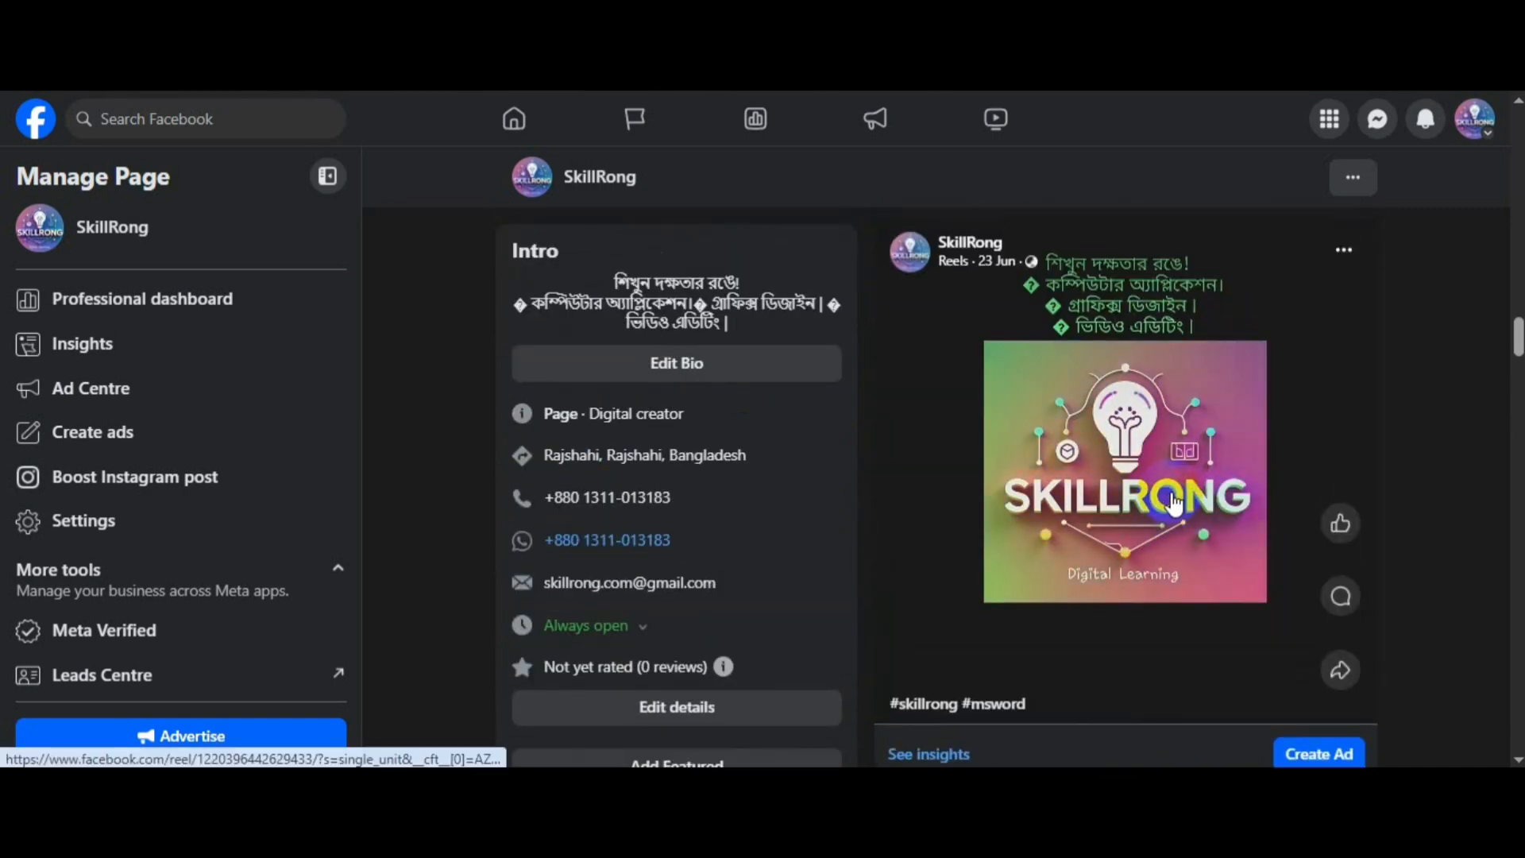
{"action": "scroll", "coordinate": [803, 449], "scroll_direction": "up", "scroll_amount": 10}
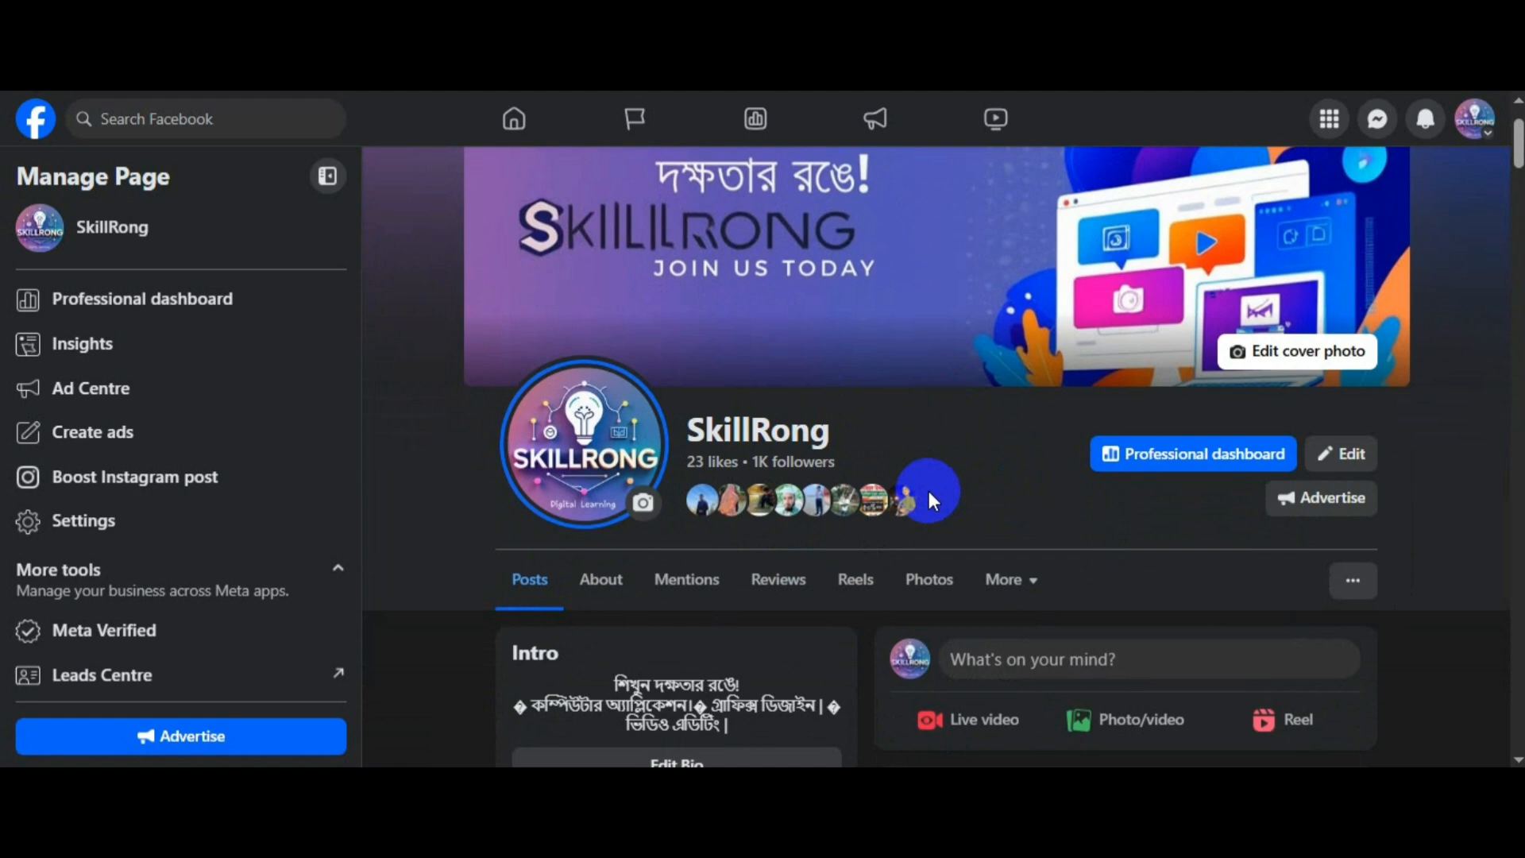
{"action": "scroll", "coordinate": [953, 496], "scroll_direction": "down", "scroll_amount": 2}
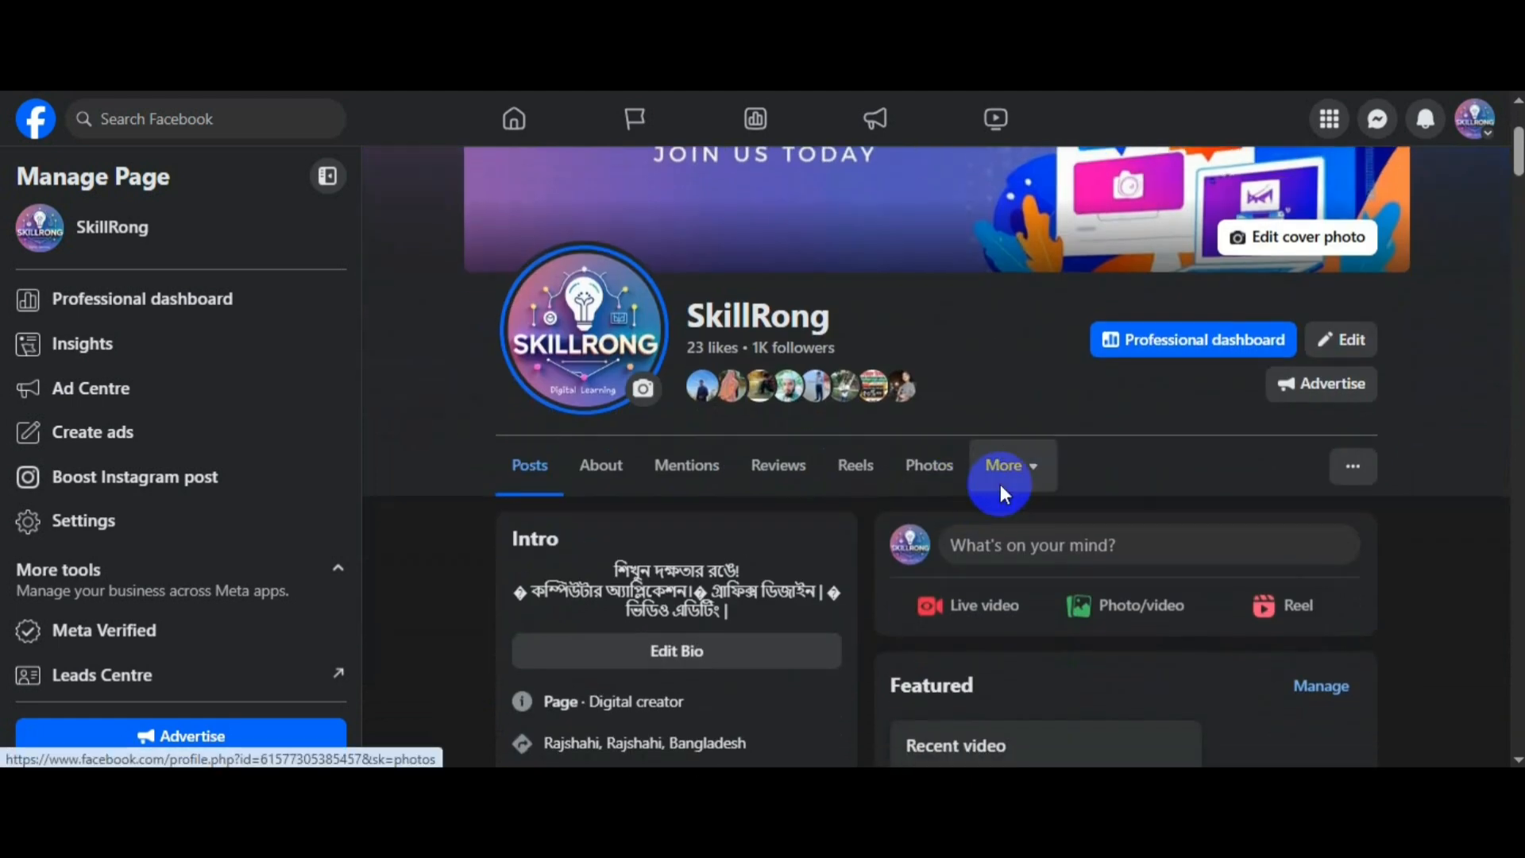
{"action": "scroll", "coordinate": [999, 483], "scroll_direction": "down", "scroll_amount": 3}
{"action": "scroll", "coordinate": [1350, 627], "scroll_direction": "down", "scroll_amount": 1}
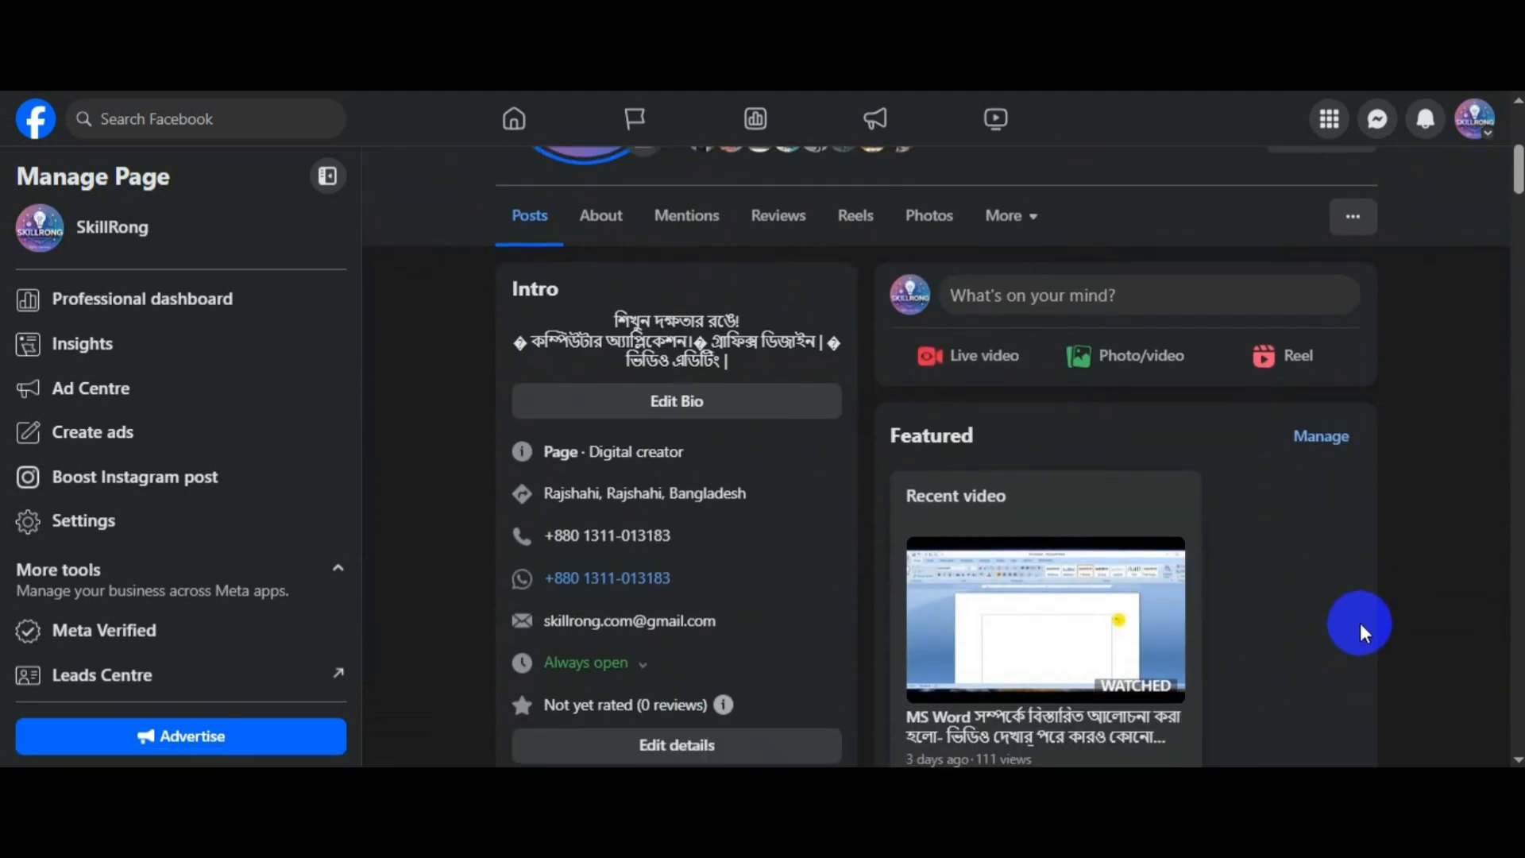
{"action": "scroll", "coordinate": [1359, 623], "scroll_direction": "down", "scroll_amount": 4}
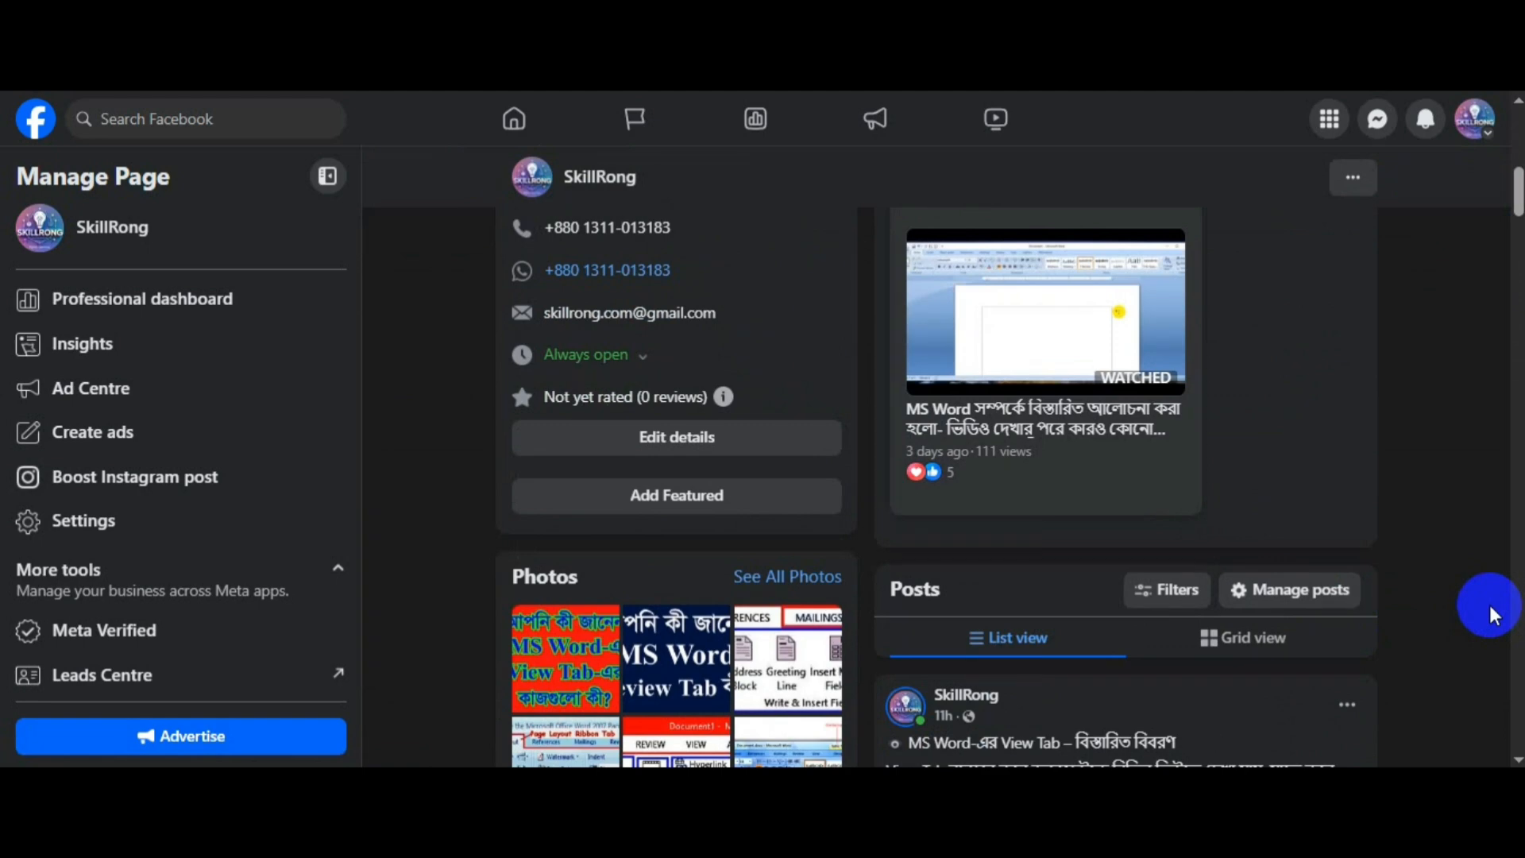
{"action": "scroll", "coordinate": [1492, 608], "scroll_direction": "down", "scroll_amount": 4}
{"action": "scroll", "coordinate": [1488, 585], "scroll_direction": "up", "scroll_amount": 5}
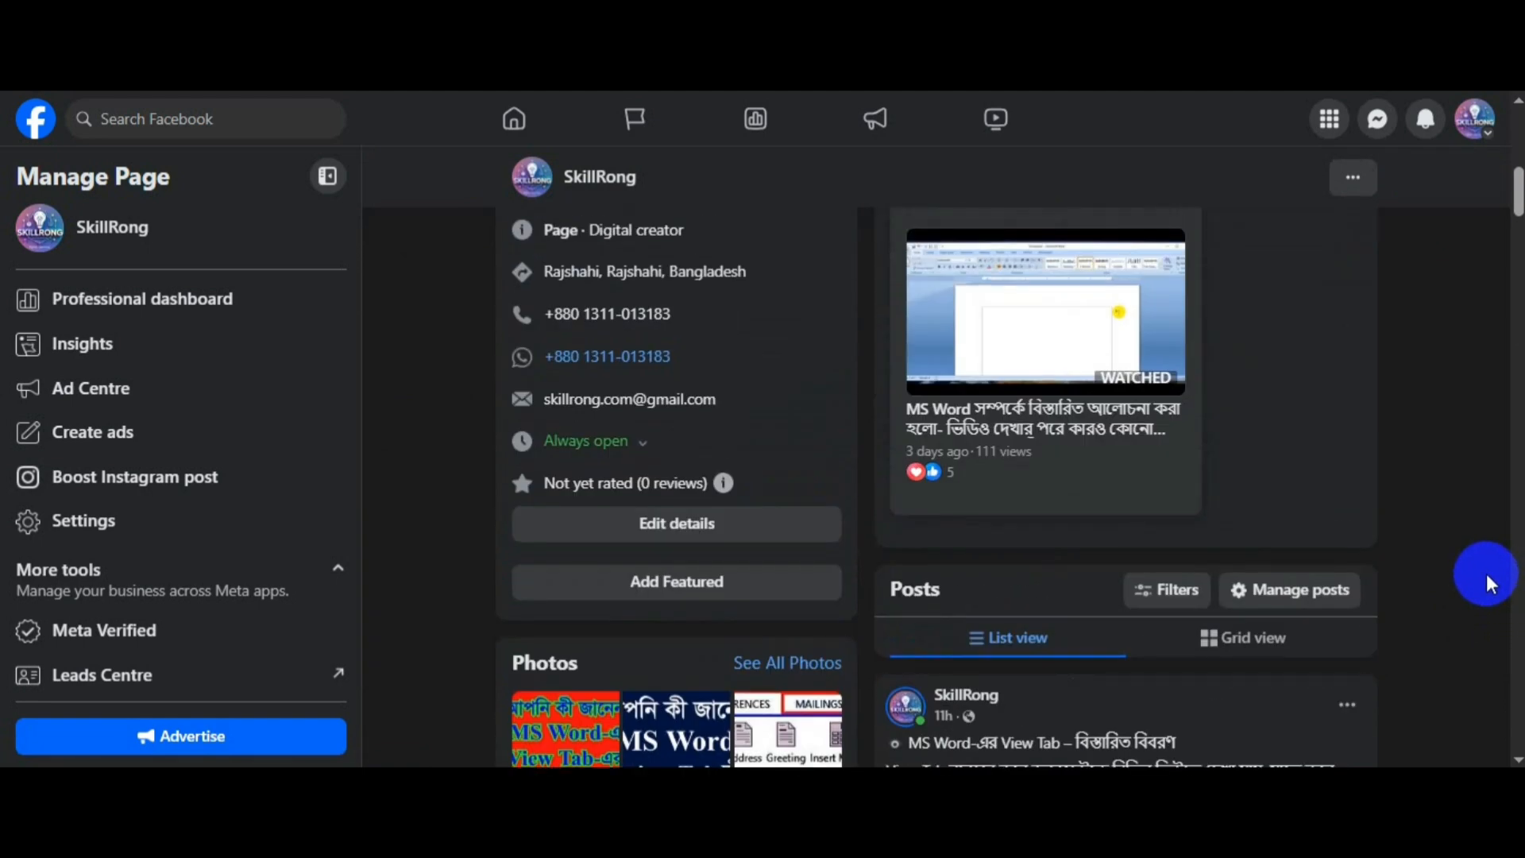
{"action": "scroll", "coordinate": [1485, 573], "scroll_direction": "up", "scroll_amount": 3}
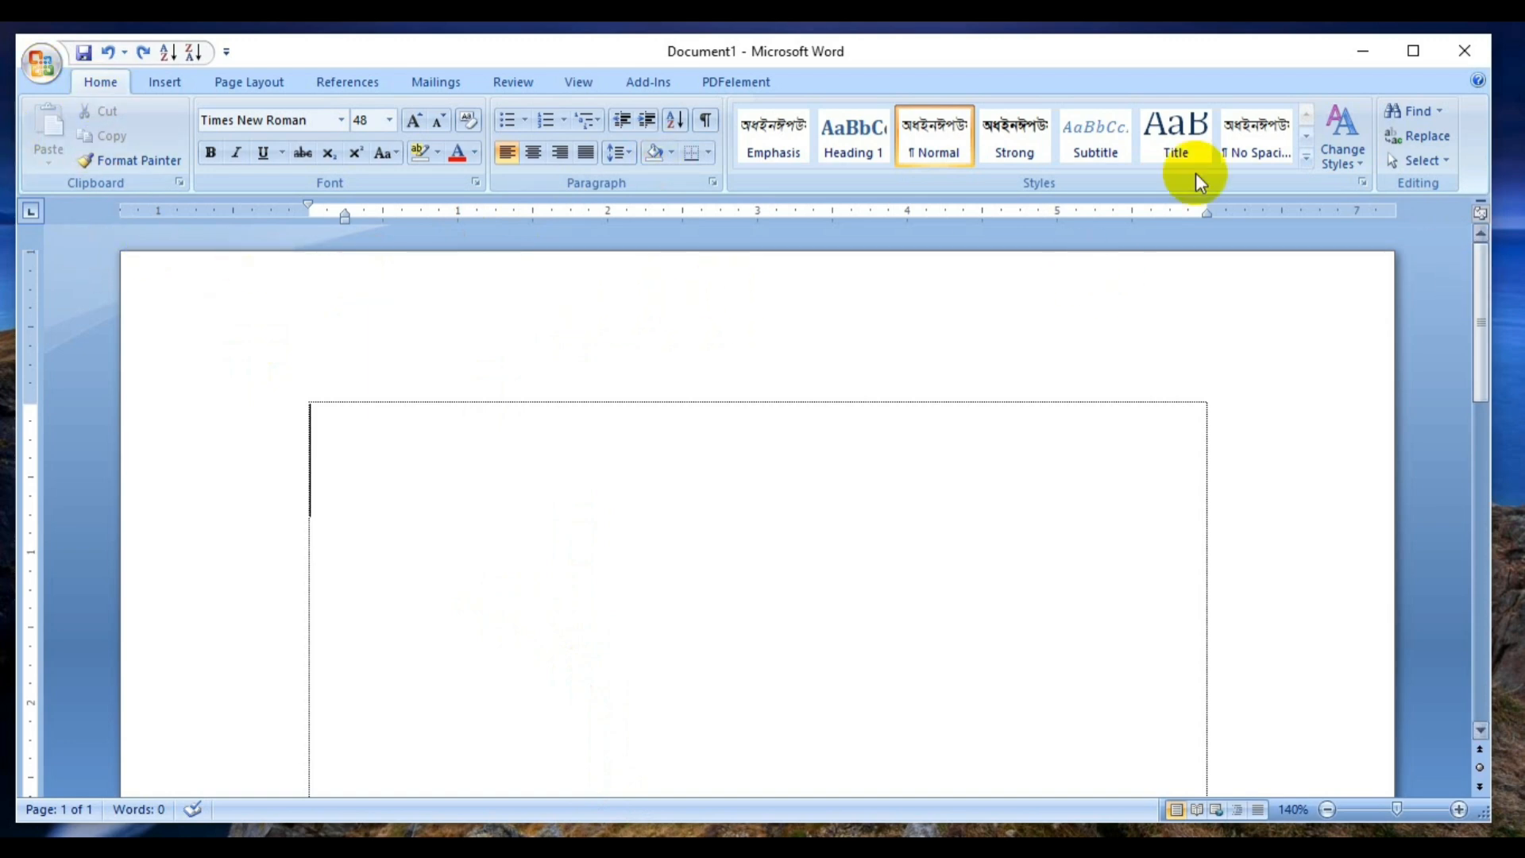
Step: In Microsoft Word, look through the insert and page layout commands, and view the file commands with the recent documents
{"action": "left_click", "coordinate": [174, 86]}
{"action": "left_click", "coordinate": [235, 86]}
{"action": "left_click", "coordinate": [109, 86]}
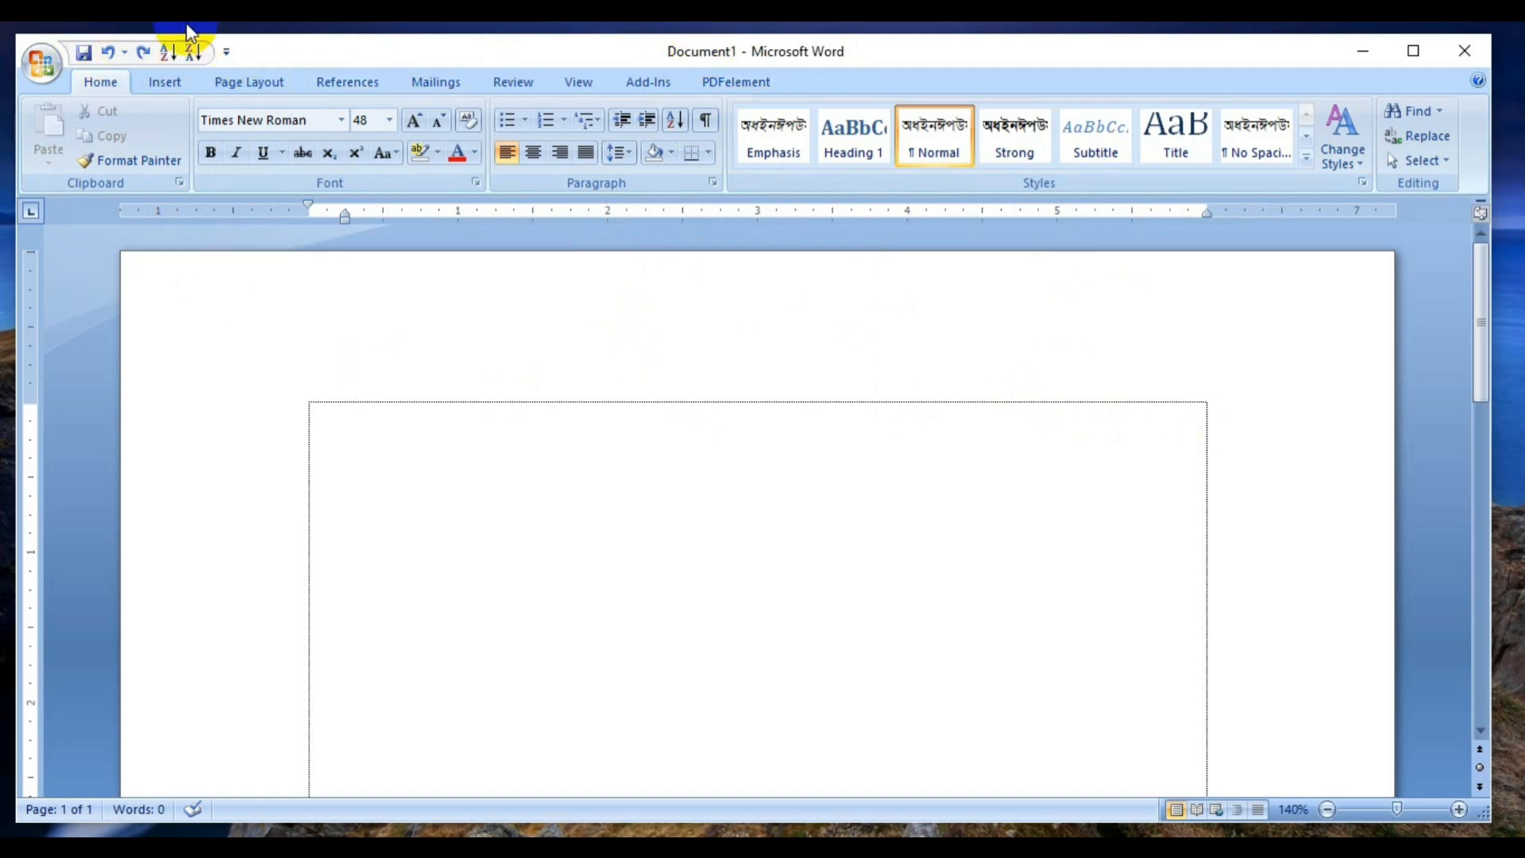
{"action": "left_click", "coordinate": [51, 68]}
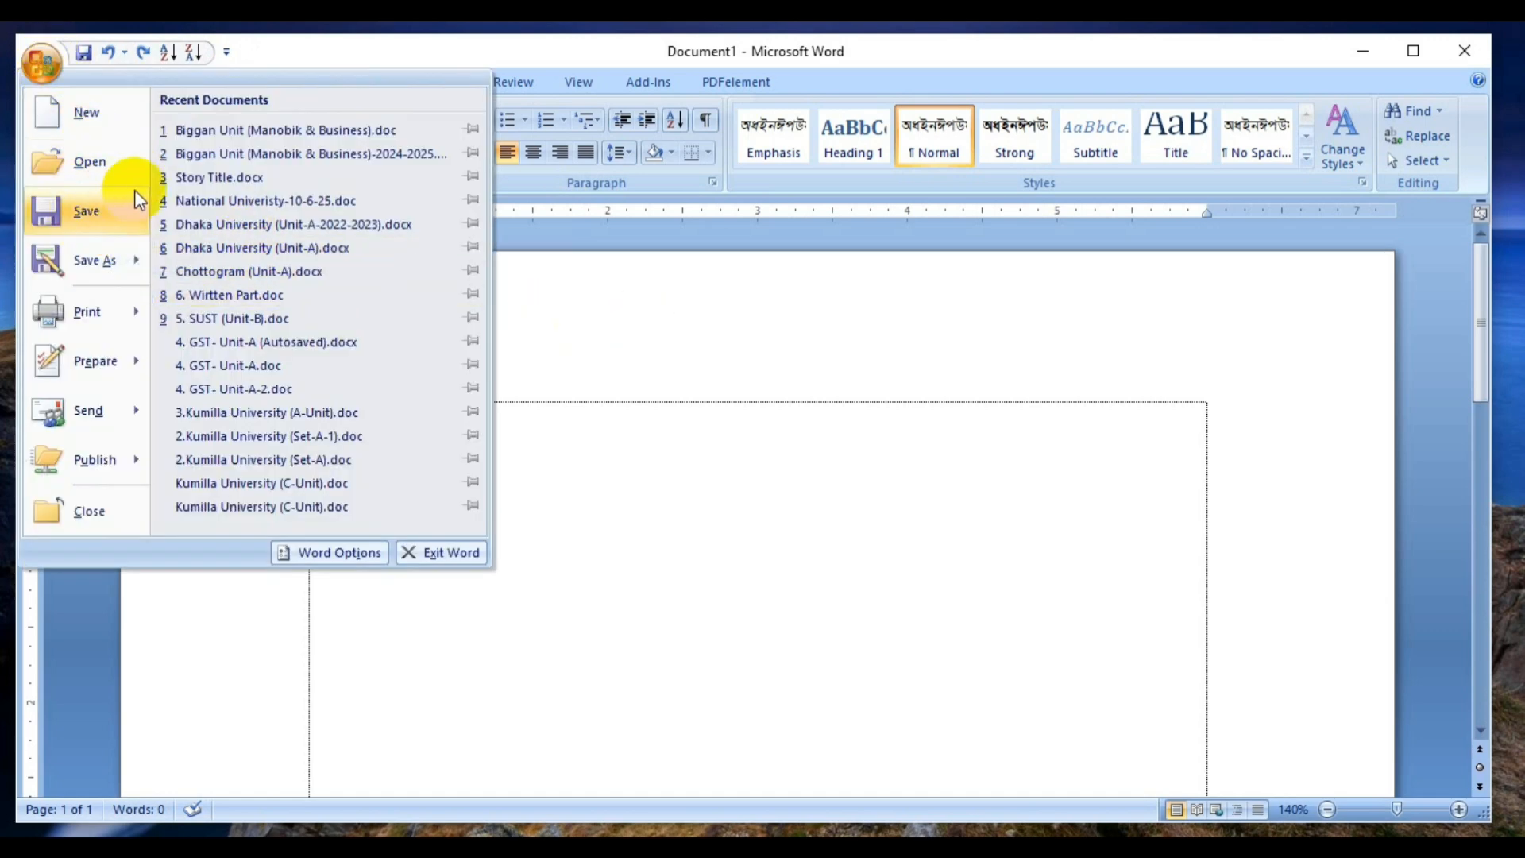
{"action": "left_click", "coordinate": [585, 299]}
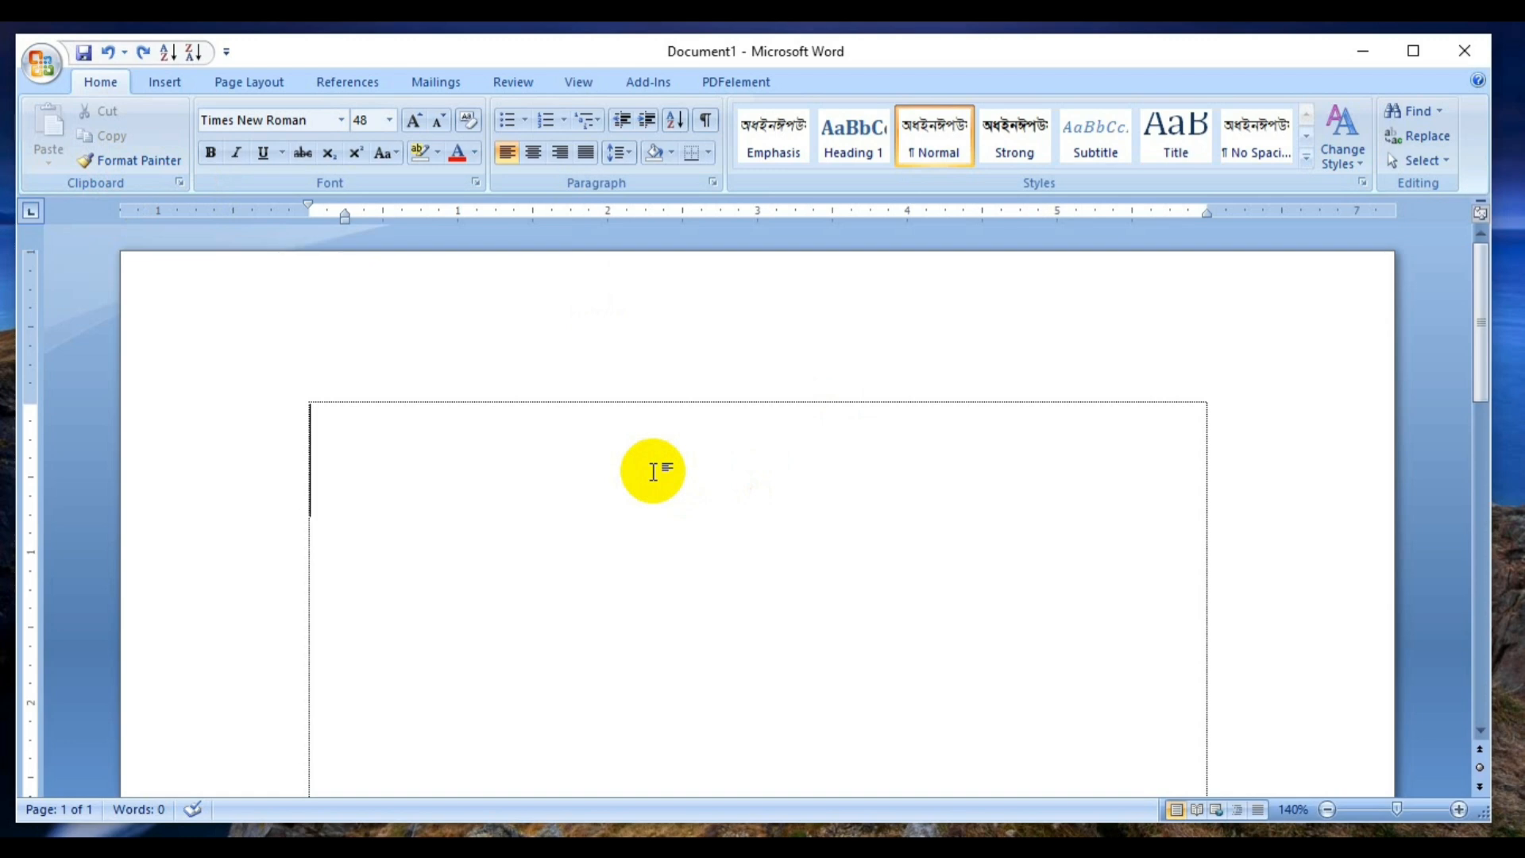
Step: Write "The The" in the blank document and try out selecting the whole line
{"action": "type", "text": "The The"}
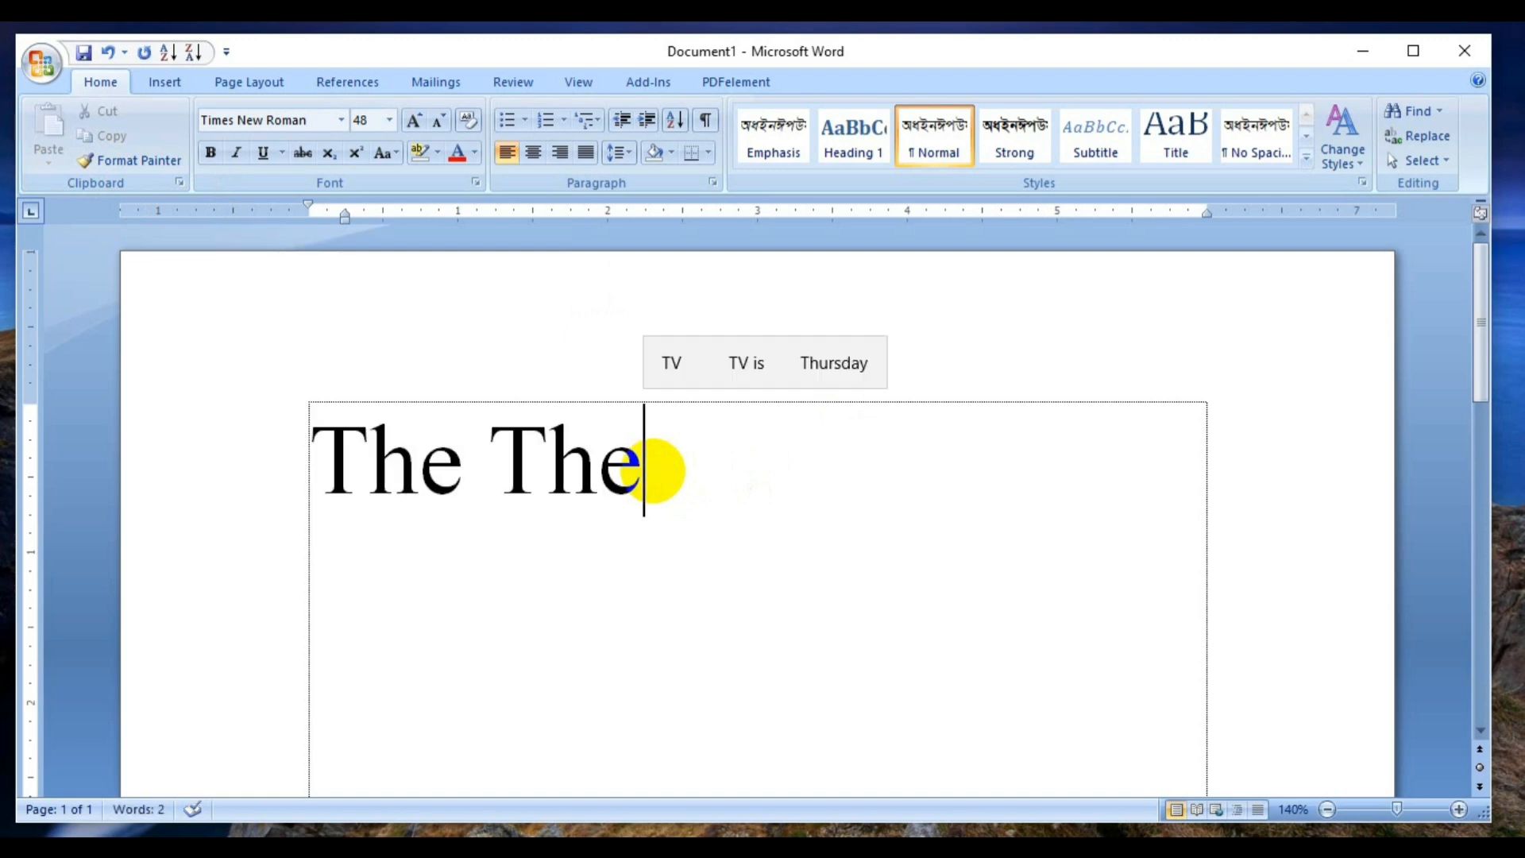
{"action": "left_click_drag", "start_coordinate": [317, 460], "coordinate": [636, 453]}
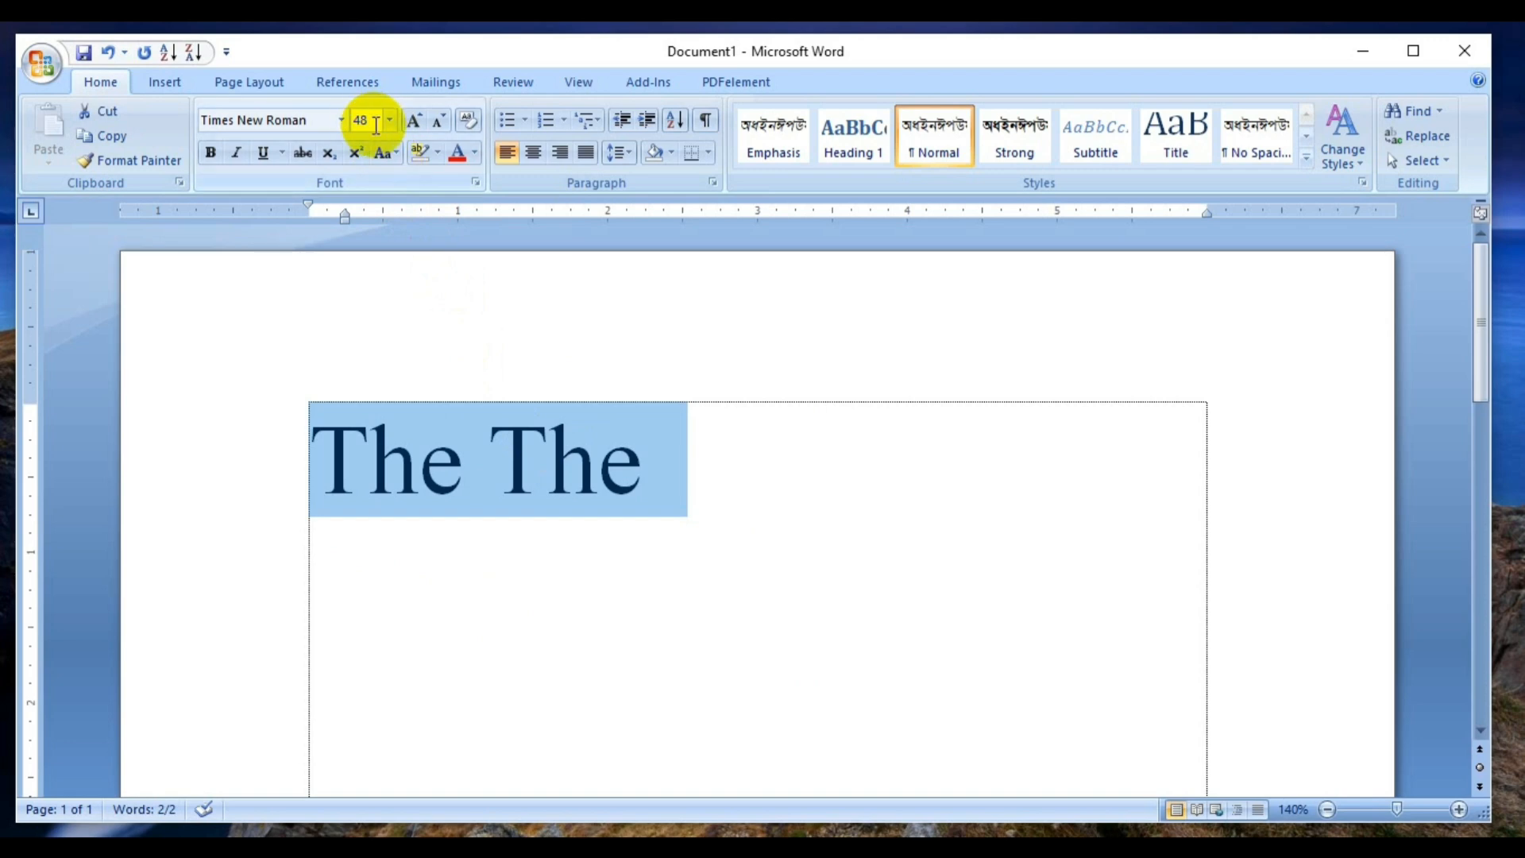
{"action": "left_click", "coordinate": [465, 467]}
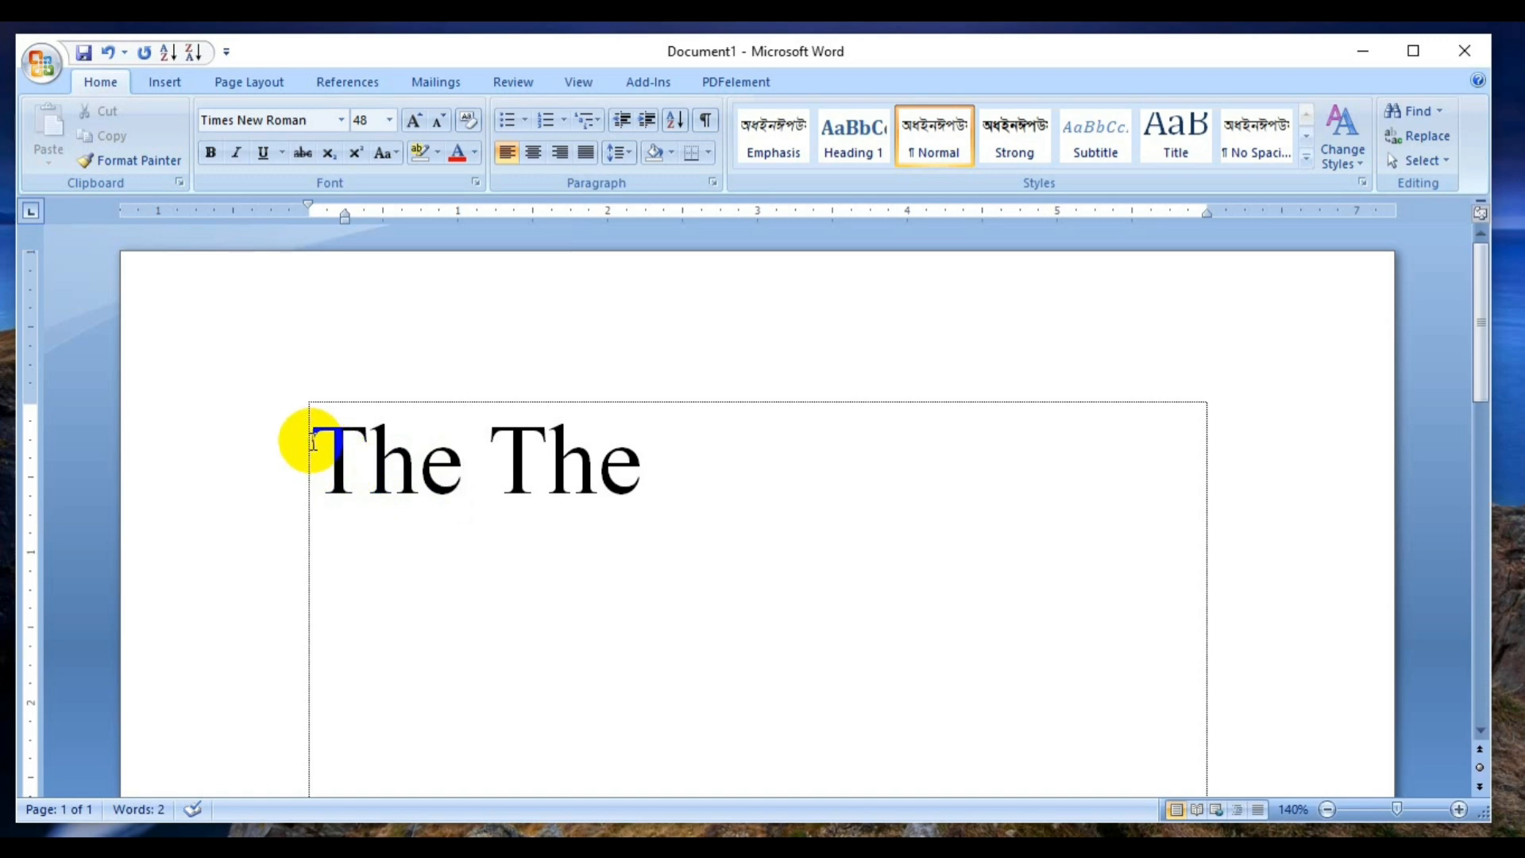
Step: Try out selecting single words: the second "The" on its own and the first "The" on its own
{"action": "left_click_drag", "start_coordinate": [306, 435], "coordinate": [640, 445]}
{"action": "left_click", "coordinate": [497, 433]}
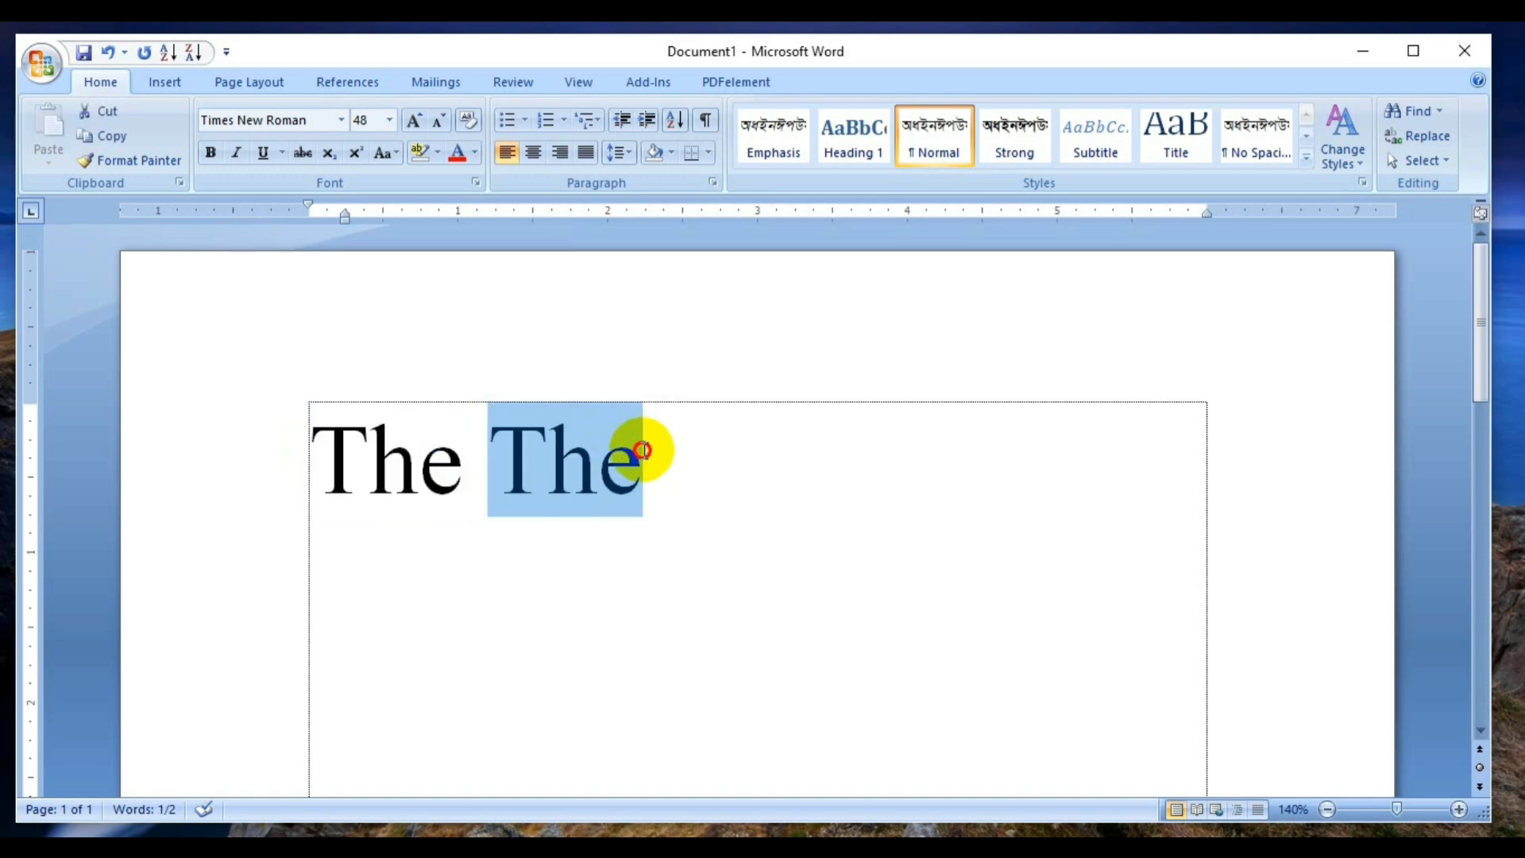
{"action": "left_click", "coordinate": [466, 453]}
{"action": "left_click_drag", "start_coordinate": [313, 437], "coordinate": [475, 453]}
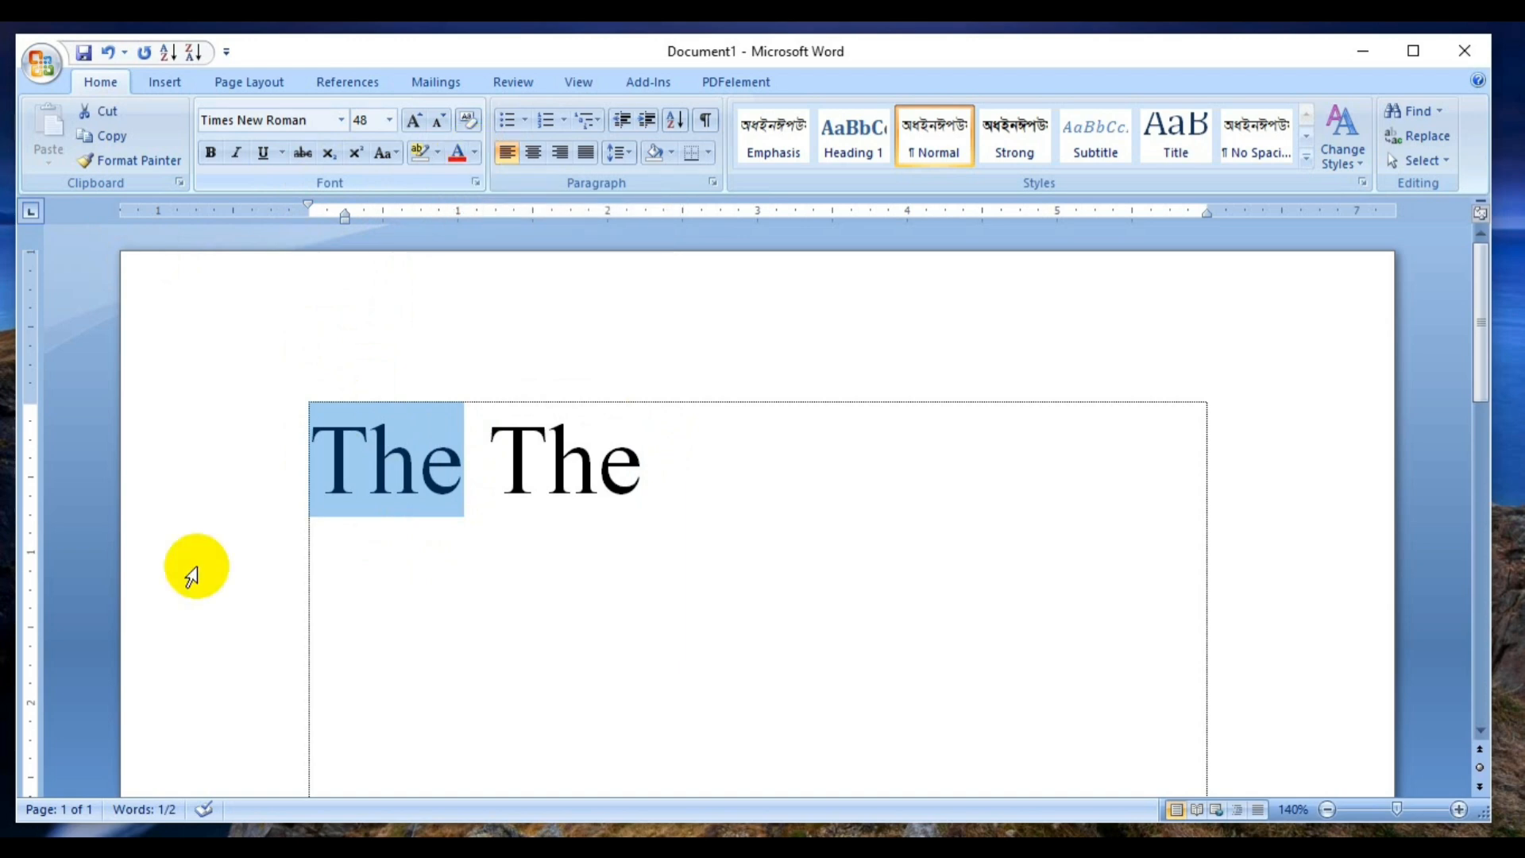
{"action": "left_click", "coordinate": [307, 460]}
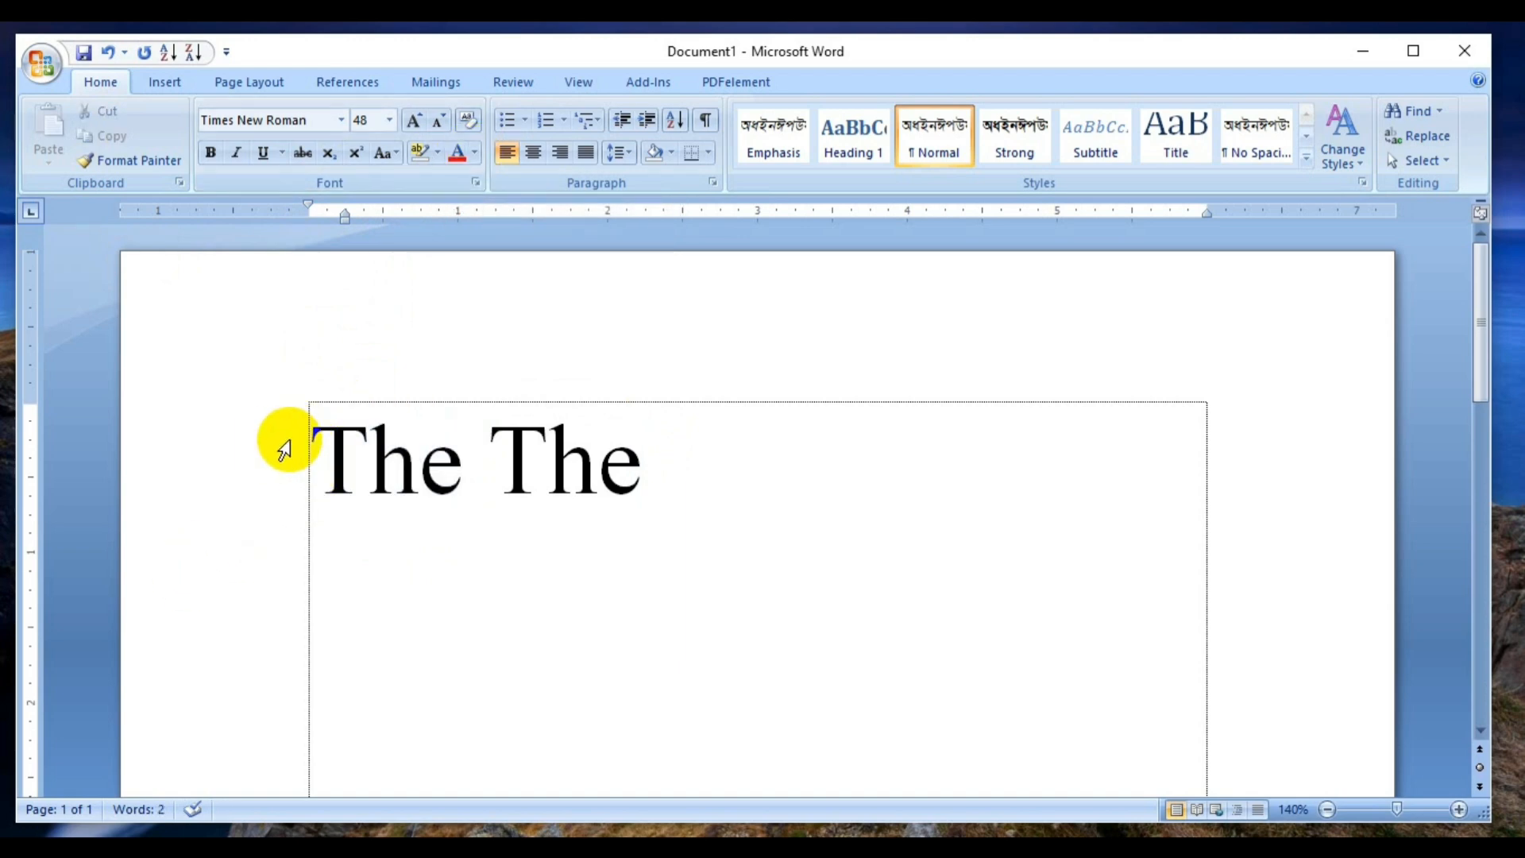
Step: Try selecting only the letter "T", and extend a fresh selection over the whole first word "The"
{"action": "left_click_drag", "start_coordinate": [308, 433], "coordinate": [341, 435]}
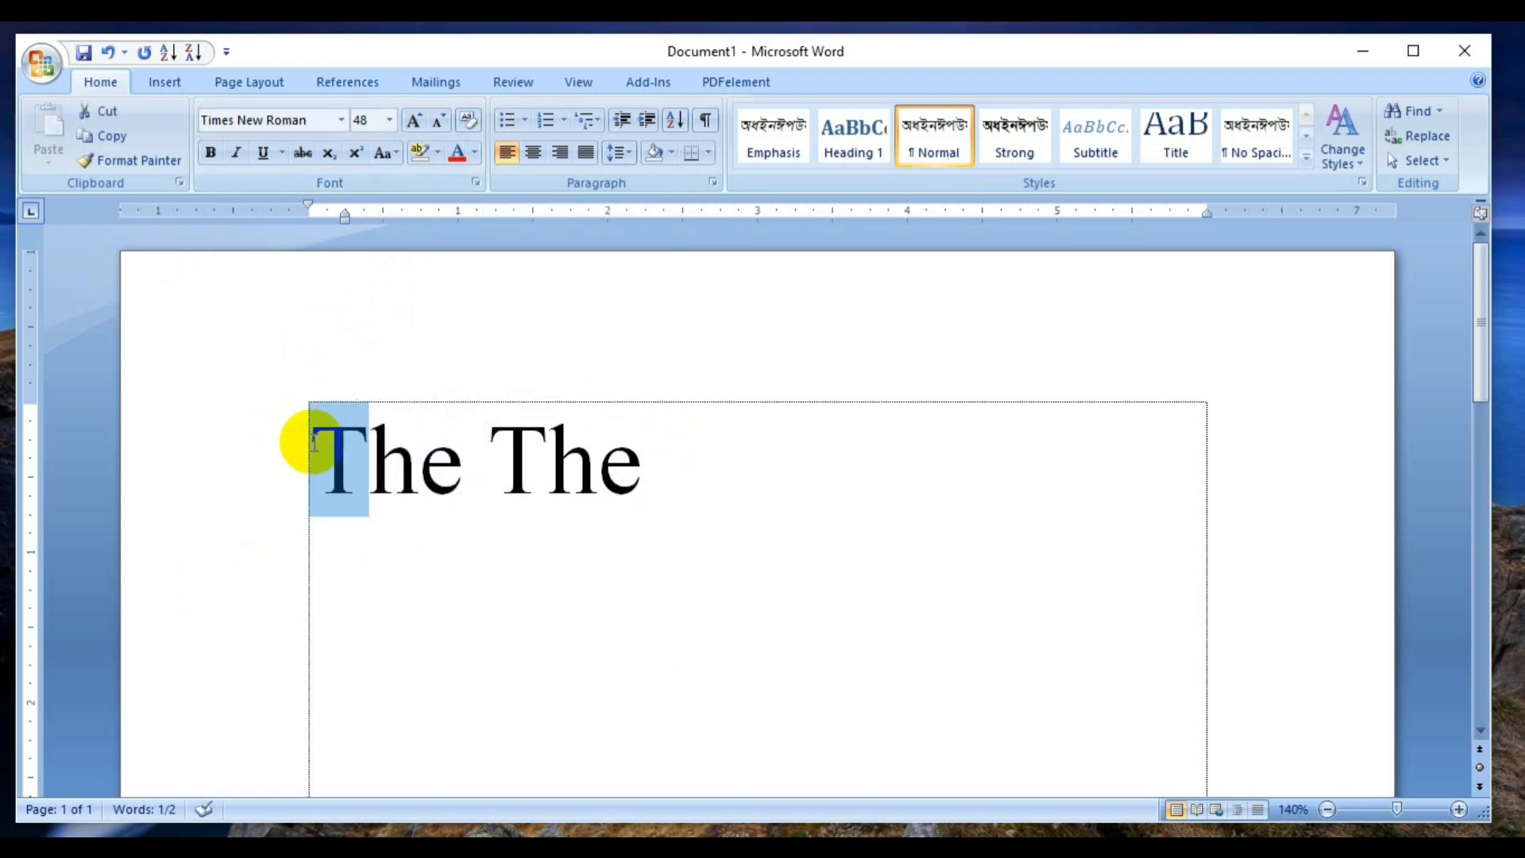
{"action": "left_click", "coordinate": [308, 437]}
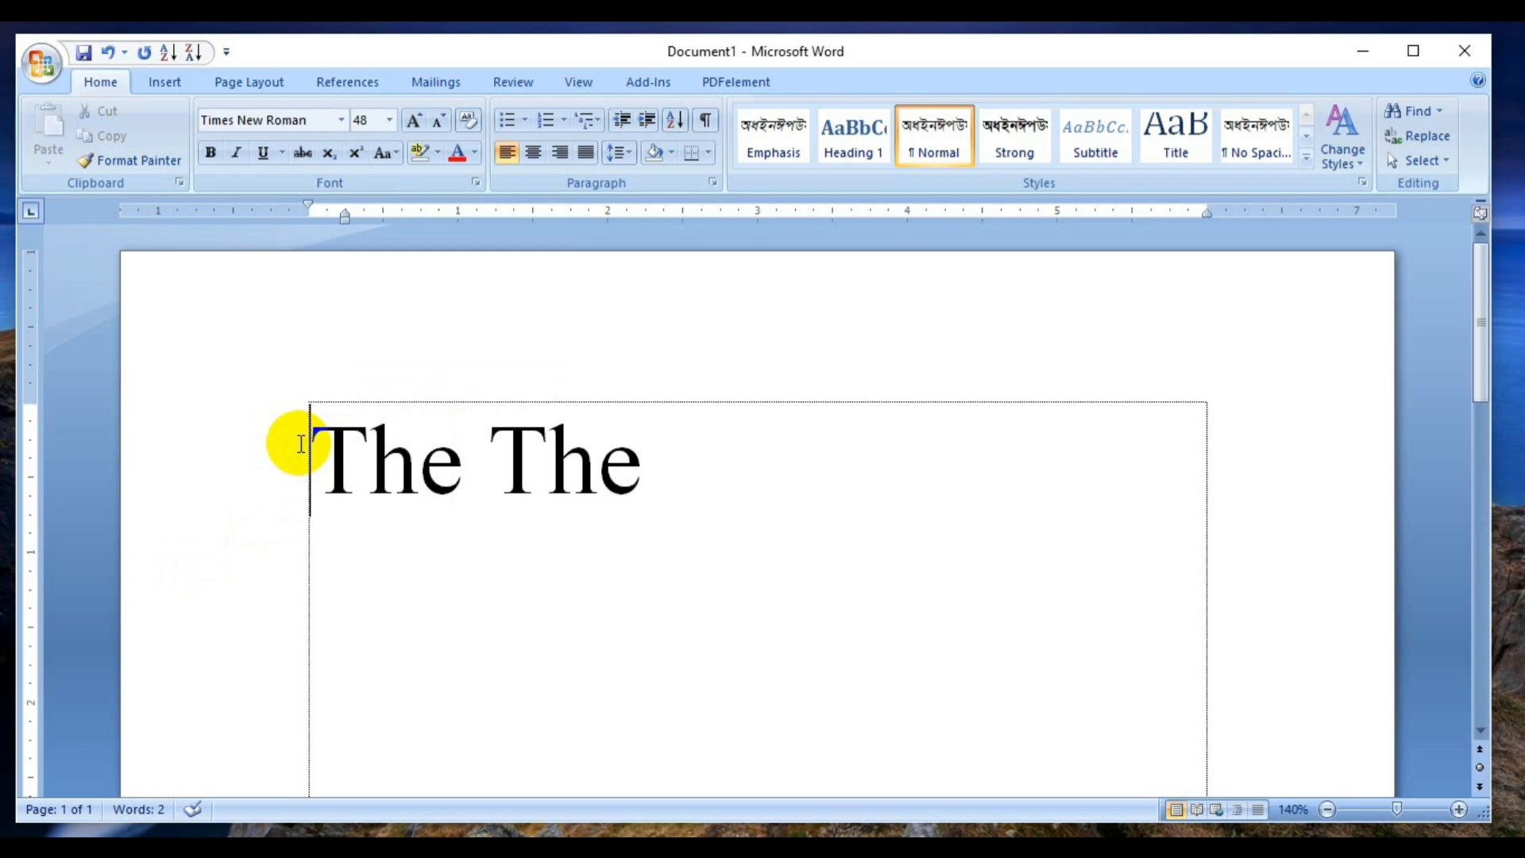
{"action": "left_click", "coordinate": [298, 442]}
{"action": "left_click_drag", "start_coordinate": [299, 443], "coordinate": [457, 534]}
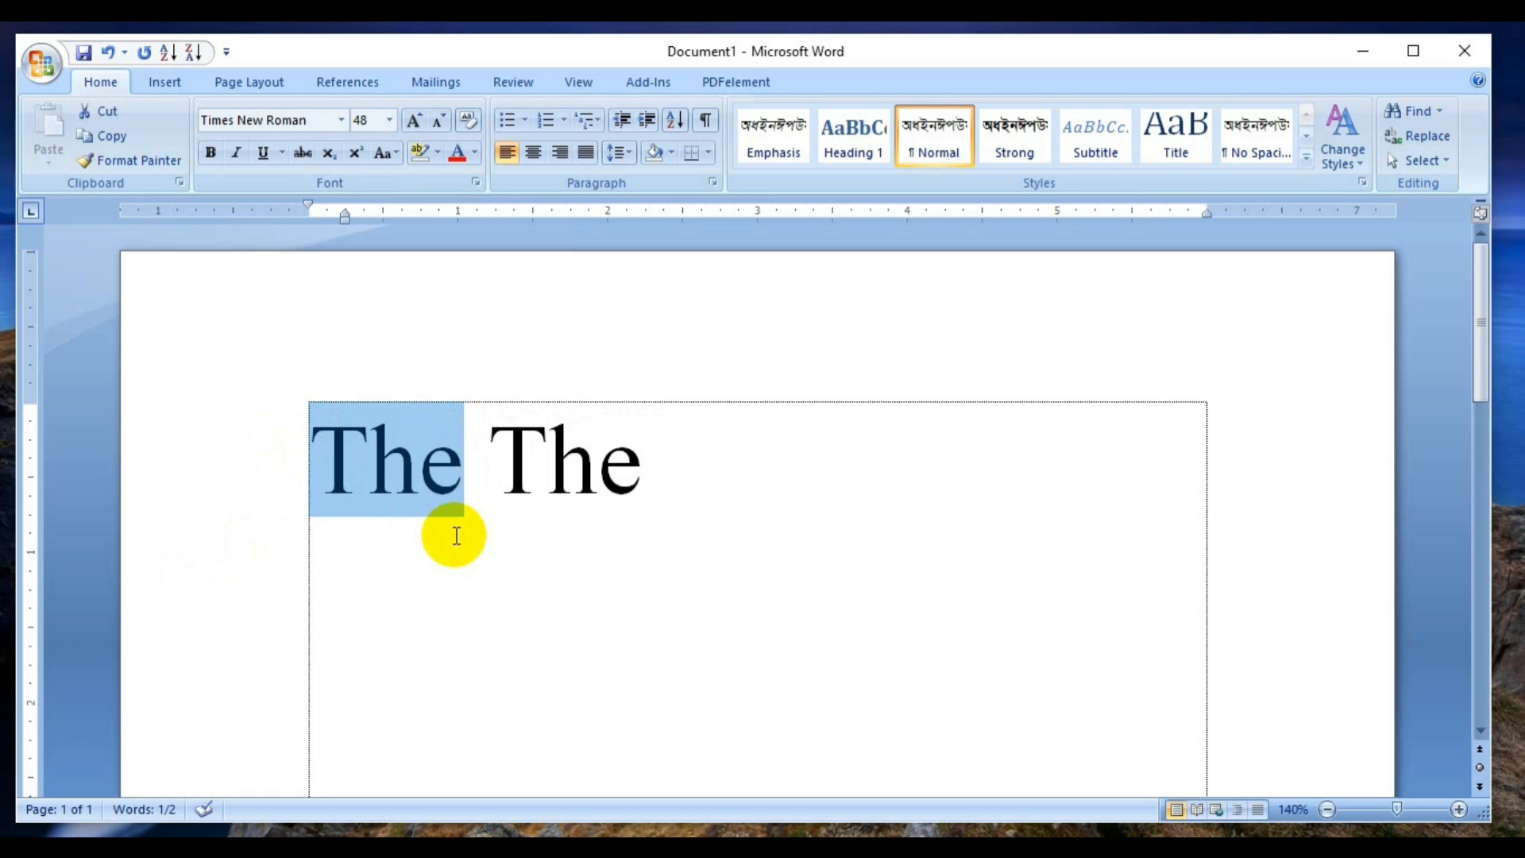
Step: Select the whole first word "The" and colour it standard red
{"action": "left_click", "coordinate": [323, 459]}
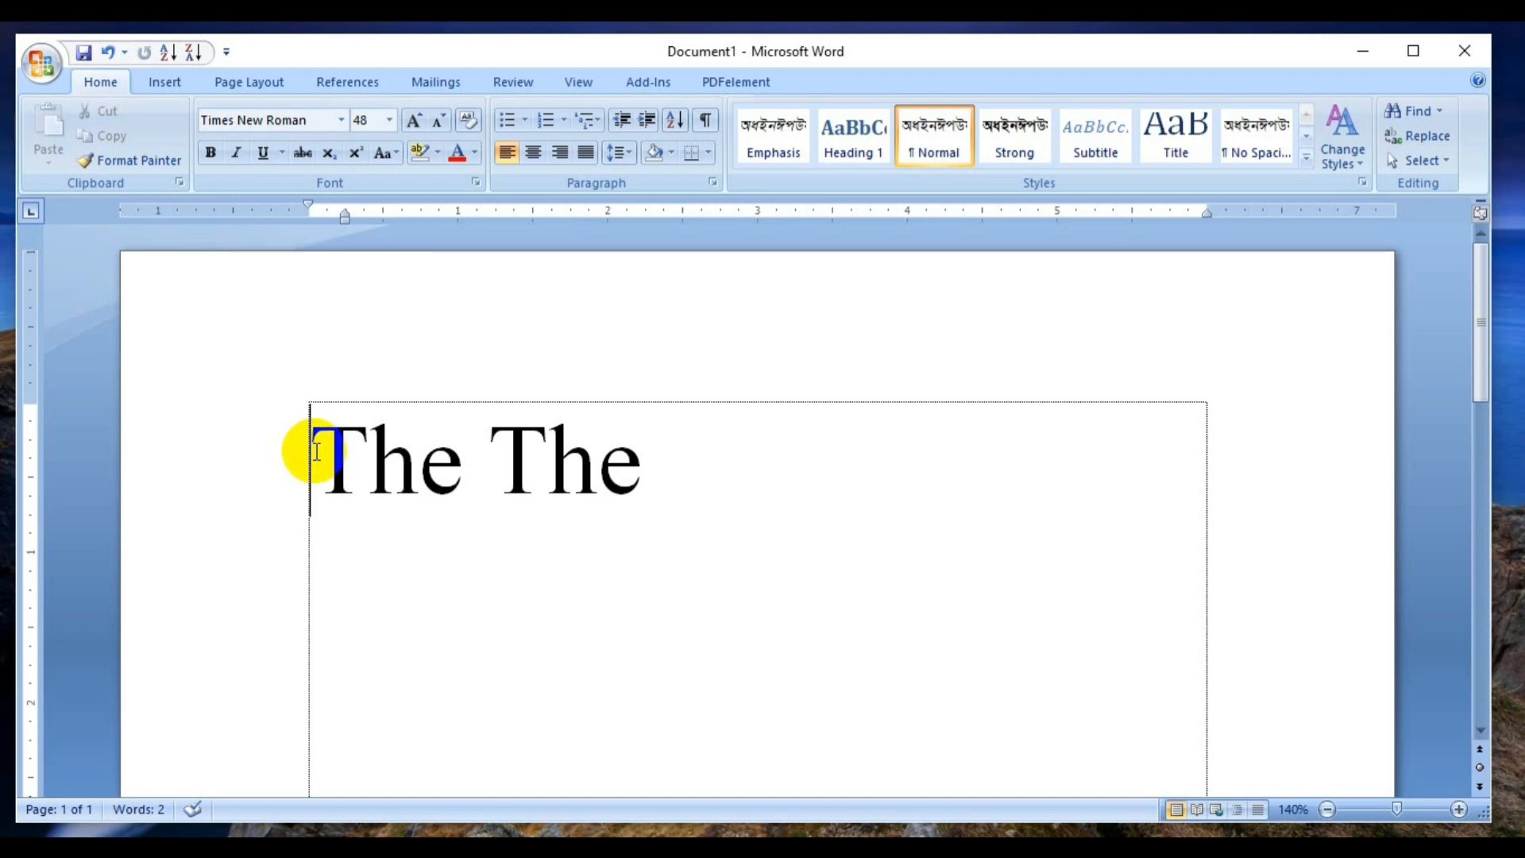
{"action": "left_click", "coordinate": [459, 457], "text": "shift"}
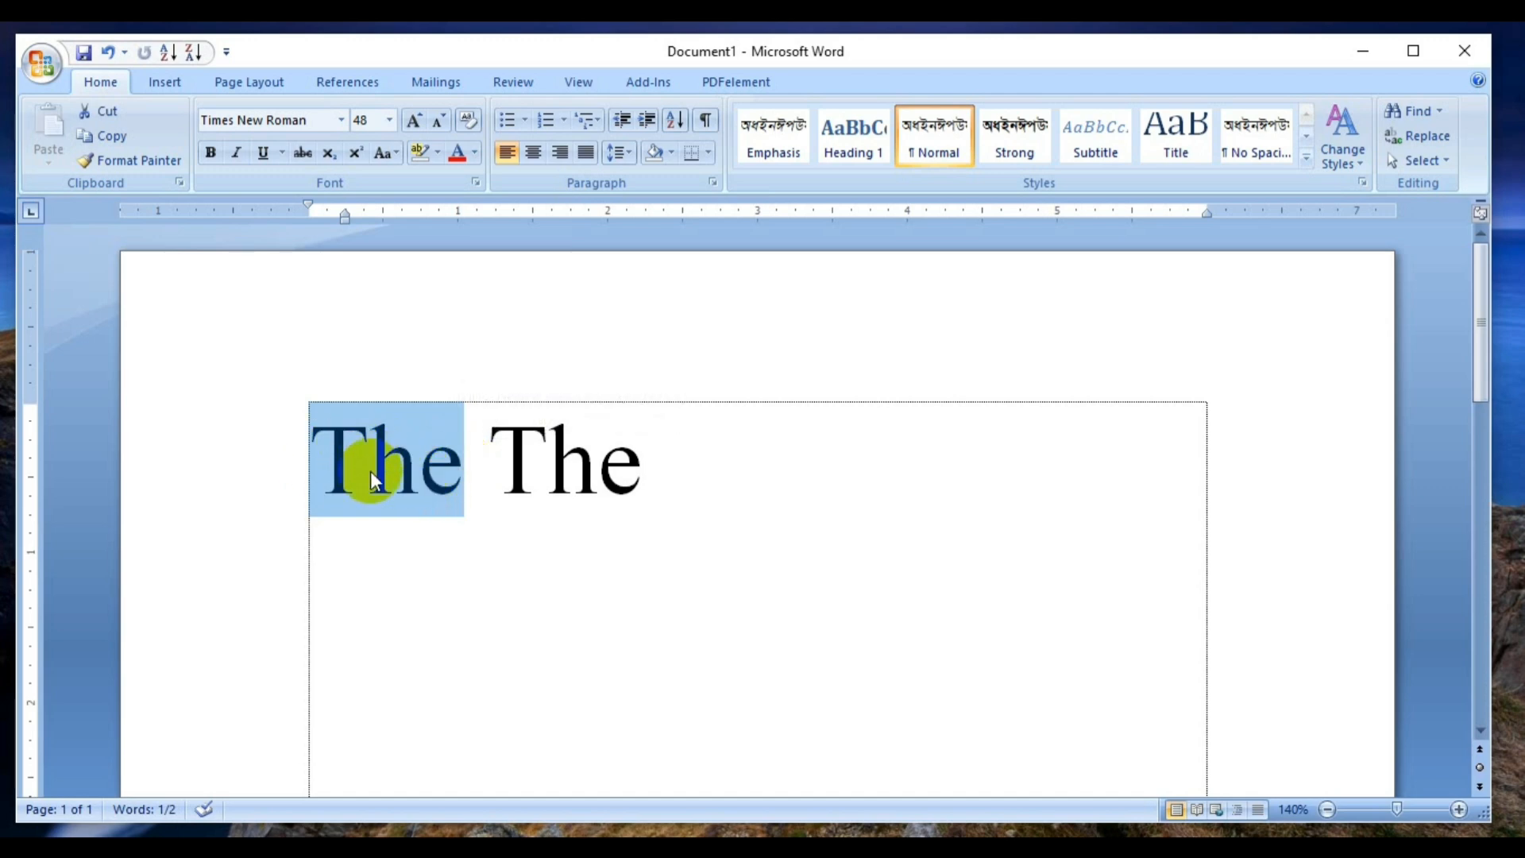
{"action": "left_click", "coordinate": [477, 155]}
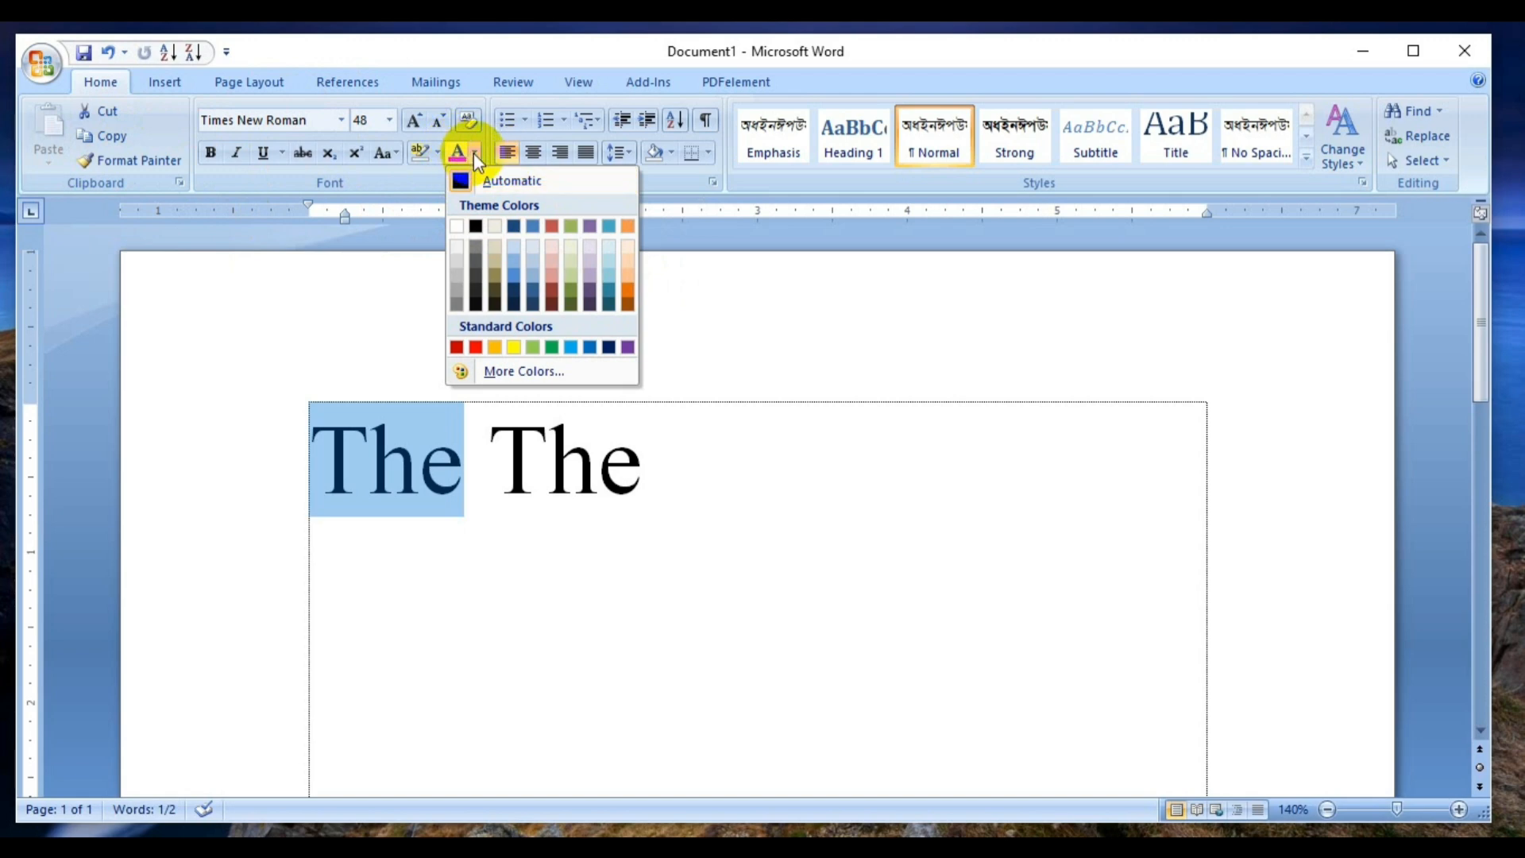
{"action": "left_click", "coordinate": [475, 346]}
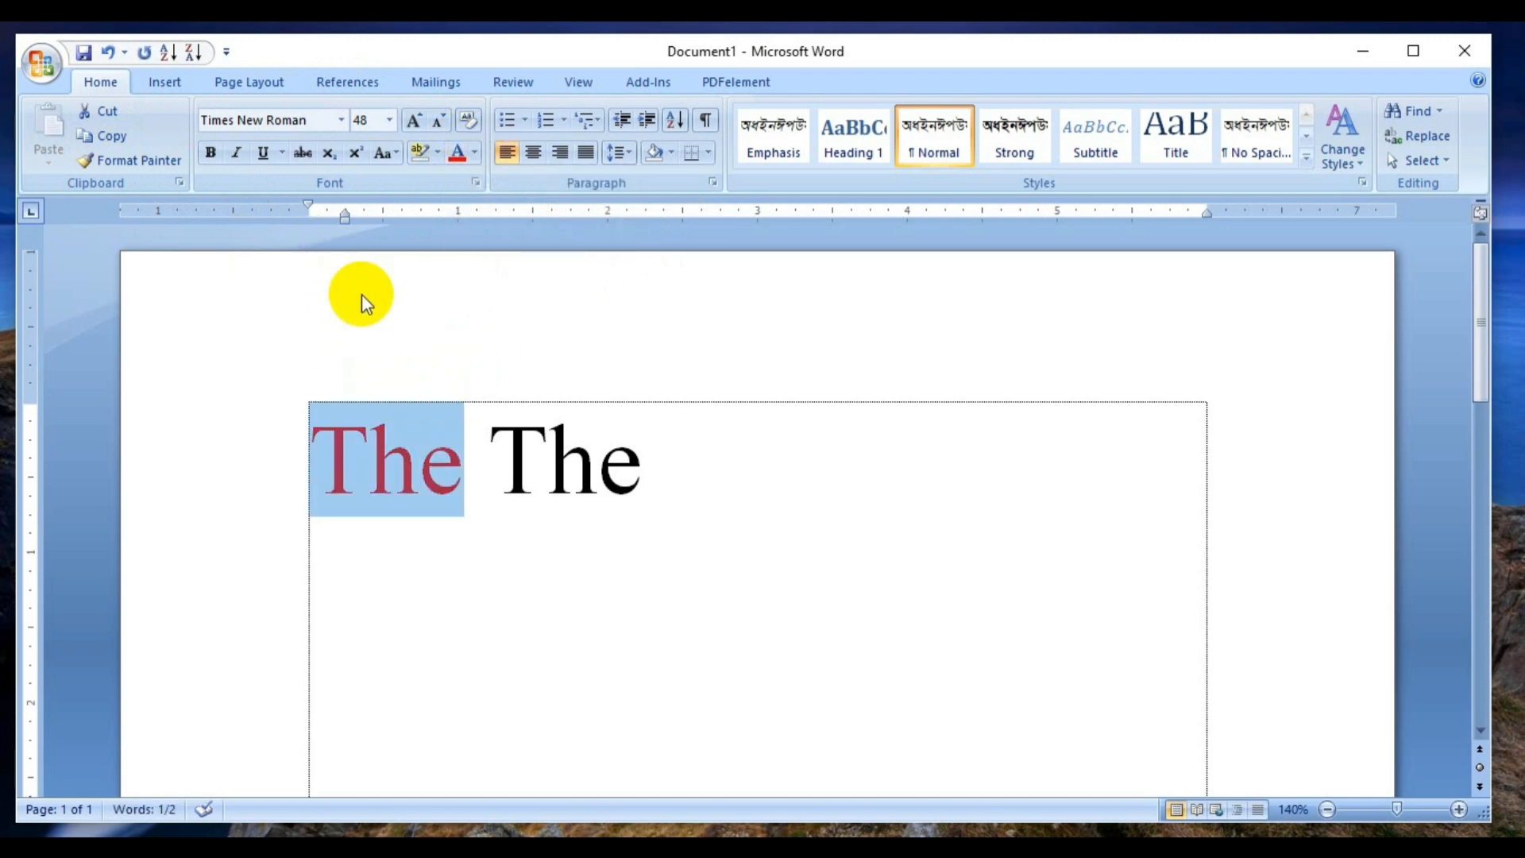
Step: Give the selected first "The" a thick underline and make it italic and bold
{"action": "left_click", "coordinate": [283, 148]}
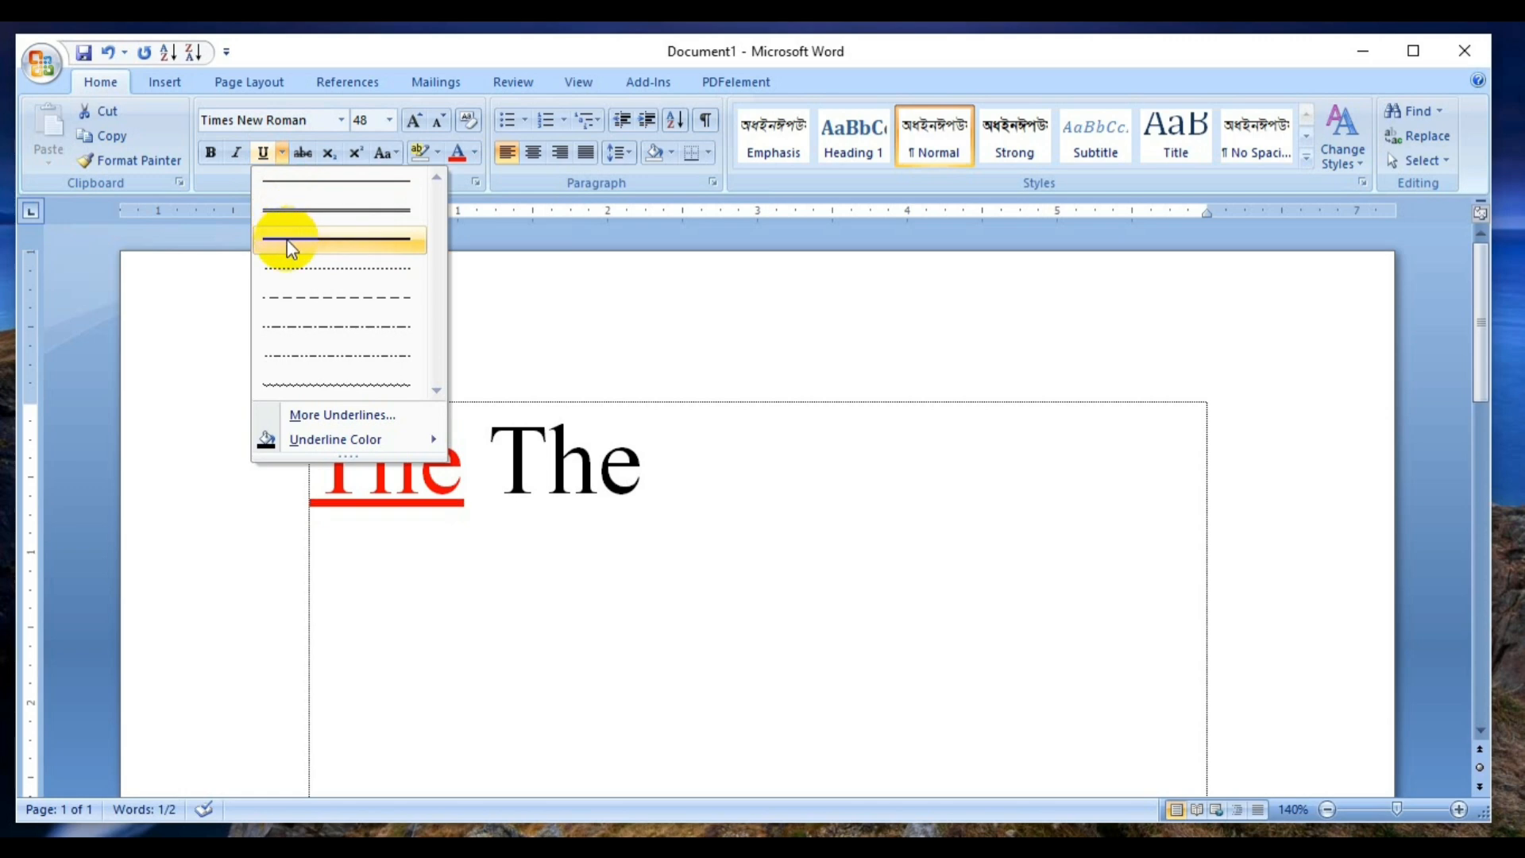
{"action": "left_click", "coordinate": [287, 239]}
{"action": "left_click", "coordinate": [235, 152]}
{"action": "left_click", "coordinate": [211, 152]}
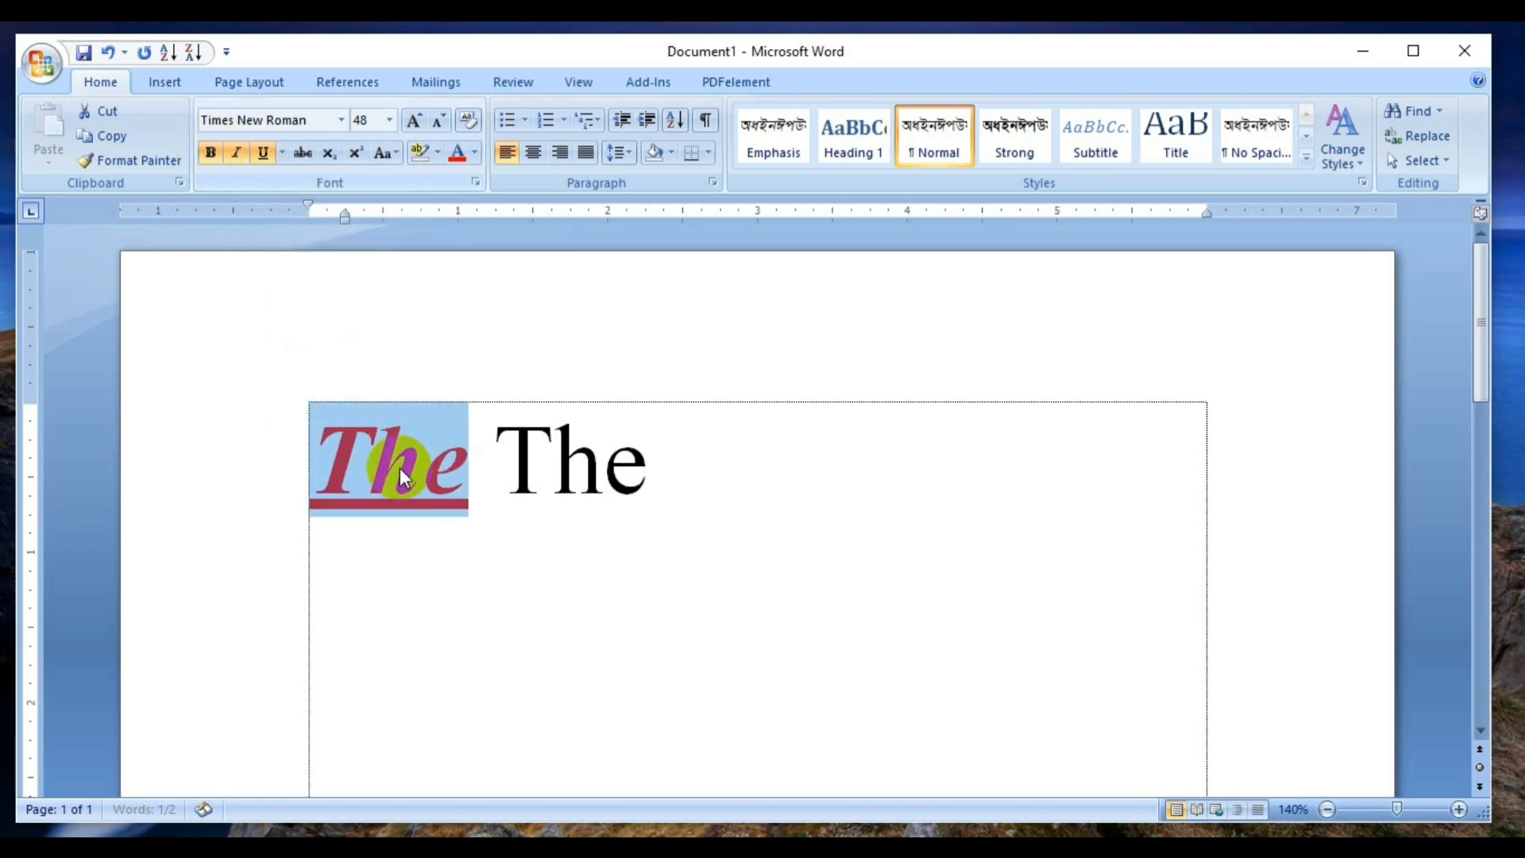
Step: Compare the formatted first "The" with the plain second "The" by selecting them in turn
{"action": "left_click_drag", "start_coordinate": [318, 456], "coordinate": [466, 449]}
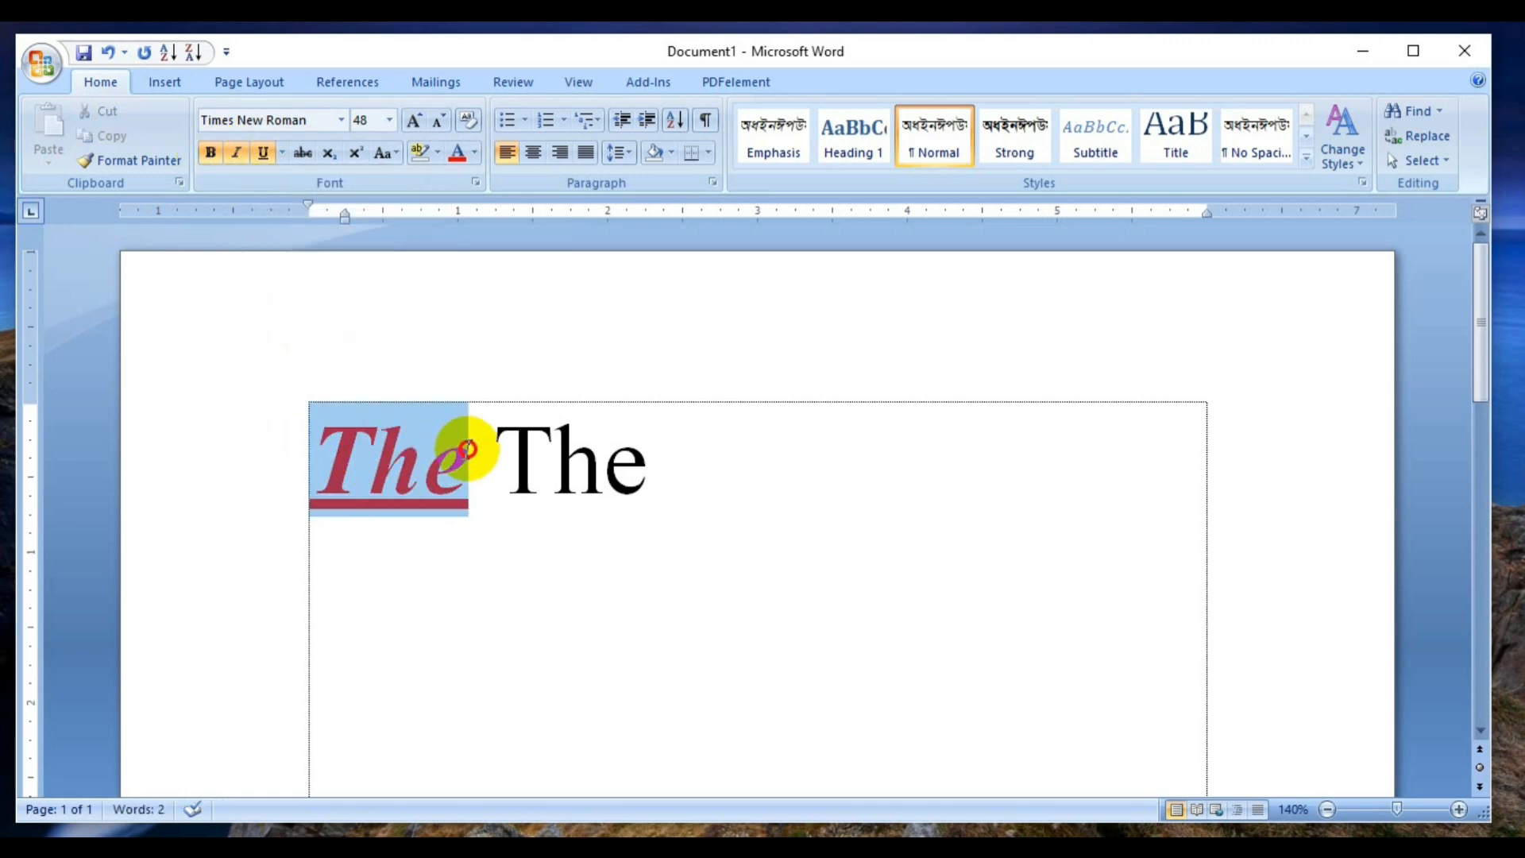
{"action": "left_click", "coordinate": [212, 157]}
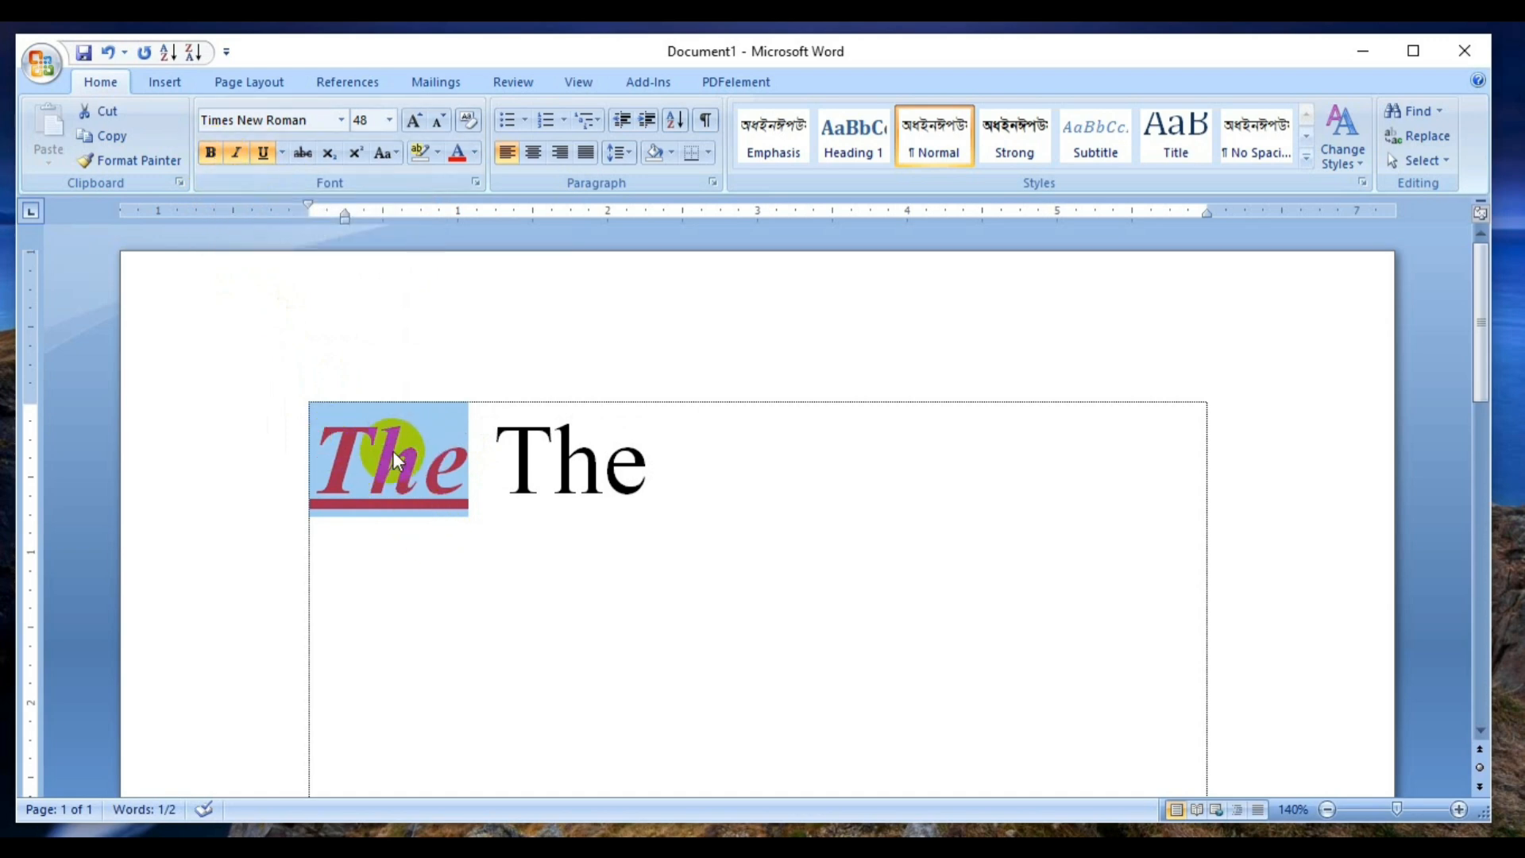
{"action": "left_click_drag", "start_coordinate": [487, 433], "coordinate": [632, 443]}
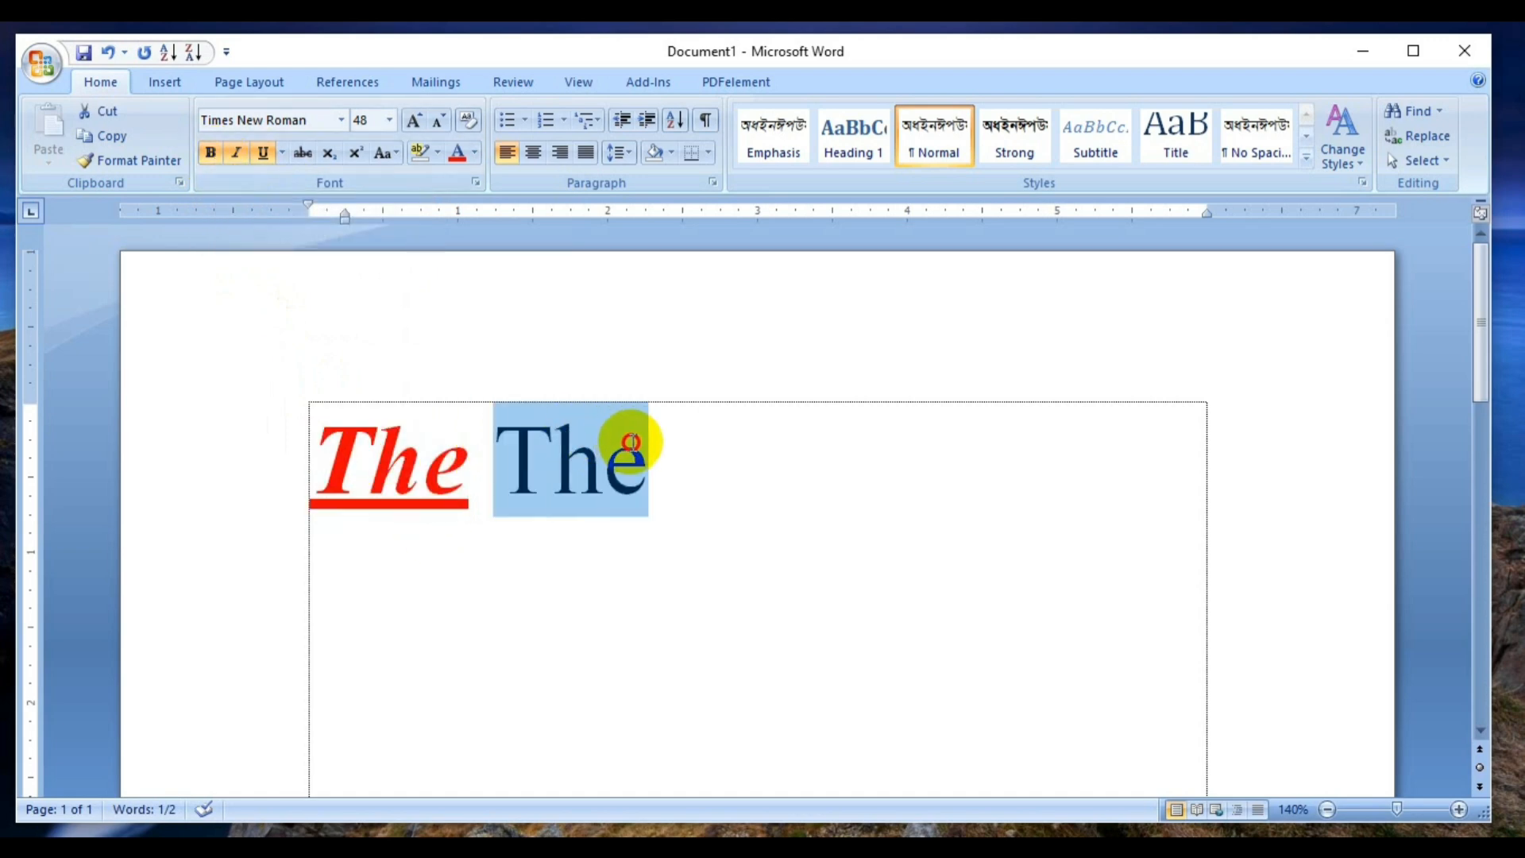
{"action": "left_click_drag", "start_coordinate": [308, 433], "coordinate": [467, 436]}
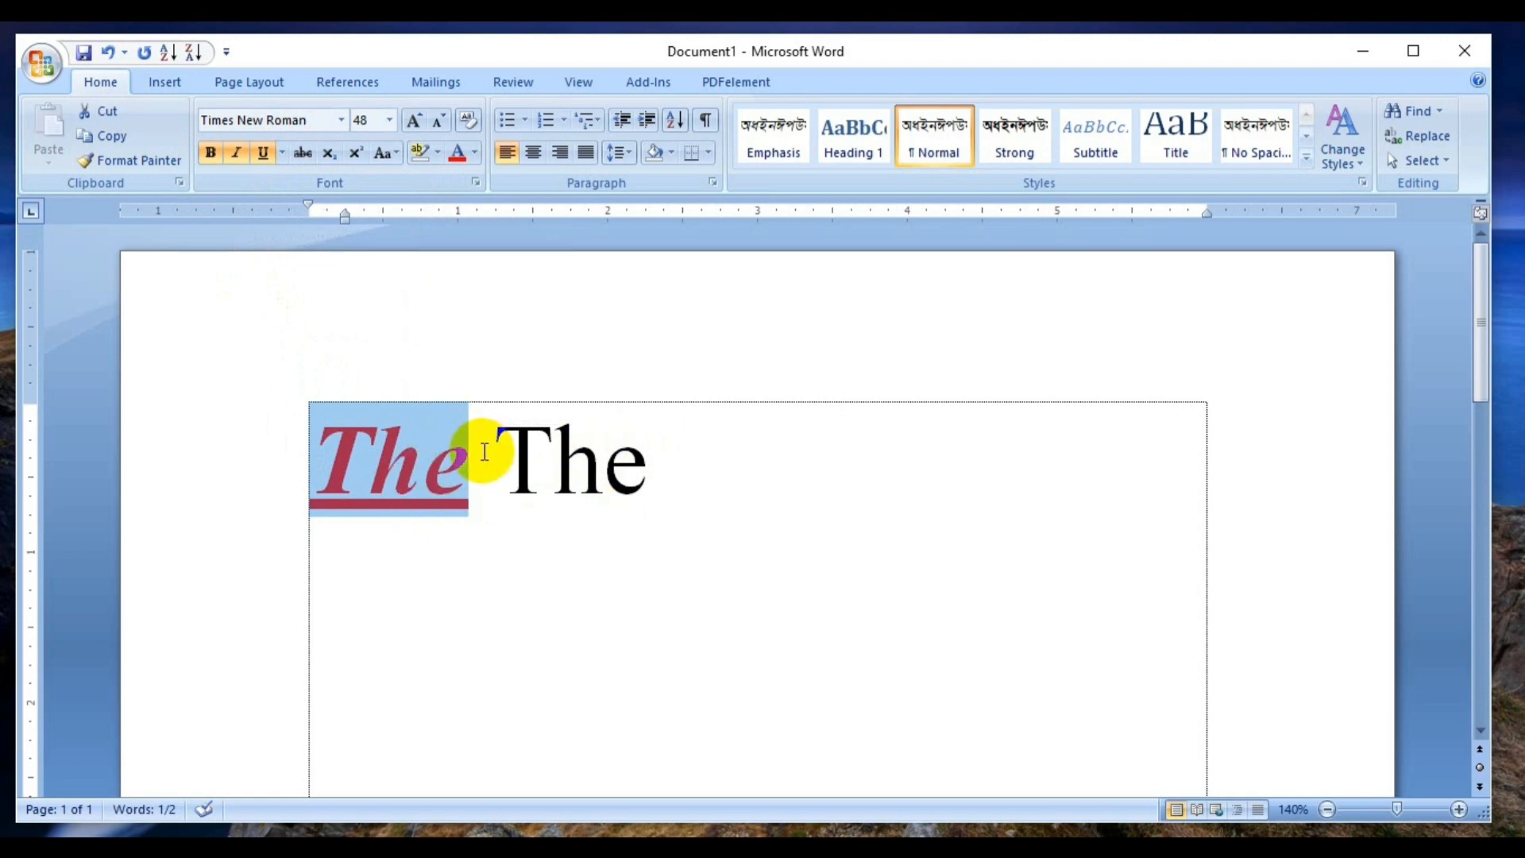
{"action": "left_click_drag", "start_coordinate": [316, 445], "coordinate": [517, 443]}
{"action": "left_click", "coordinate": [555, 442]}
{"action": "left_click_drag", "start_coordinate": [313, 444], "coordinate": [471, 446]}
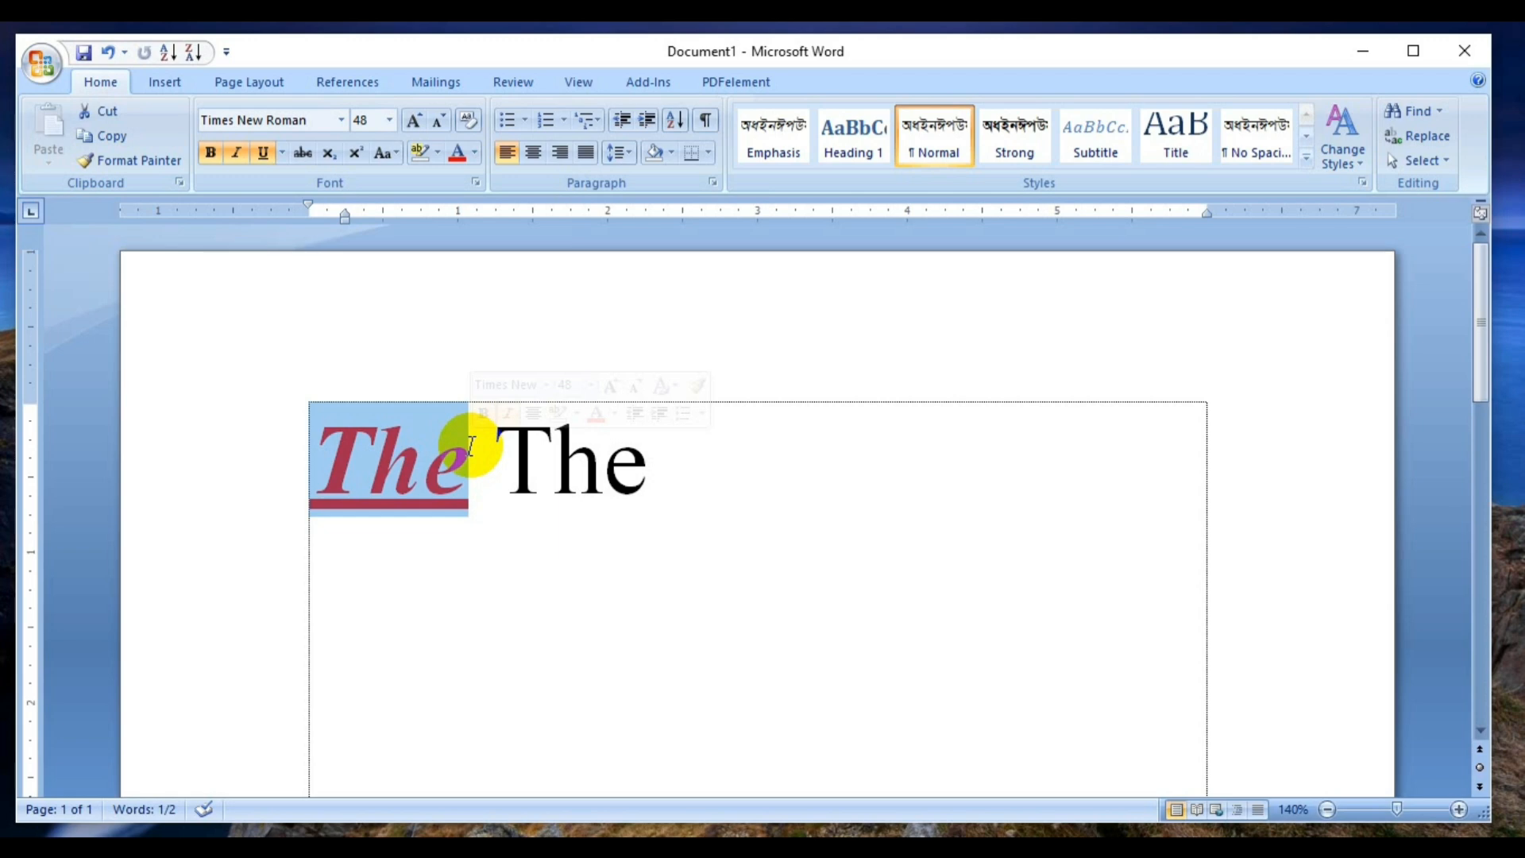
{"action": "left_click", "coordinate": [471, 445]}
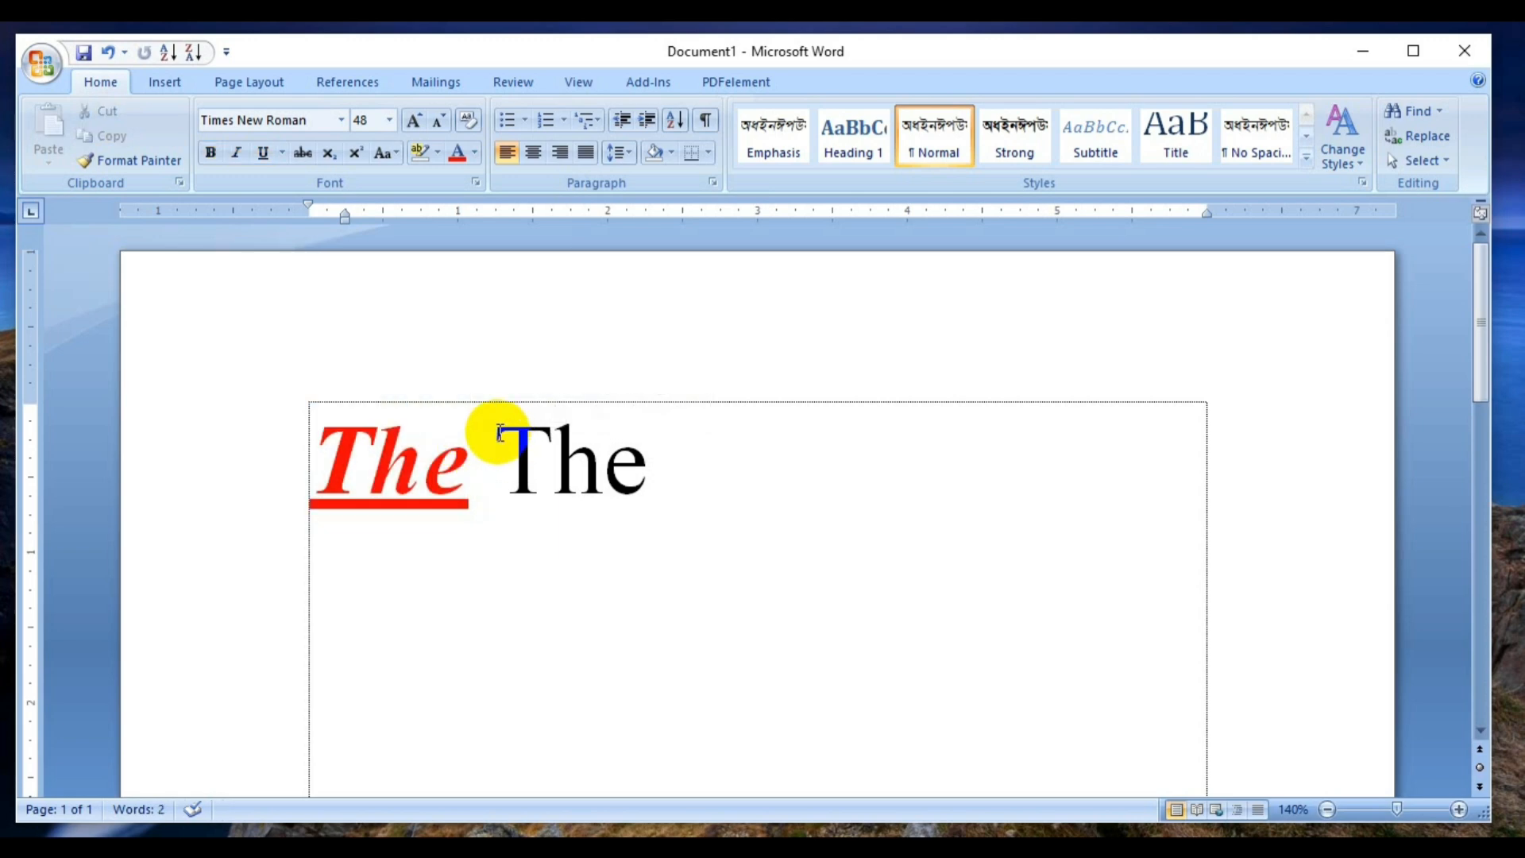
{"action": "left_click_drag", "start_coordinate": [499, 433], "coordinate": [613, 450]}
{"action": "left_click", "coordinate": [605, 460]}
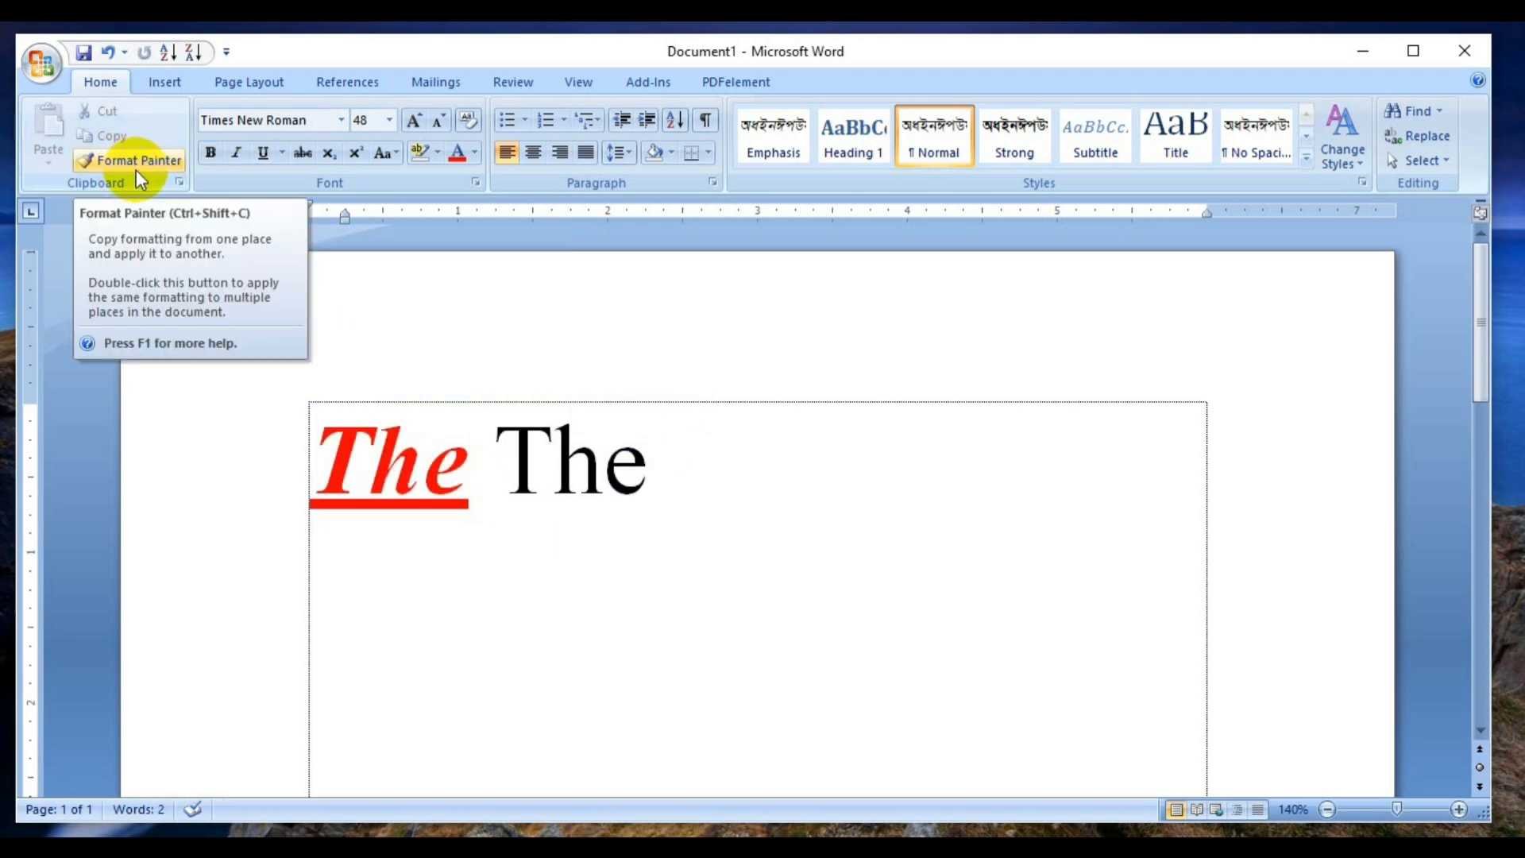
{"action": "left_click", "coordinate": [494, 465]}
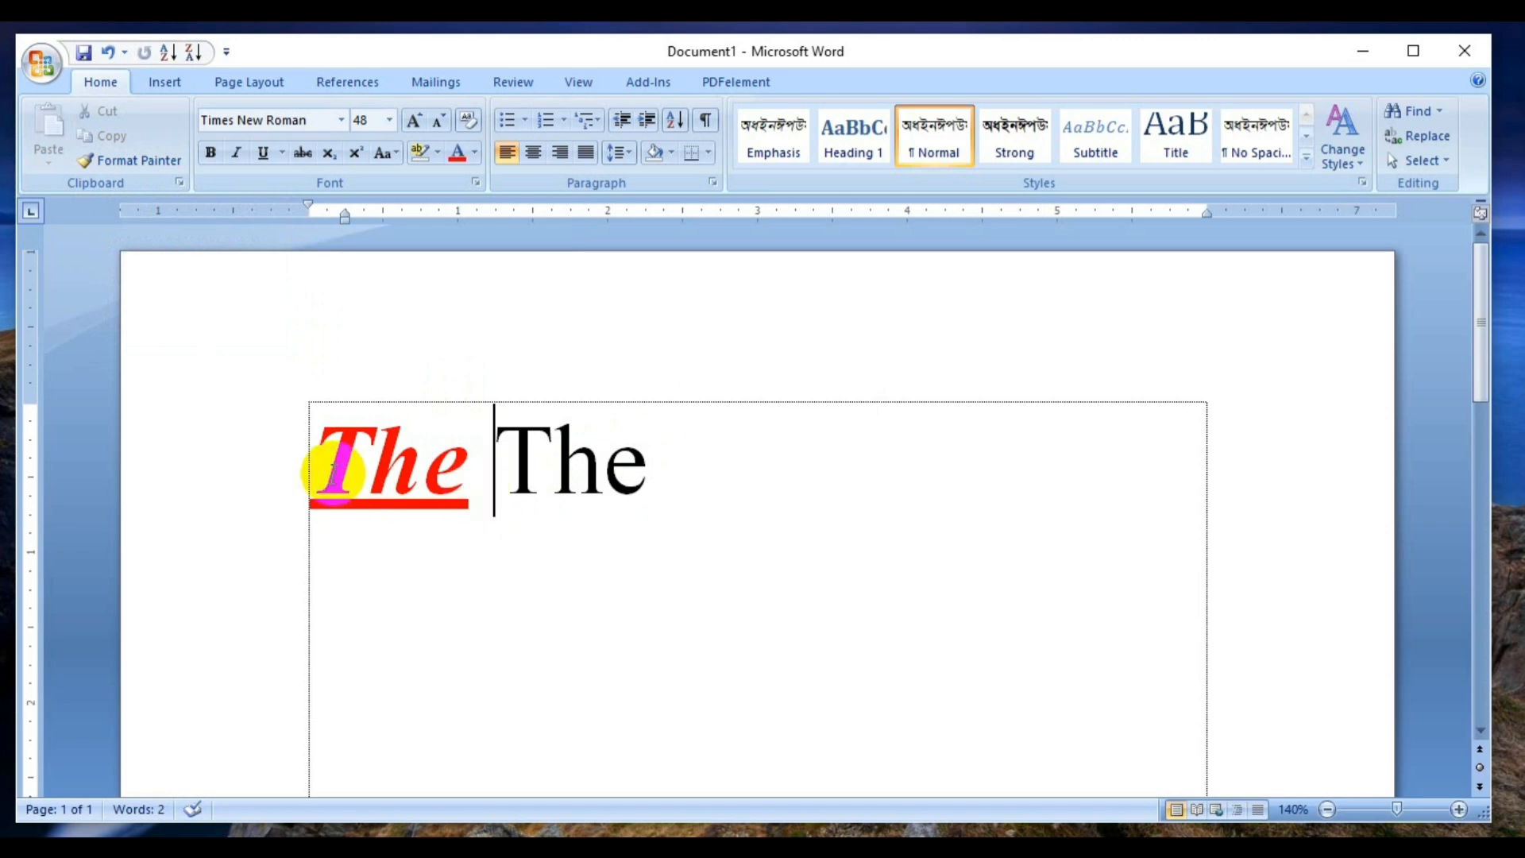
Step: Copy the formatting of the first "The" onto the second "The" with Format Painter
{"action": "left_click_drag", "start_coordinate": [308, 438], "coordinate": [461, 441]}
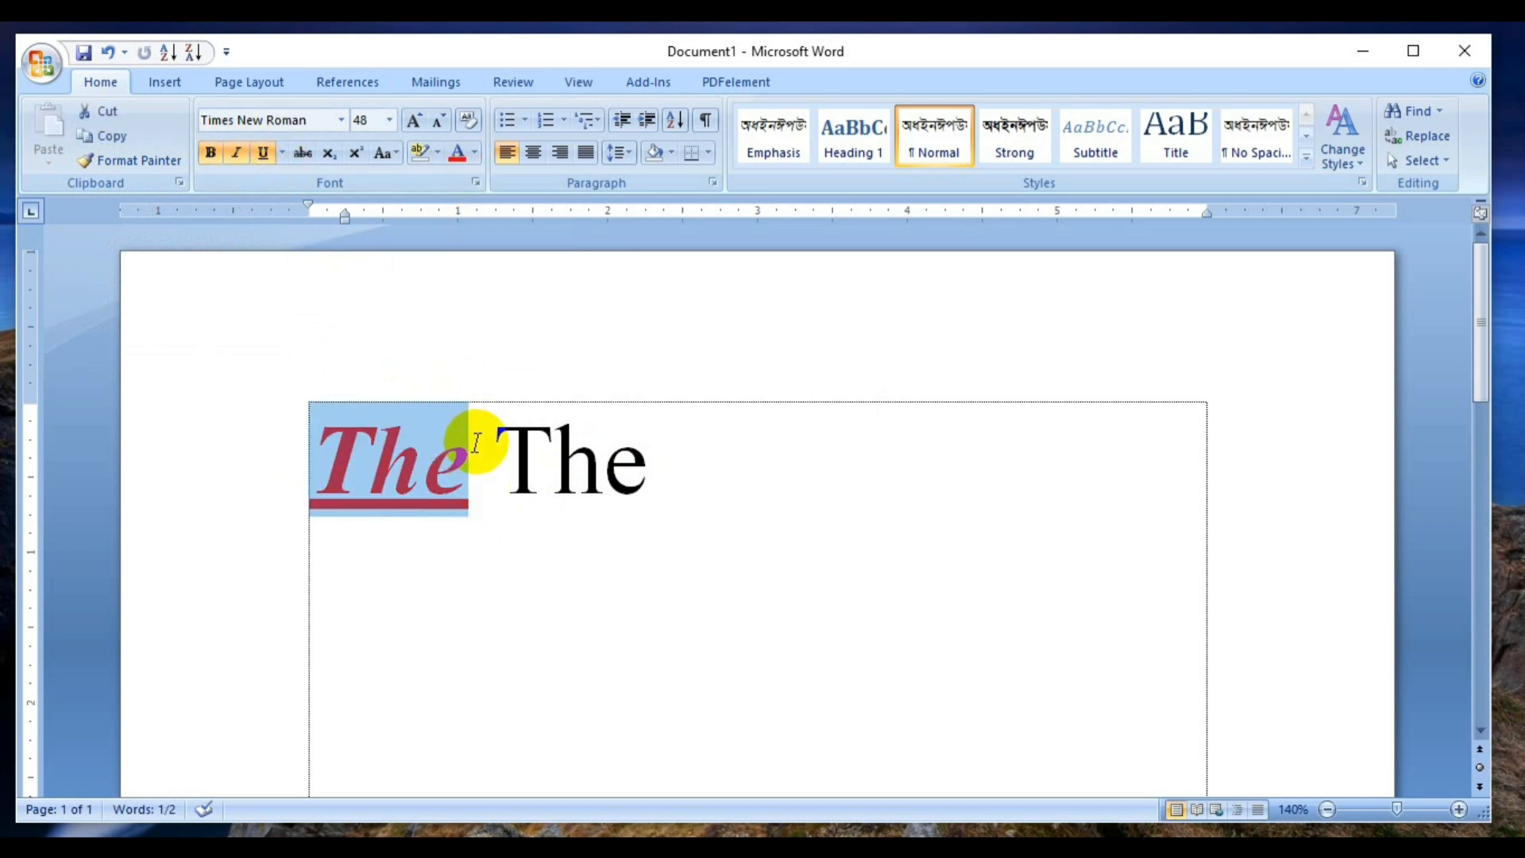
{"action": "left_click", "coordinate": [111, 160]}
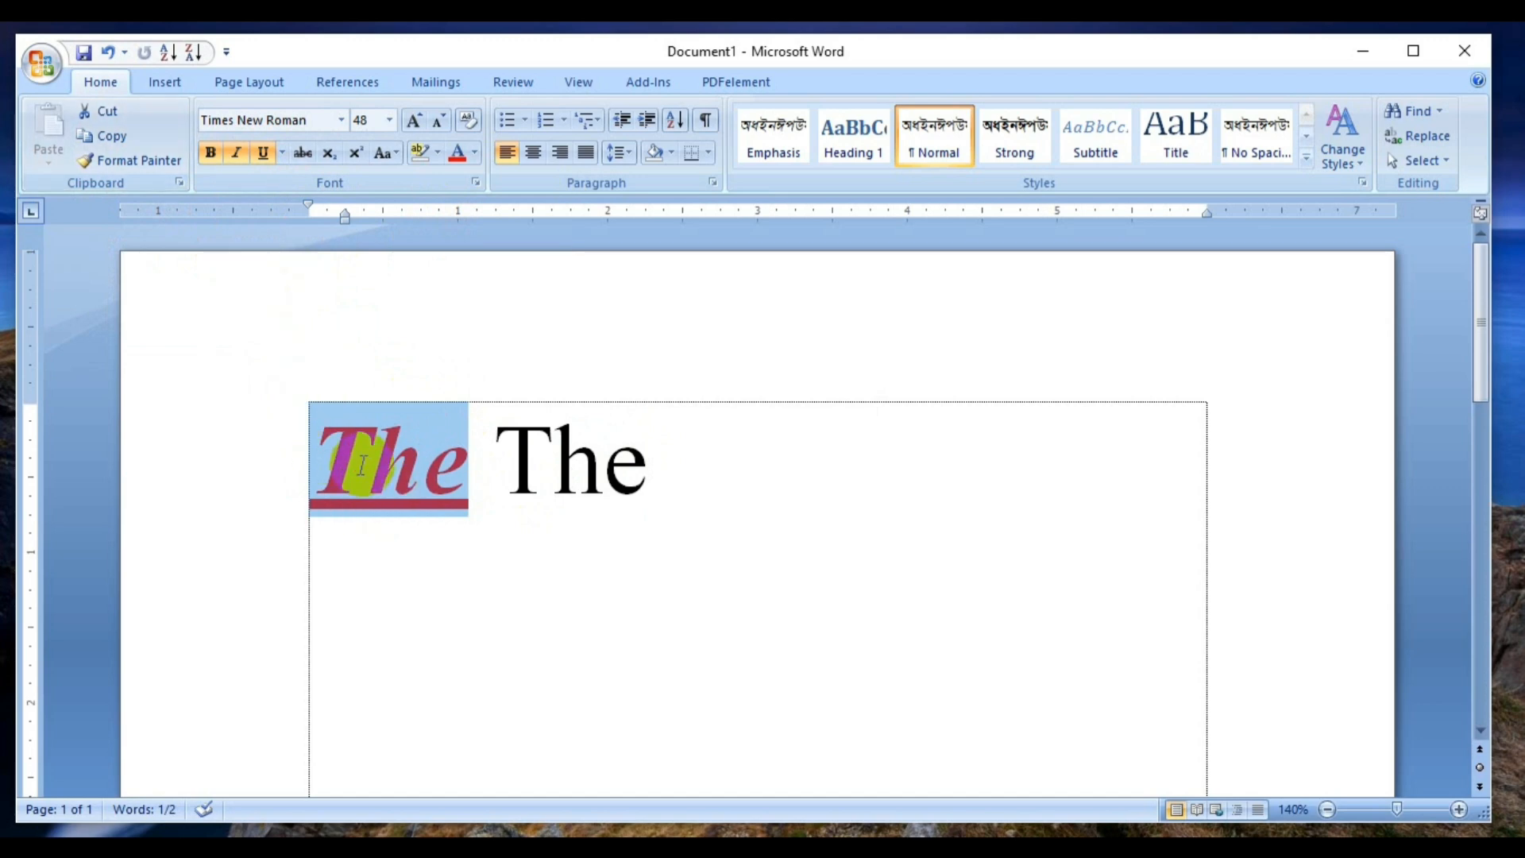
{"action": "left_click_drag", "start_coordinate": [341, 460], "coordinate": [468, 454]}
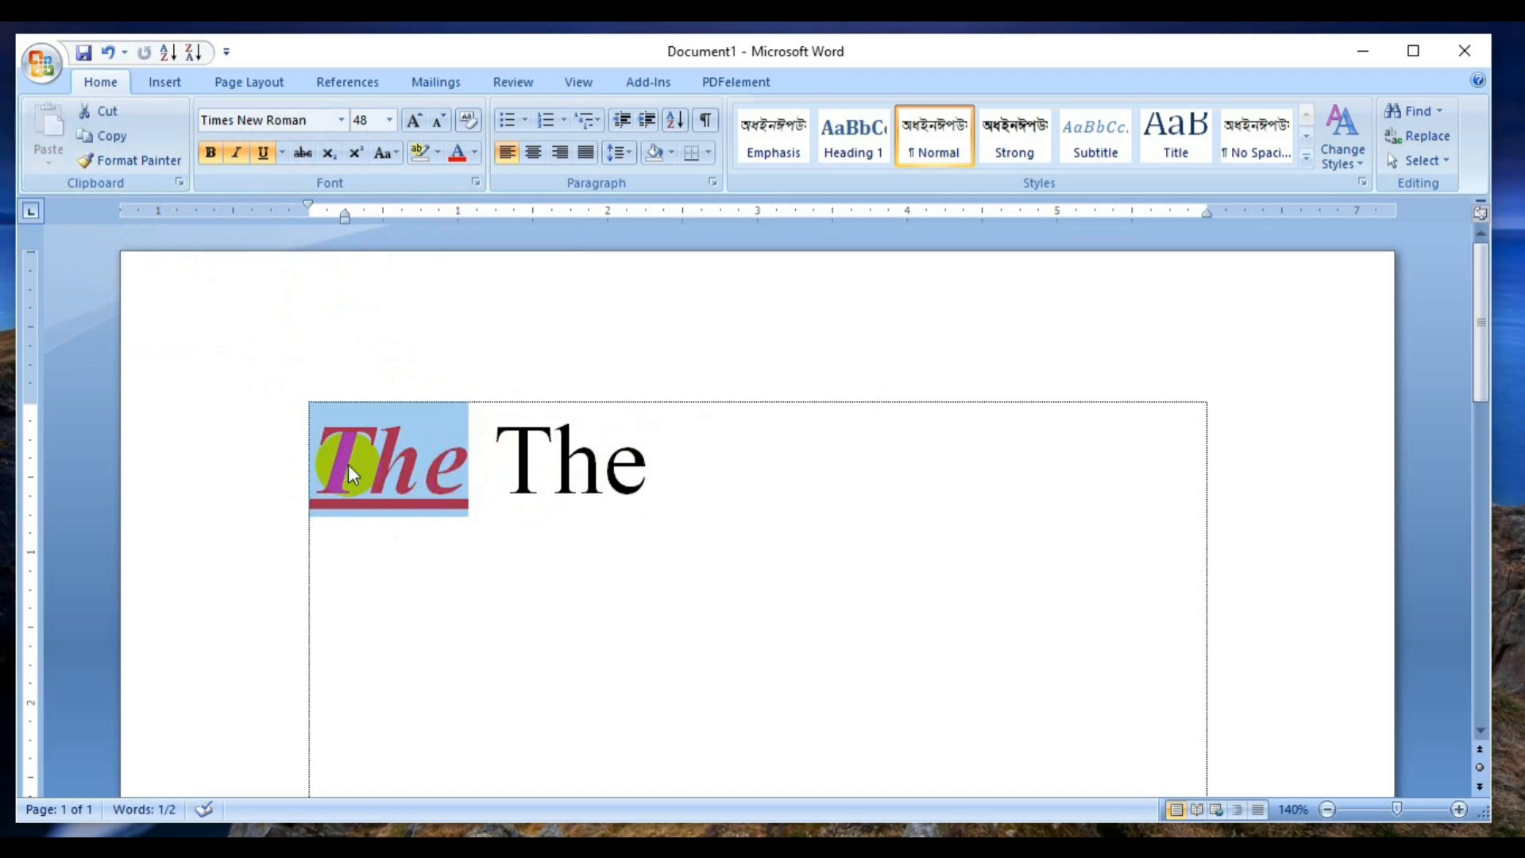
{"action": "left_click", "coordinate": [122, 160]}
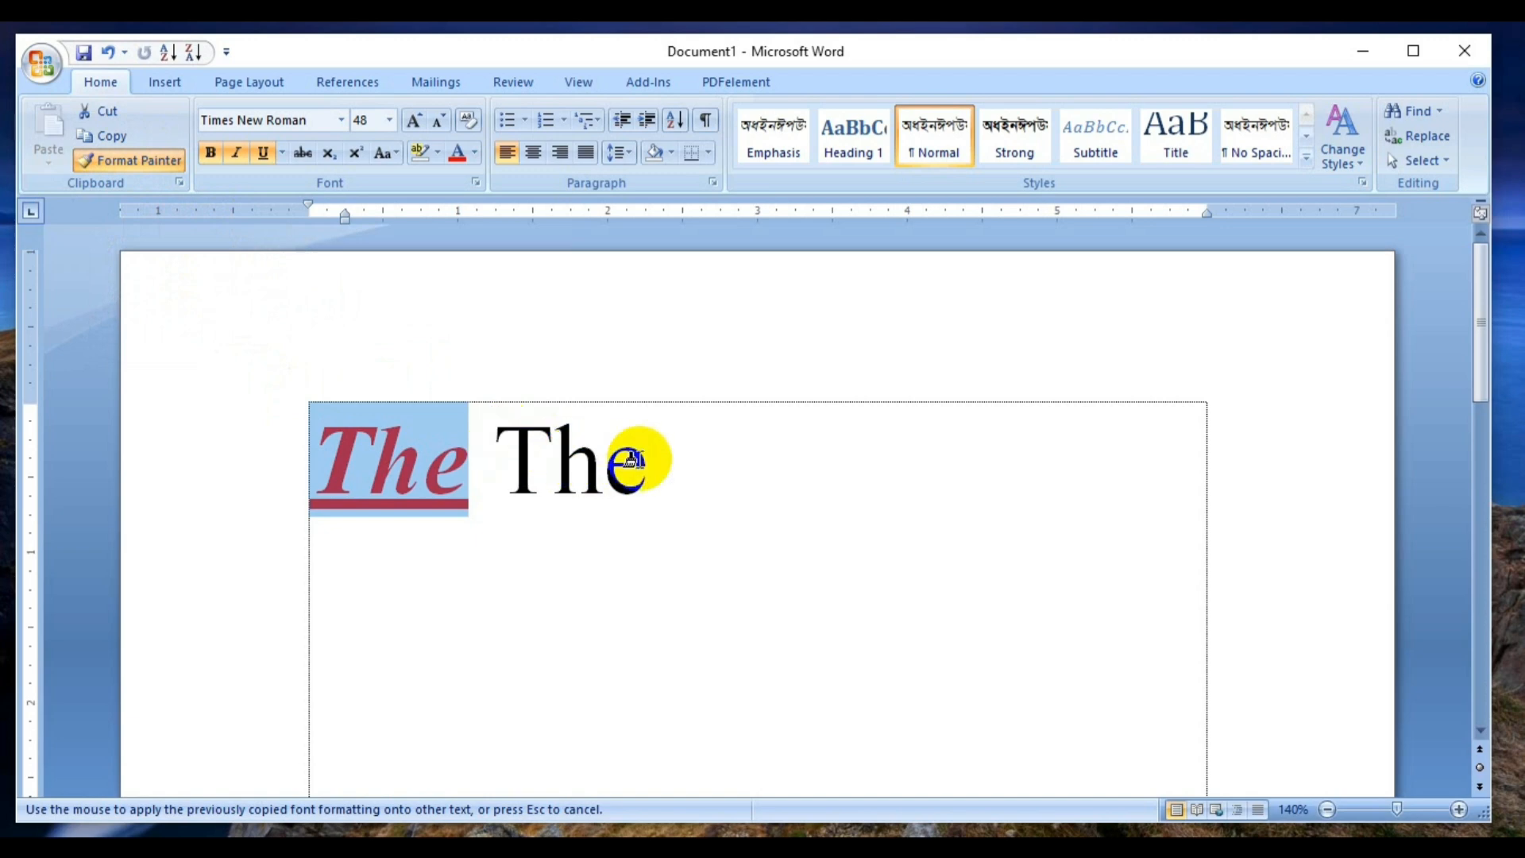
{"action": "left_click_drag", "start_coordinate": [499, 433], "coordinate": [682, 458]}
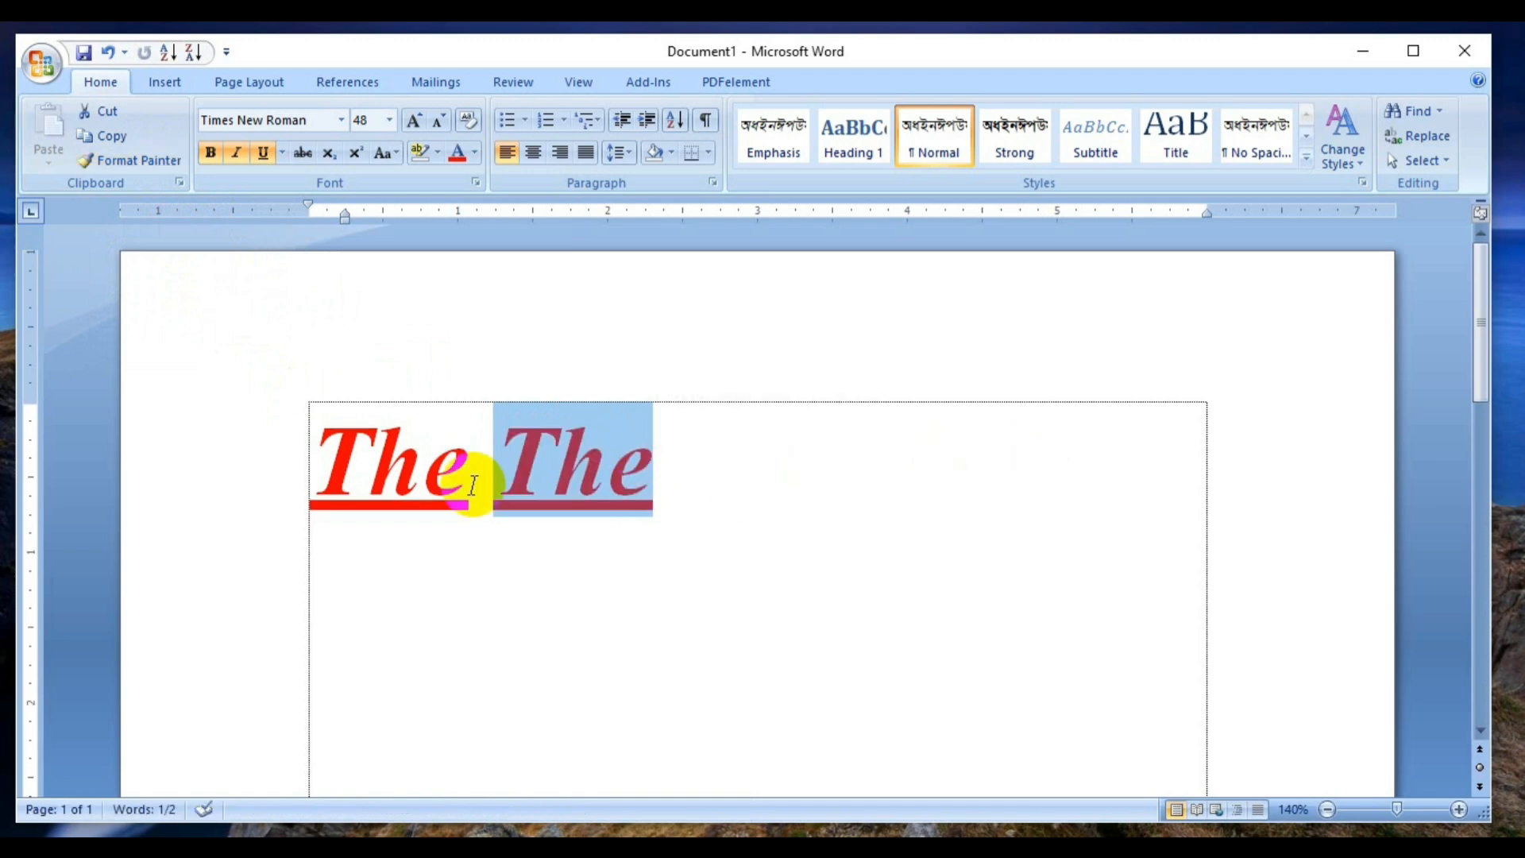
{"action": "left_click", "coordinate": [712, 489]}
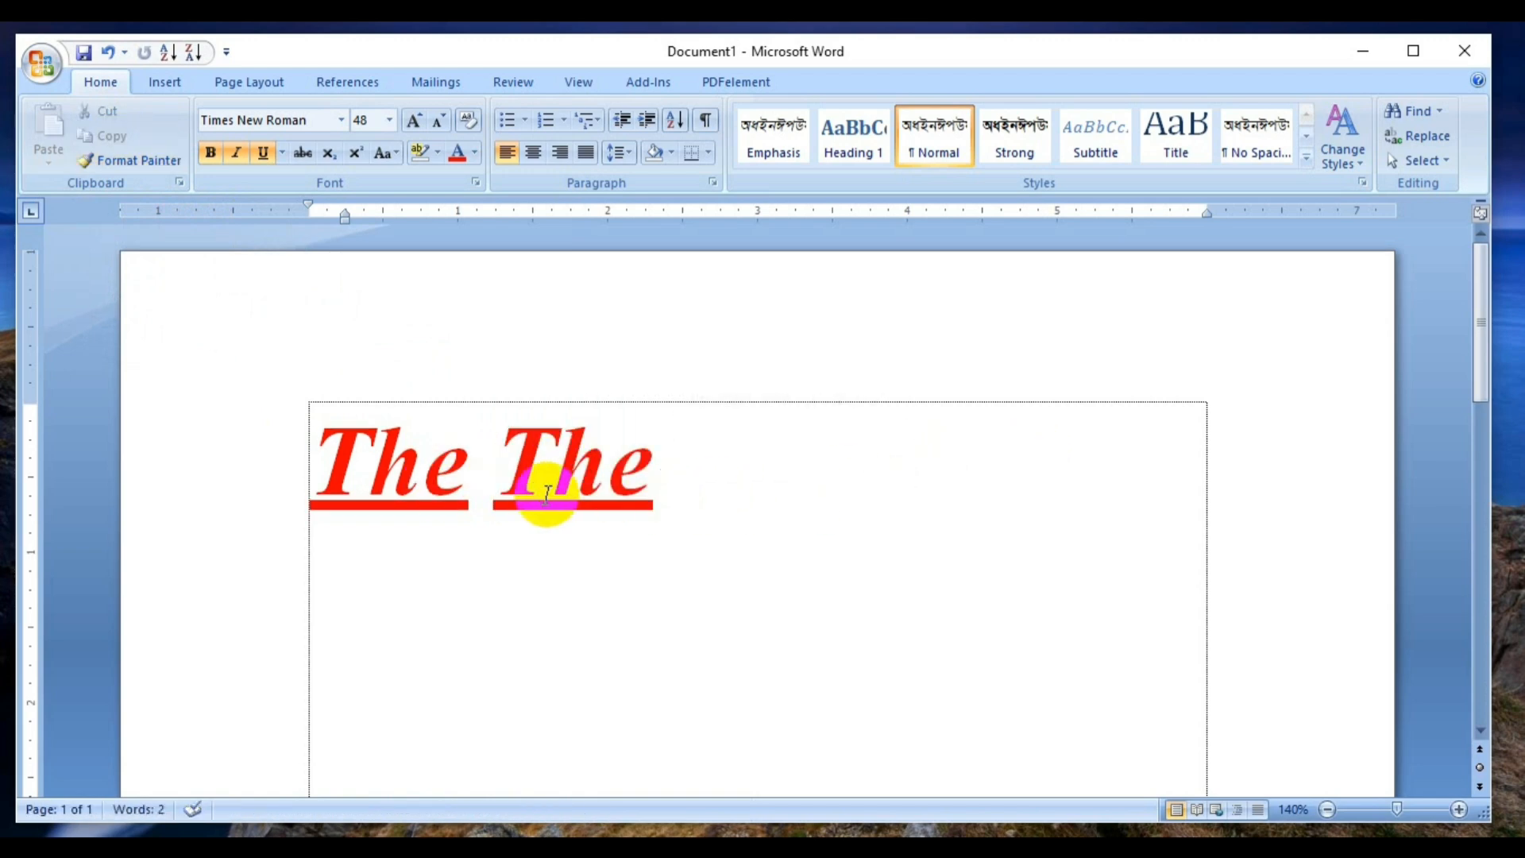
Step: Select the second "The" and undo the formatting copied onto it
{"action": "left_click", "coordinate": [364, 463]}
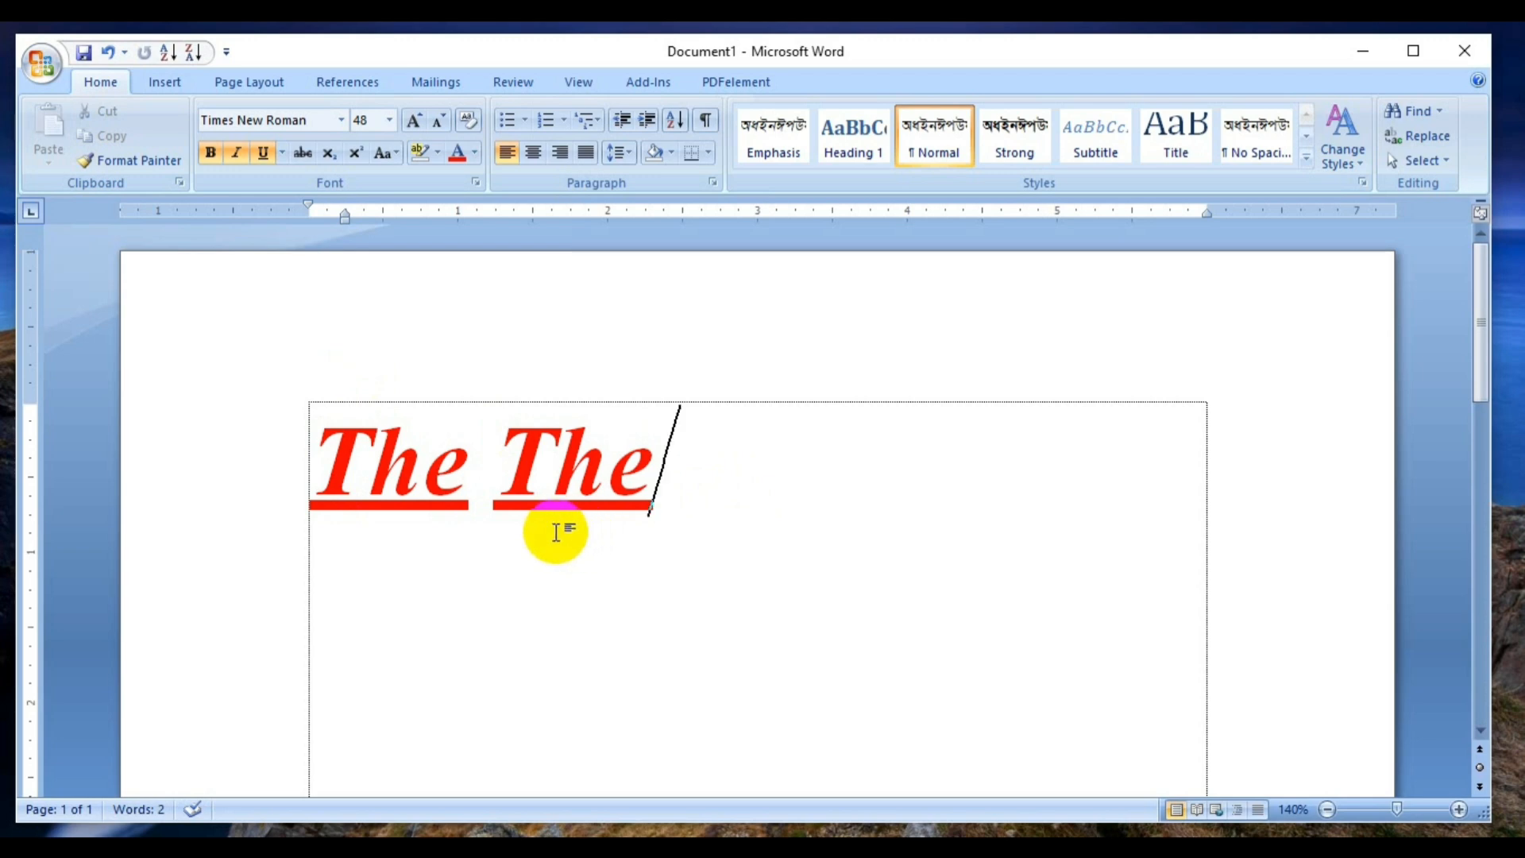
{"action": "left_click", "coordinate": [500, 466]}
{"action": "left_click_drag", "start_coordinate": [500, 466], "coordinate": [651, 464]}
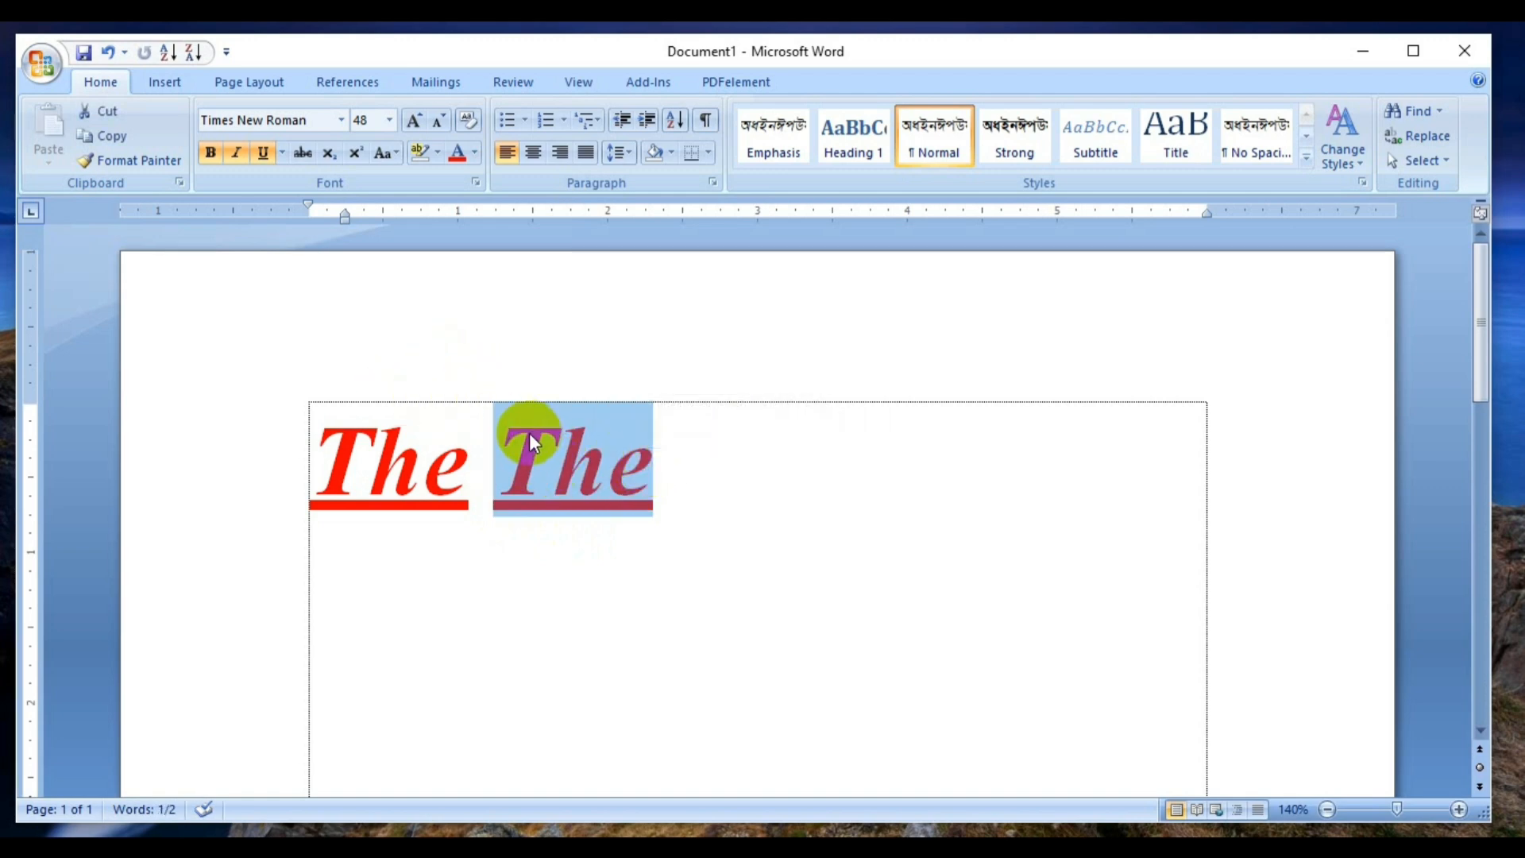
{"action": "key", "text": "ctrl+z"}
Step: Try pasting only the copied formatting onto the second "The", and undo it
{"action": "left_click", "coordinate": [501, 467]}
{"action": "left_click_drag", "start_coordinate": [502, 467], "coordinate": [628, 461]}
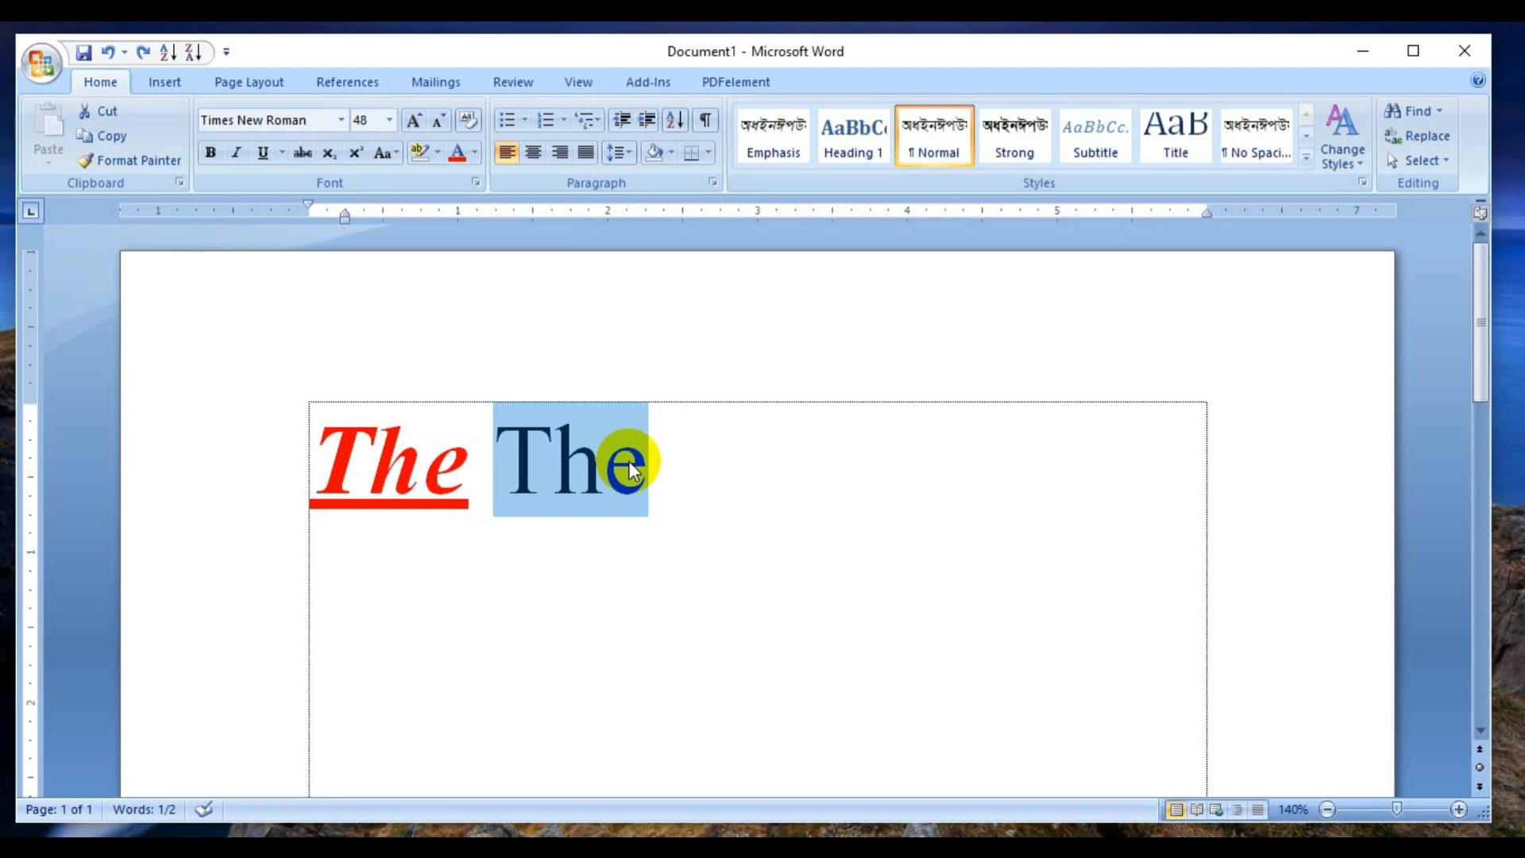
{"action": "key", "text": "ctrl+shift+v"}
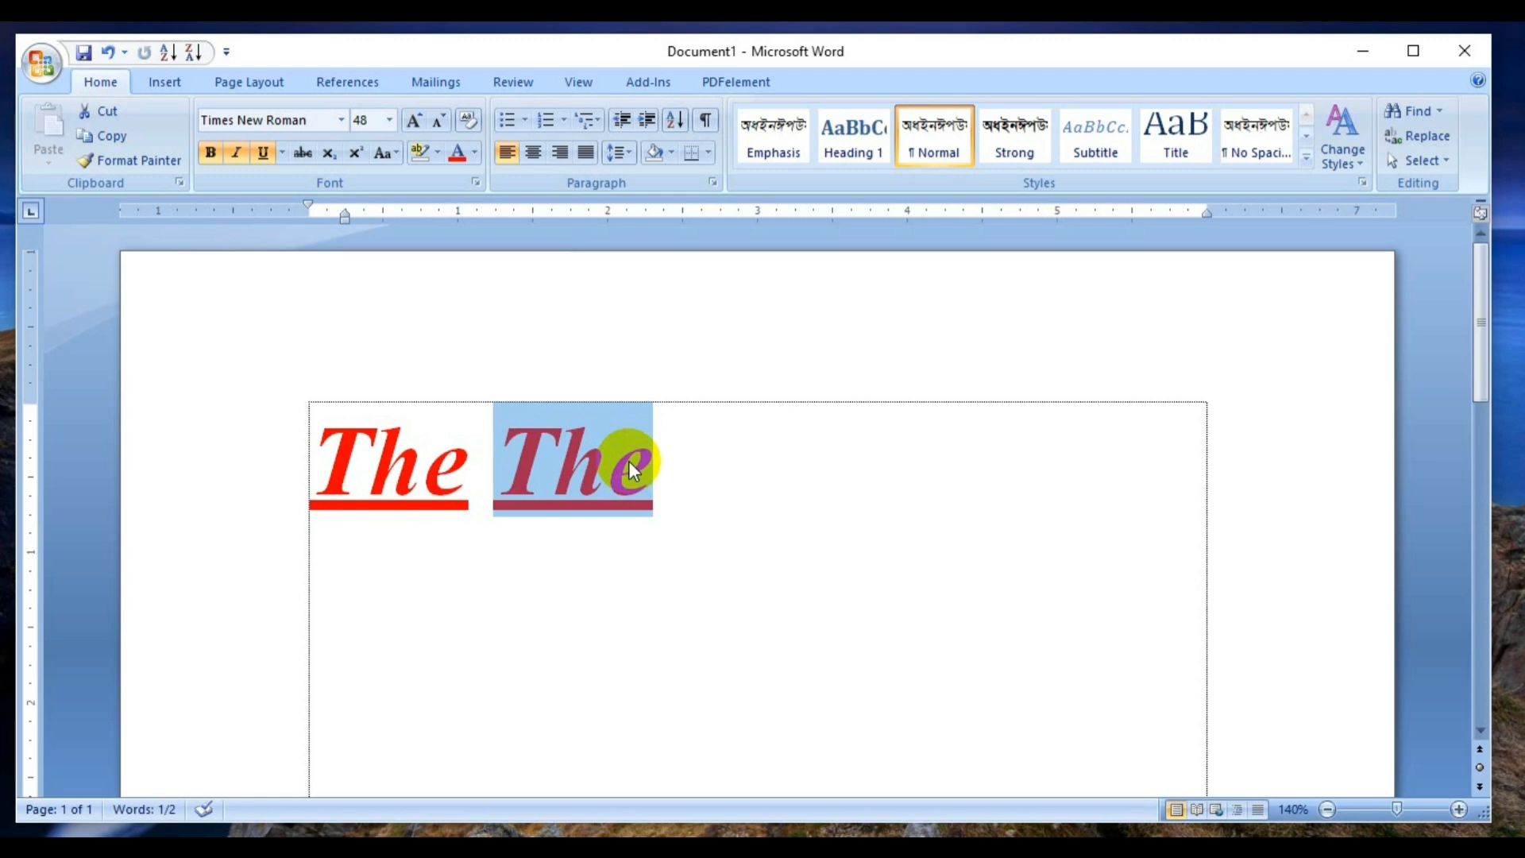
{"action": "key", "text": "ctrl+z"}
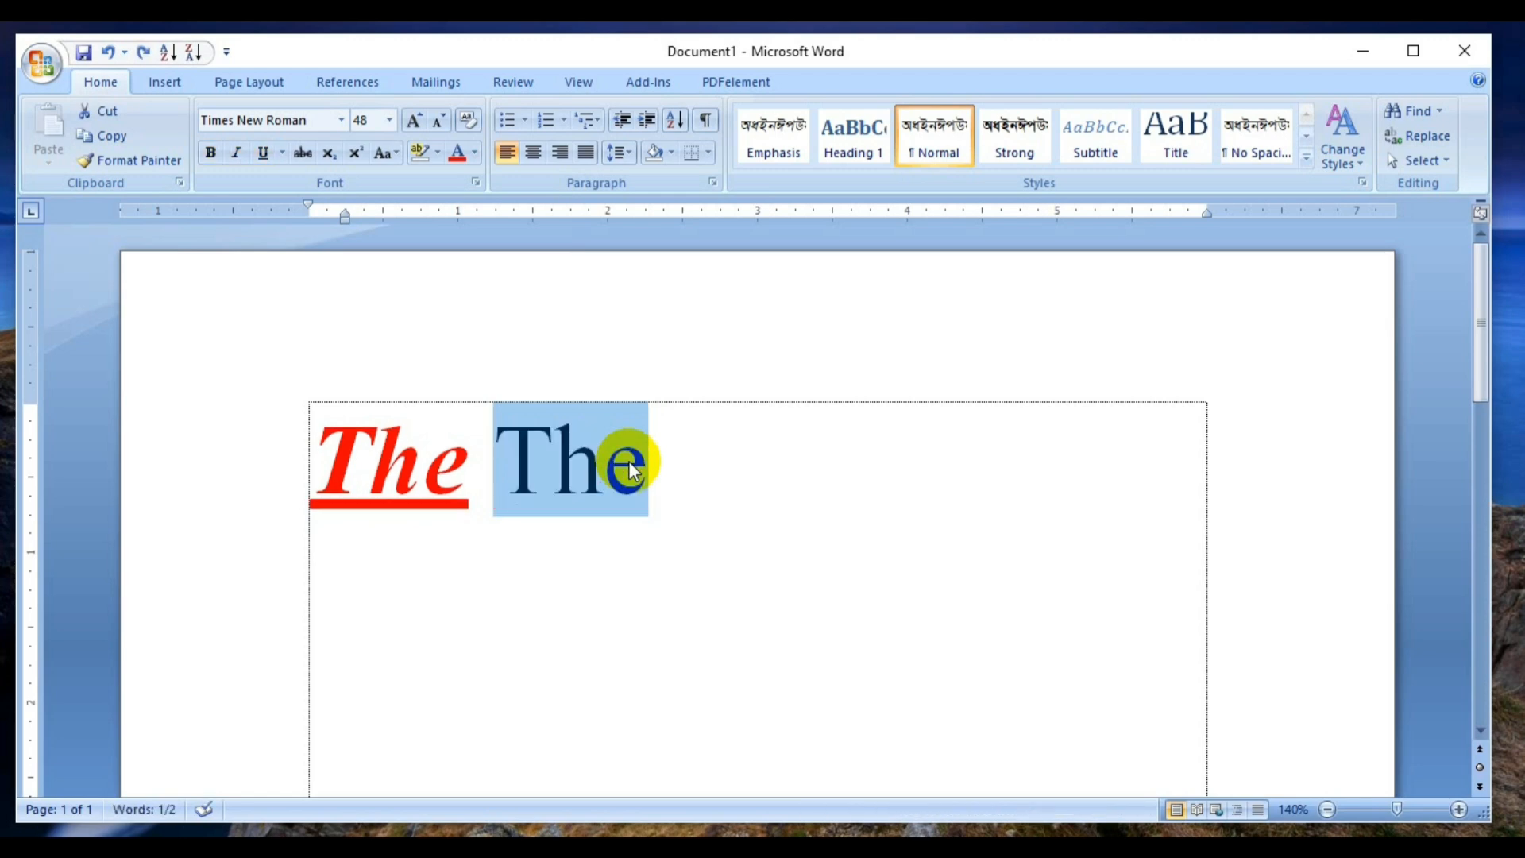
Step: Try deleting the second "The", and undo the deletion
{"action": "left_click", "coordinate": [492, 450]}
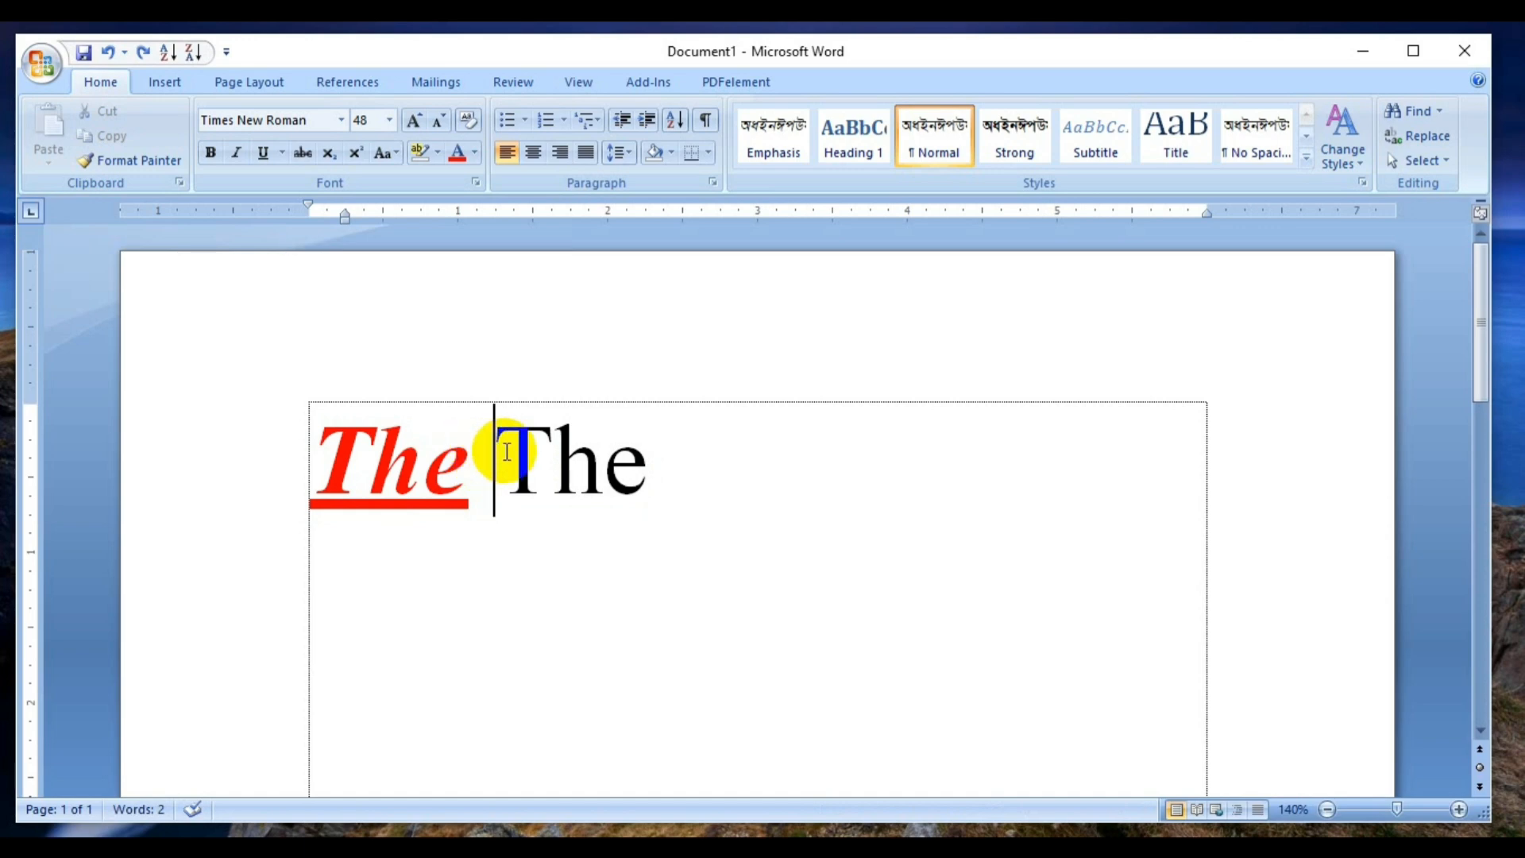
{"action": "left_click_drag", "start_coordinate": [495, 451], "coordinate": [645, 452]}
{"action": "key", "text": "Delete"}
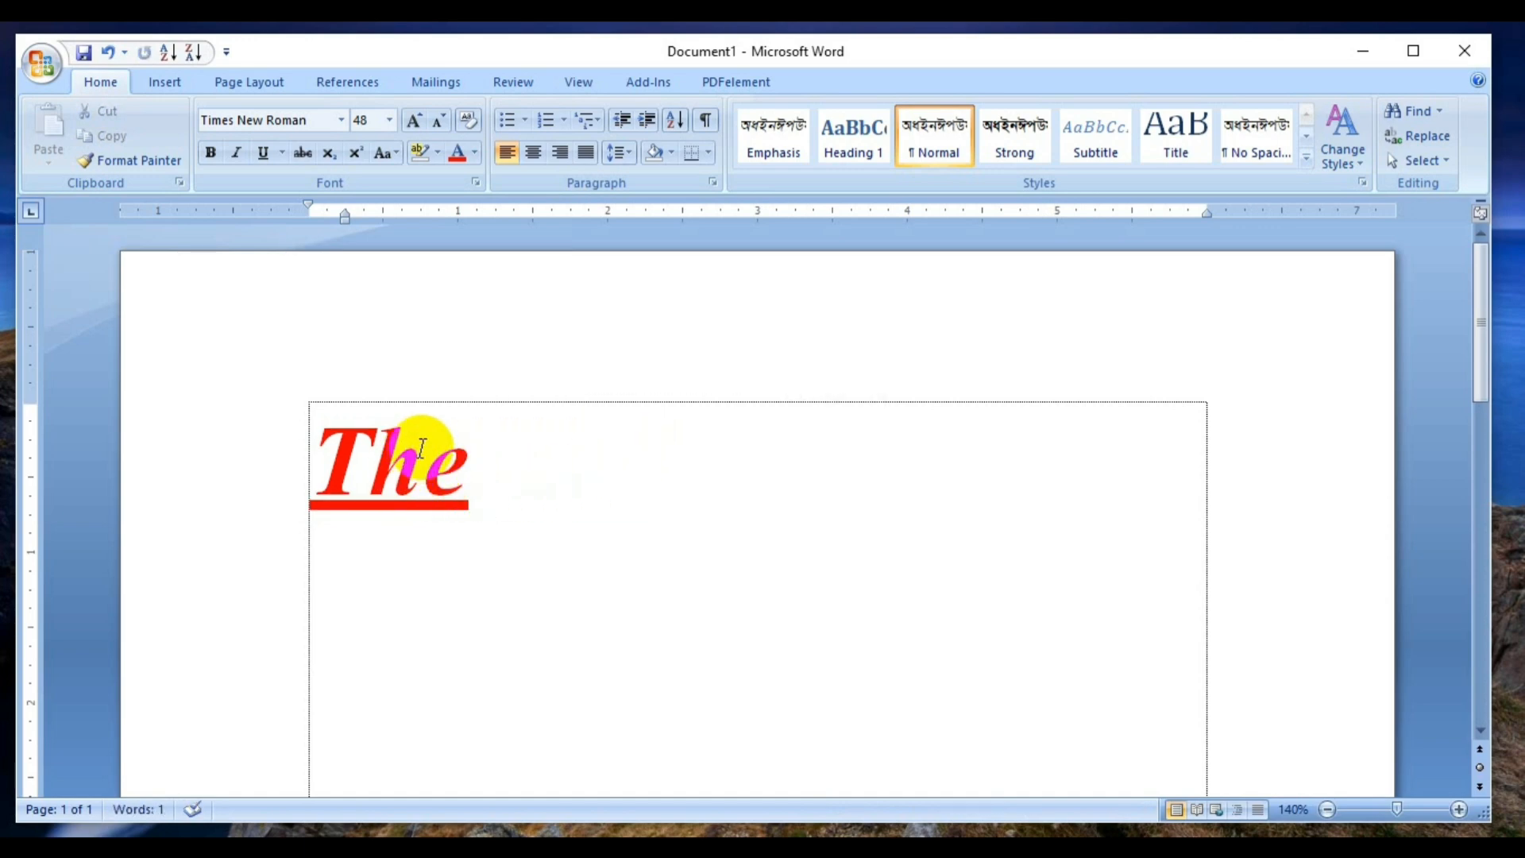
{"action": "key", "text": "ctrl+z"}
Step: Delete the plain second "The", keeping the formatted first word
{"action": "left_click", "coordinate": [501, 450]}
{"action": "left_click_drag", "start_coordinate": [501, 450], "coordinate": [679, 449]}
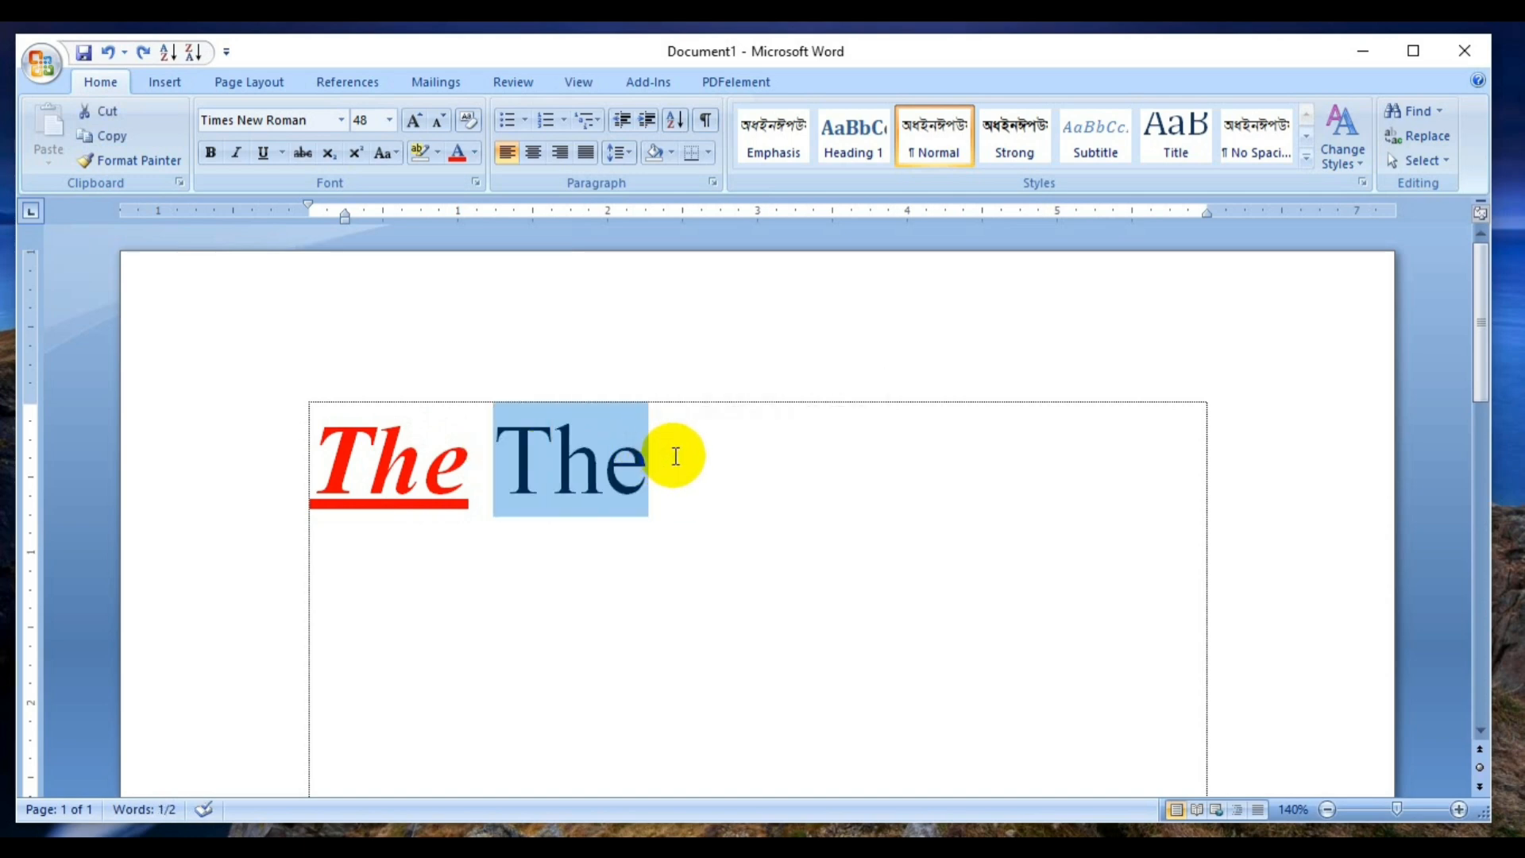
{"action": "key", "text": "Delete"}
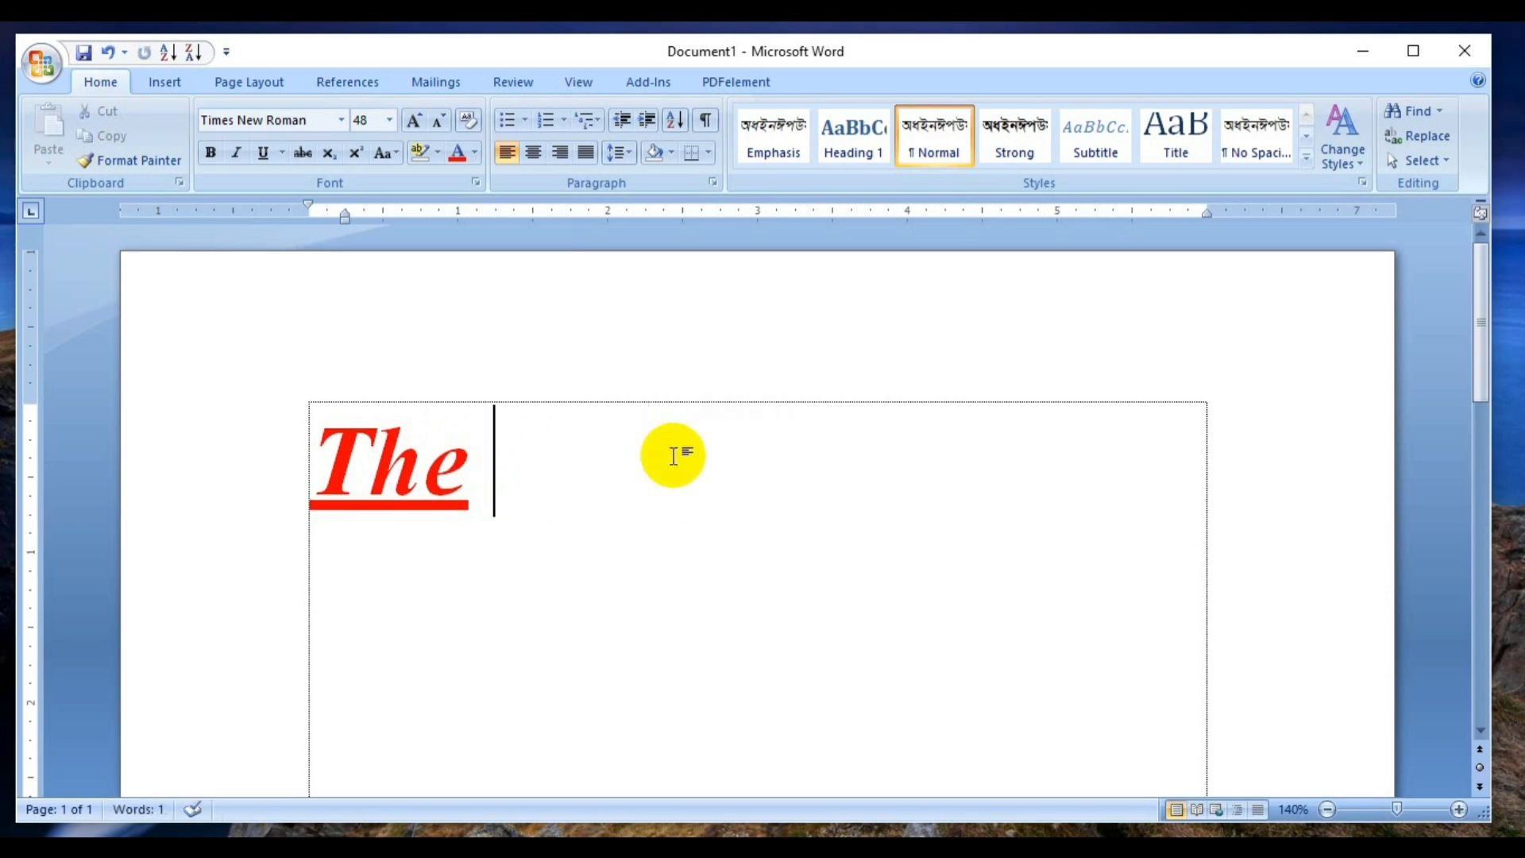
Step: Copy the formatted "The" and paste it after an extra space on the same line
{"action": "left_click_drag", "start_coordinate": [307, 436], "coordinate": [467, 437]}
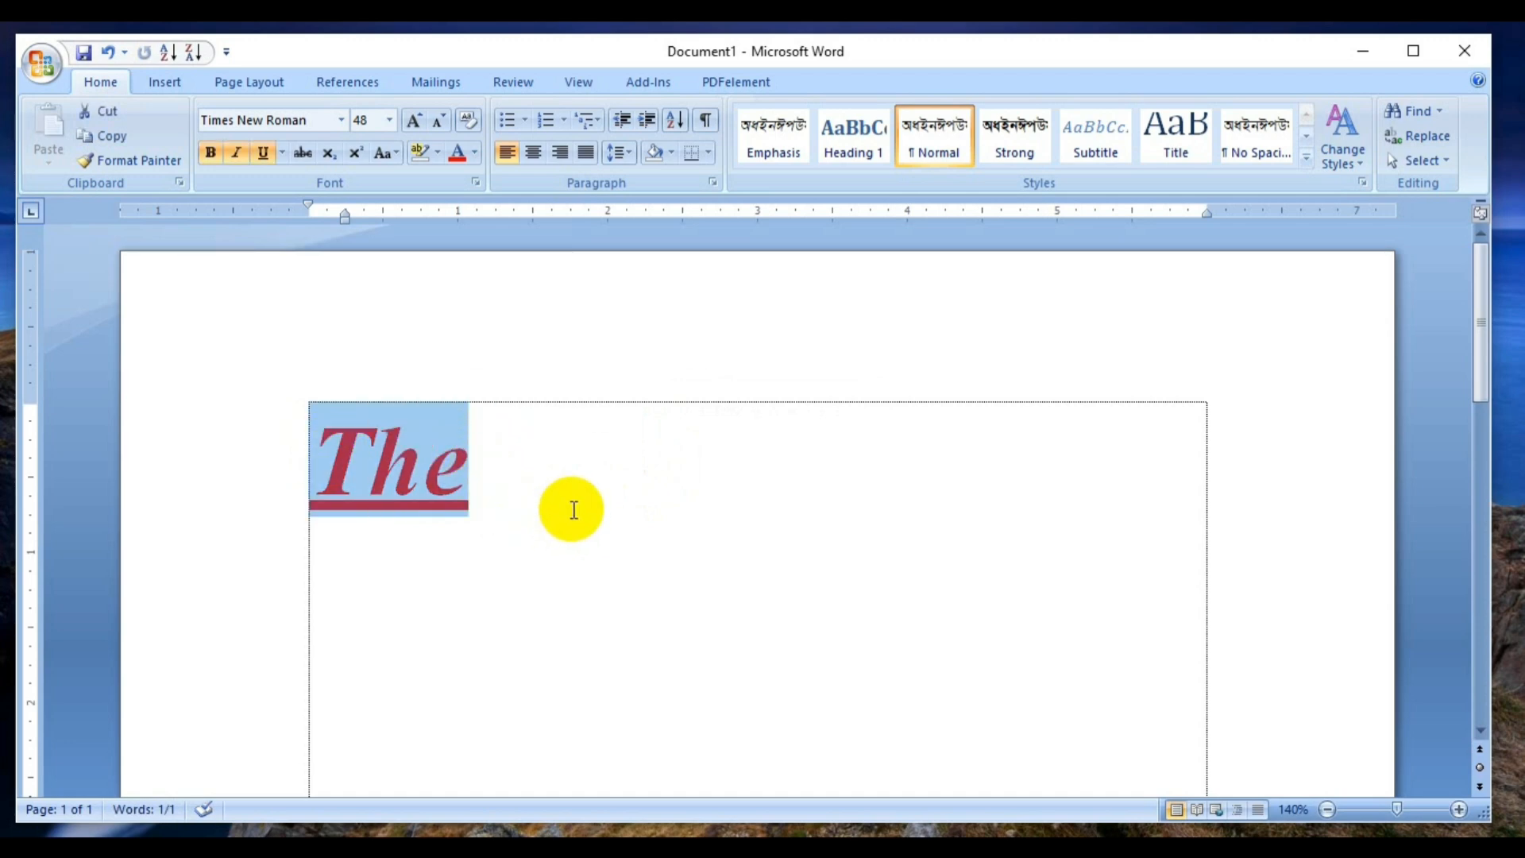
{"action": "left_click", "coordinate": [111, 136]}
{"action": "left_click", "coordinate": [511, 456]}
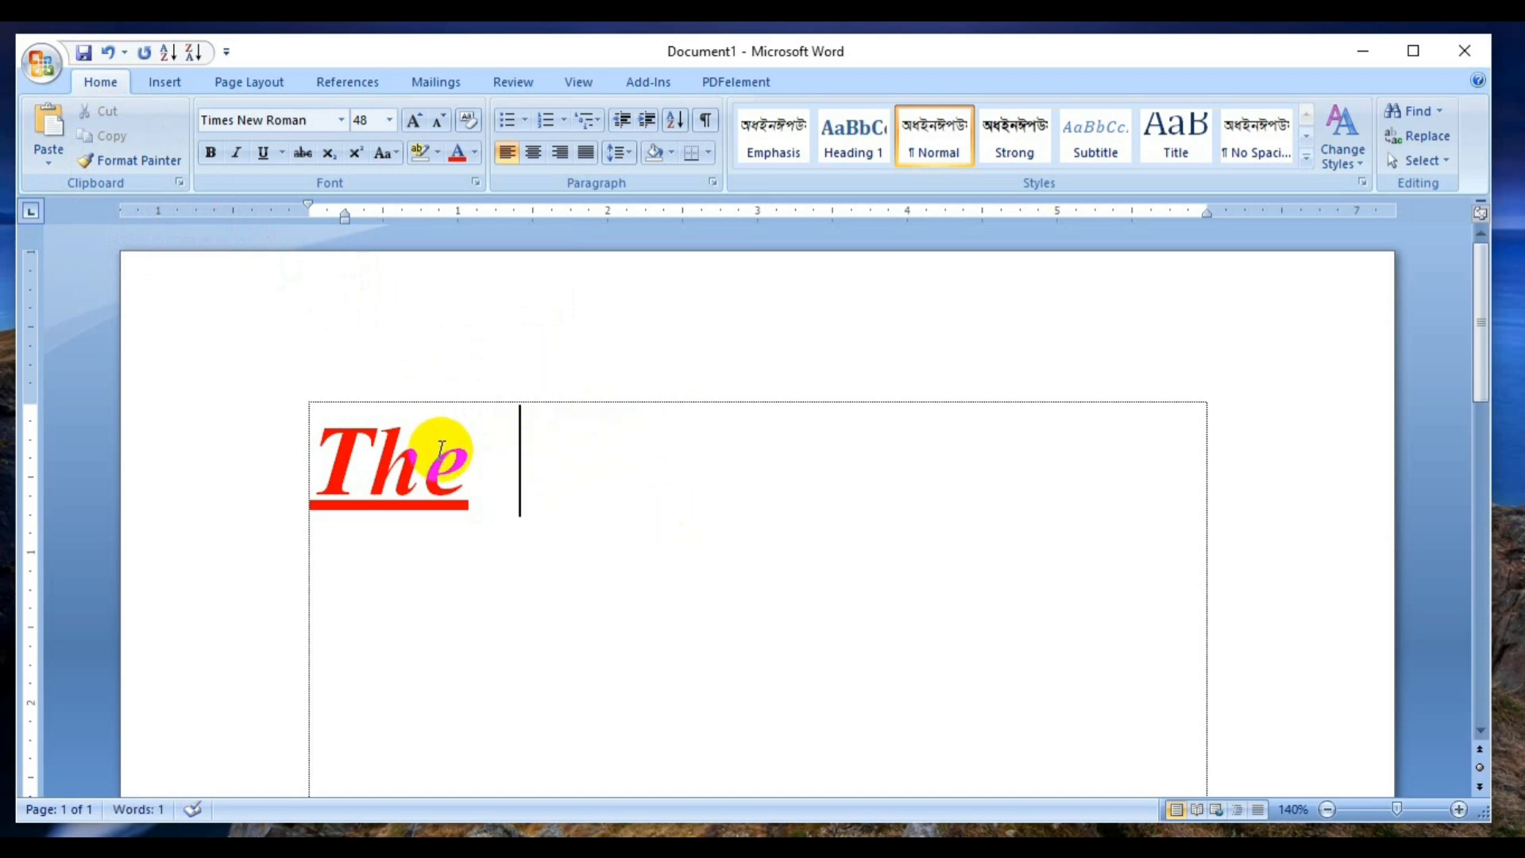
{"action": "key", "text": "ctrl+v"}
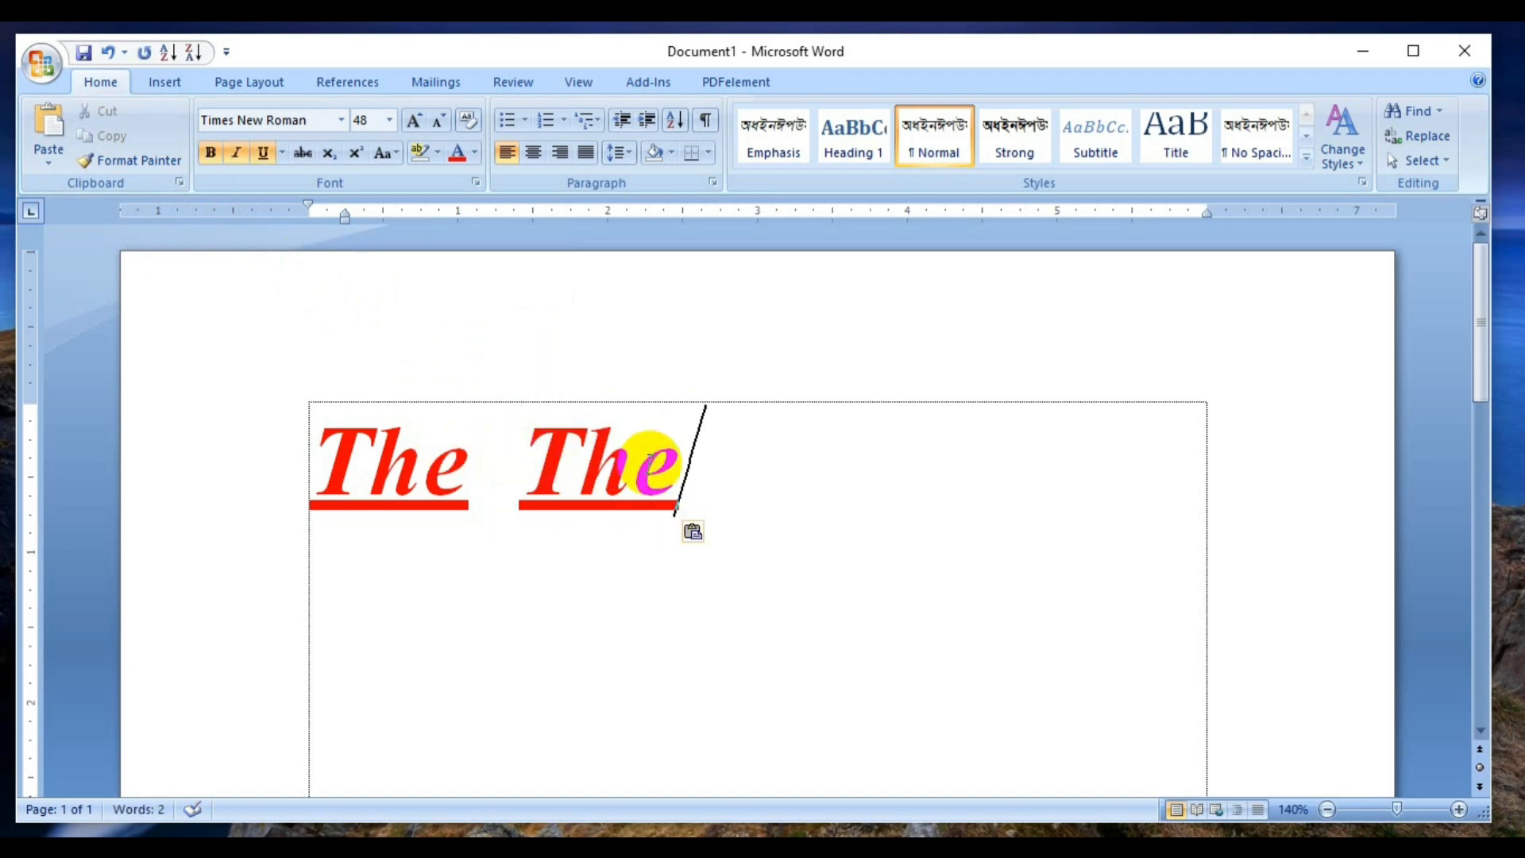
{"action": "left_click", "coordinate": [675, 490]}
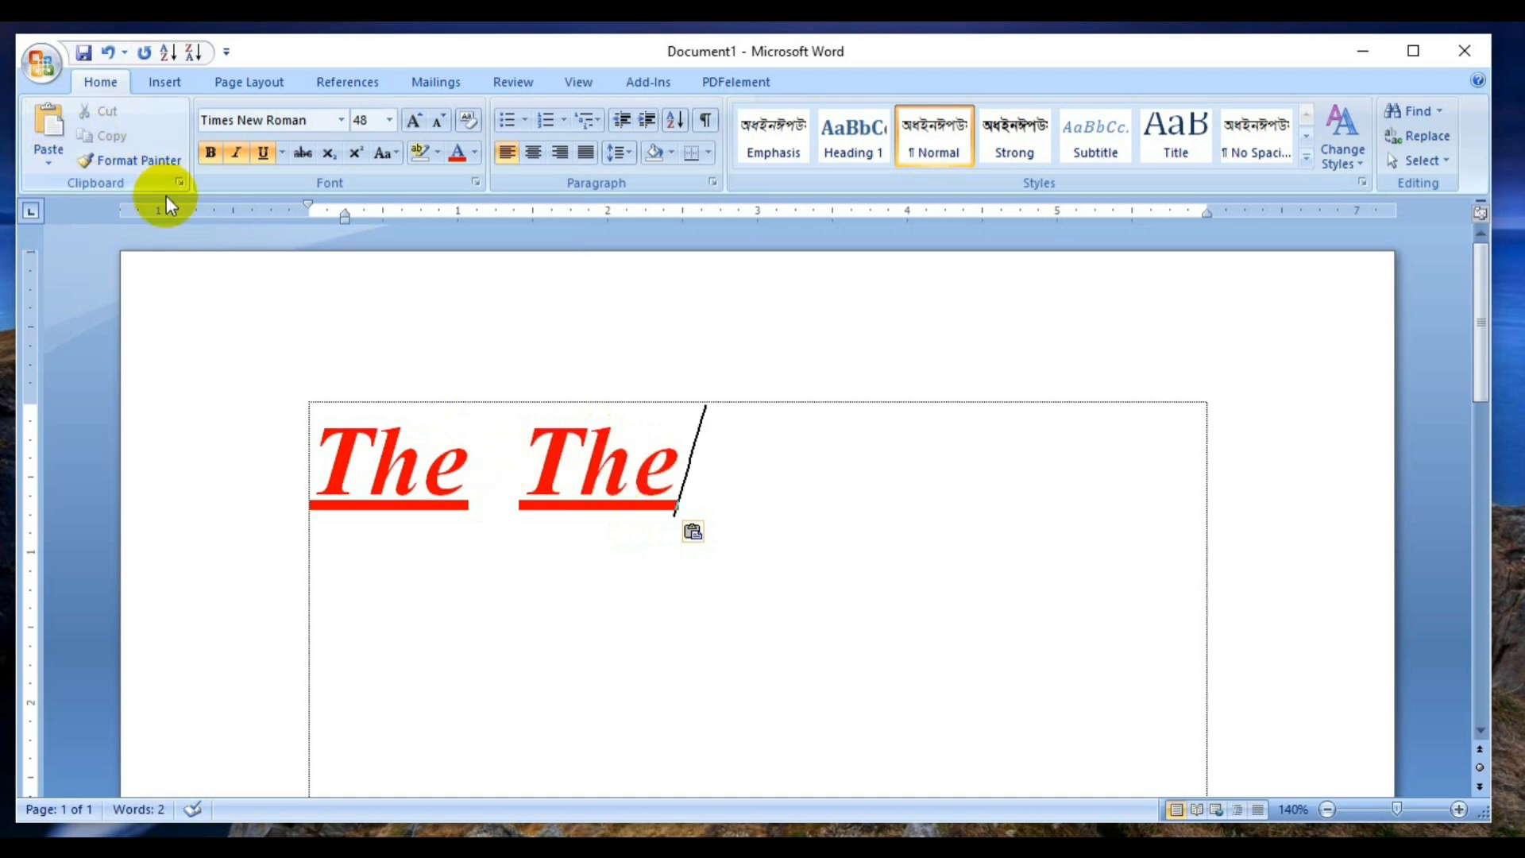
Step: Delete the second formatted "The" and paste it again from the clipboard on the same line
{"action": "left_click_drag", "start_coordinate": [533, 452], "coordinate": [711, 463]}
{"action": "key", "text": "BackSpace"}
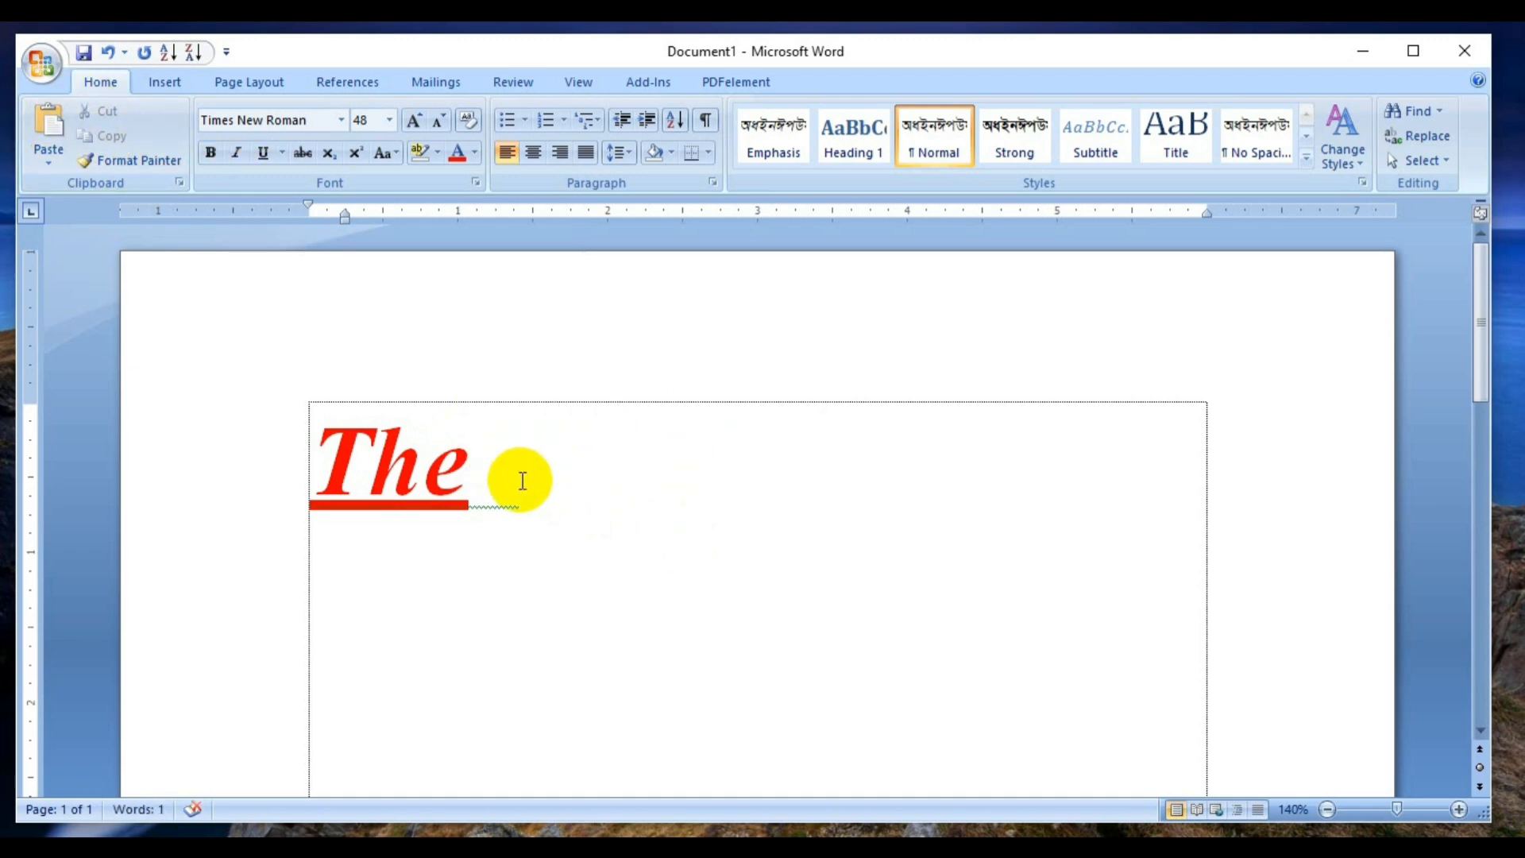
{"action": "left_click", "coordinate": [54, 147]}
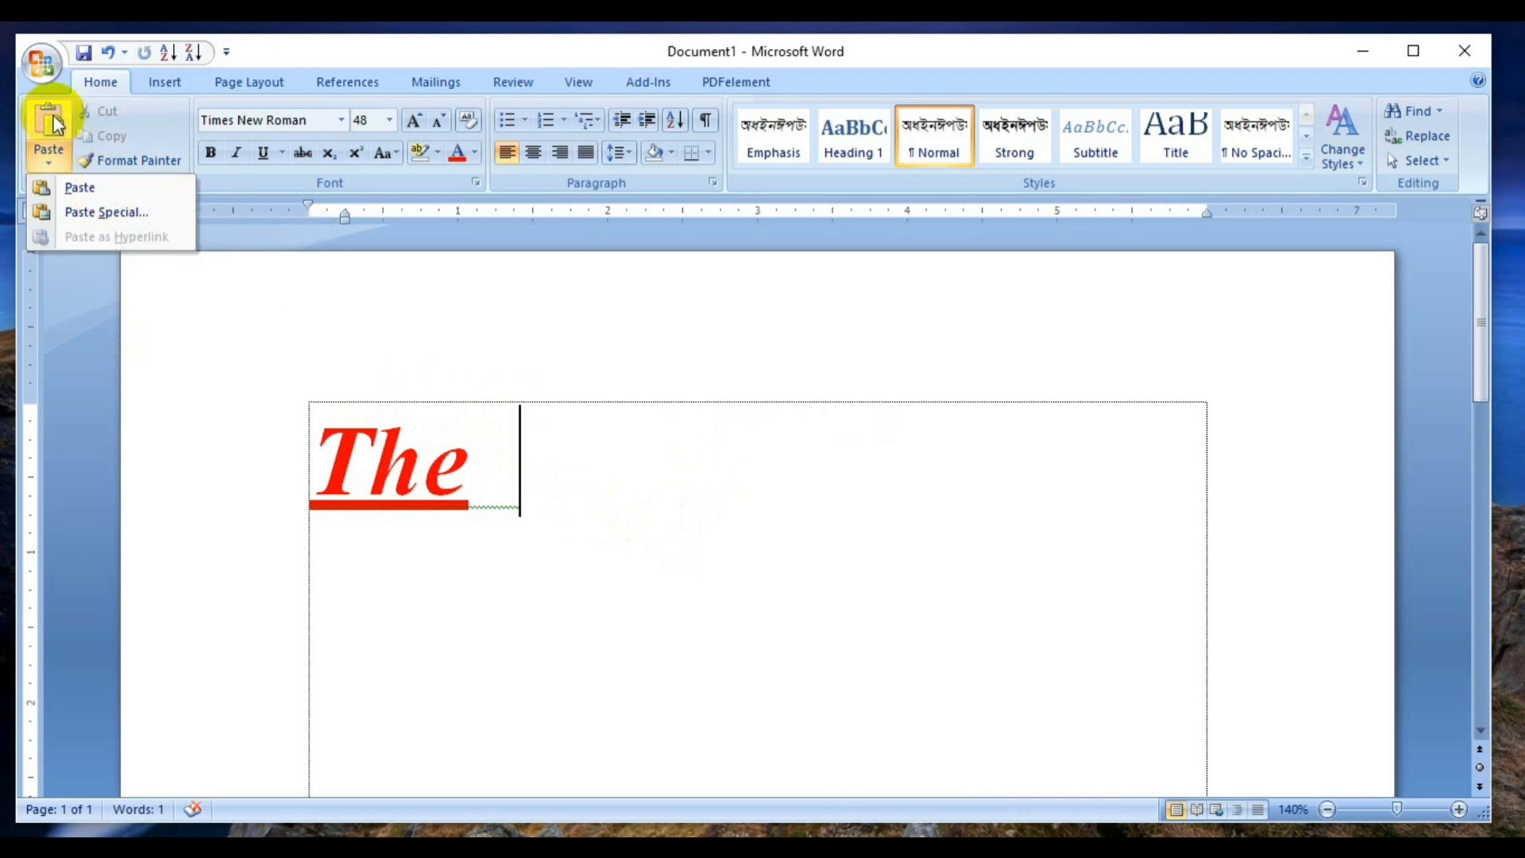
{"action": "left_click", "coordinate": [52, 123]}
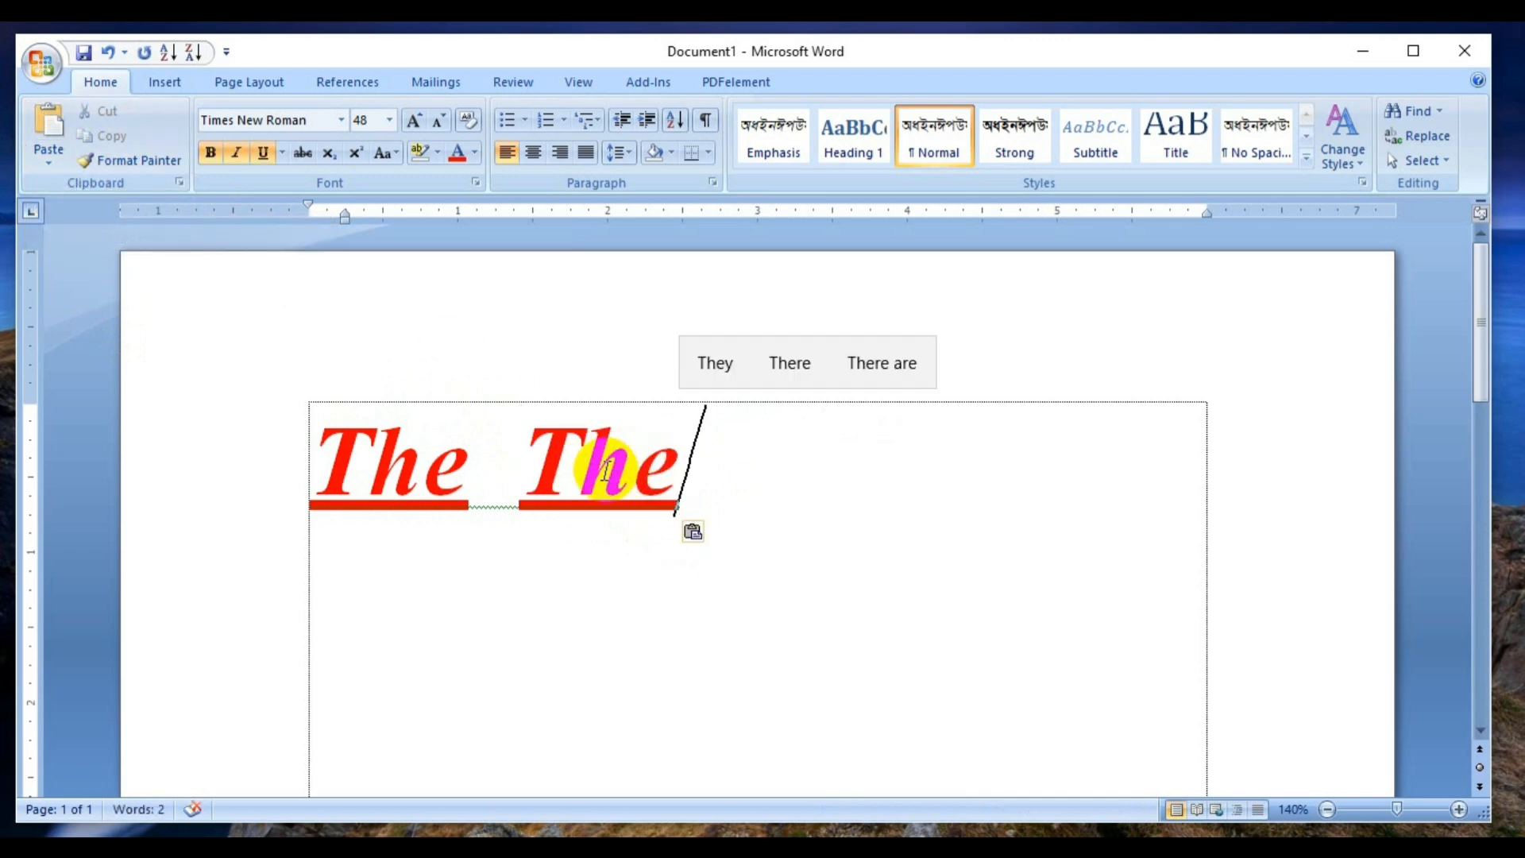
Step: Select both formatted "The" words on the first line and delete them
{"action": "left_click_drag", "start_coordinate": [527, 460], "coordinate": [698, 473]}
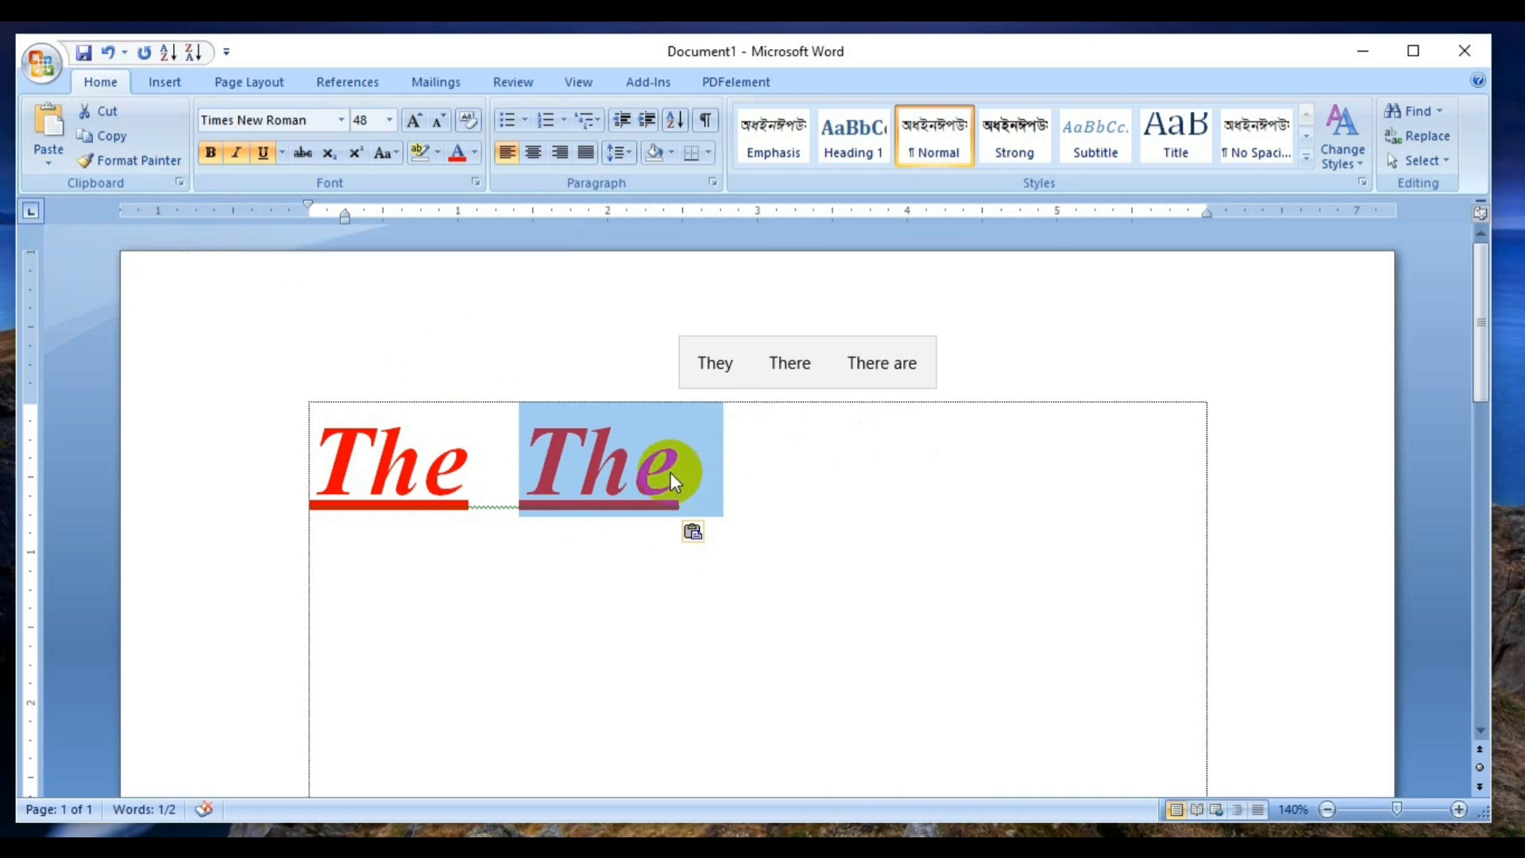
{"action": "left_click", "coordinate": [671, 472]}
{"action": "left_click_drag", "start_coordinate": [310, 436], "coordinate": [675, 445]}
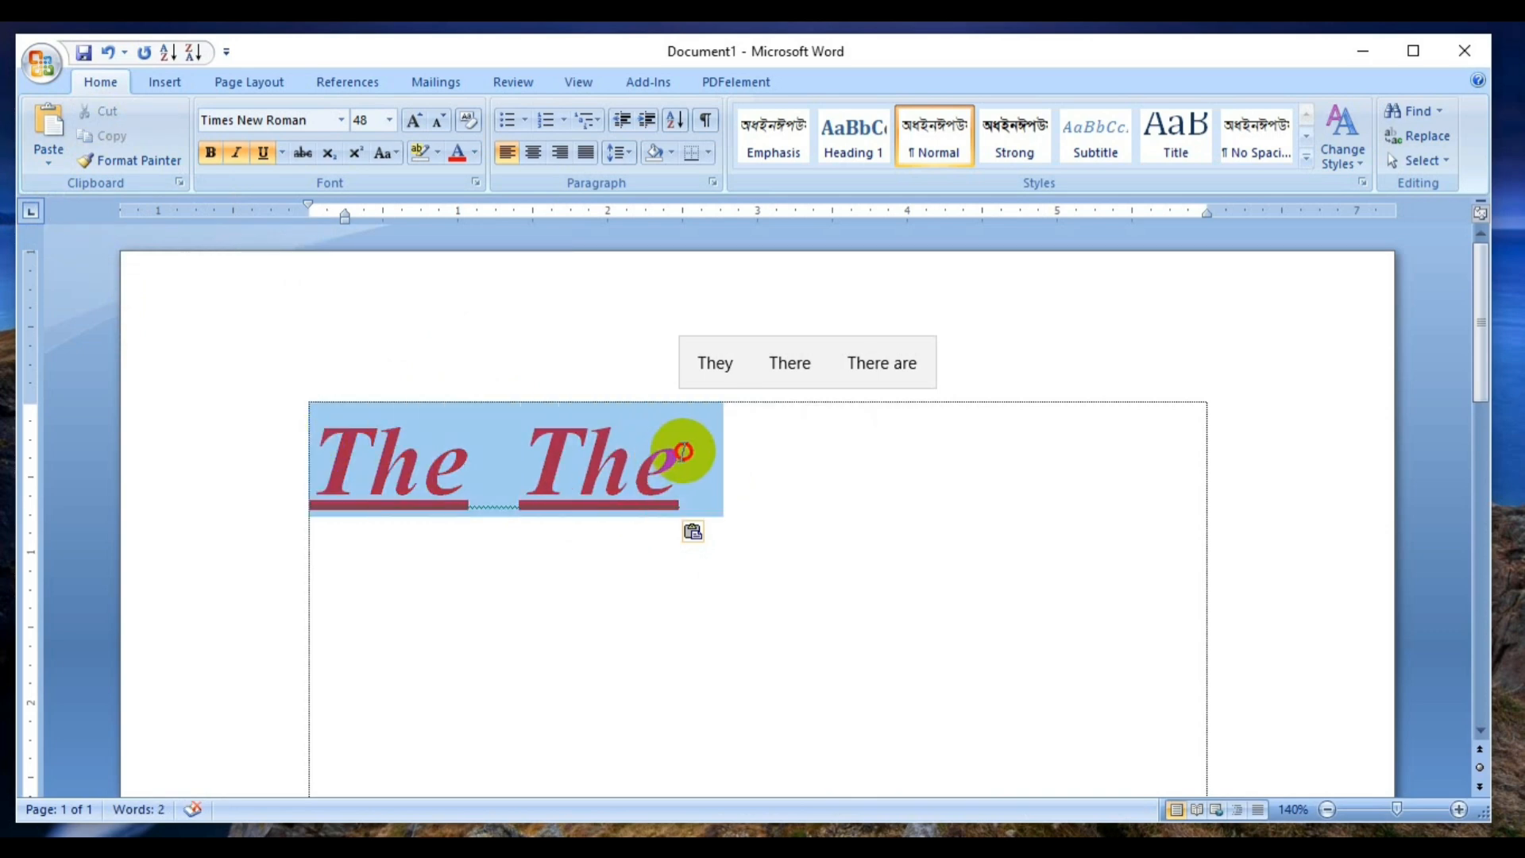
{"action": "key", "text": "Delete"}
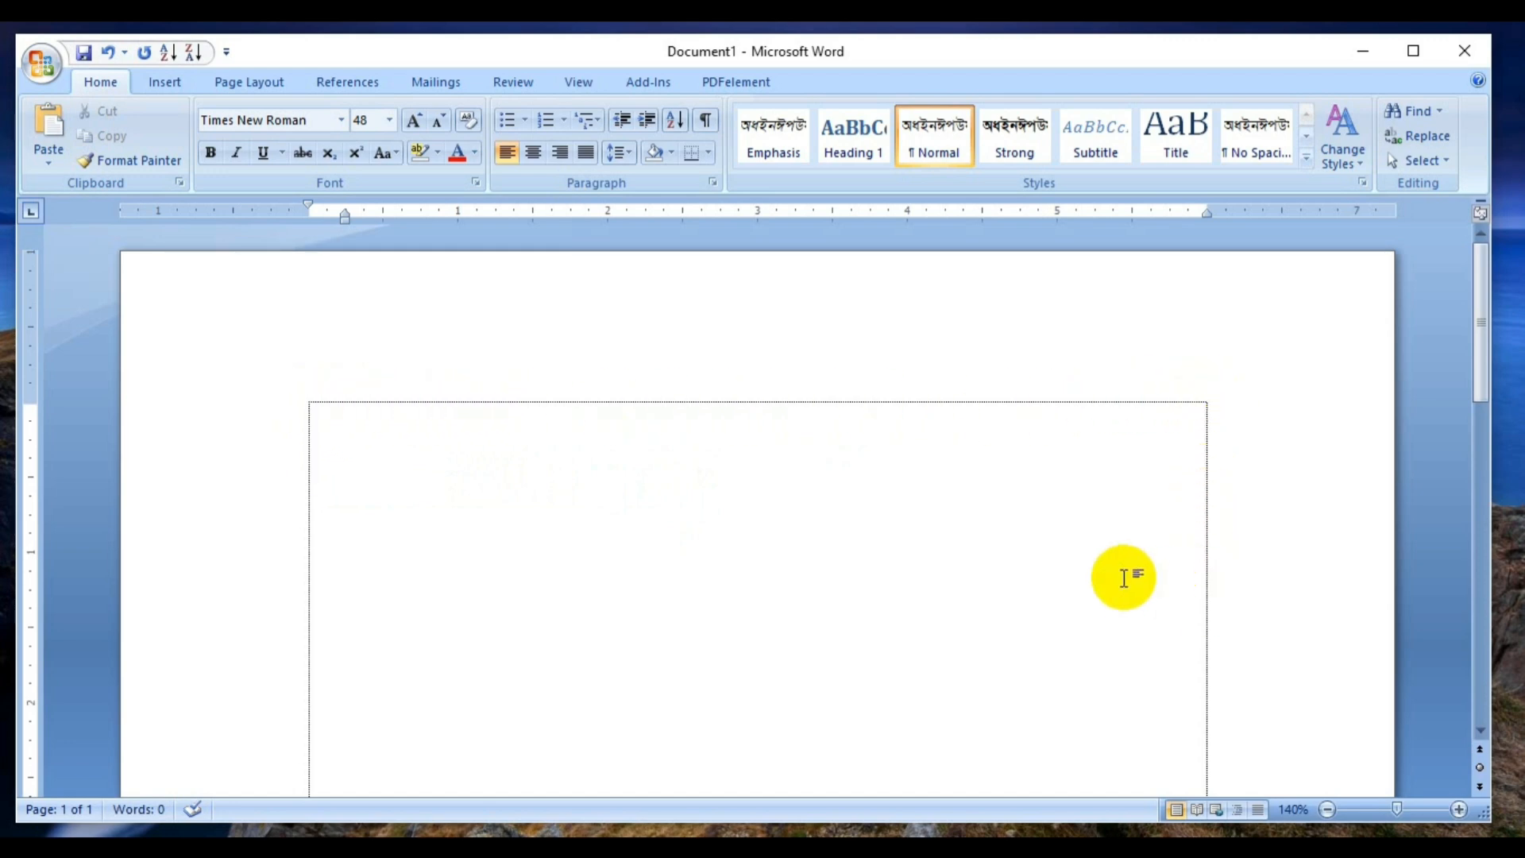
{"action": "scroll", "coordinate": [1032, 548], "scroll_direction": "down", "scroll_amount": 15}
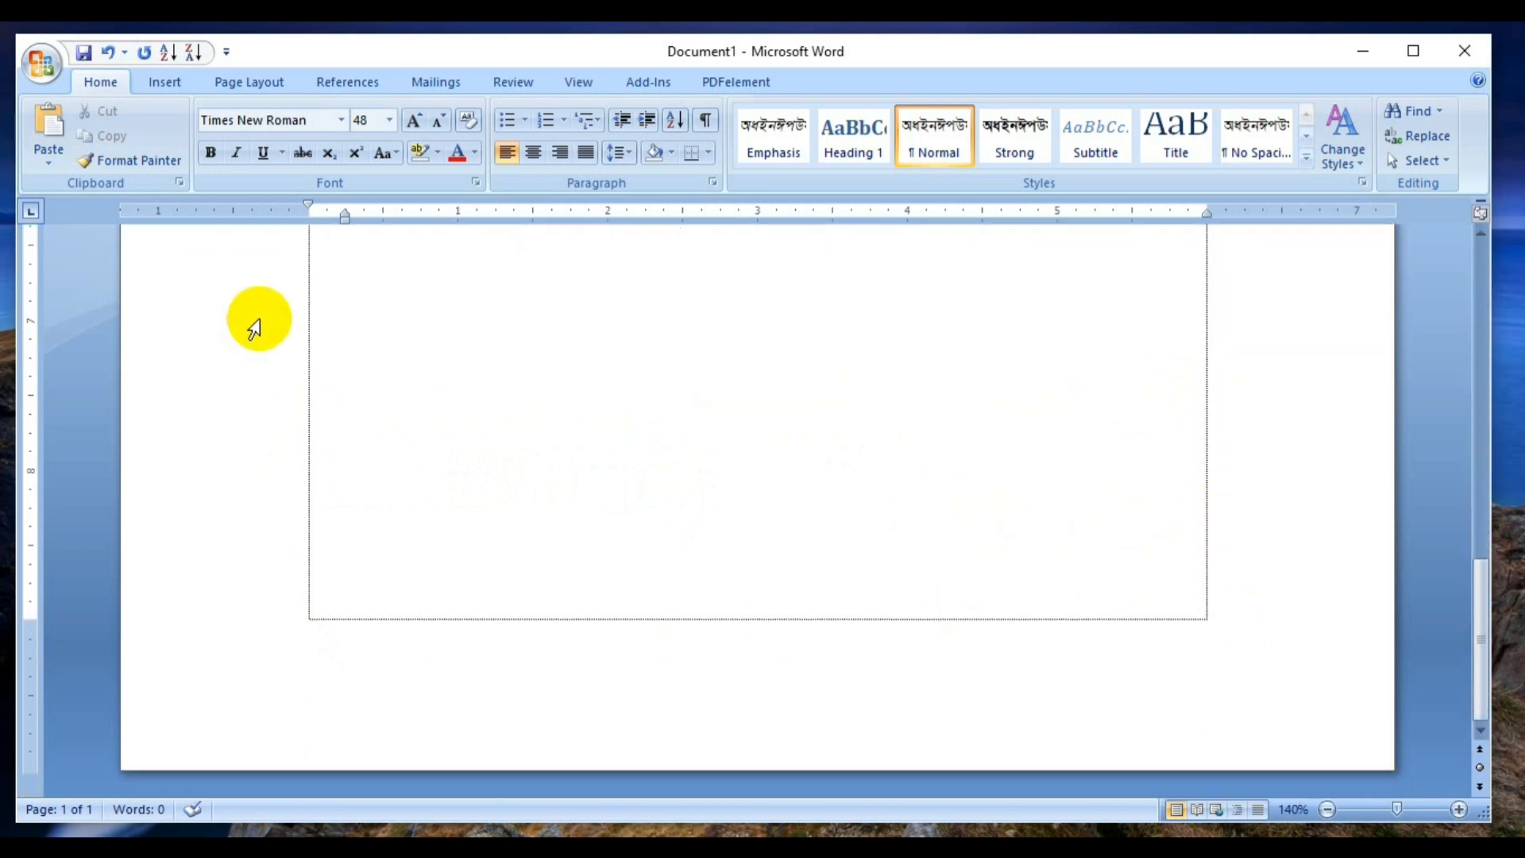
{"action": "scroll", "coordinate": [340, 360], "scroll_direction": "up", "scroll_amount": 15}
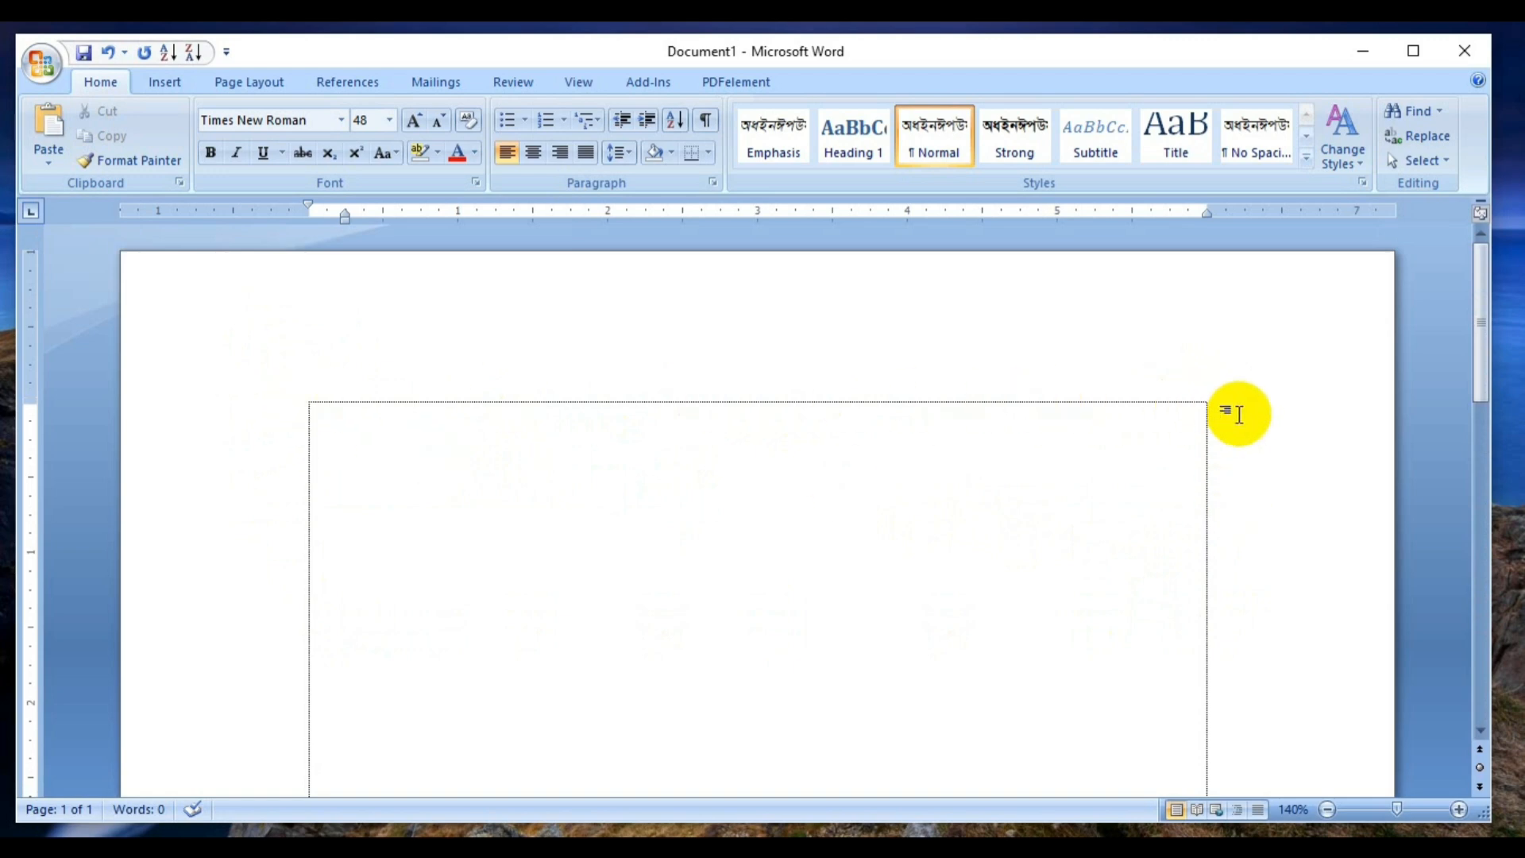
{"action": "left_click_drag", "start_coordinate": [294, 401], "coordinate": [1249, 409]}
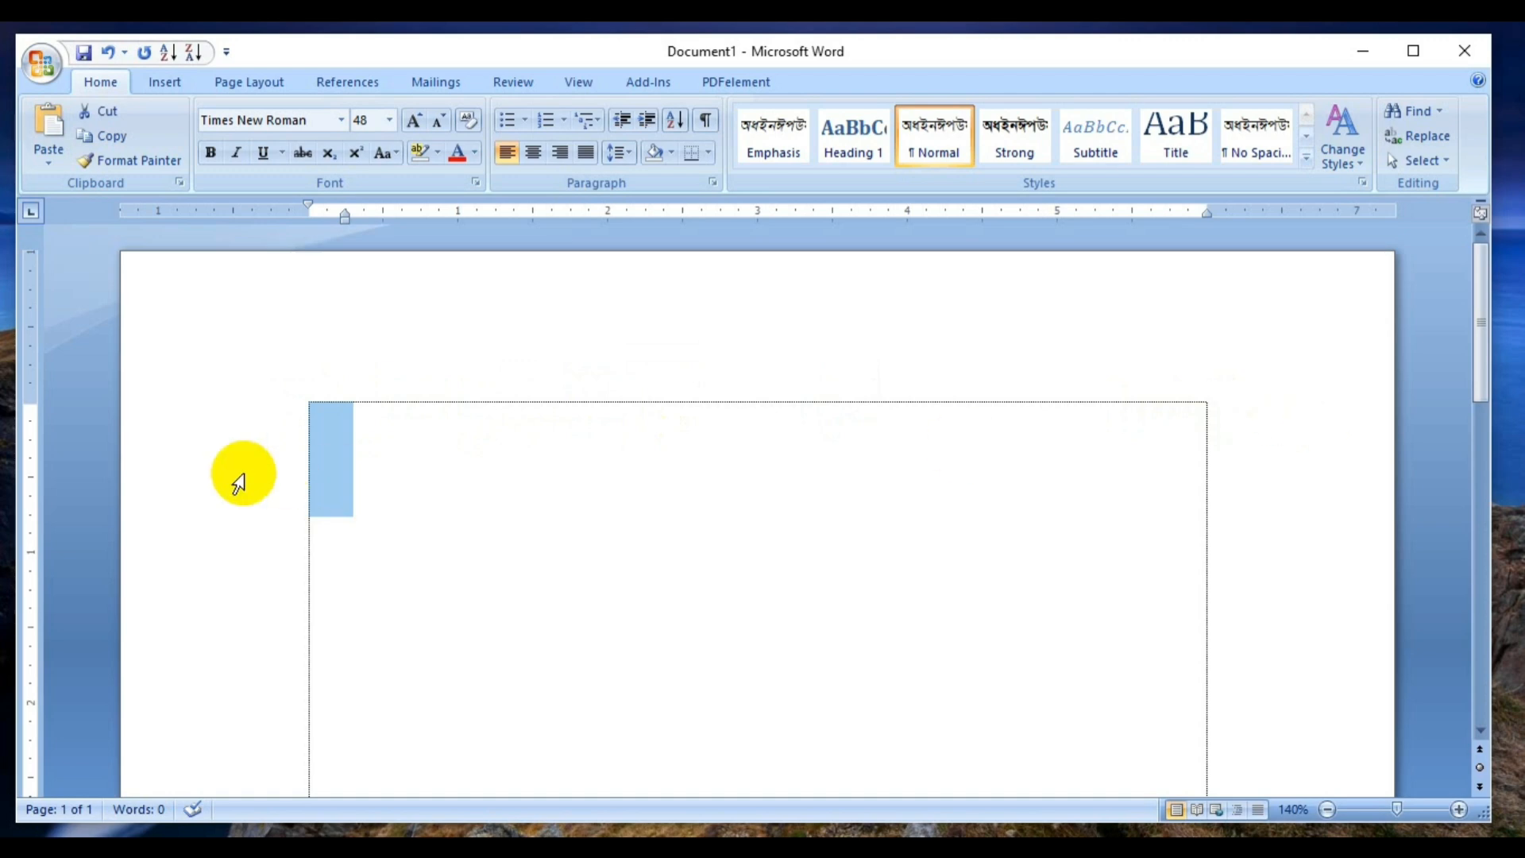
{"action": "left_click", "coordinate": [312, 455]}
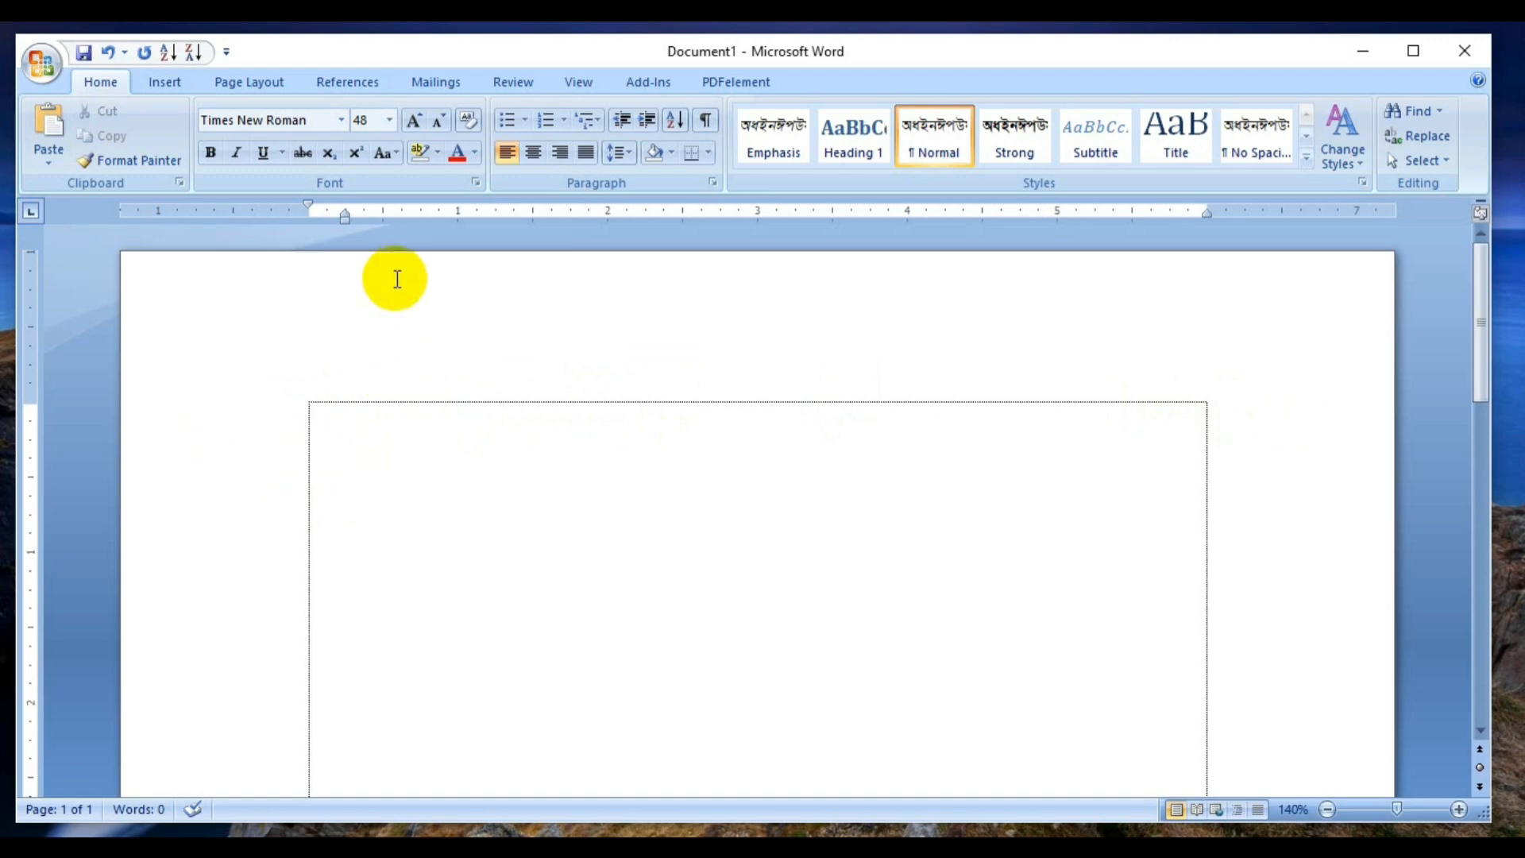
{"action": "scroll", "coordinate": [413, 318], "scroll_direction": "down", "scroll_amount": 15}
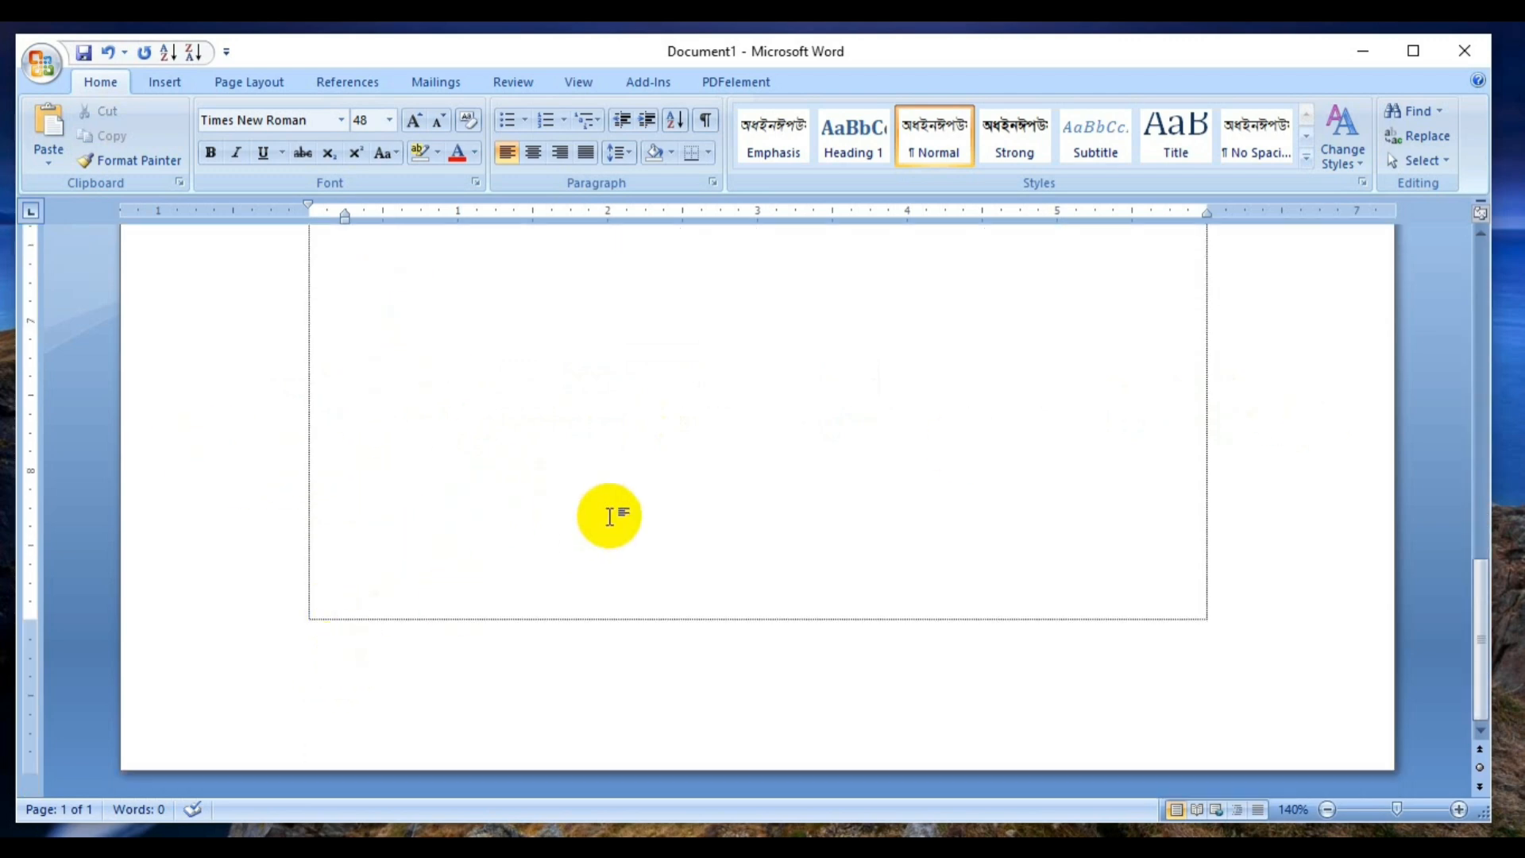
{"action": "scroll", "coordinate": [509, 492], "scroll_direction": "up", "scroll_amount": 15}
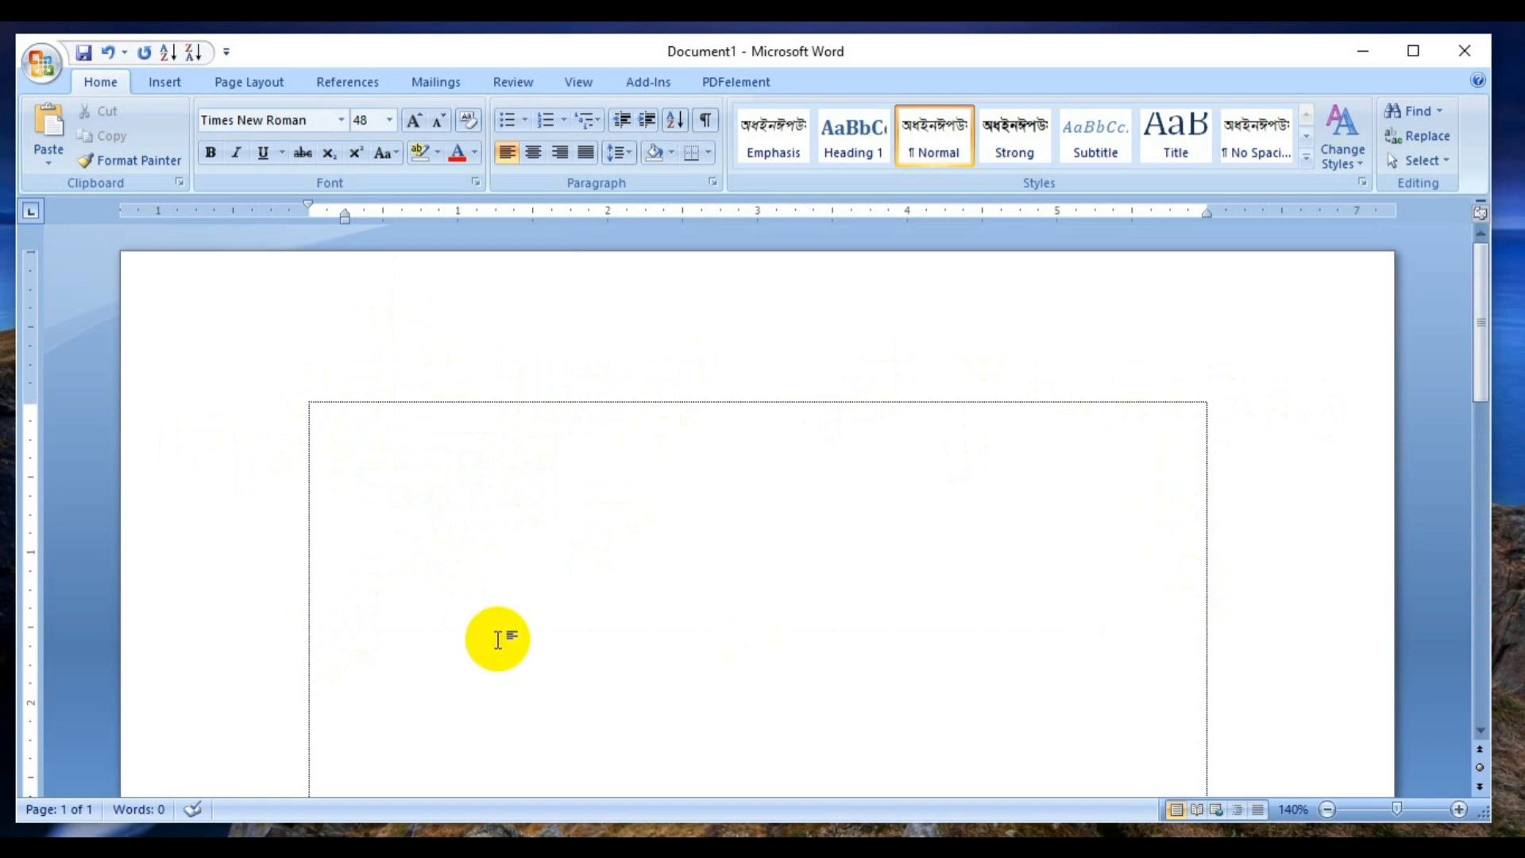
{"action": "scroll", "coordinate": [743, 518], "scroll_direction": "down", "scroll_amount": 2}
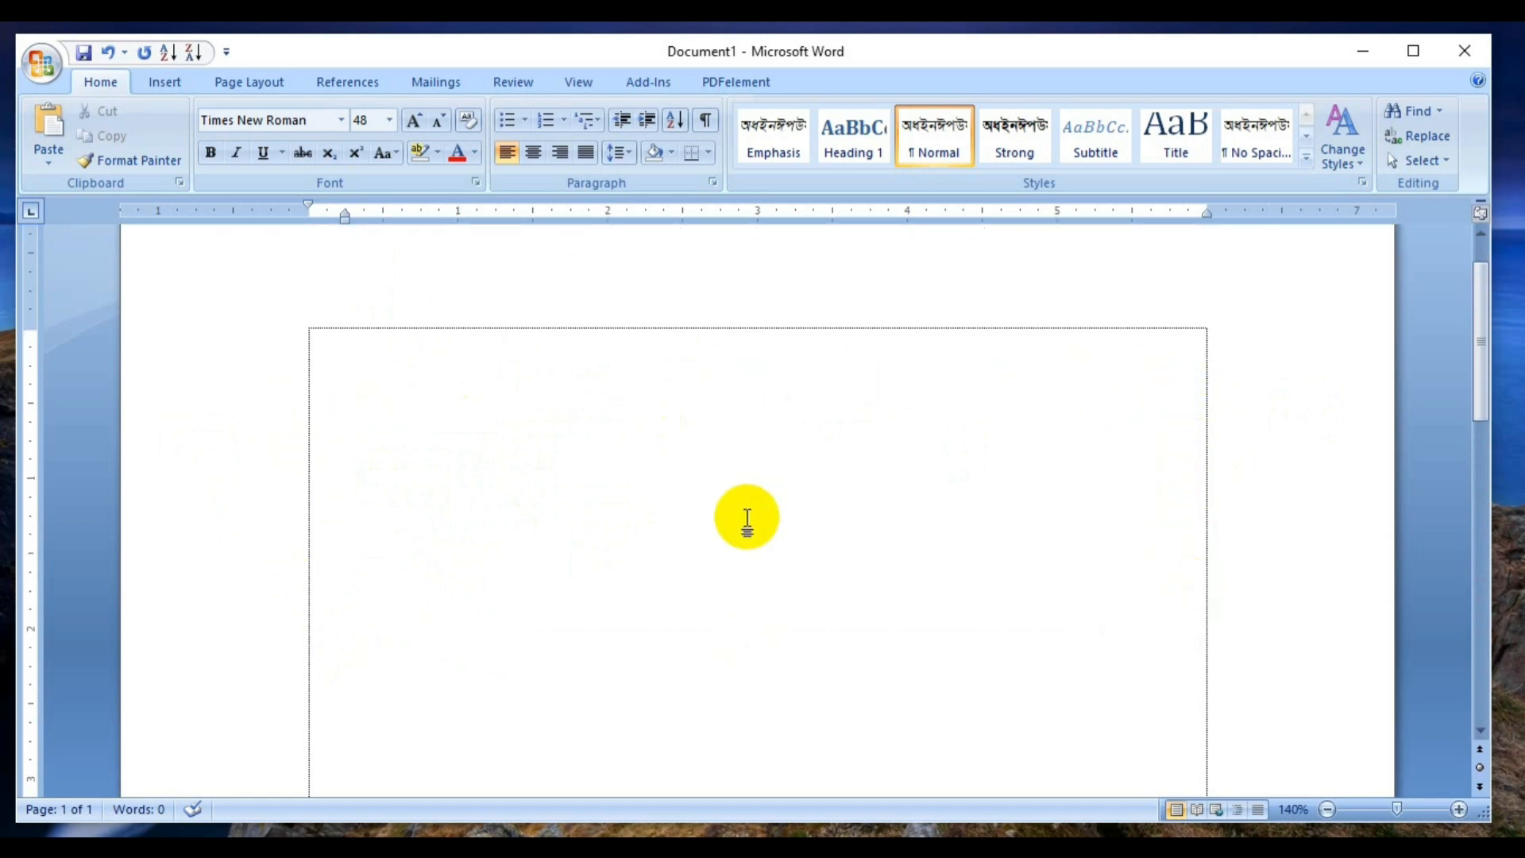
{"action": "scroll", "coordinate": [658, 487], "scroll_direction": "up", "scroll_amount": 2}
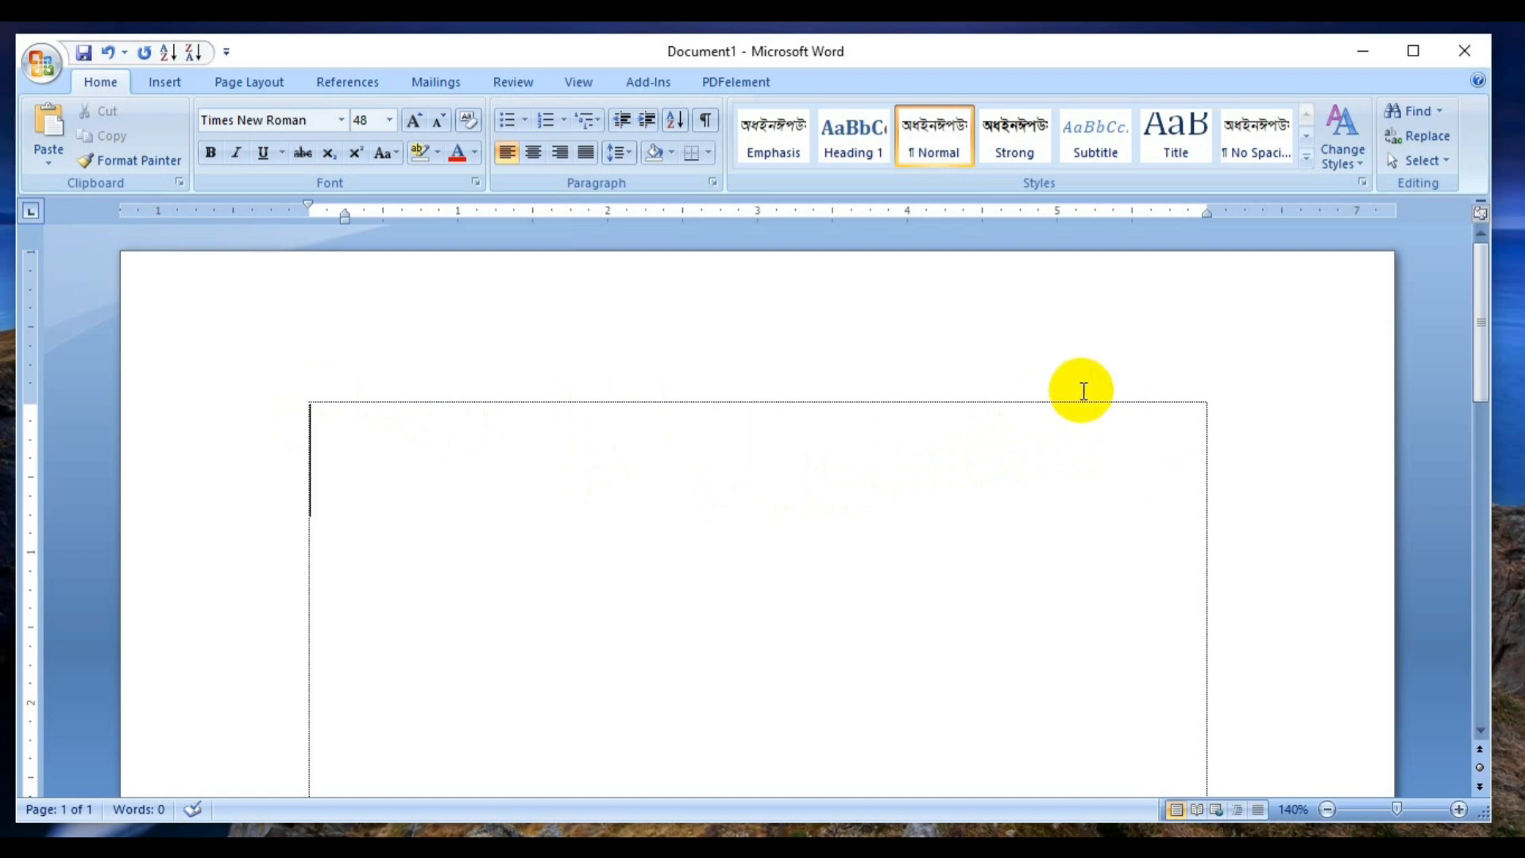
{"action": "scroll", "coordinate": [544, 579], "scroll_direction": "down", "scroll_amount": 5}
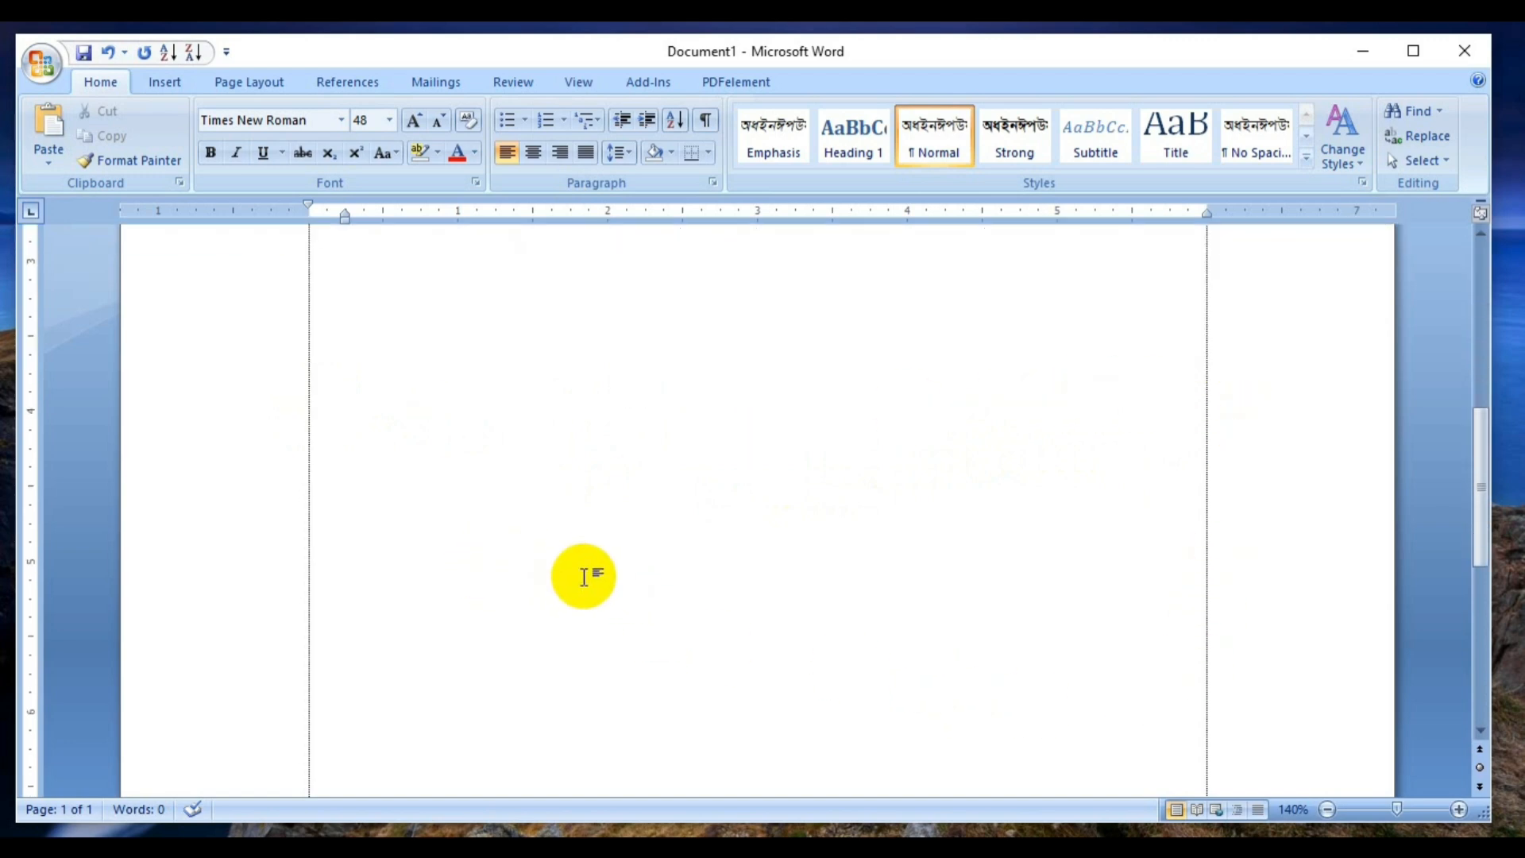
{"action": "scroll", "coordinate": [602, 545], "scroll_direction": "up", "scroll_amount": 5}
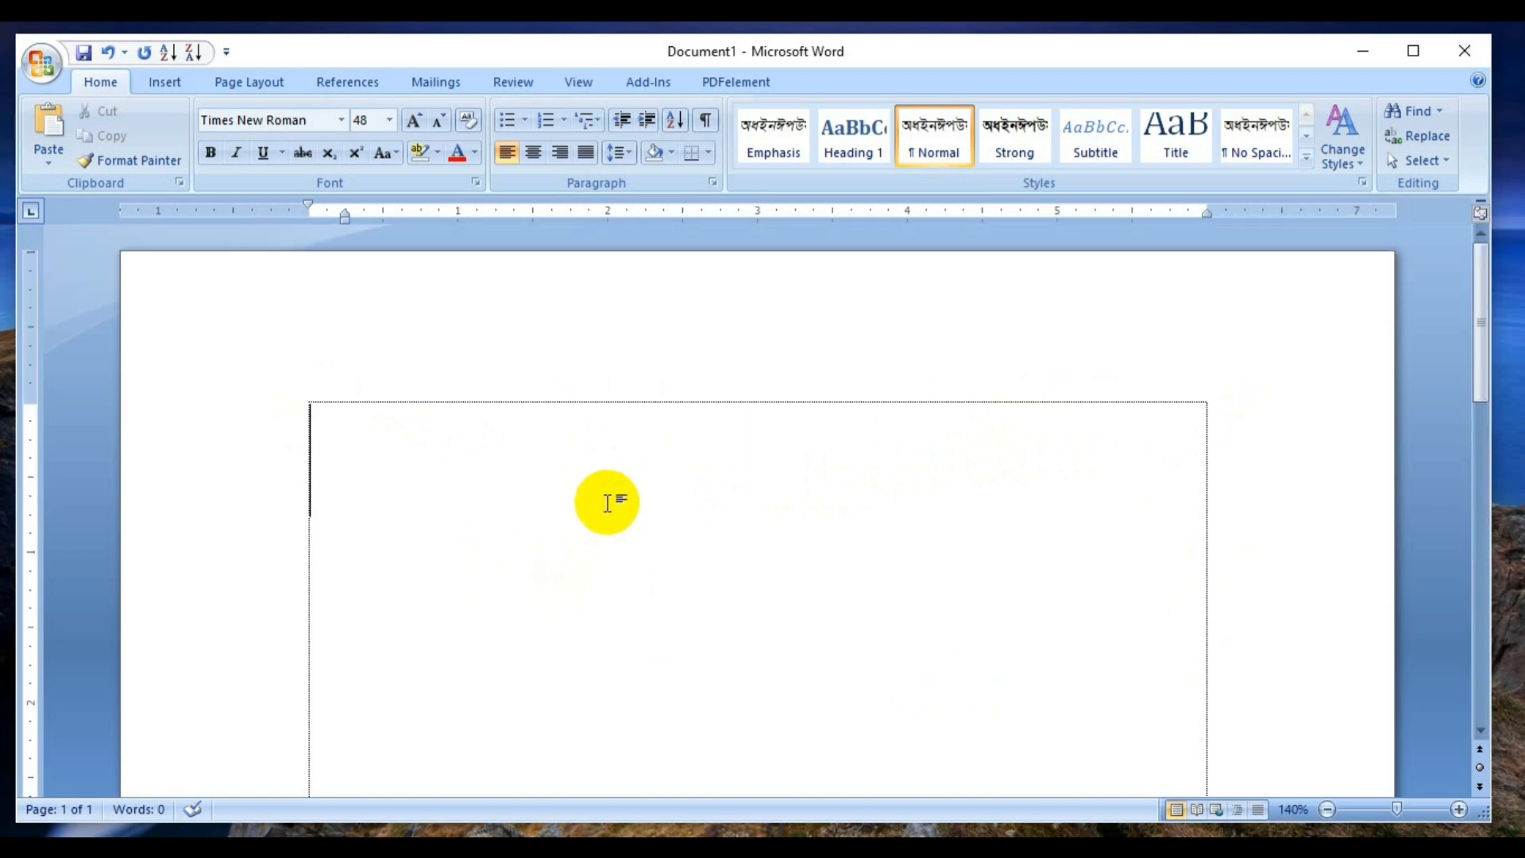
Step: Write "The" on the empty first line of the page
{"action": "left_click", "coordinate": [390, 447]}
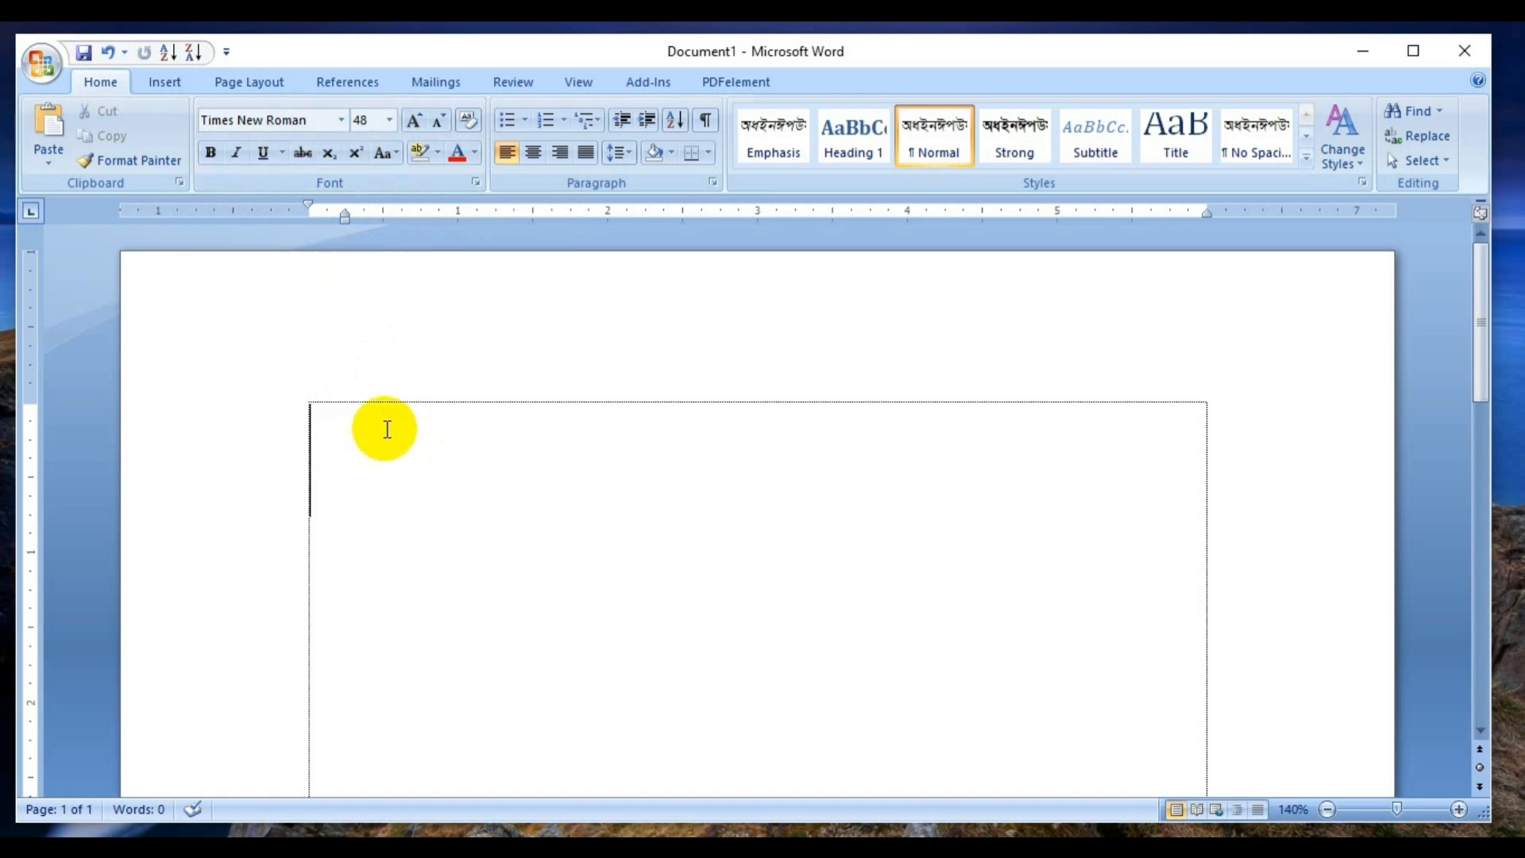
{"action": "type", "text": "The"}
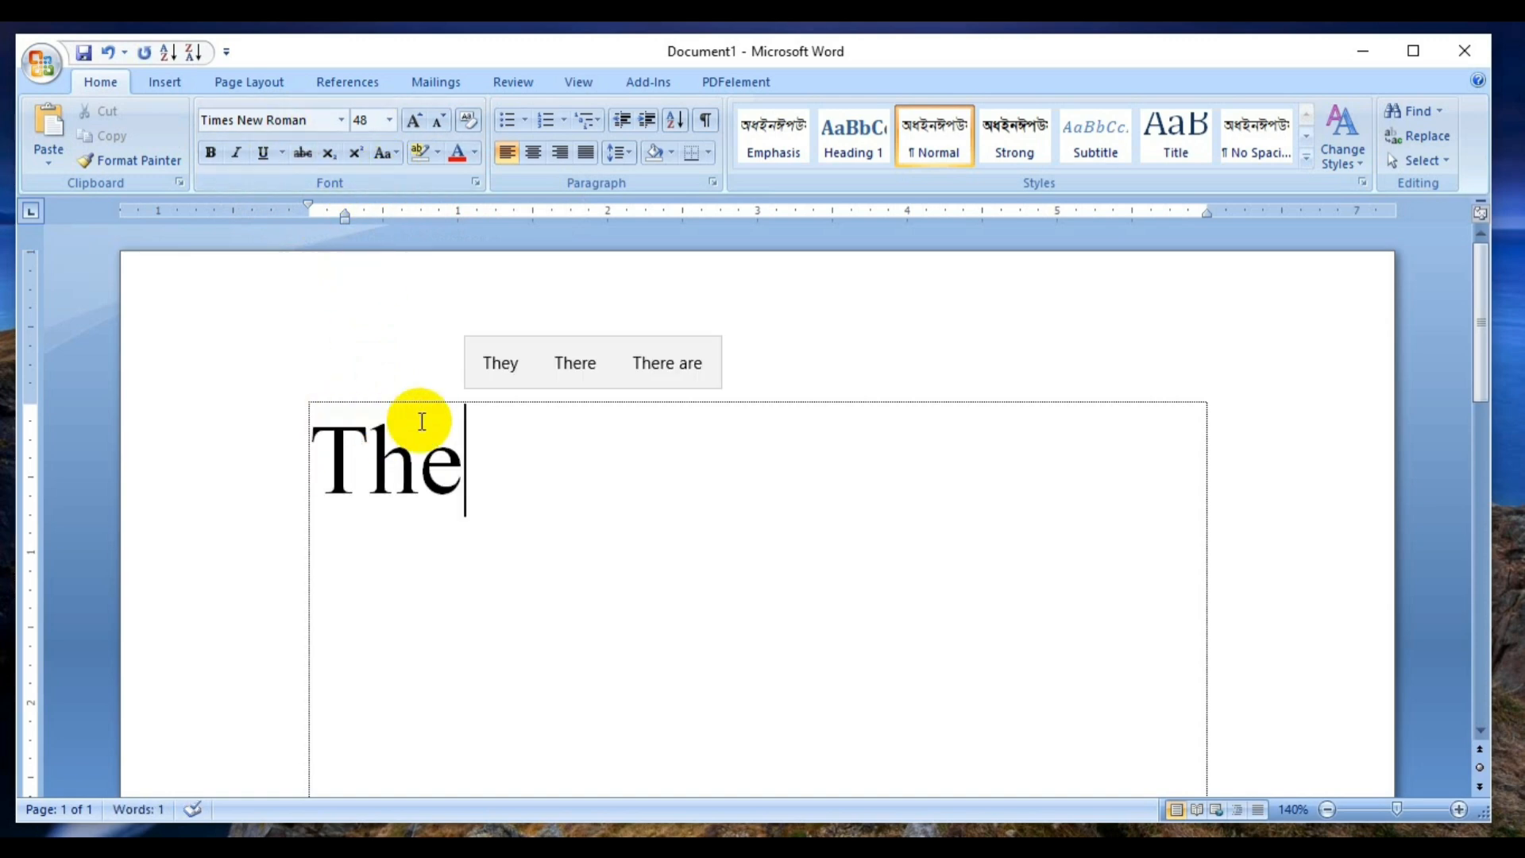
{"action": "left_click_drag", "start_coordinate": [316, 445], "coordinate": [465, 439]}
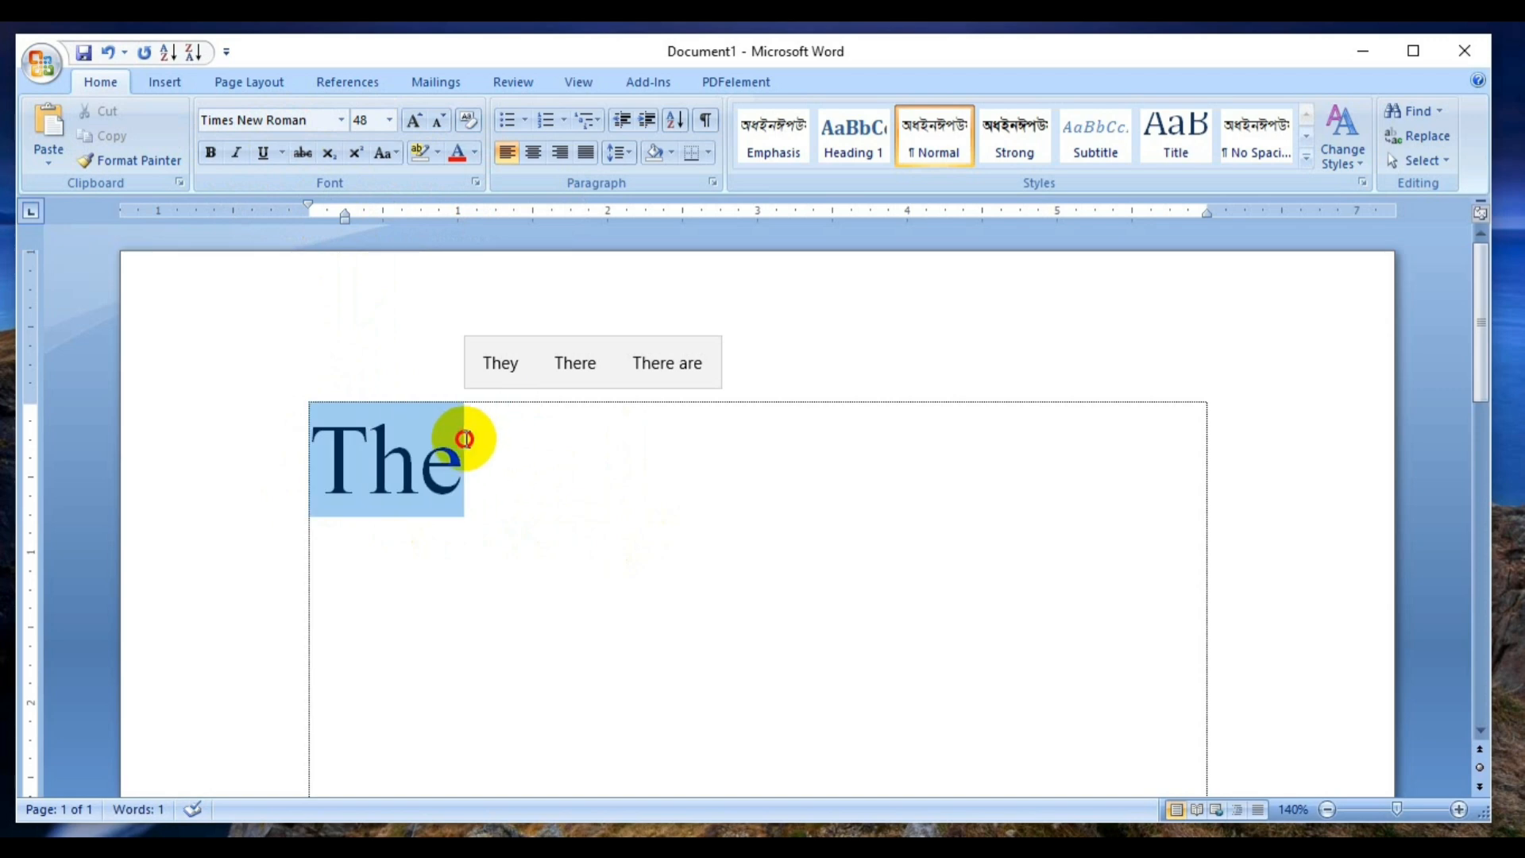
{"action": "left_click", "coordinate": [464, 479]}
Step: Format the whole word "The" as bold, italic and underlined
{"action": "left_click_drag", "start_coordinate": [313, 408], "coordinate": [470, 433]}
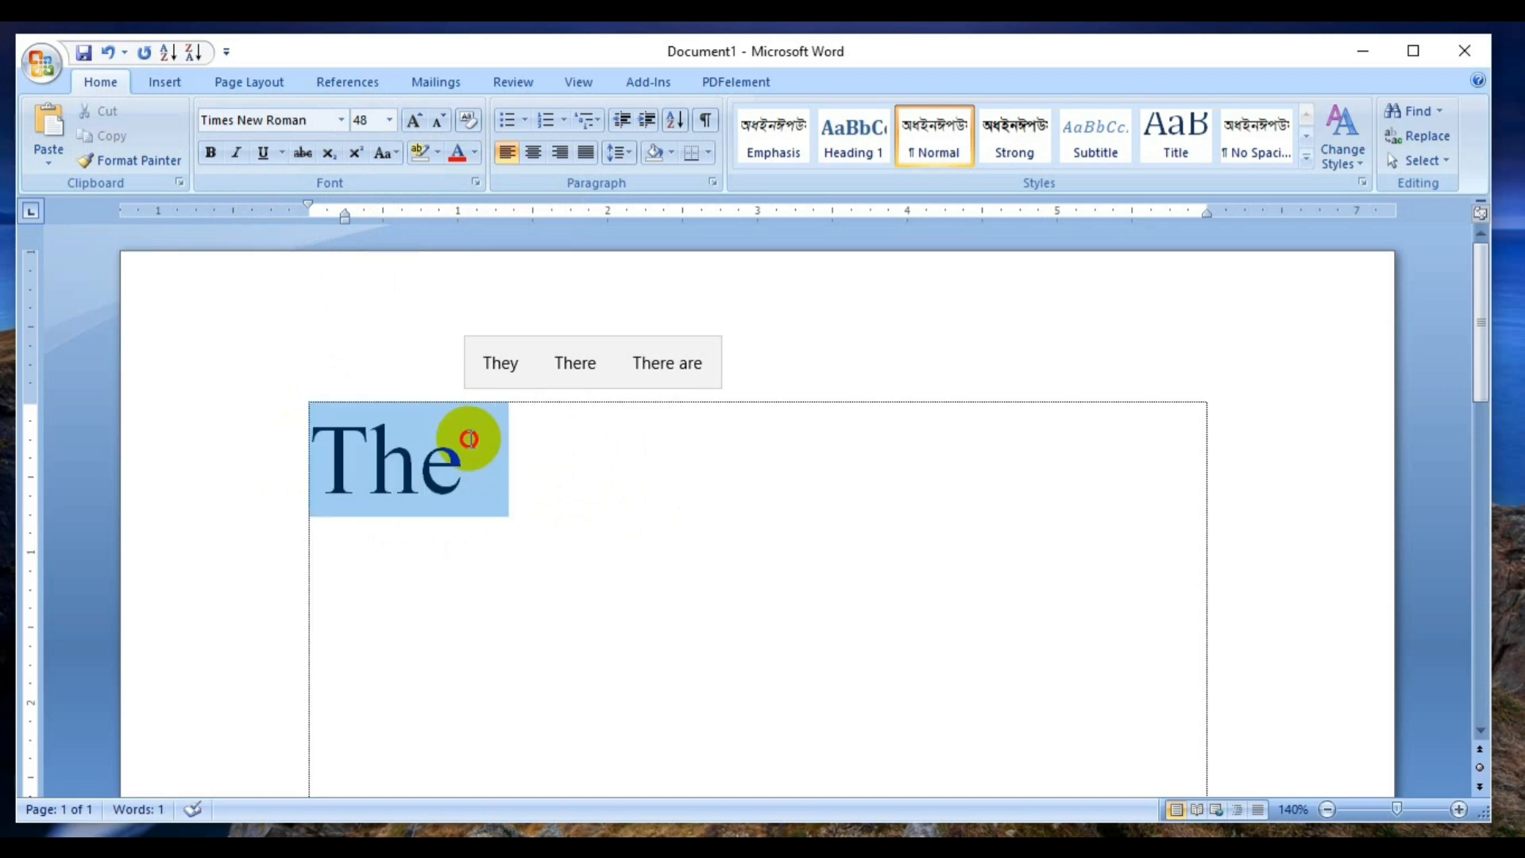
{"action": "left_click", "coordinate": [210, 152]}
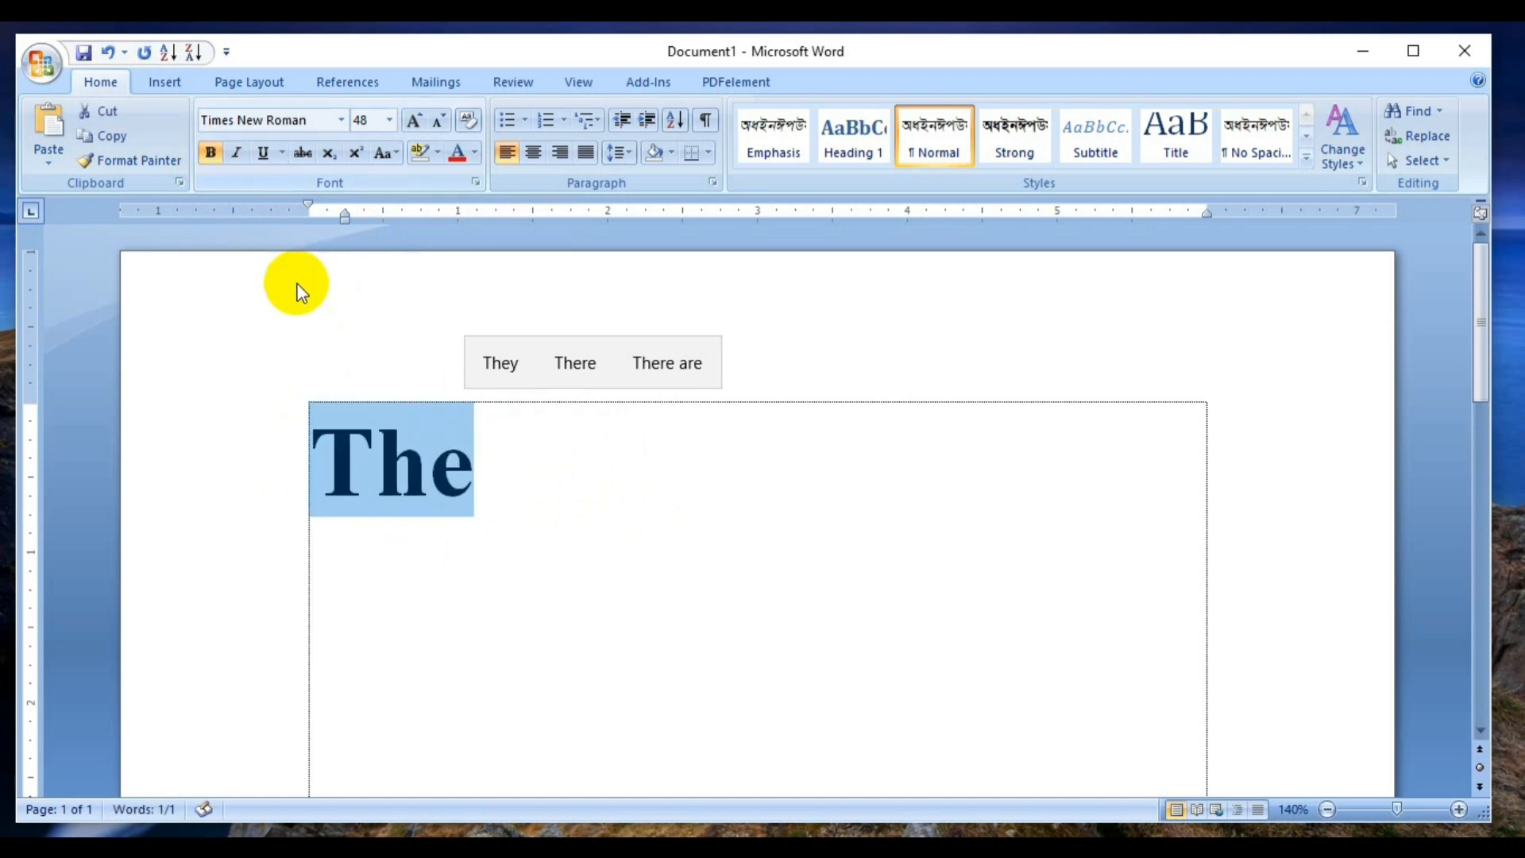
{"action": "left_click", "coordinate": [237, 153]}
{"action": "left_click", "coordinate": [263, 153]}
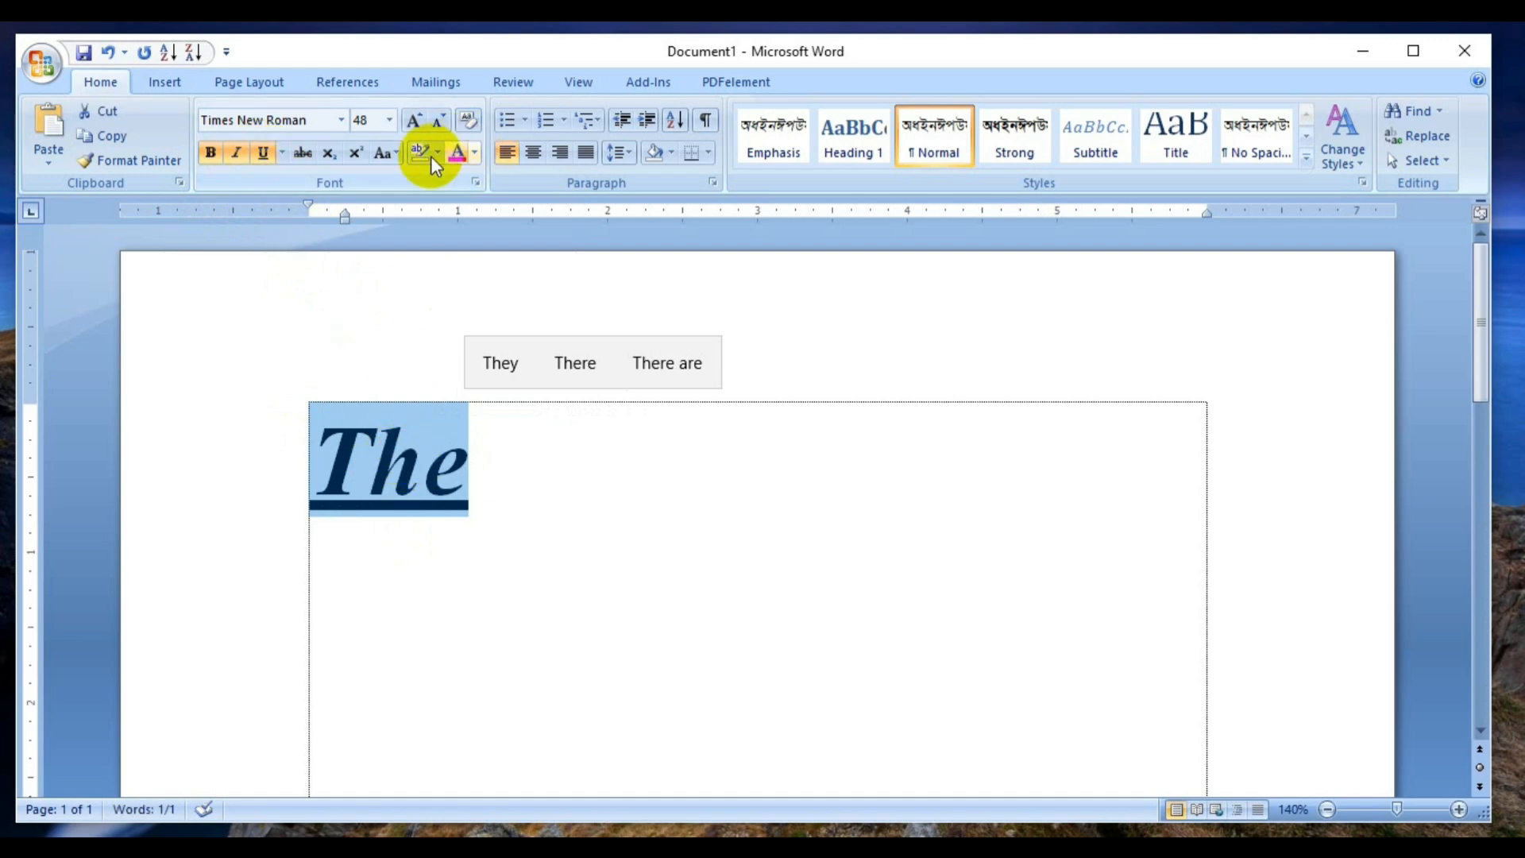
Step: Undo the underline and italic formatting on "The", keeping it bold
{"action": "left_click_drag", "start_coordinate": [336, 424], "coordinate": [463, 467]}
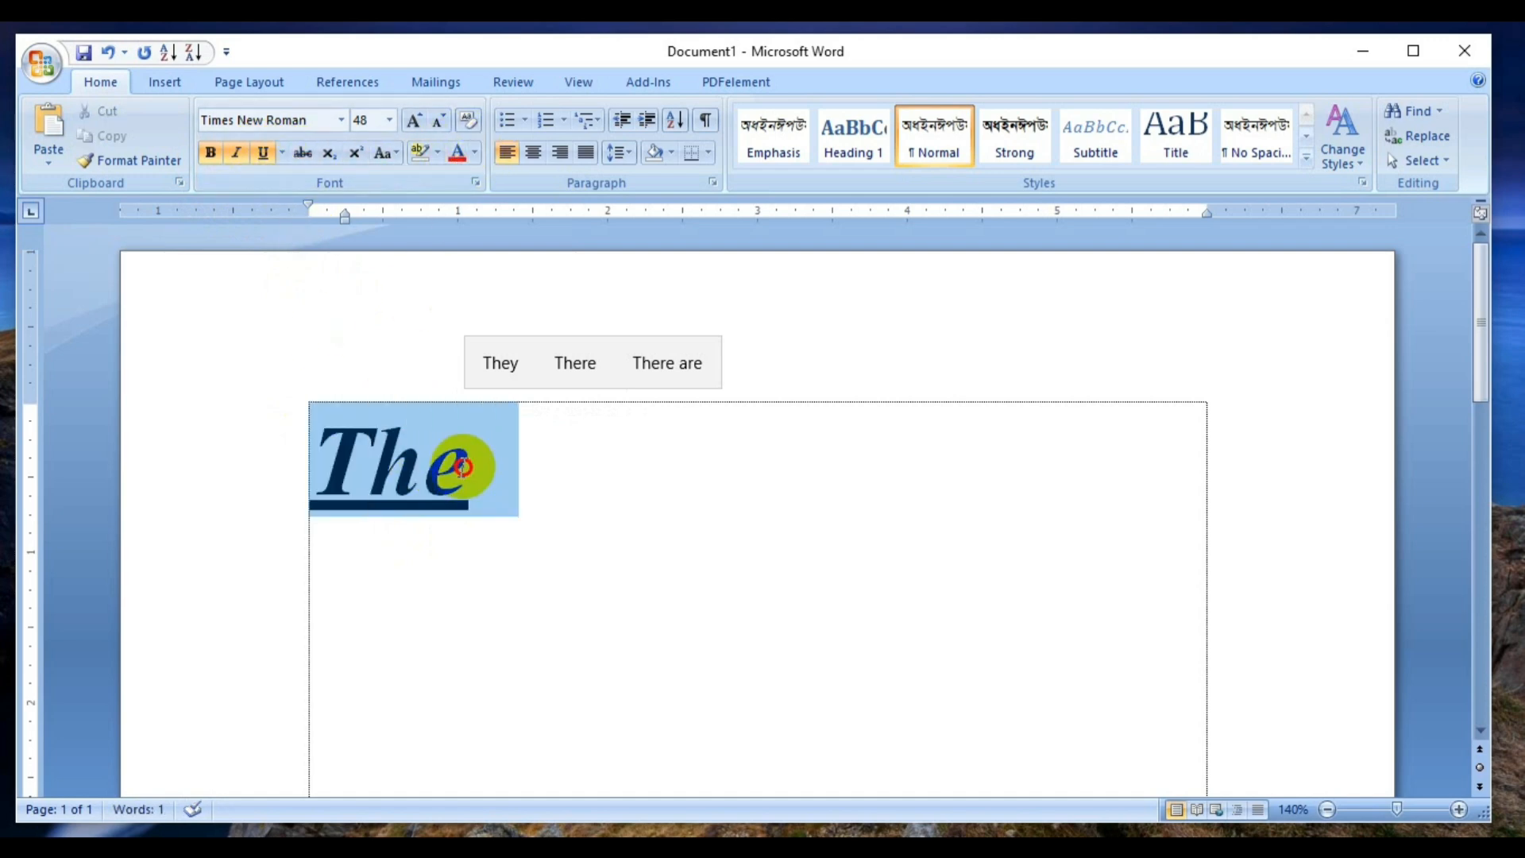
{"action": "key", "text": "ctrl+z"}
{"action": "left_click", "coordinate": [429, 428]}
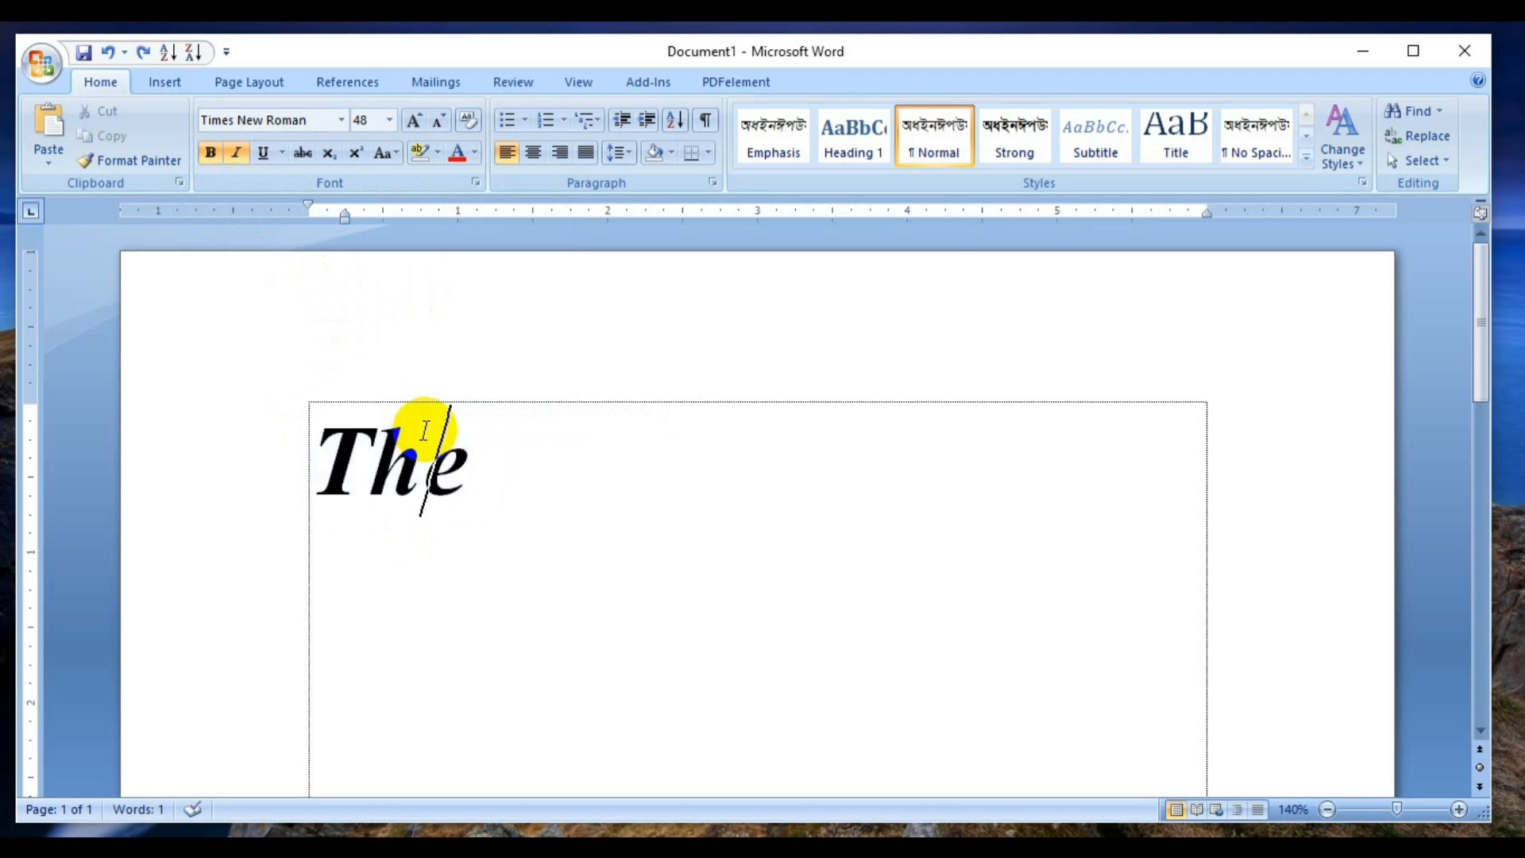
{"action": "key", "text": "ctrl+z"}
{"action": "left_click", "coordinate": [427, 437]}
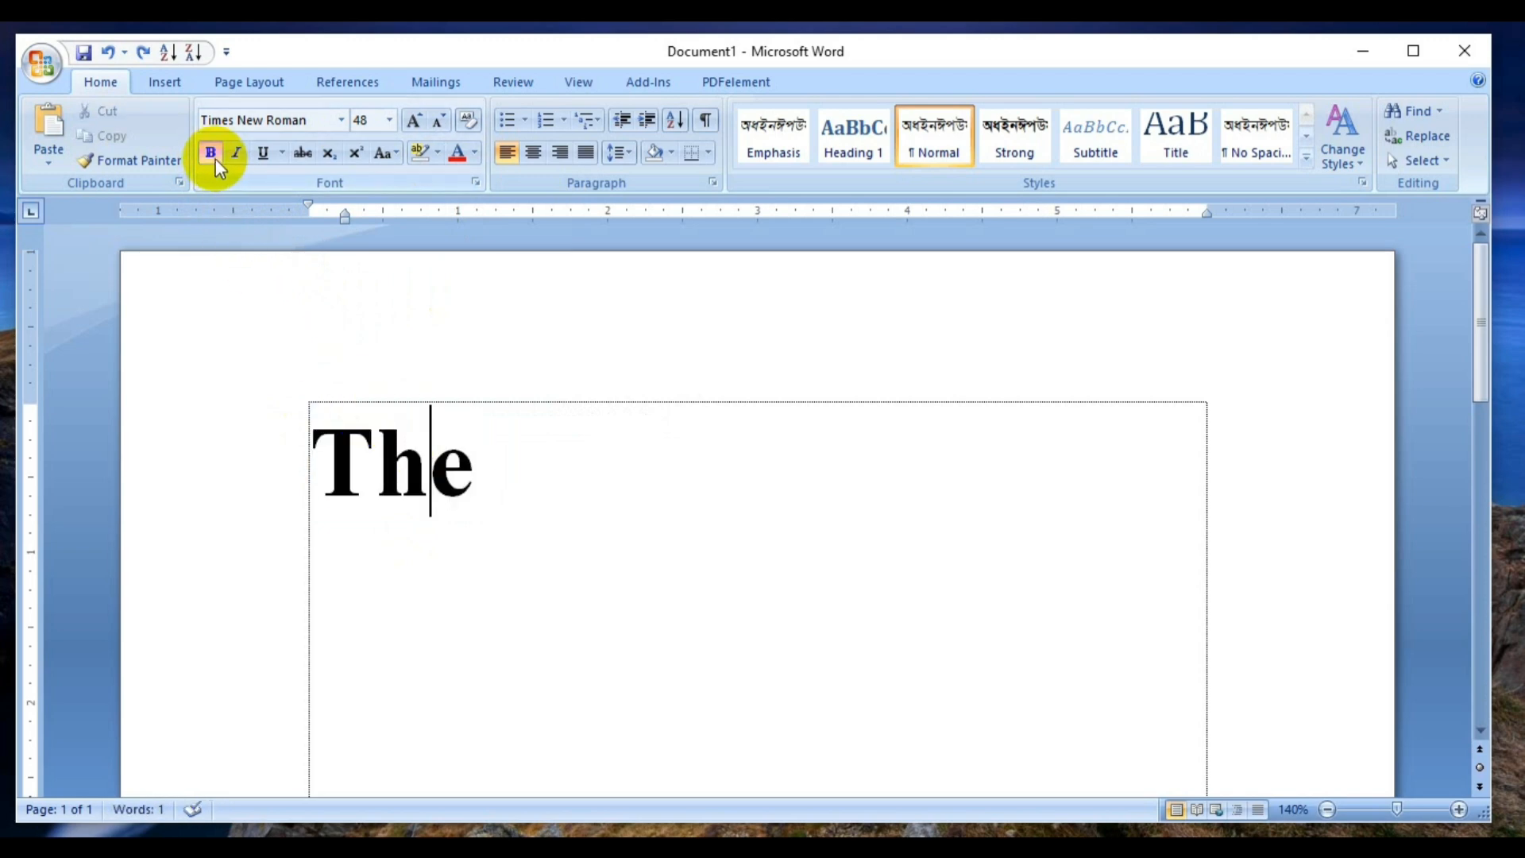
Step: Select the word "The" and remove its bold formatting
{"action": "left_click_drag", "start_coordinate": [300, 443], "coordinate": [461, 443]}
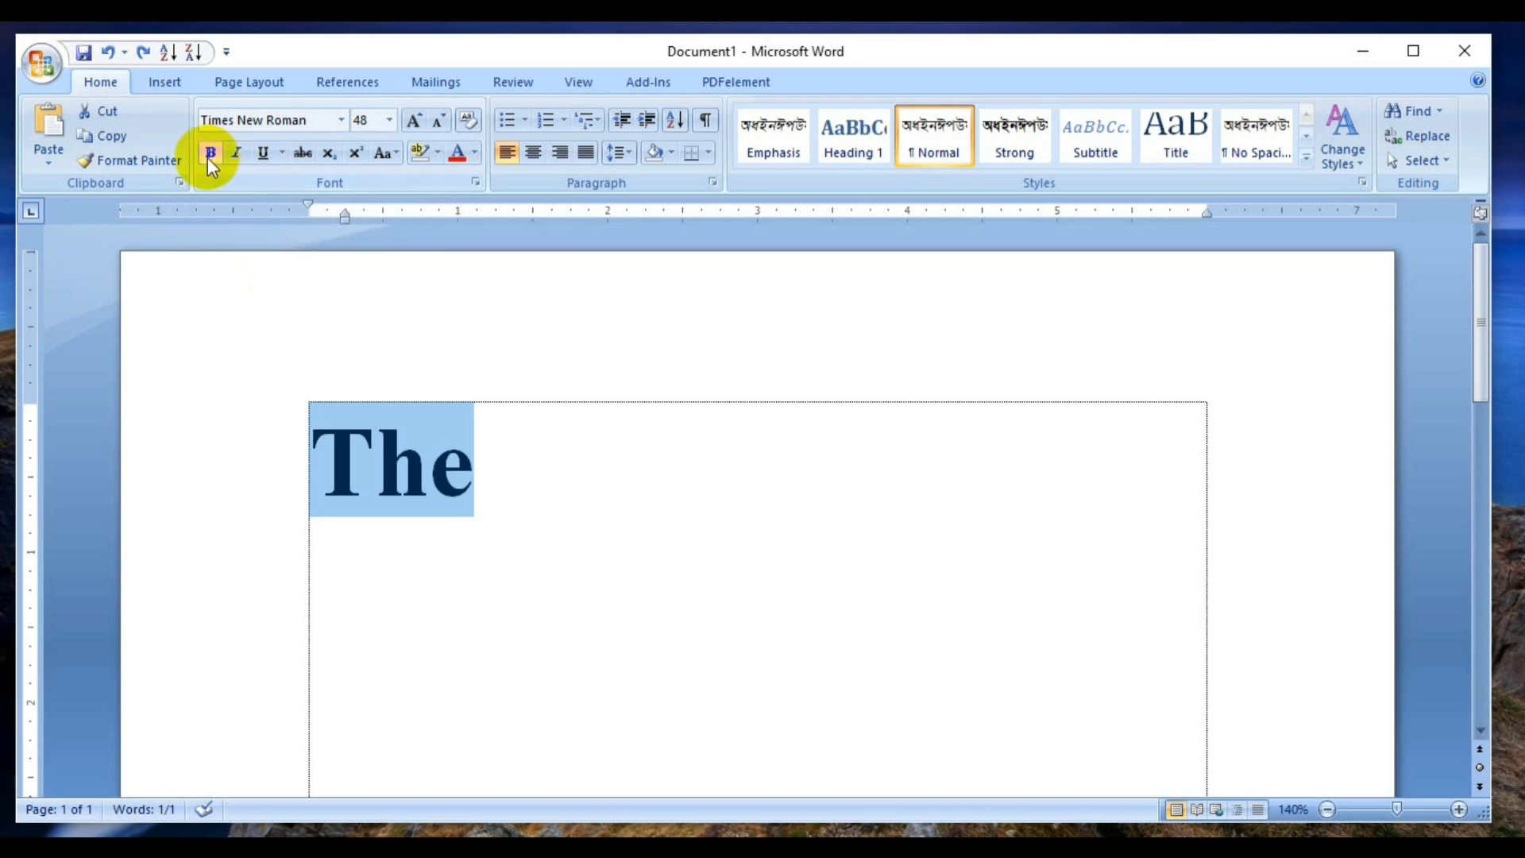
{"action": "left_click", "coordinate": [208, 158]}
{"action": "left_click", "coordinate": [443, 475]}
Step: Try italic formatting on the selected word "The", and undo it
{"action": "left_click_drag", "start_coordinate": [313, 436], "coordinate": [452, 432]}
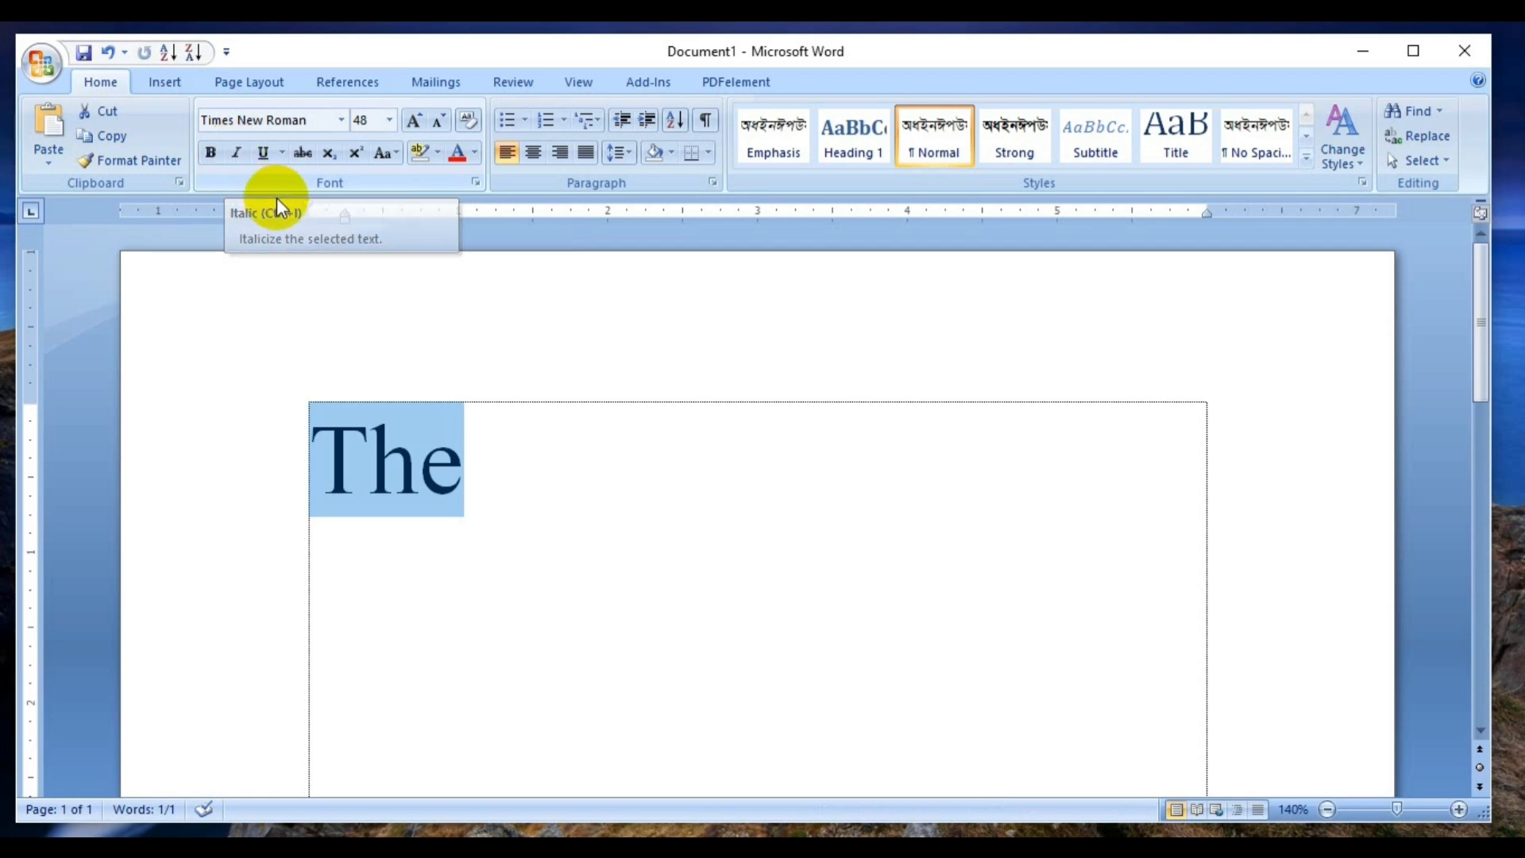
{"action": "left_click", "coordinate": [236, 153]}
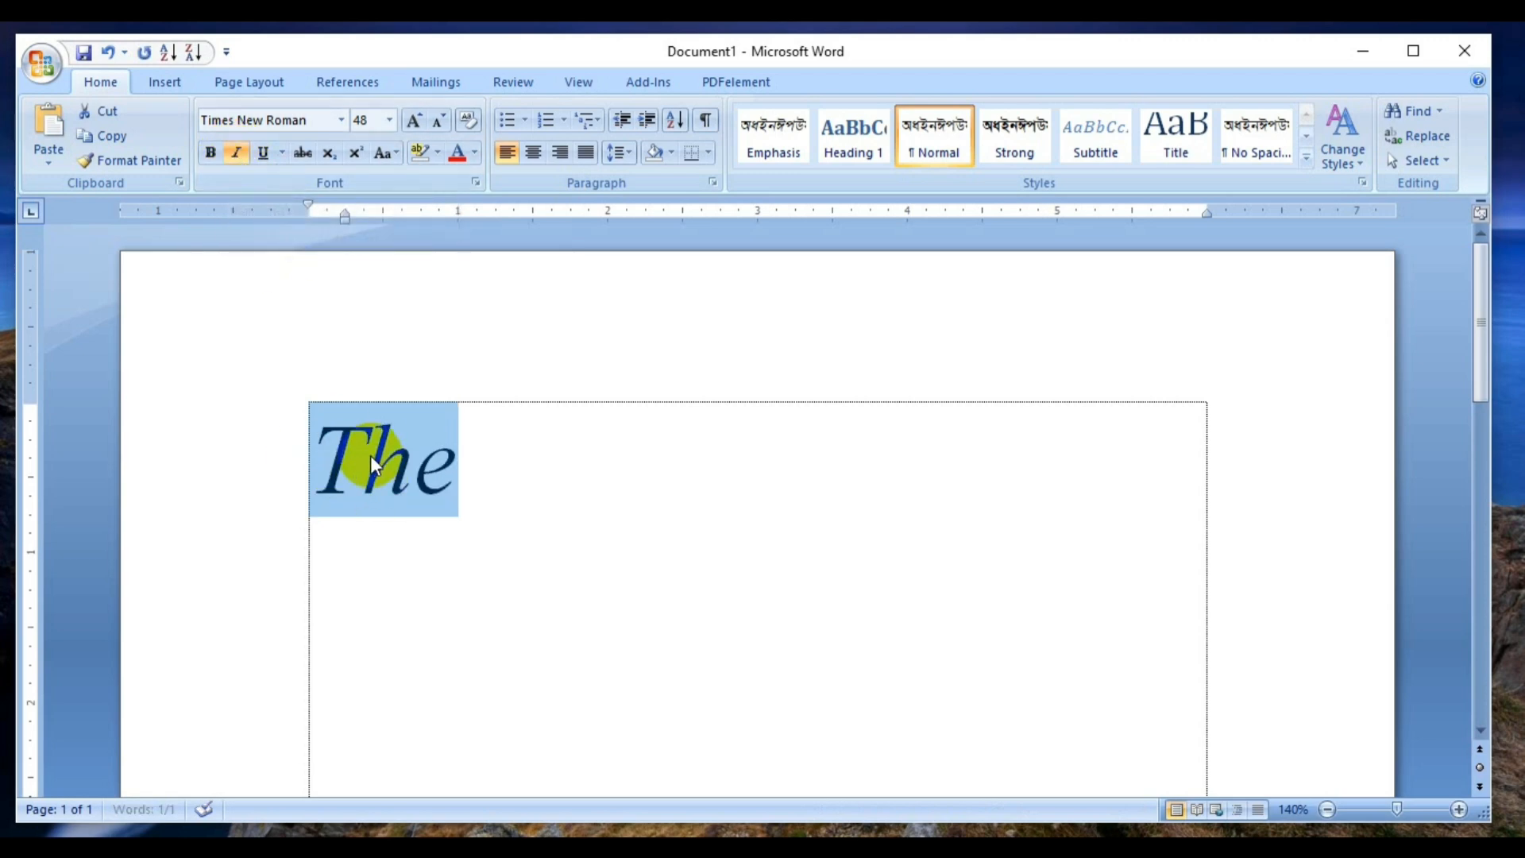
{"action": "key", "text": "ctrl+z"}
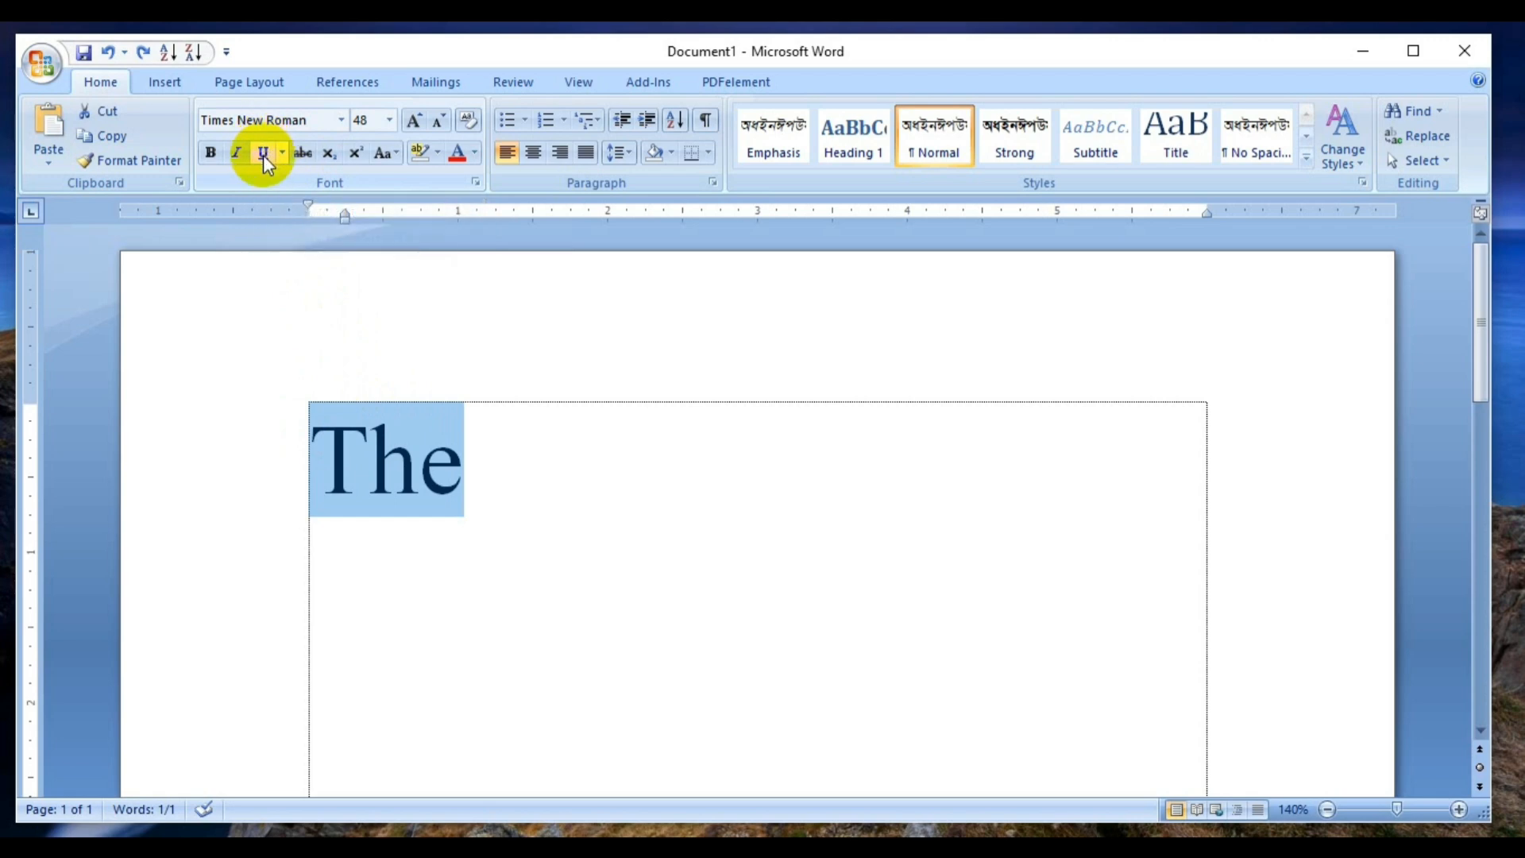
Step: Underline the selected word "The" and look at the list of underline styles without choosing another one
{"action": "left_click", "coordinate": [264, 153]}
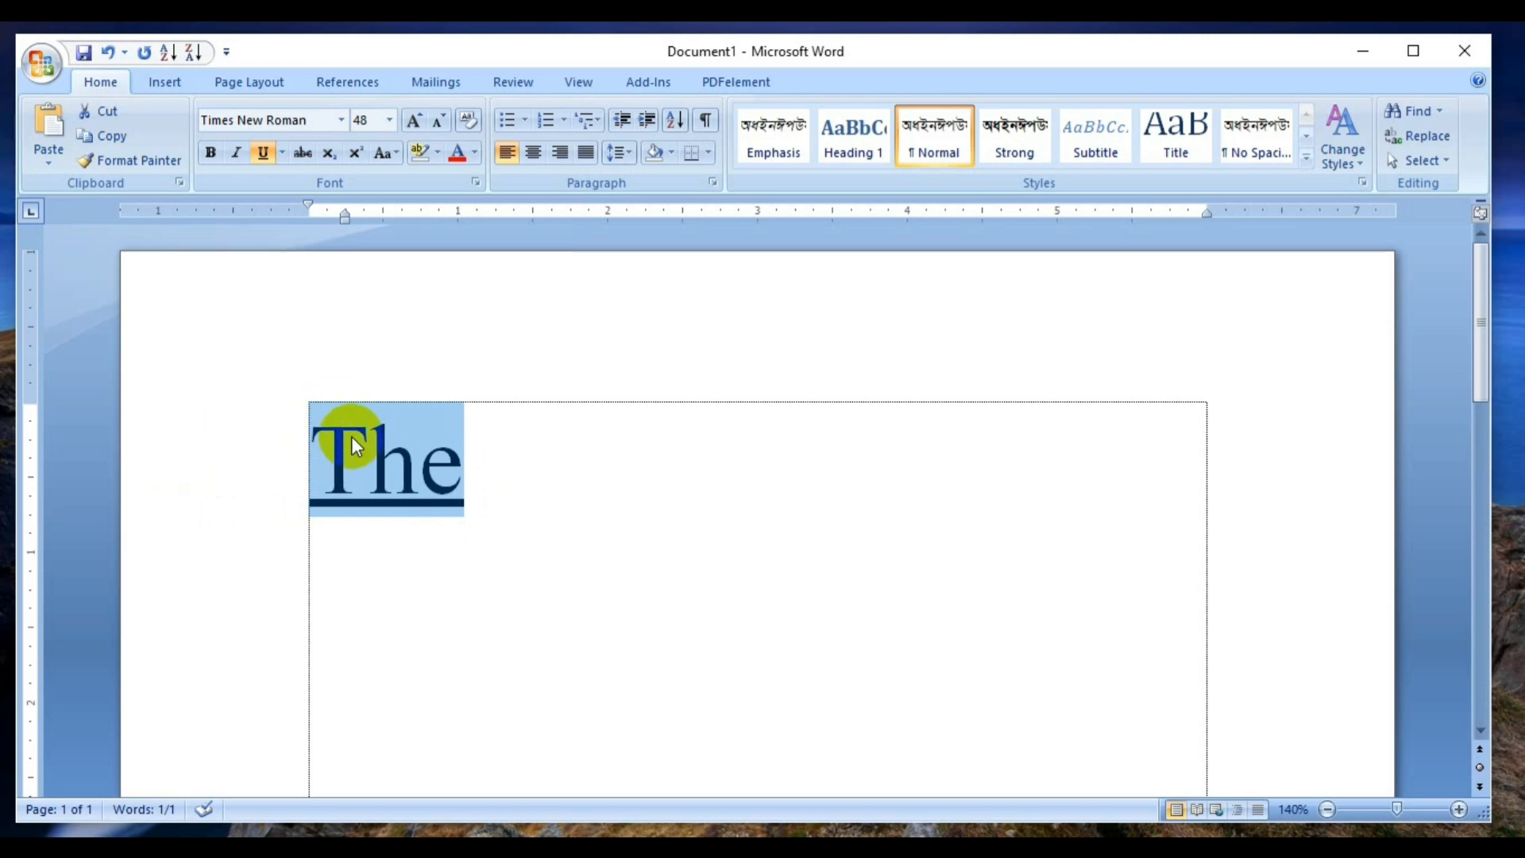
{"action": "left_click", "coordinate": [282, 155]}
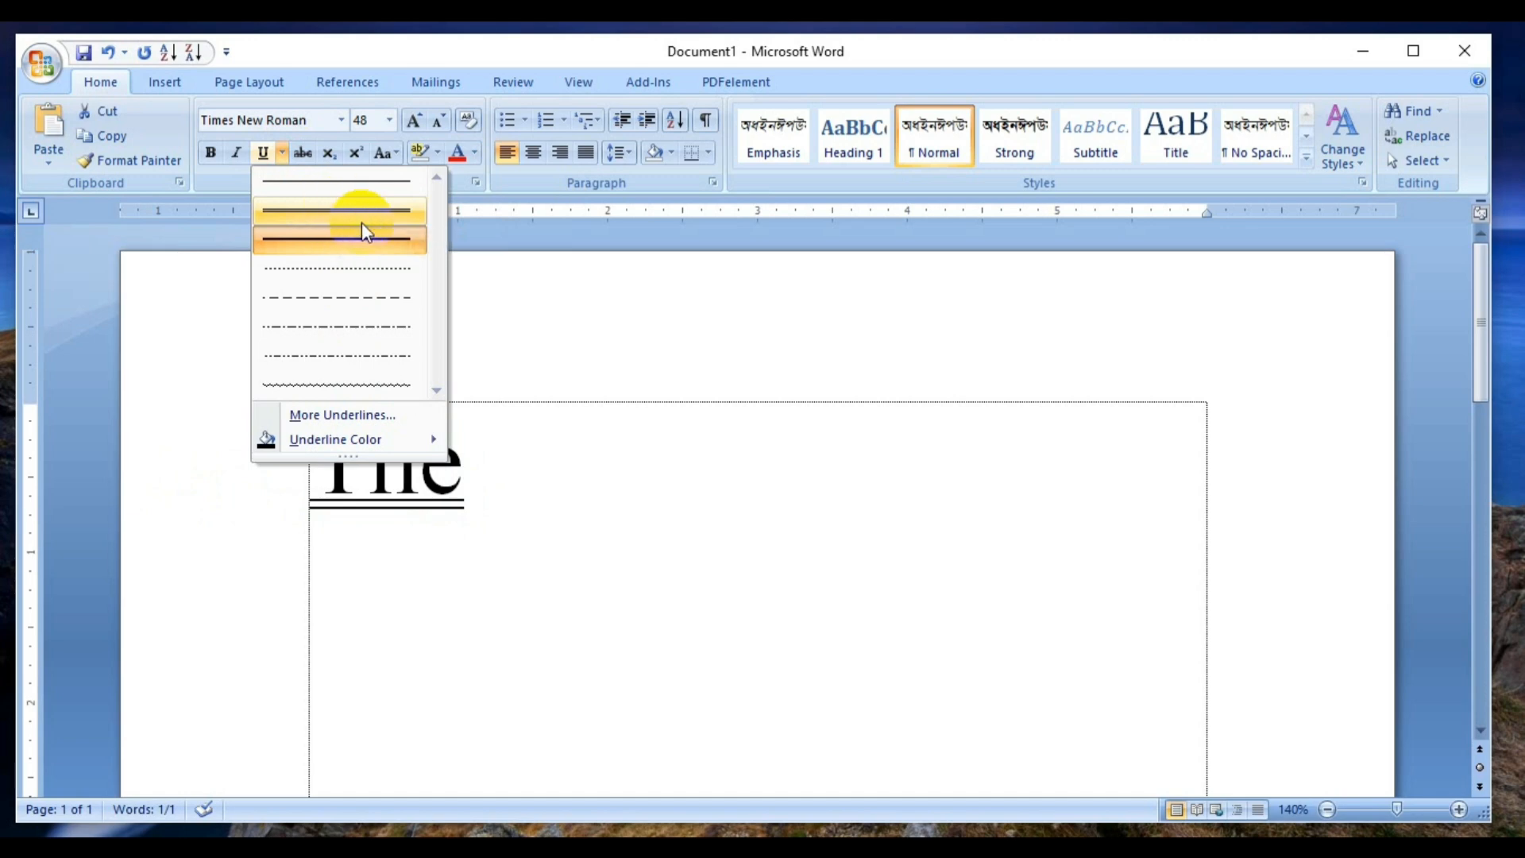
{"action": "left_click", "coordinate": [524, 366]}
{"action": "scroll", "coordinate": [553, 346], "scroll_direction": "up", "scroll_amount": 3}
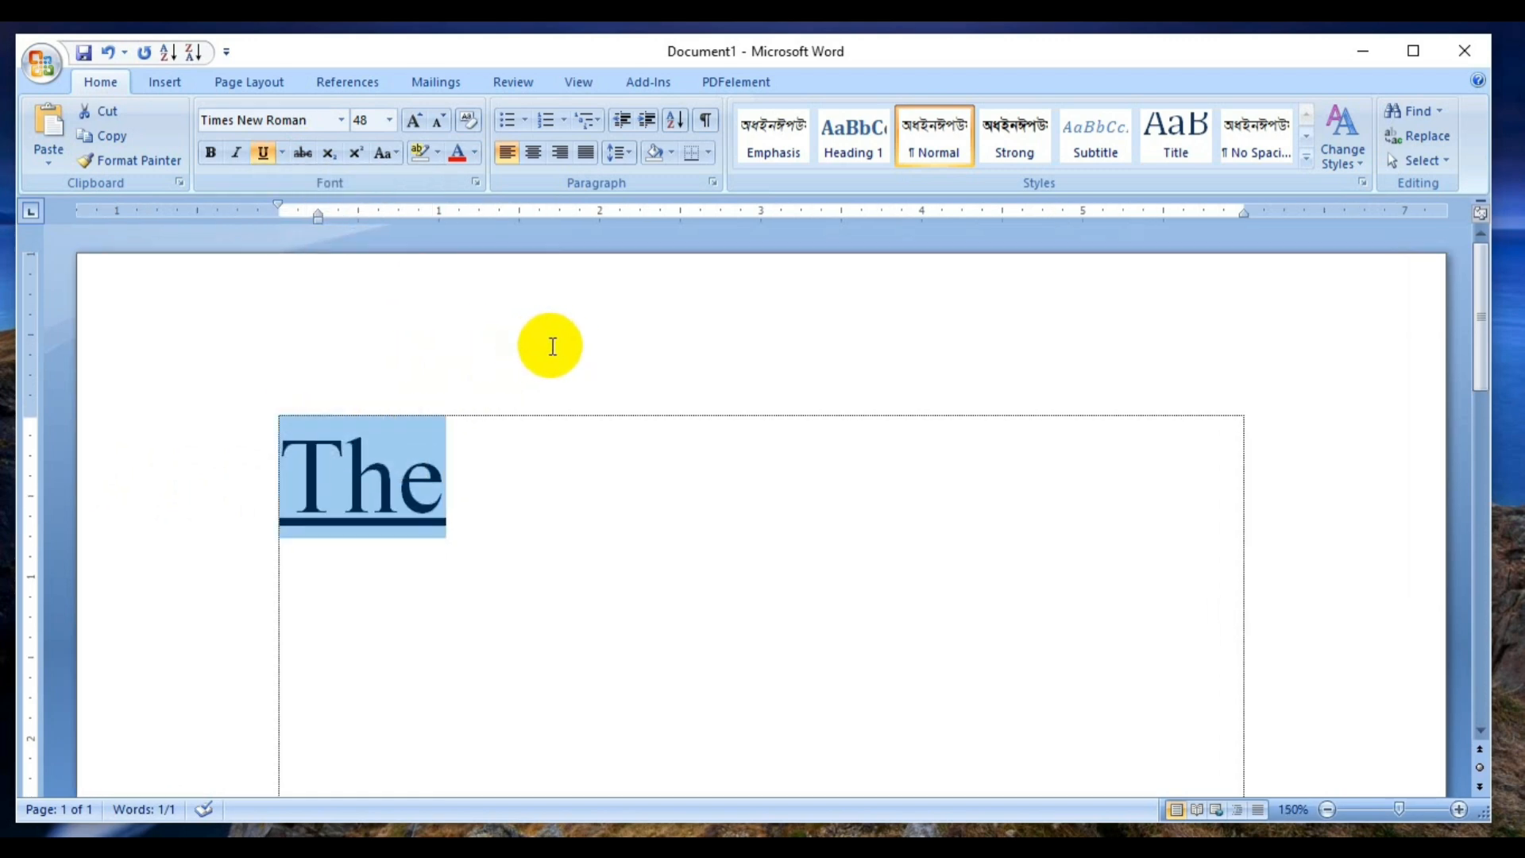
Step: Apply the double wavy underline style to the selected word "The" in the full font settings
{"action": "left_click", "coordinate": [282, 152]}
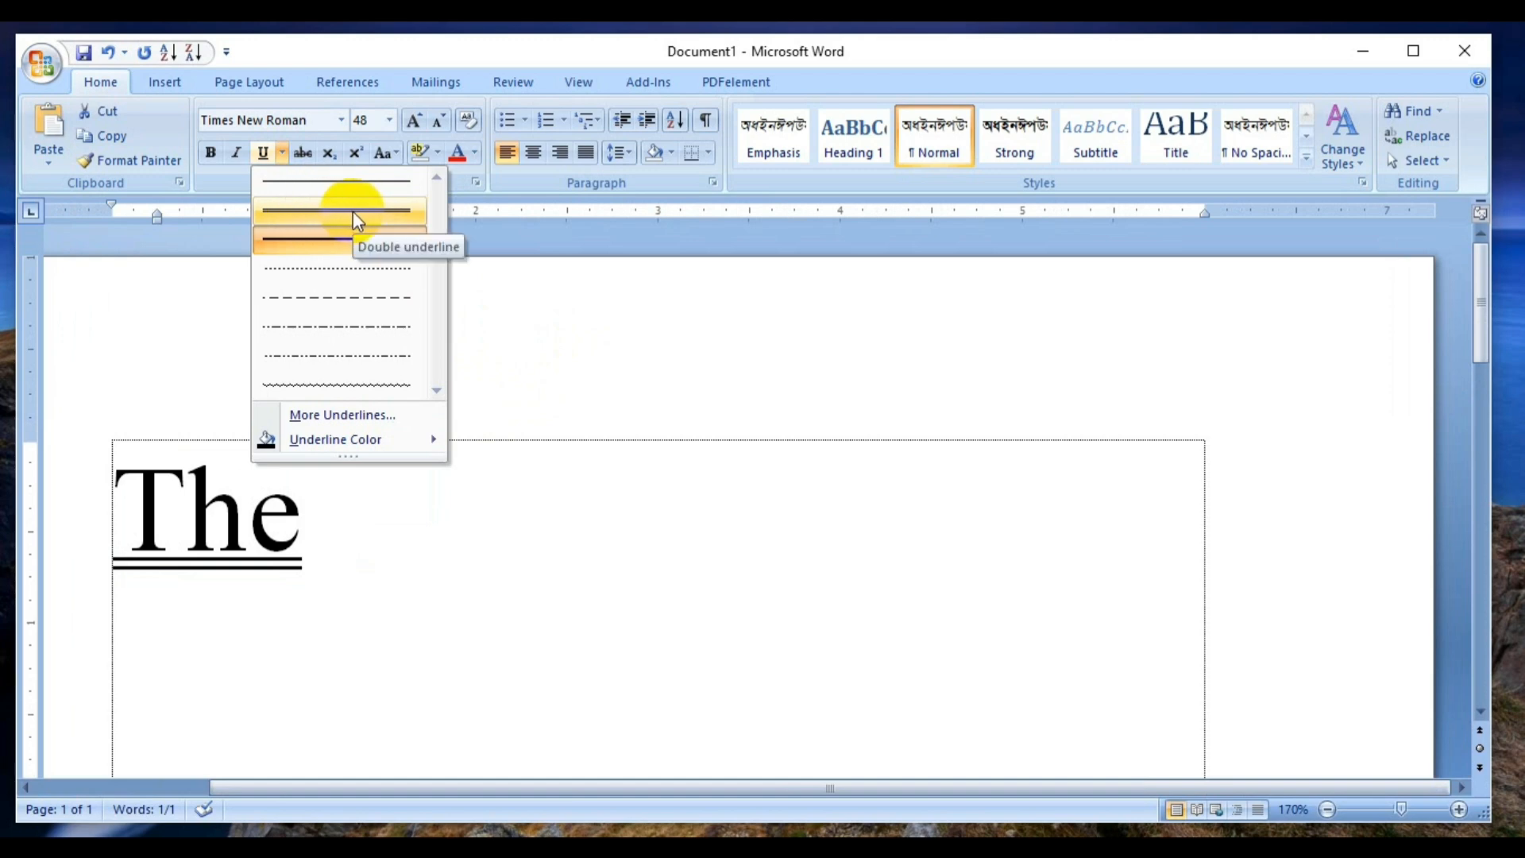
{"action": "left_click", "coordinate": [364, 248]}
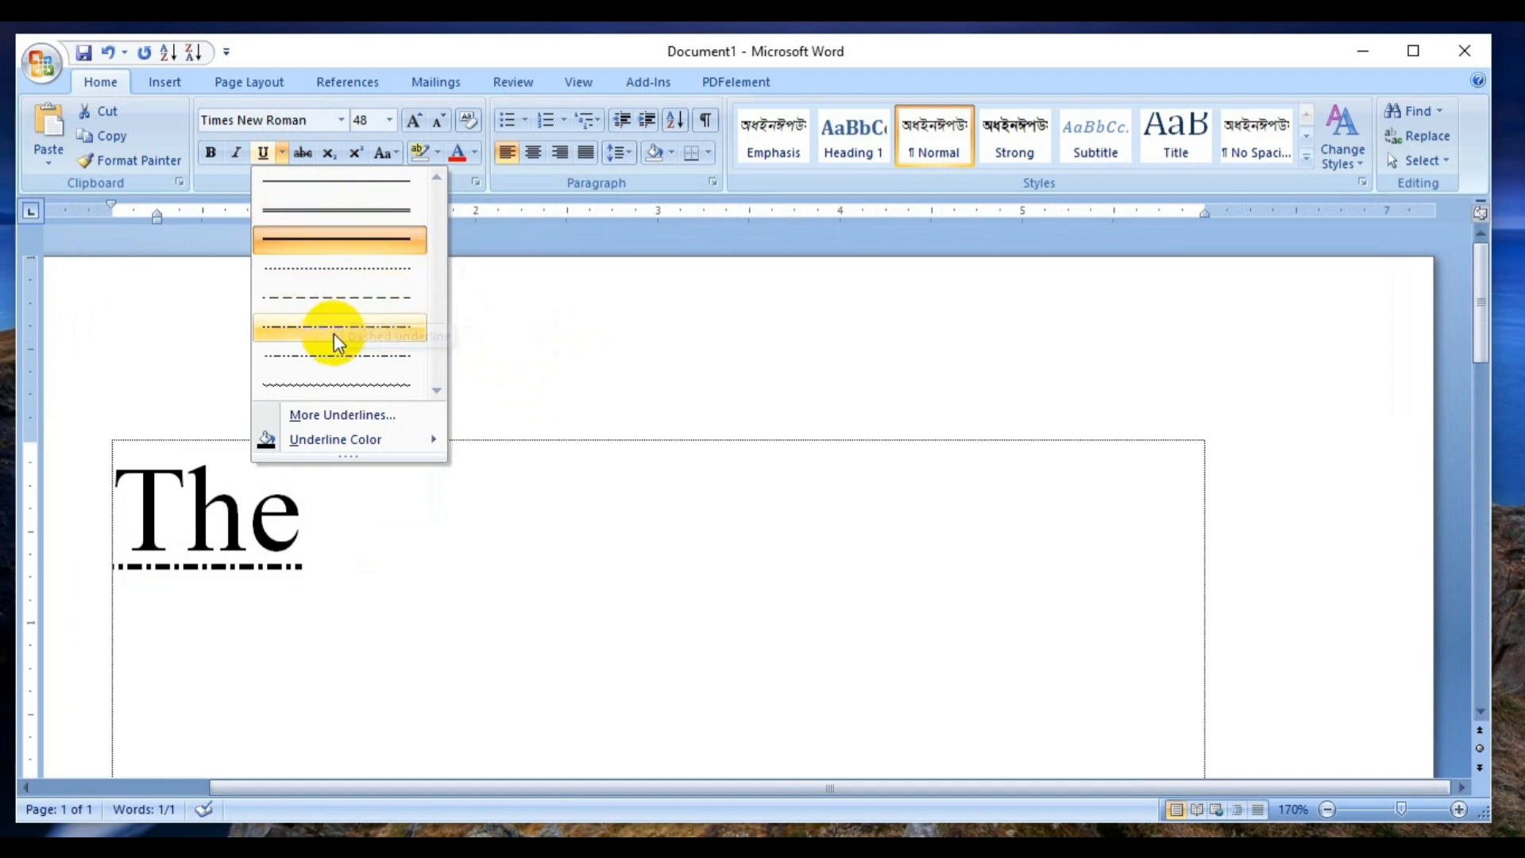
{"action": "left_click", "coordinate": [337, 414]}
{"action": "left_click_drag", "start_coordinate": [698, 270], "coordinate": [704, 224]}
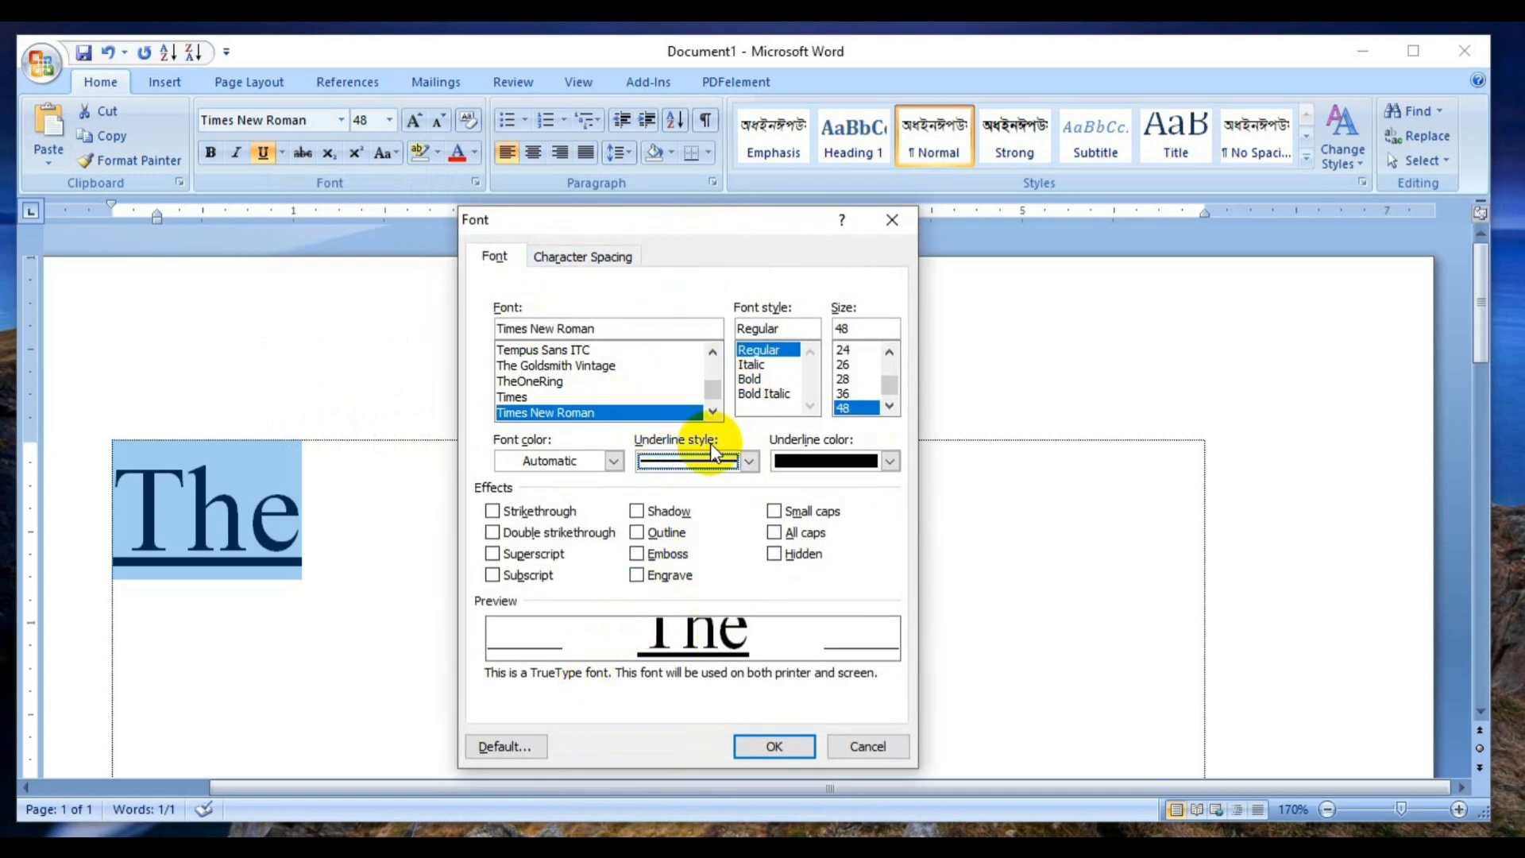
{"action": "left_click", "coordinate": [747, 461]}
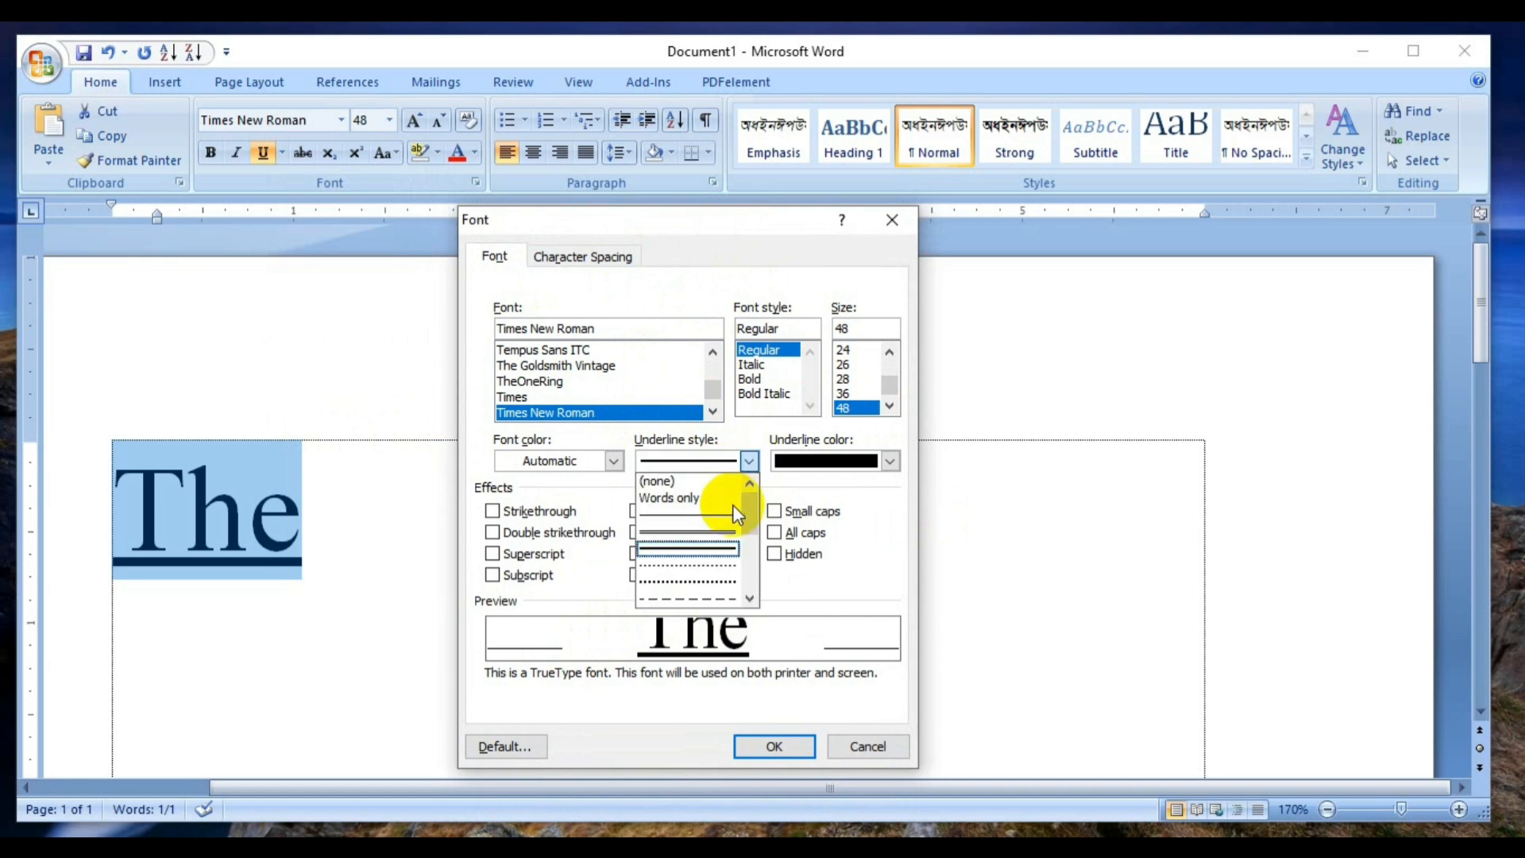
{"action": "scroll", "coordinate": [716, 556], "scroll_direction": "down", "scroll_amount": 3}
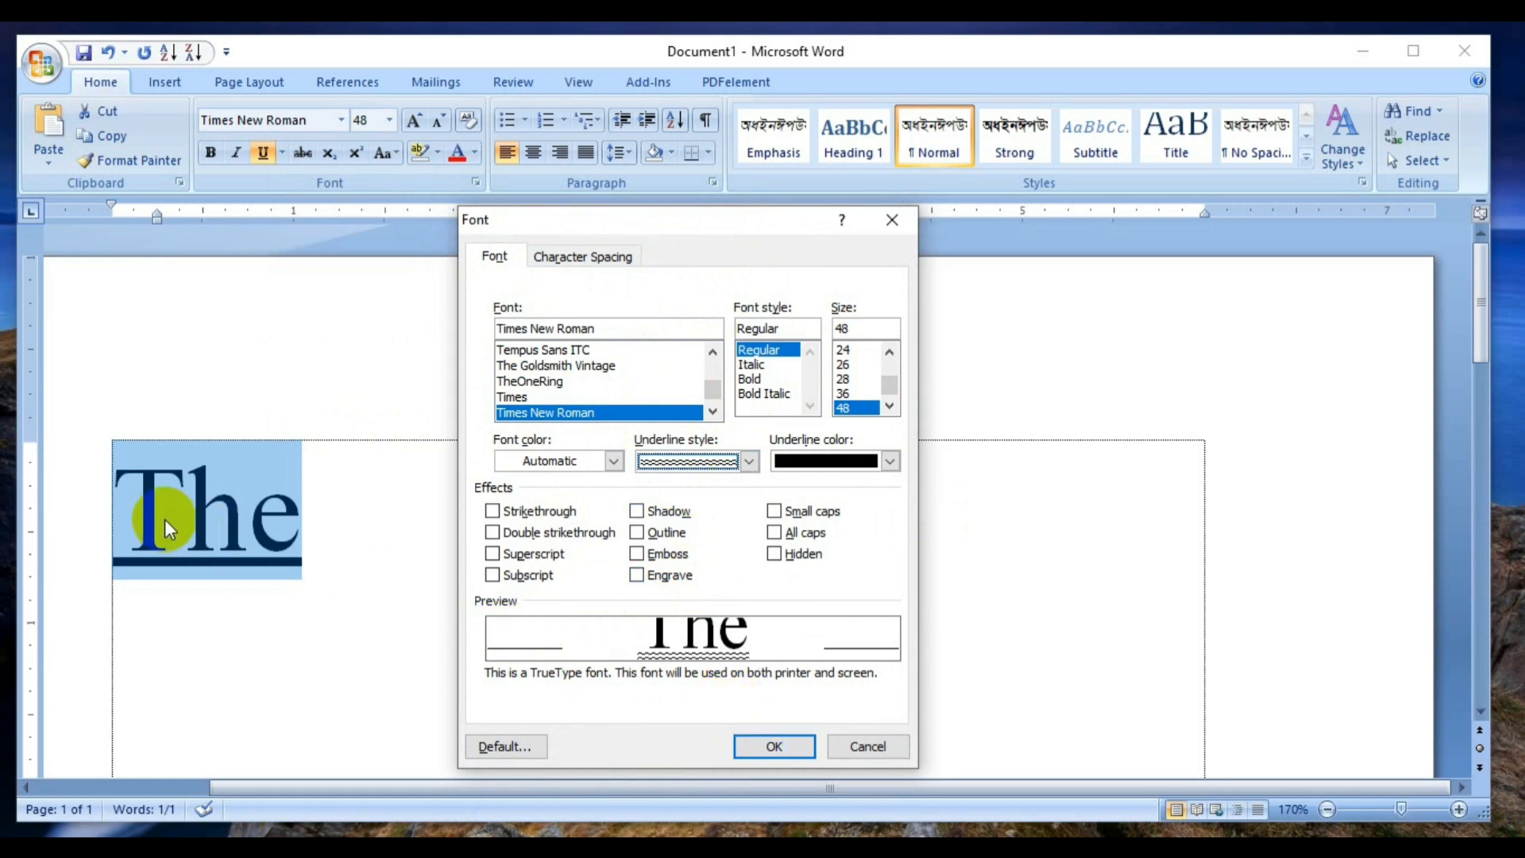
{"action": "left_click", "coordinate": [684, 461]}
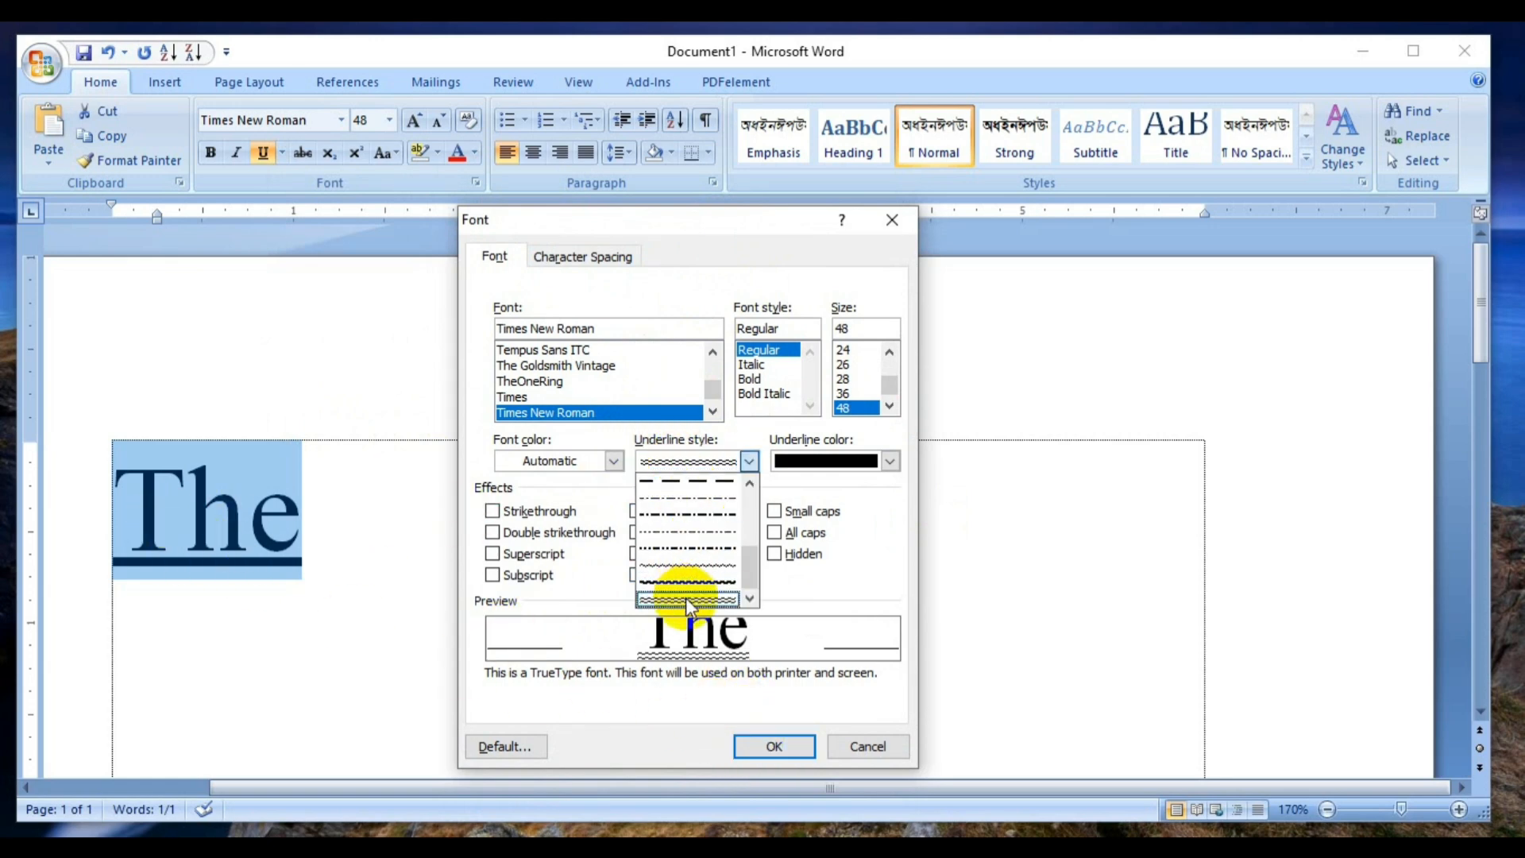
{"action": "left_click", "coordinate": [686, 584]}
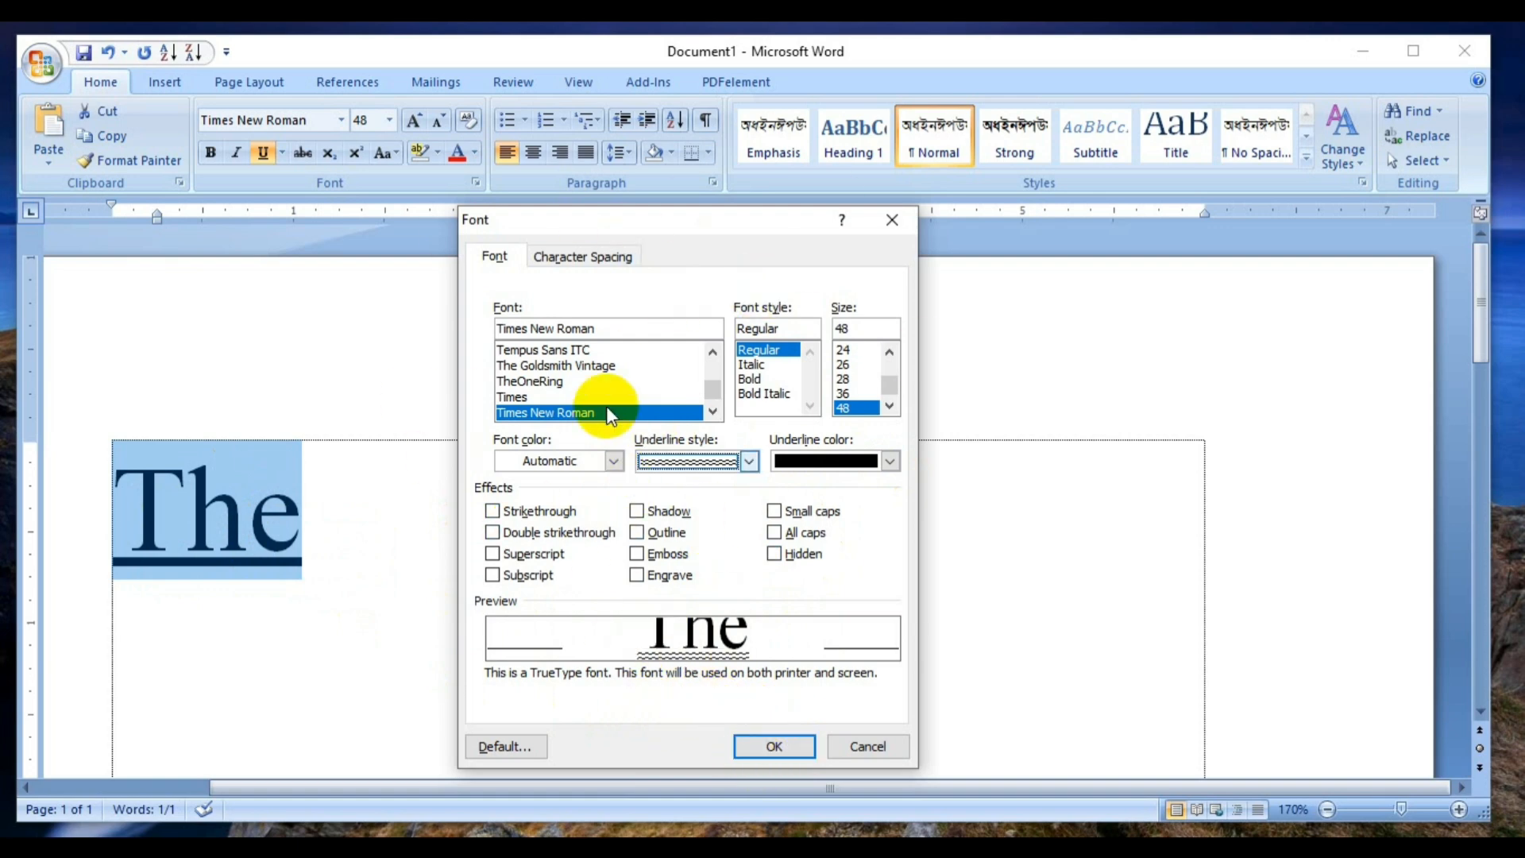
{"action": "left_click", "coordinate": [772, 747]}
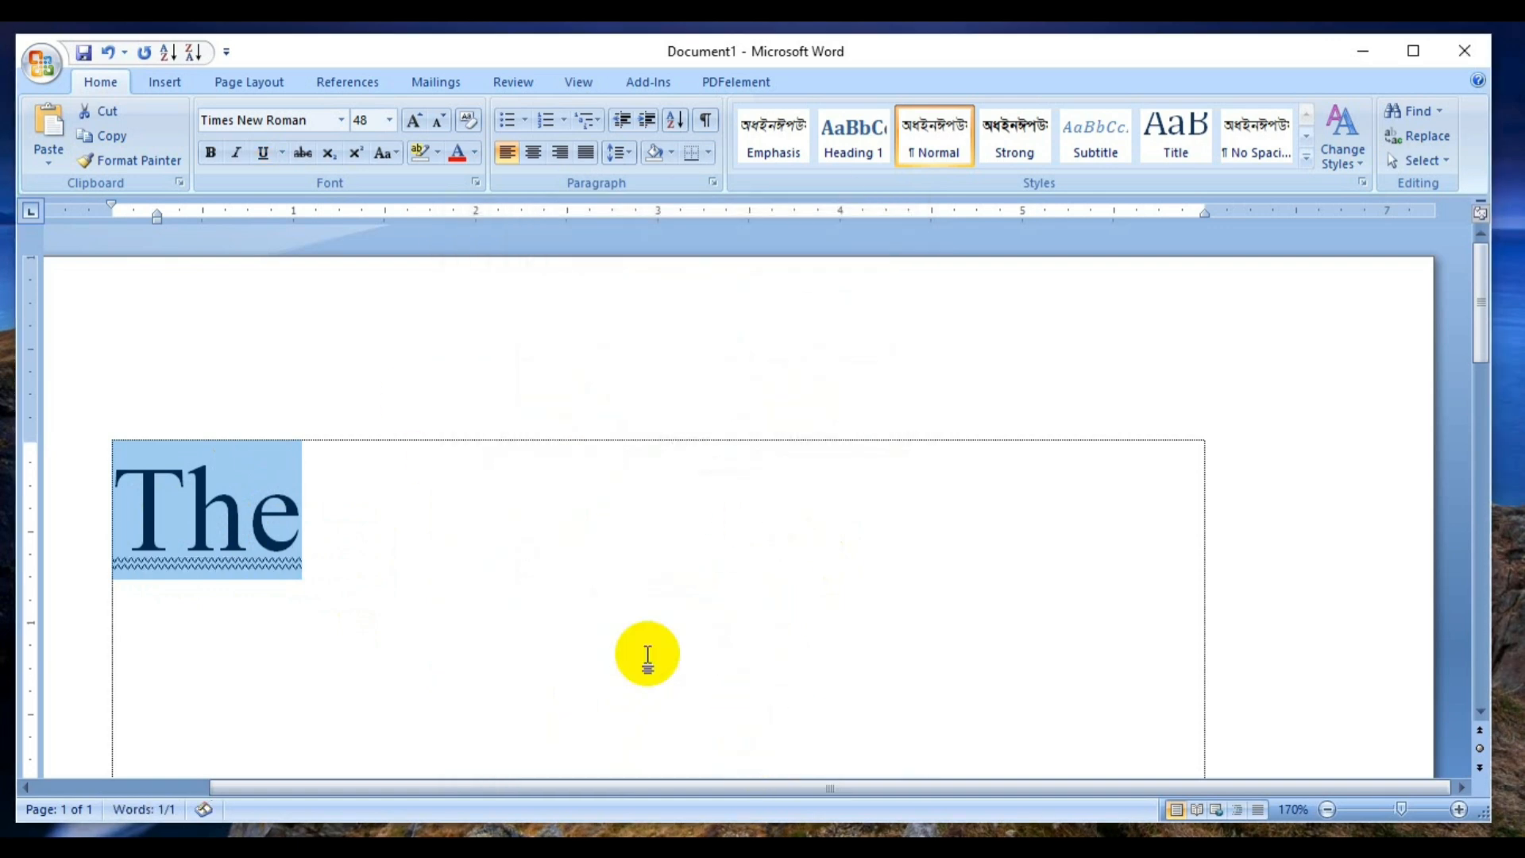
Step: Reselect the word "The" and remove its underline
{"action": "left_click", "coordinate": [169, 576]}
{"action": "left_click_drag", "start_coordinate": [106, 555], "coordinate": [299, 545]}
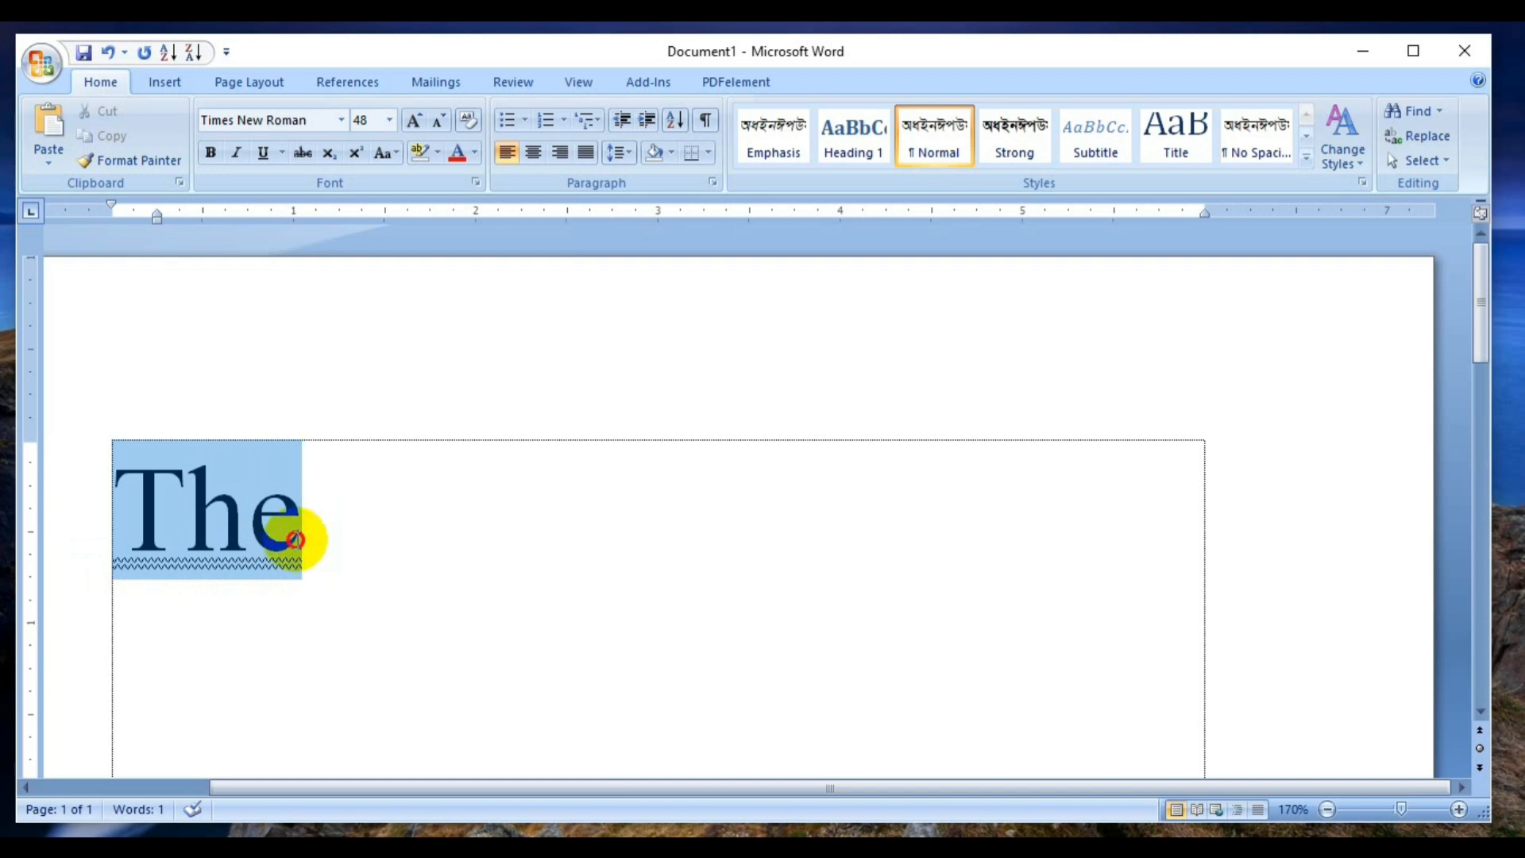
{"action": "left_click", "coordinate": [281, 154]}
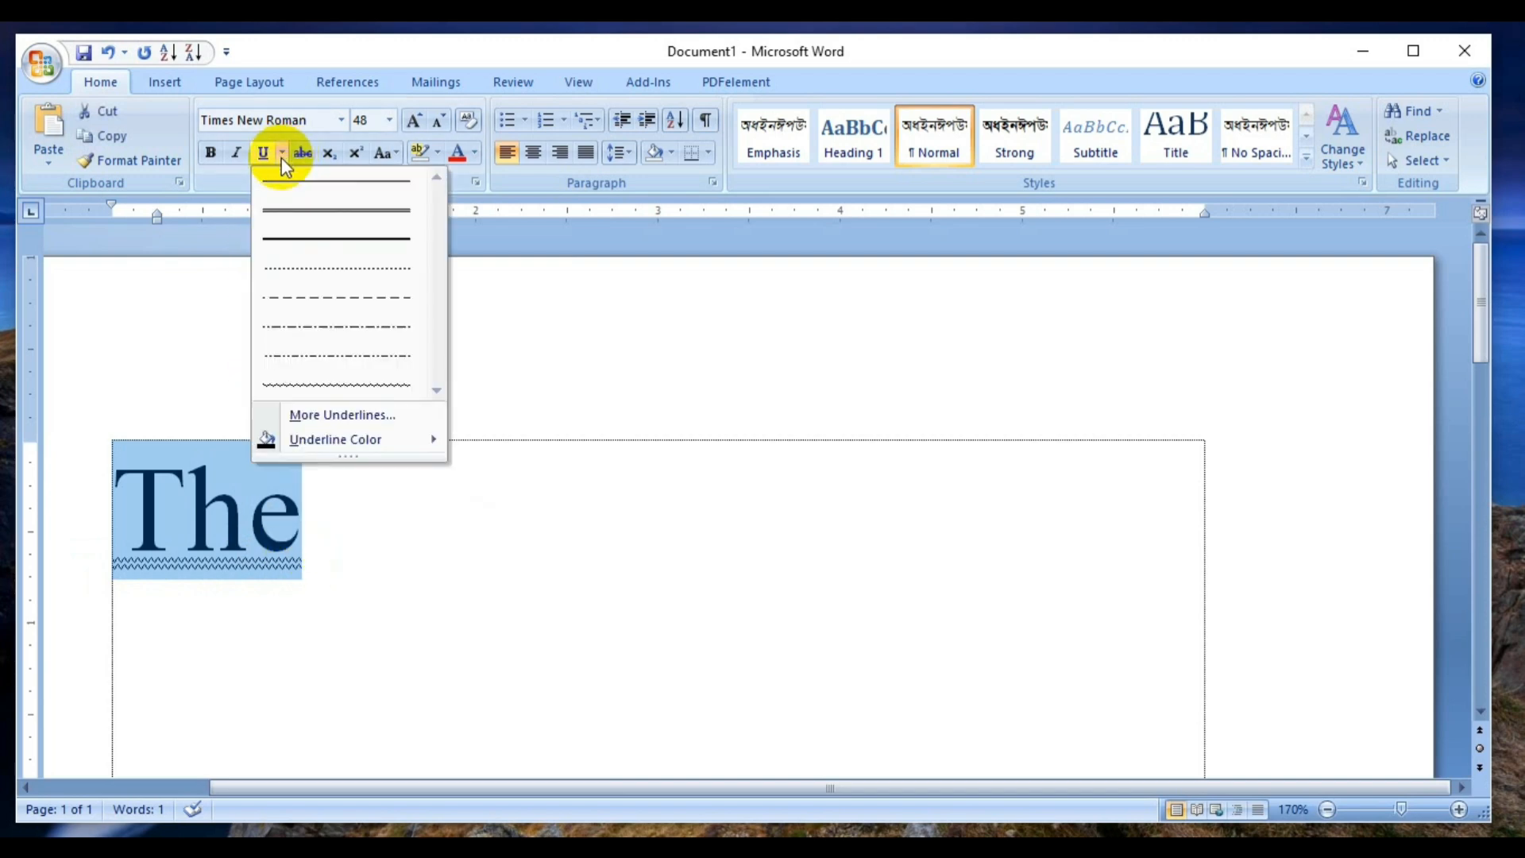
{"action": "left_click", "coordinate": [181, 525]}
{"action": "key", "text": "ctrl+u"}
{"action": "key", "text": "ctrl+u"}
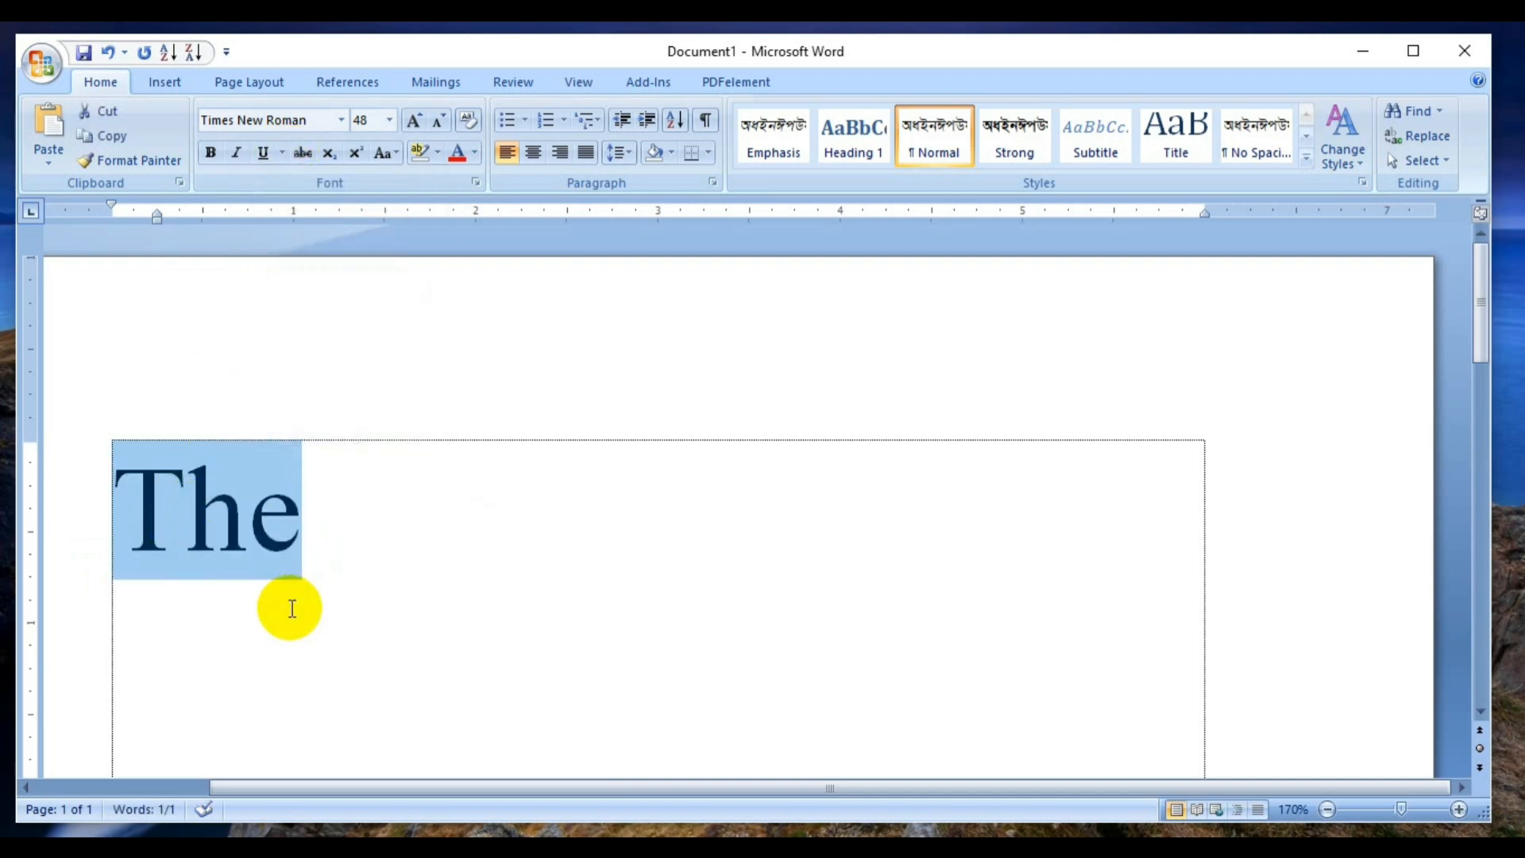
Step: Try strikethrough formatting on the word "The", and undo it
{"action": "left_click", "coordinate": [197, 538]}
{"action": "left_click_drag", "start_coordinate": [92, 500], "coordinate": [273, 512]}
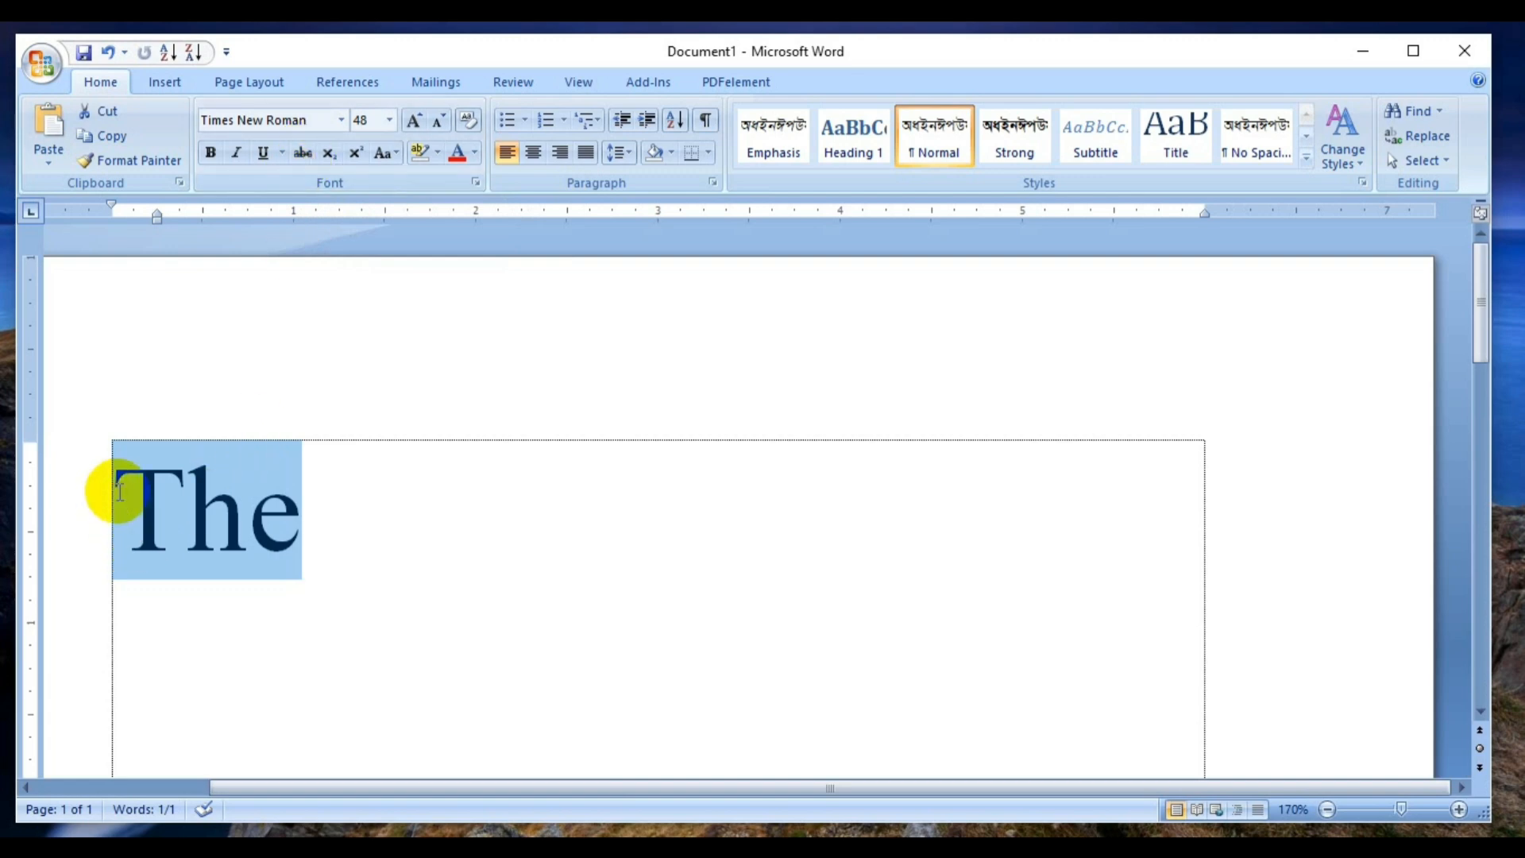
{"action": "left_click_drag", "start_coordinate": [112, 487], "coordinate": [279, 469]}
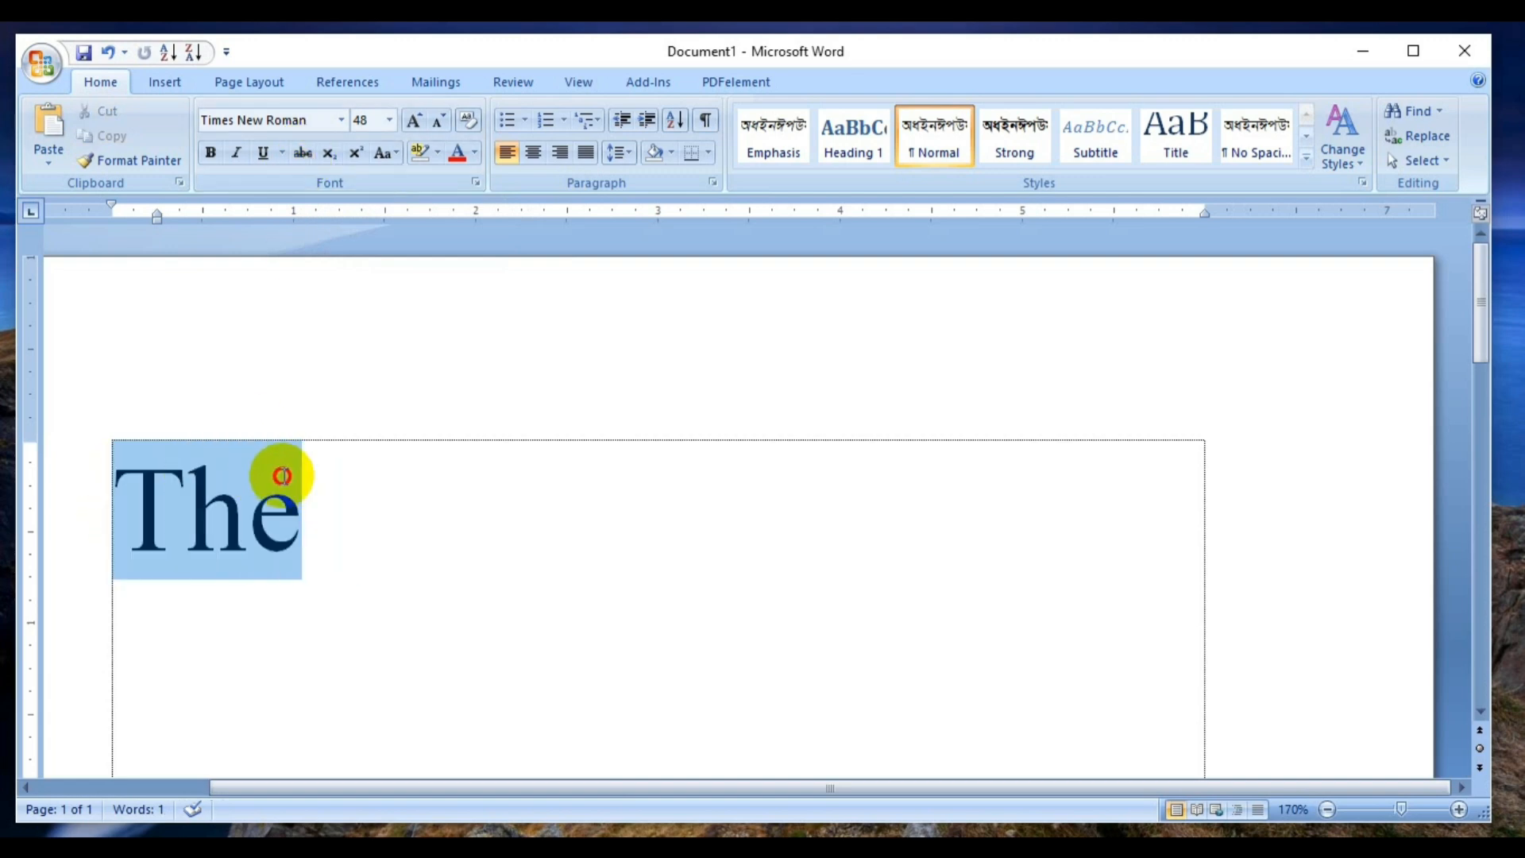
{"action": "left_click", "coordinate": [303, 155]}
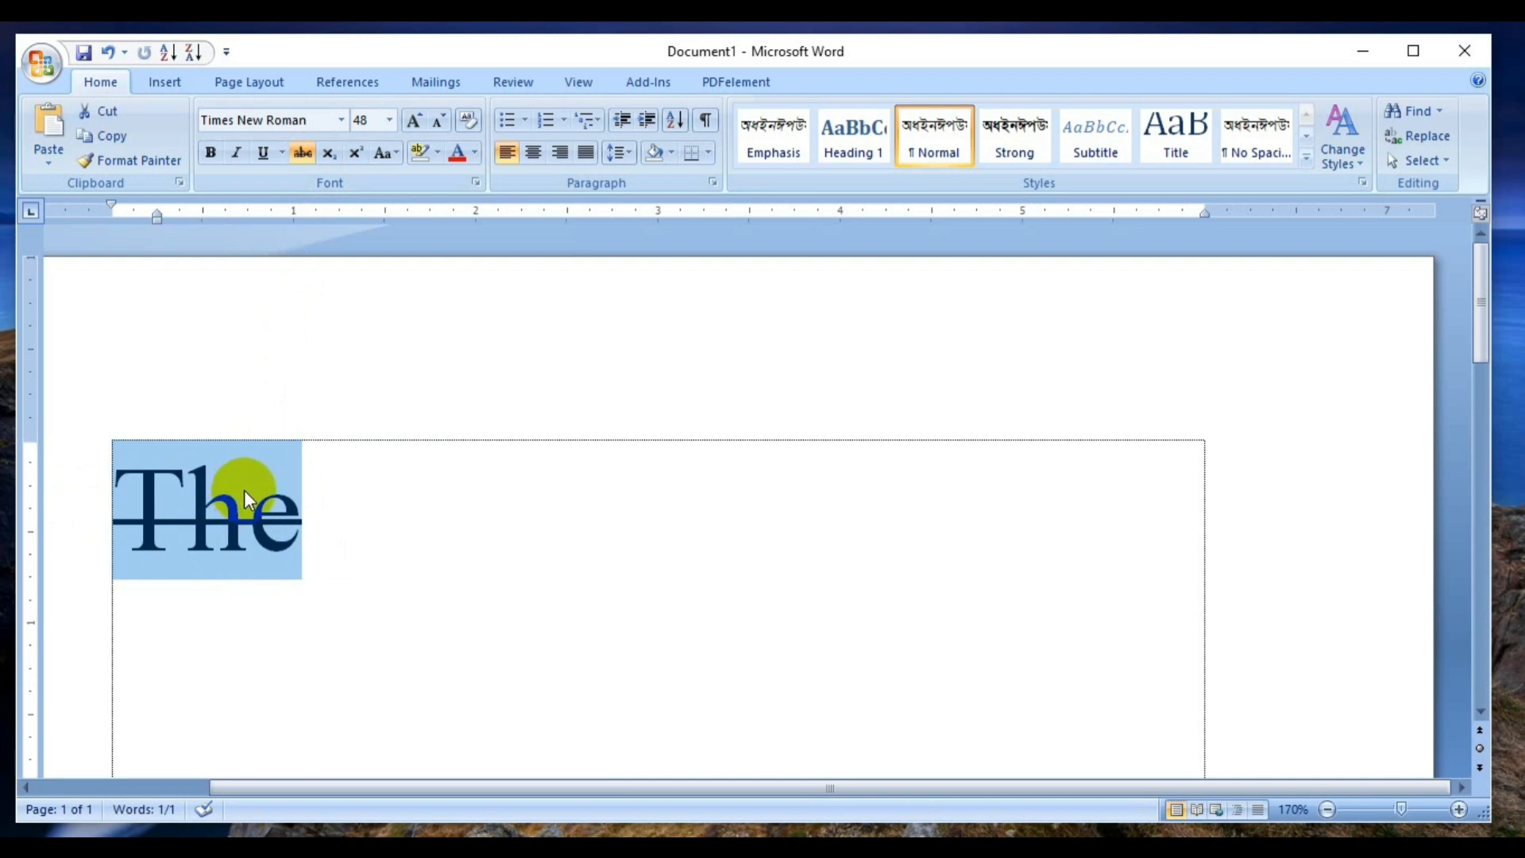
{"action": "key", "text": "ctrl+z"}
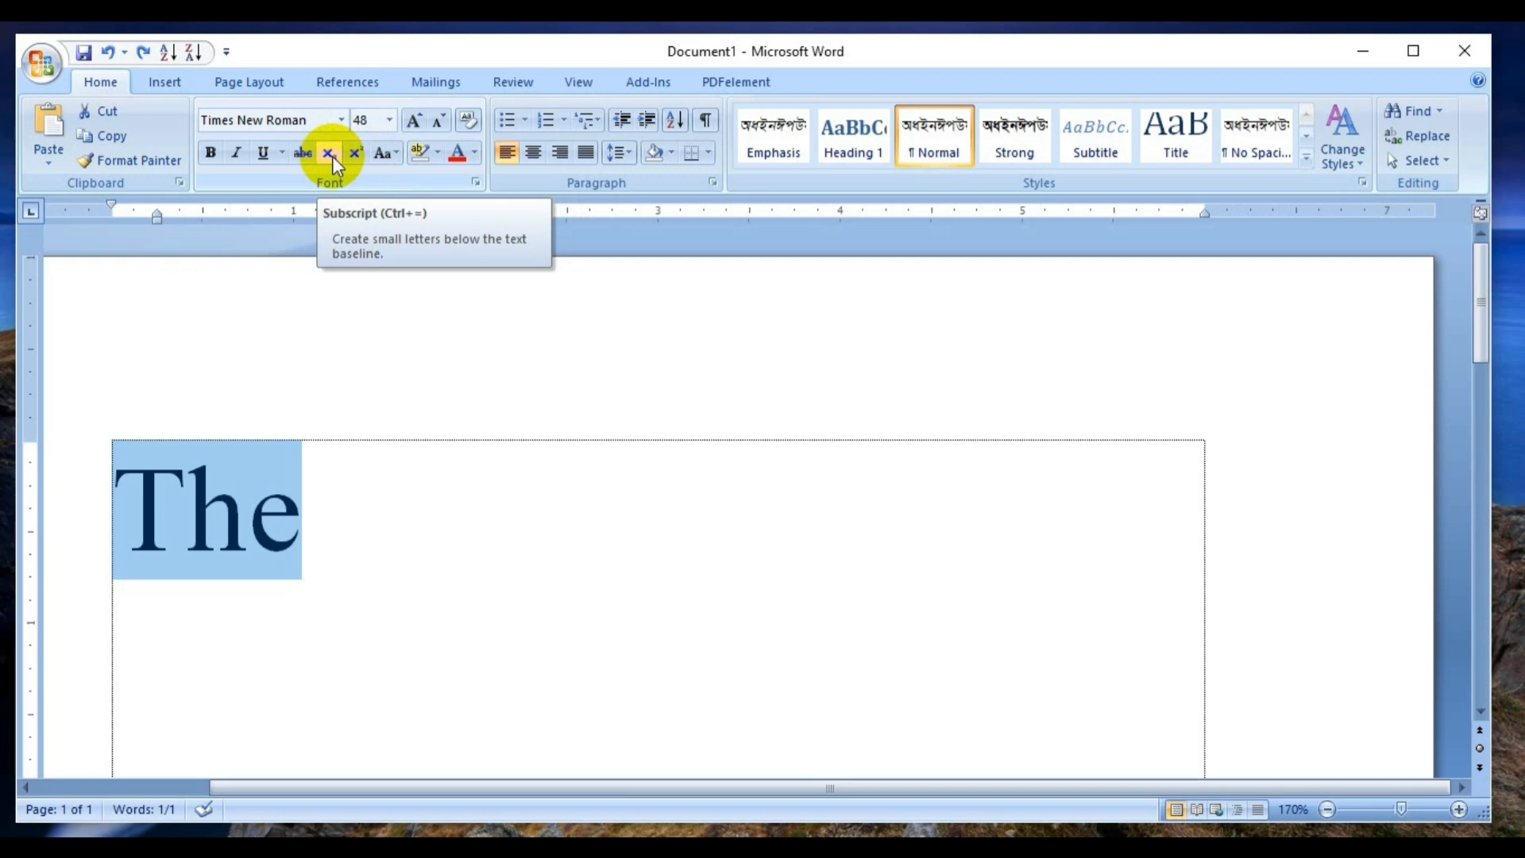
Step: Replace the word "The" with the text "H2O"
{"action": "left_click", "coordinate": [336, 455]}
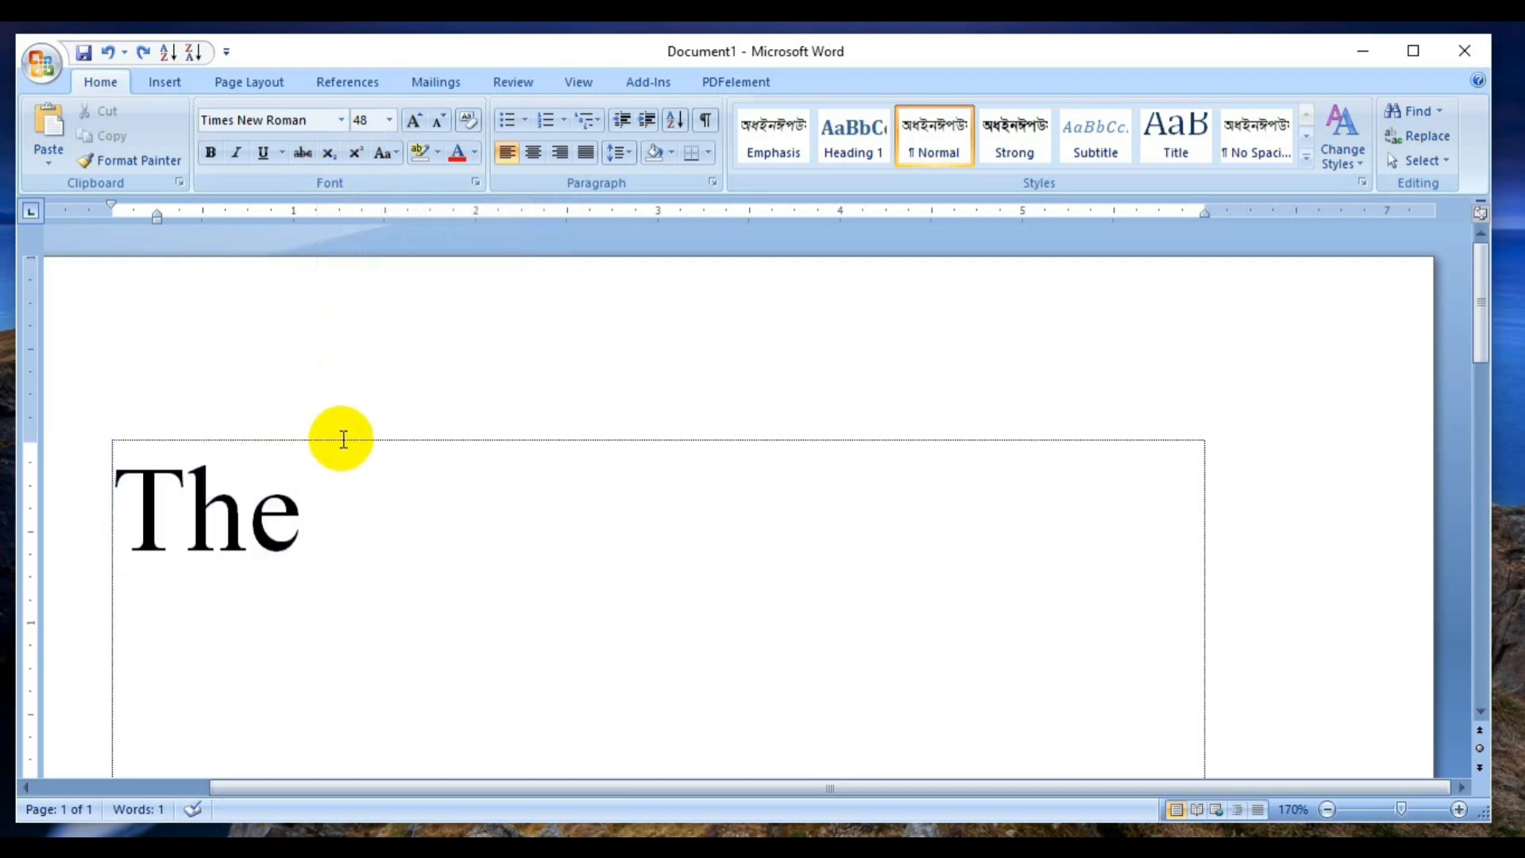
{"action": "key", "text": "BackSpace"}
{"action": "key", "text": "BackSpace"}
{"action": "key", "text": "BackSpace"}
{"action": "type", "text": "a"}
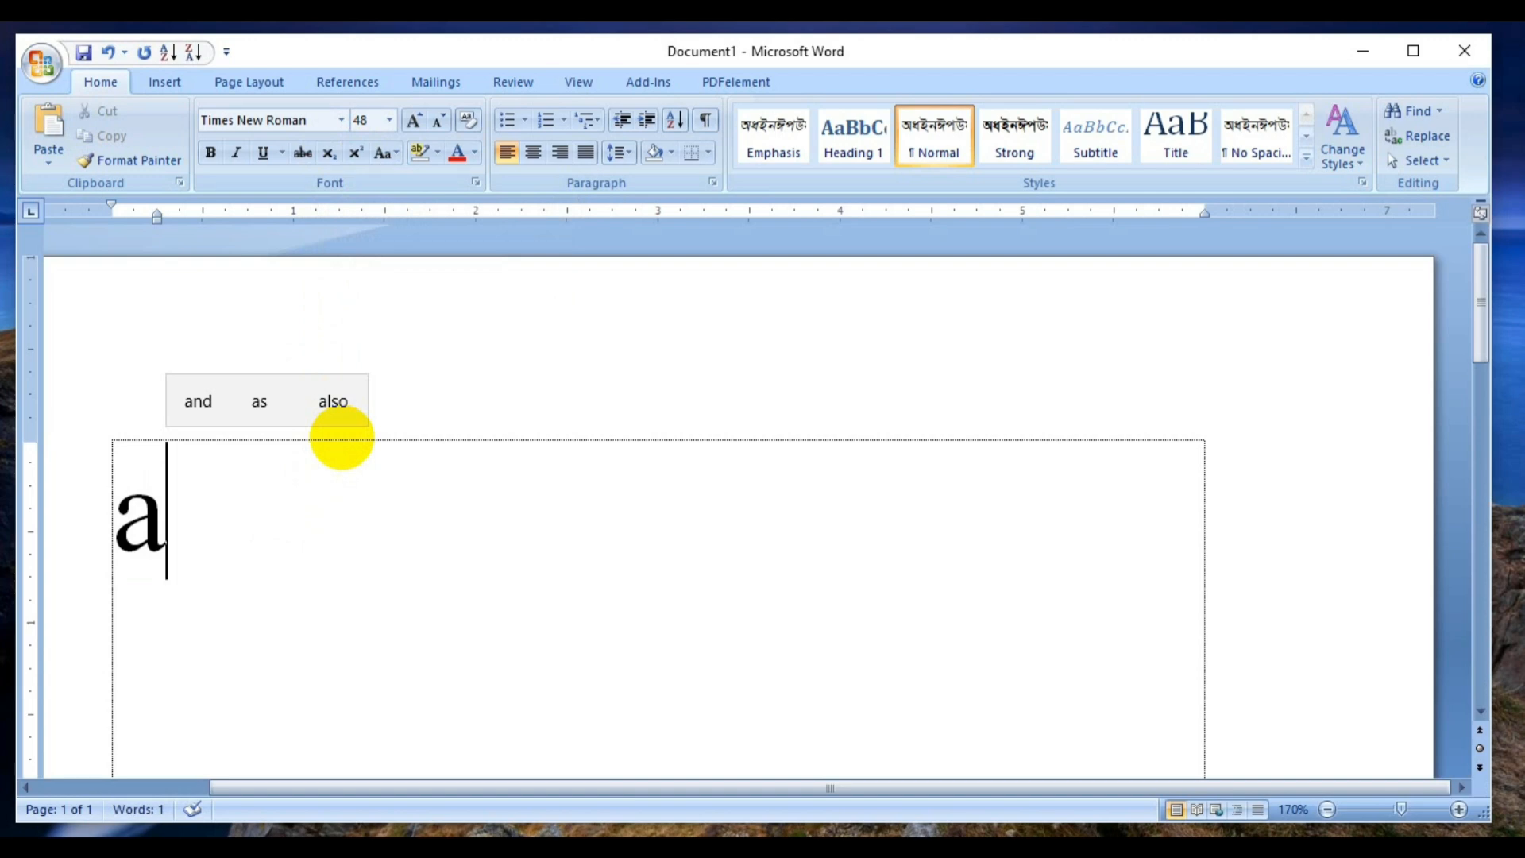
{"action": "key", "text": "BackSpace"}
{"action": "type", "text": "H2"}
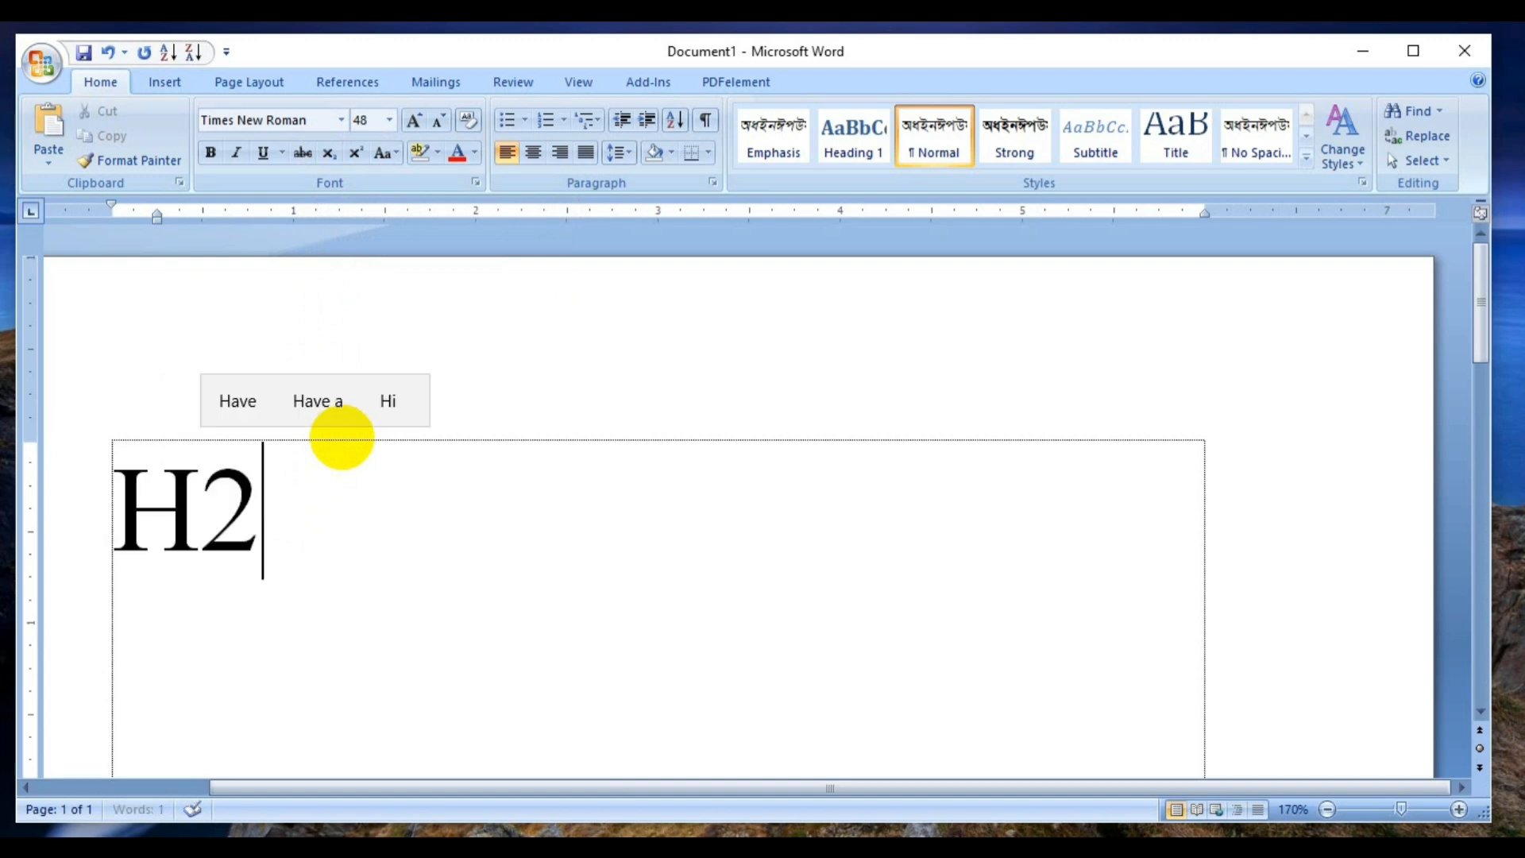
{"action": "type", "text": "O"}
Step: Select only the 2 in "H2O", try subscript formatting on it, and undo it
{"action": "key", "text": "Left"}
{"action": "key", "text": "Left"}
{"action": "key", "text": "shift+Right"}
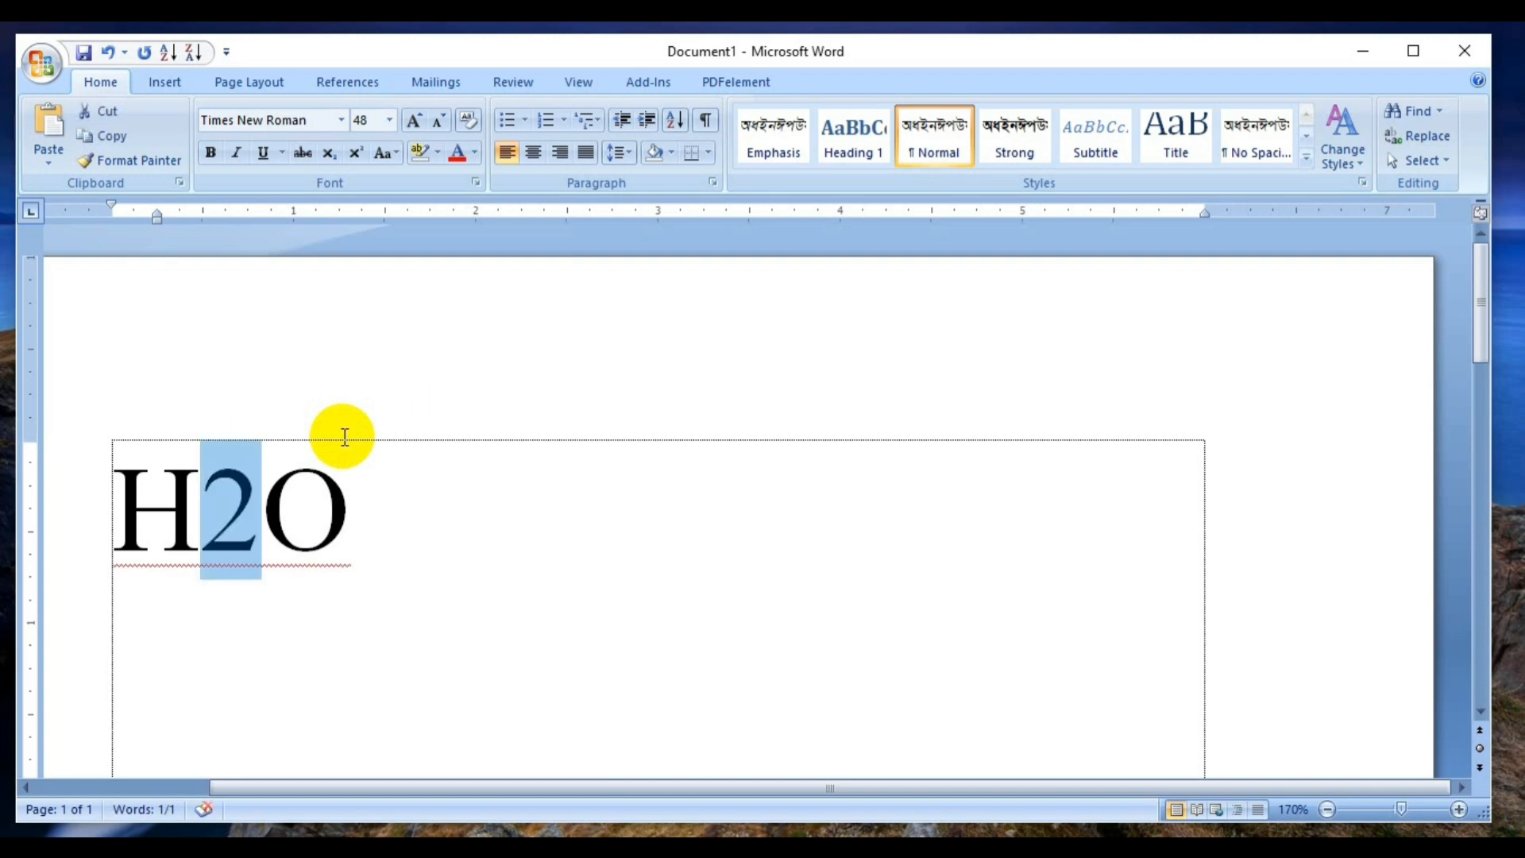
{"action": "key", "text": "ctrl+equal"}
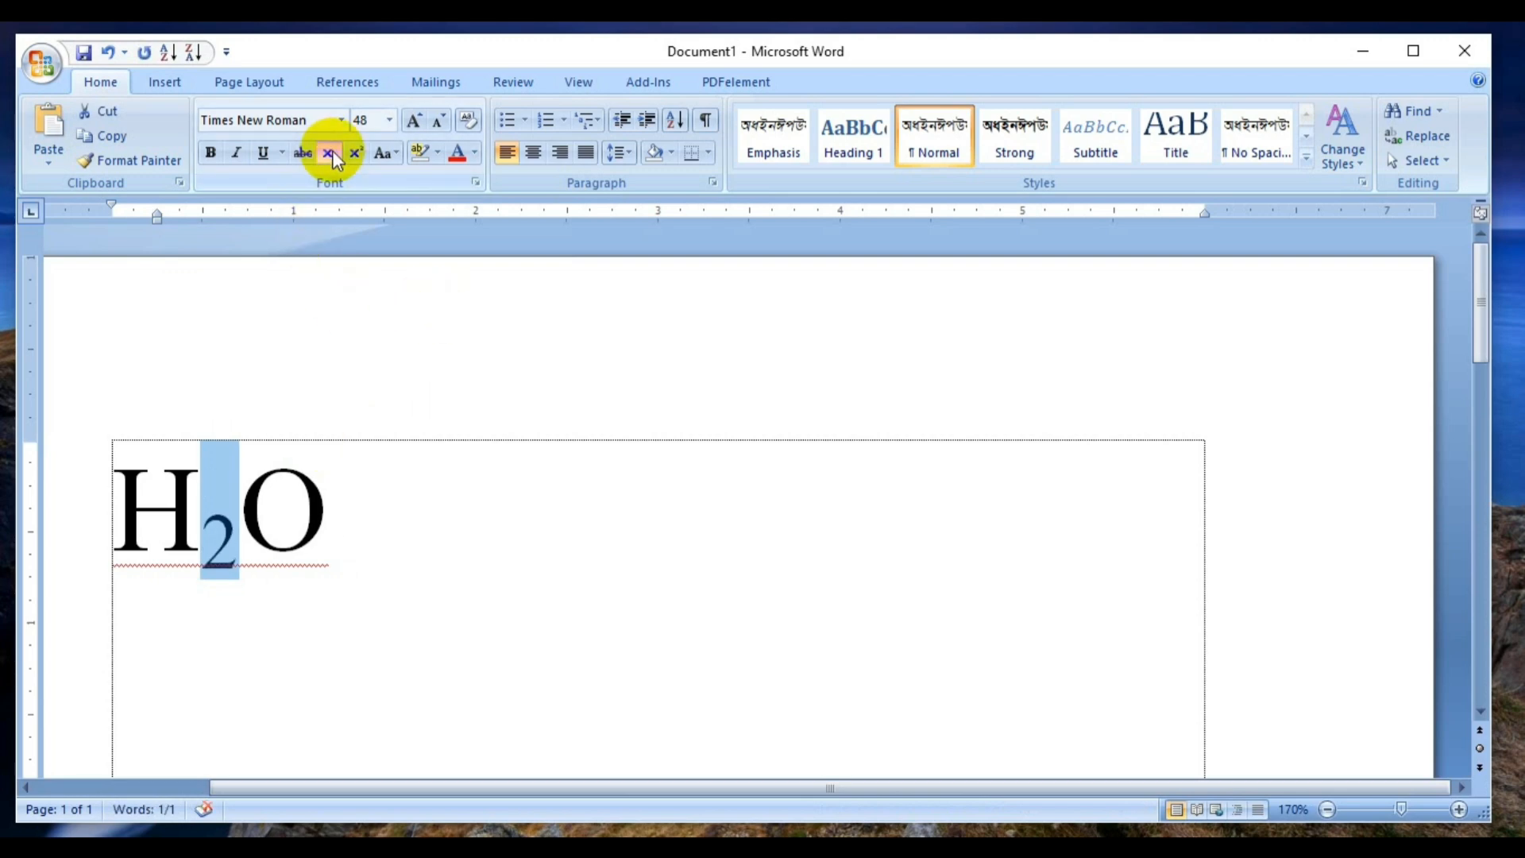
{"action": "key", "text": "ctrl+z"}
Step: Reselect the 2 in "H2O", try subscript and superscript formatting on it, and undo both
{"action": "left_click", "coordinate": [266, 510]}
{"action": "left_click_drag", "start_coordinate": [266, 510], "coordinate": [201, 511]}
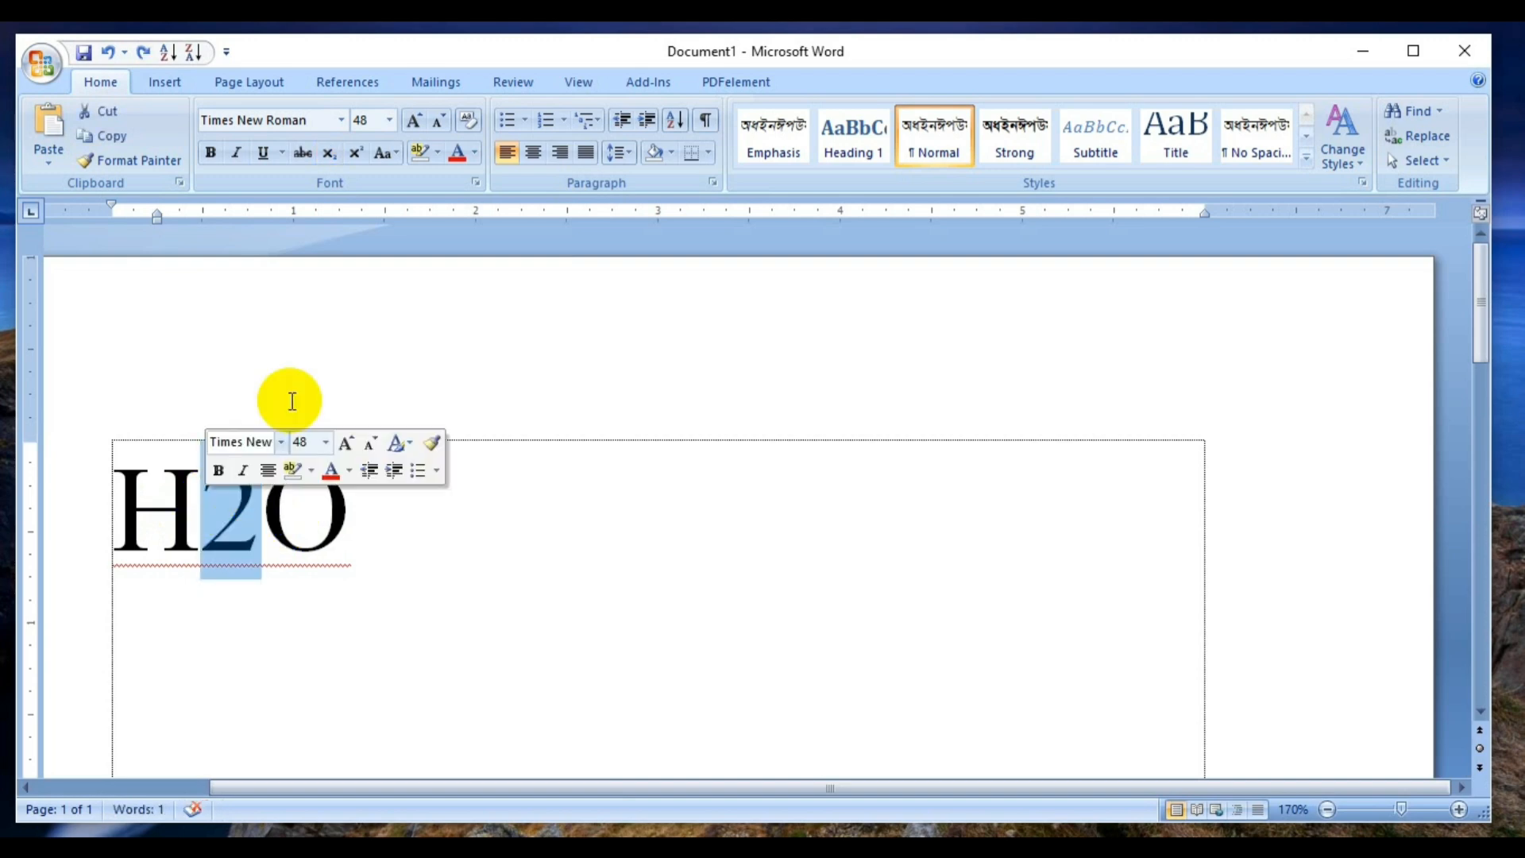
{"action": "left_click", "coordinate": [328, 154]}
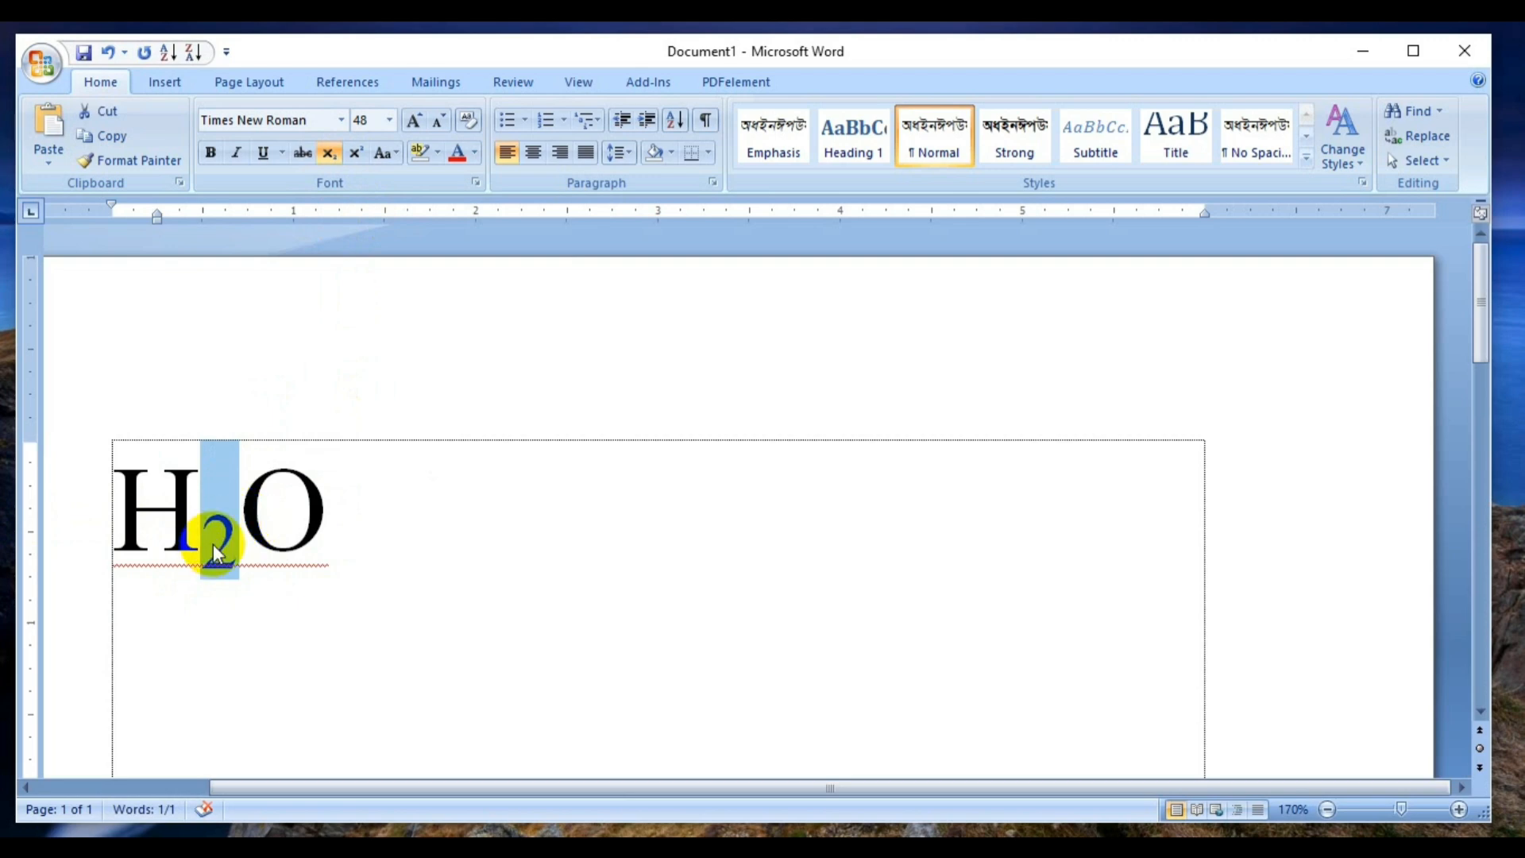
{"action": "left_click", "coordinate": [356, 154]}
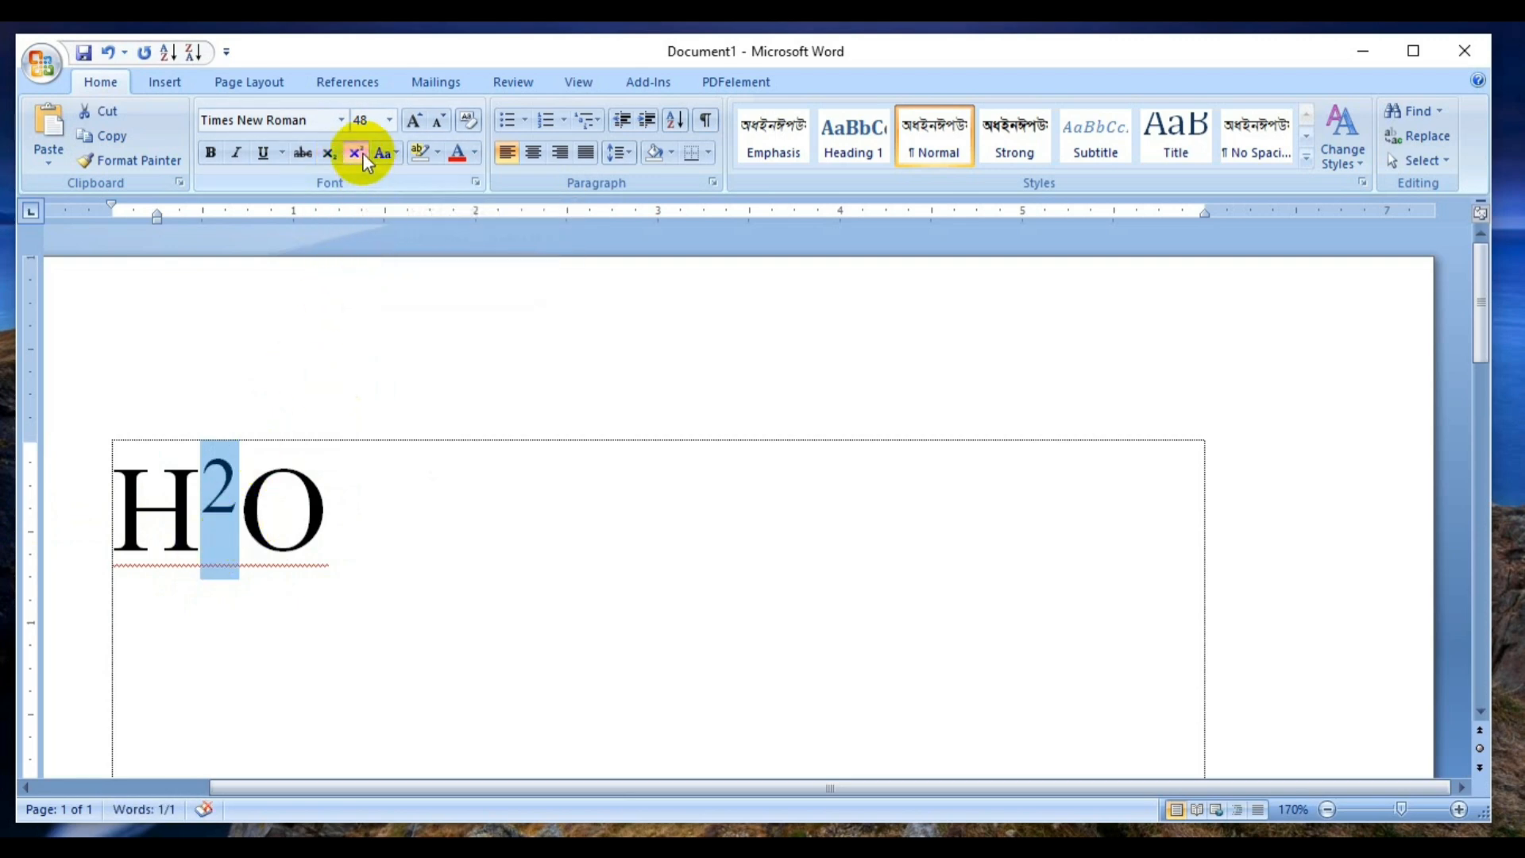
{"action": "key", "text": "ctrl+z"}
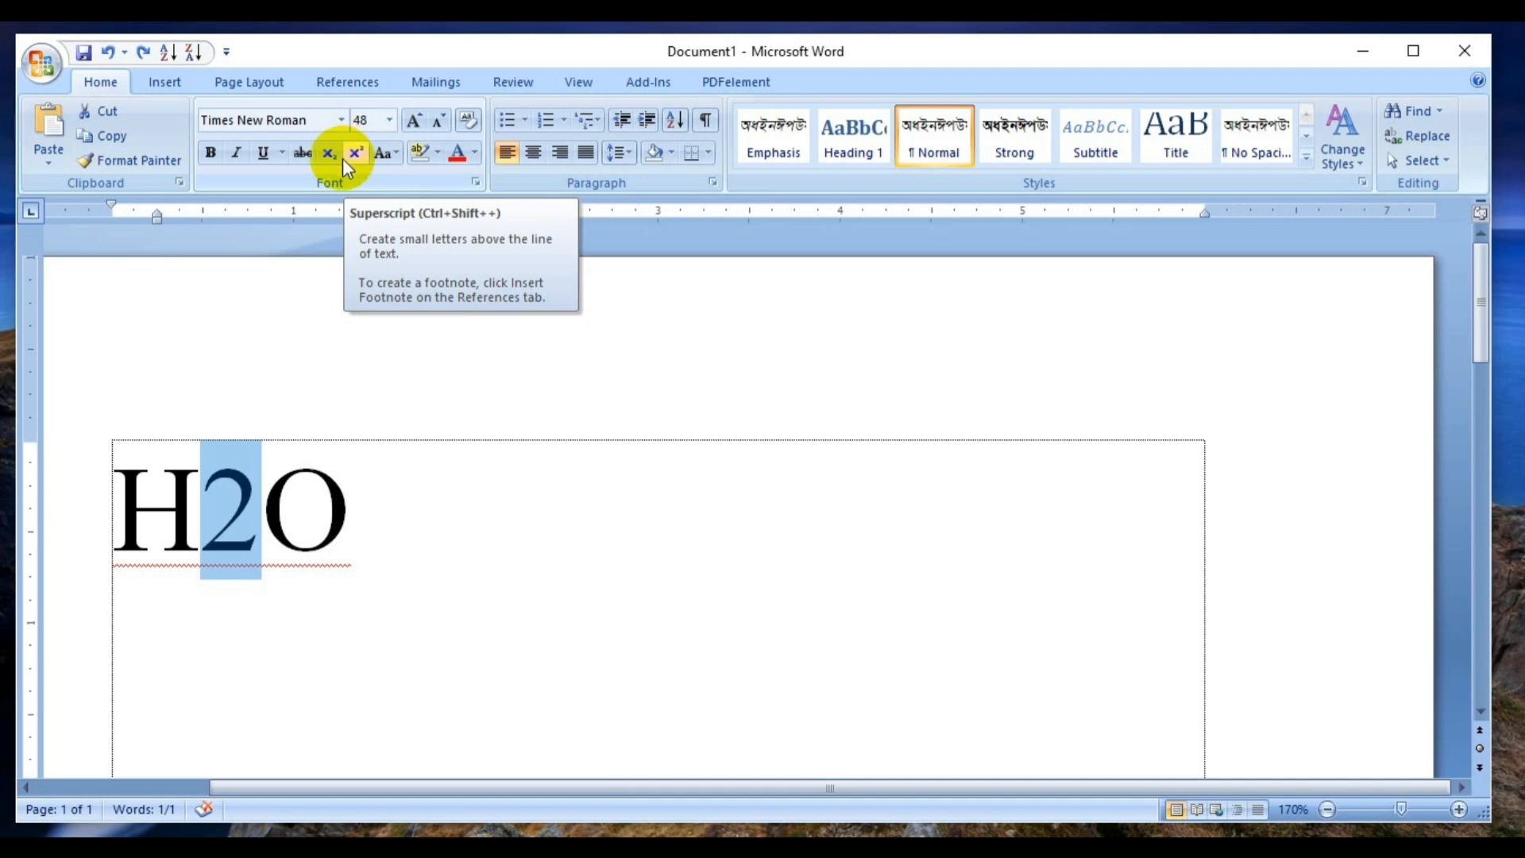
Step: Try superscript formatting once more on the 2 in "H2O", and undo it
{"action": "left_click_drag", "start_coordinate": [243, 542], "coordinate": [211, 497]}
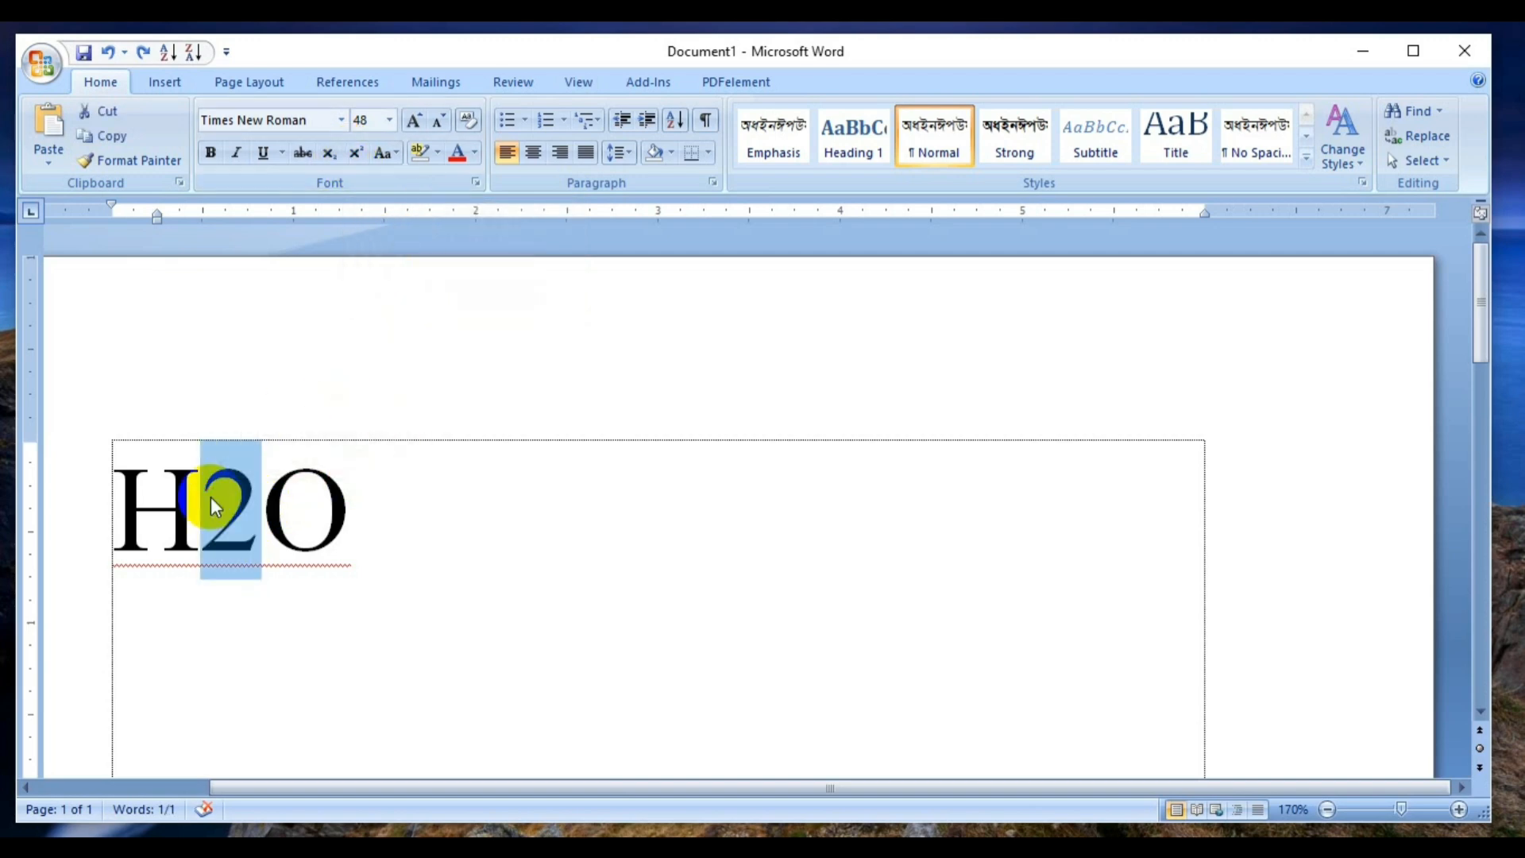
{"action": "key", "text": "ctrl+shift+equal"}
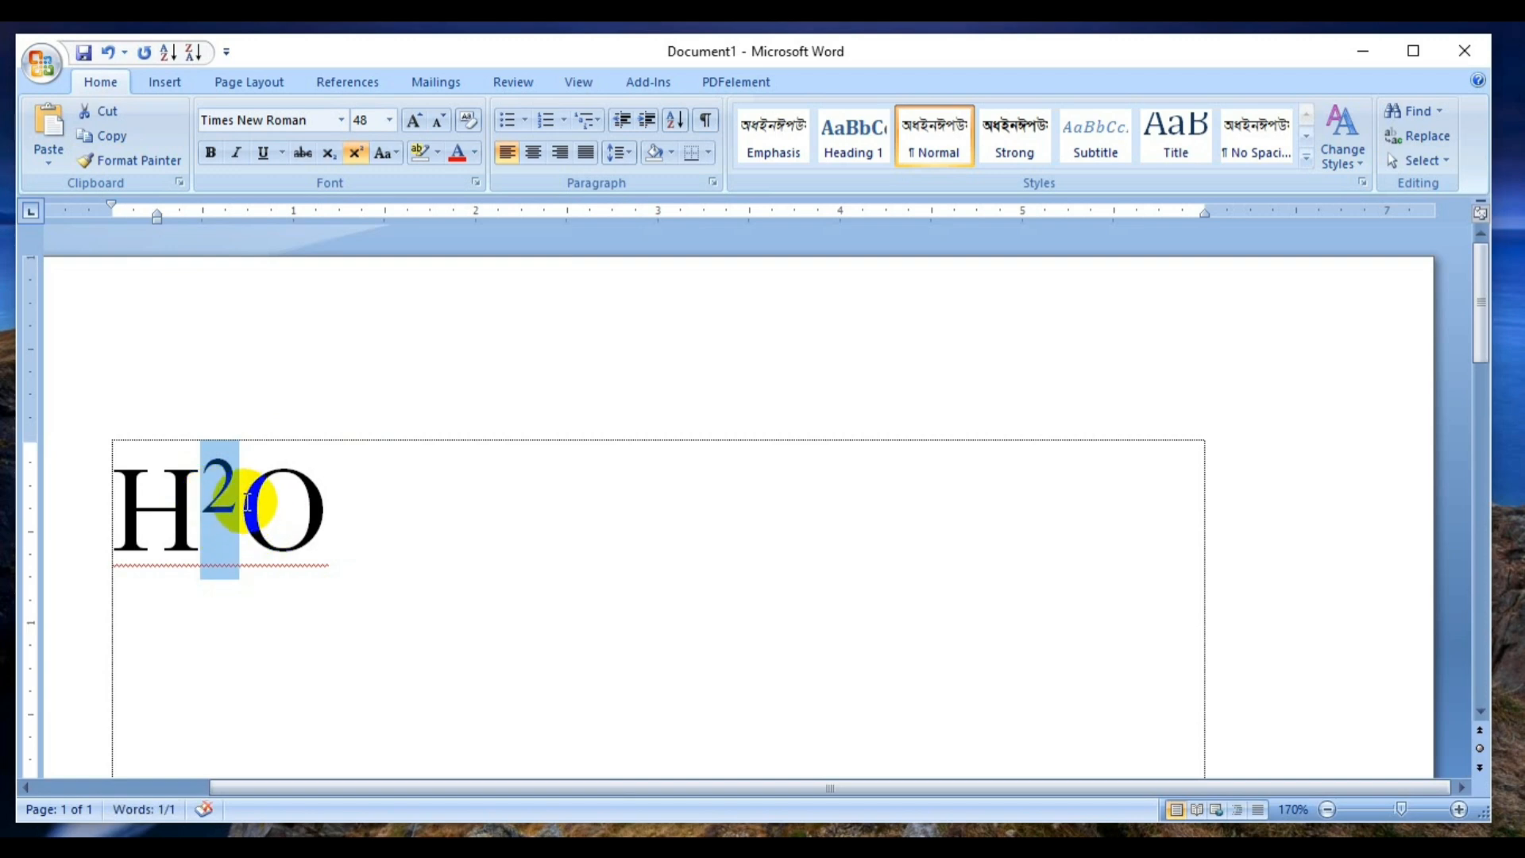
{"action": "key", "text": "ctrl+z"}
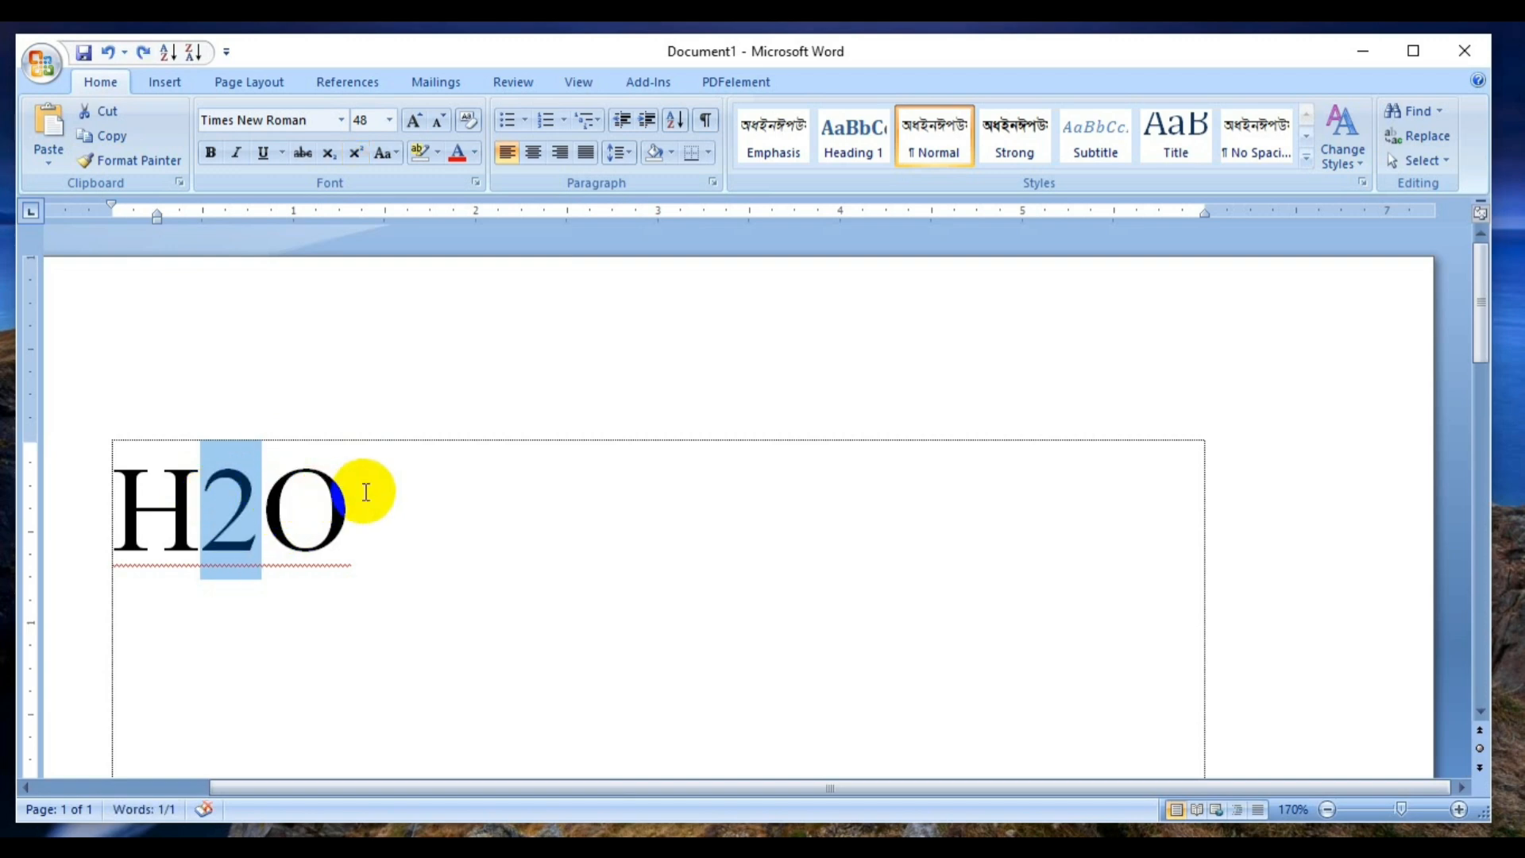
Step: Delete the text "H2O" and restore the word "The" in its place
{"action": "left_click_drag", "start_coordinate": [365, 493], "coordinate": [126, 487]}
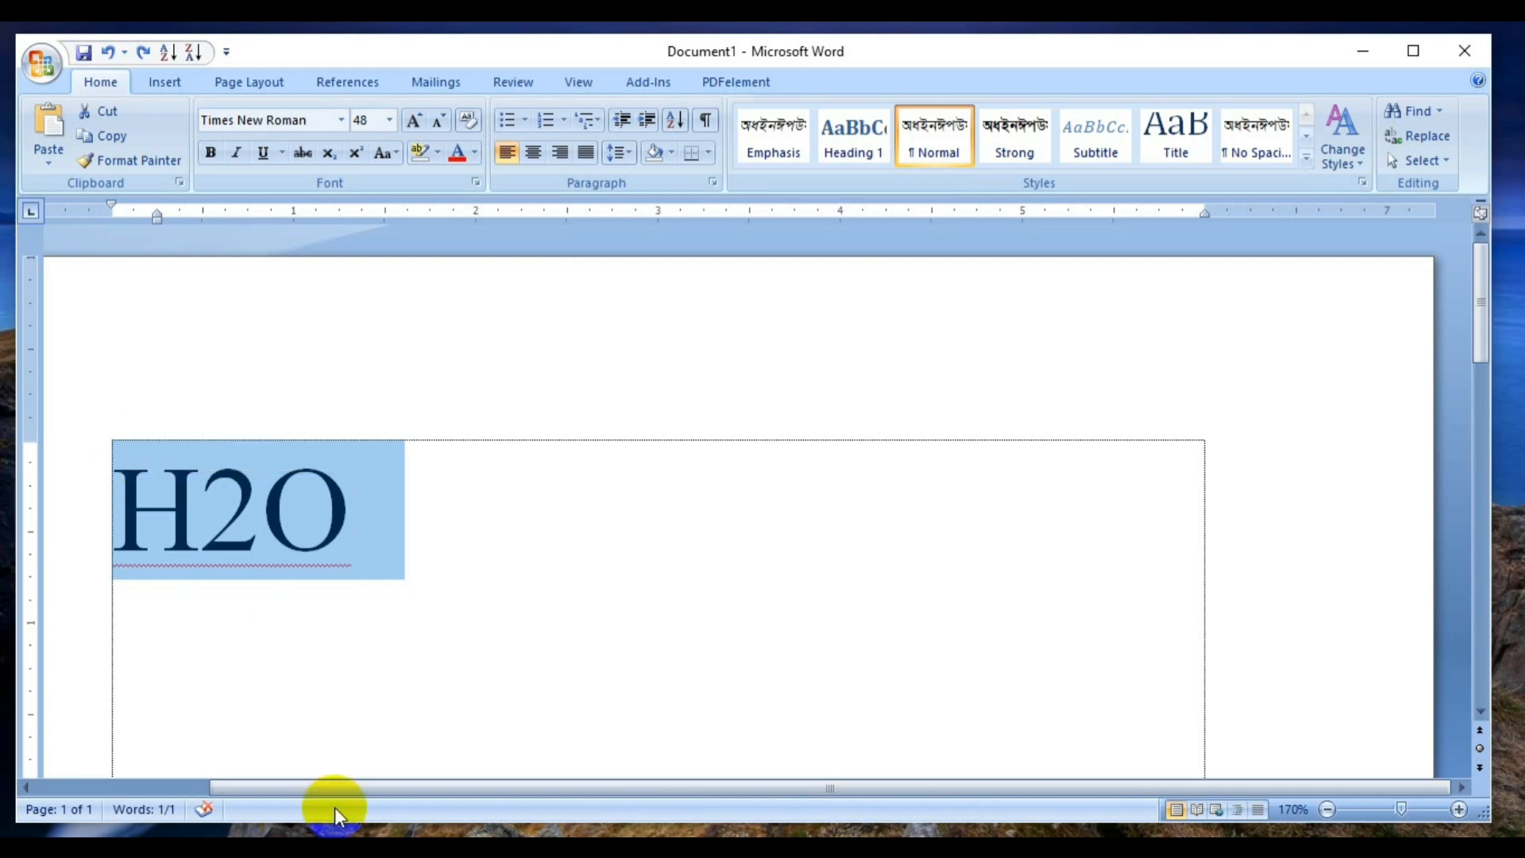
{"action": "key", "text": "Delete"}
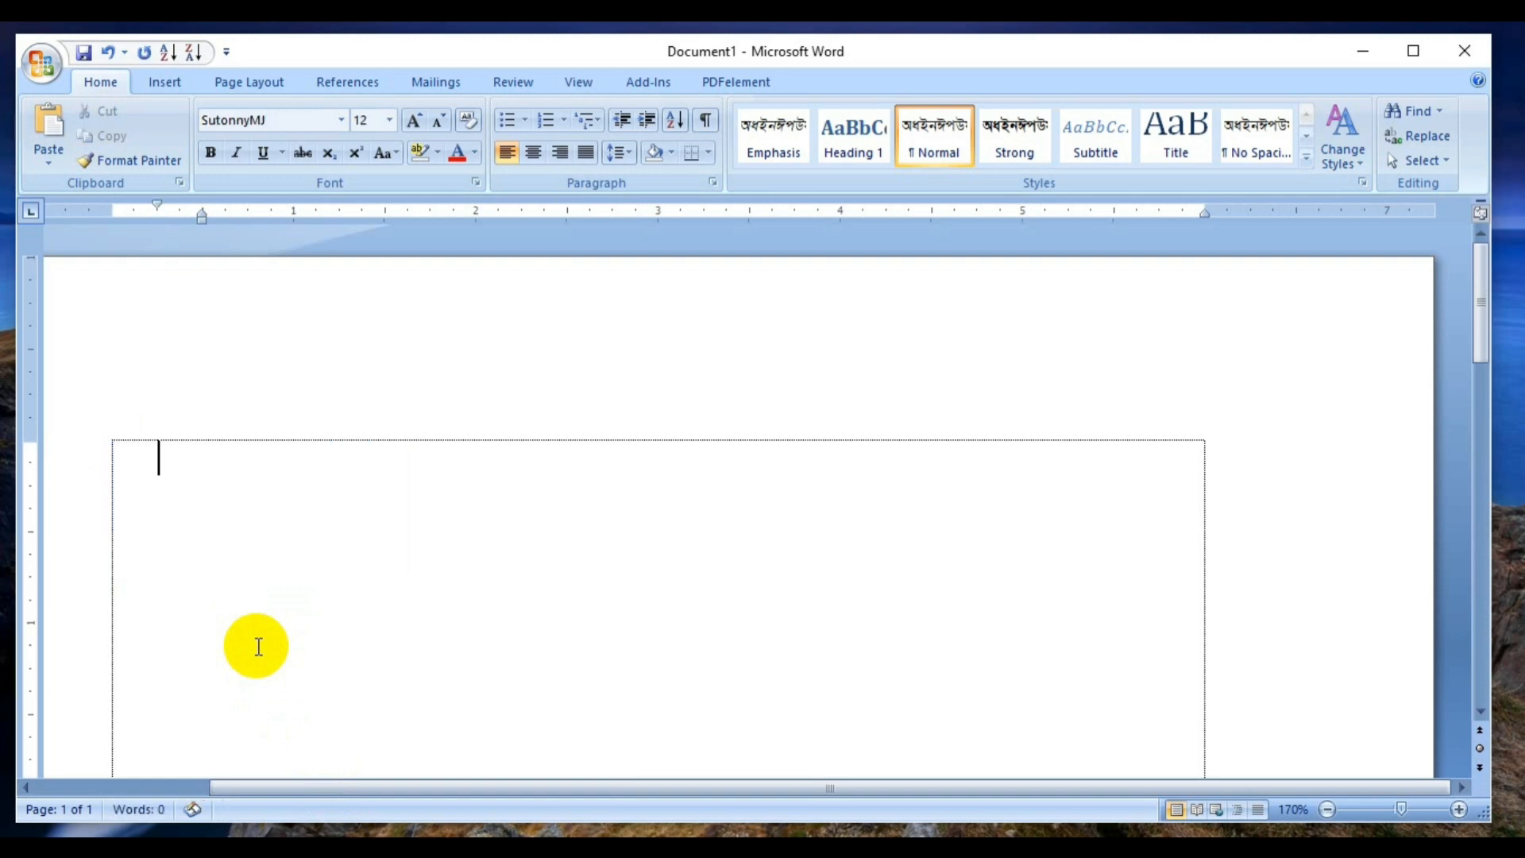
{"action": "key", "text": "ctrl+z"}
{"action": "key", "text": "ctrl+z"}
{"action": "key", "text": "ctrl+z"}
{"action": "key", "text": "ctrl+z"}
{"action": "key", "text": "ctrl+z"}
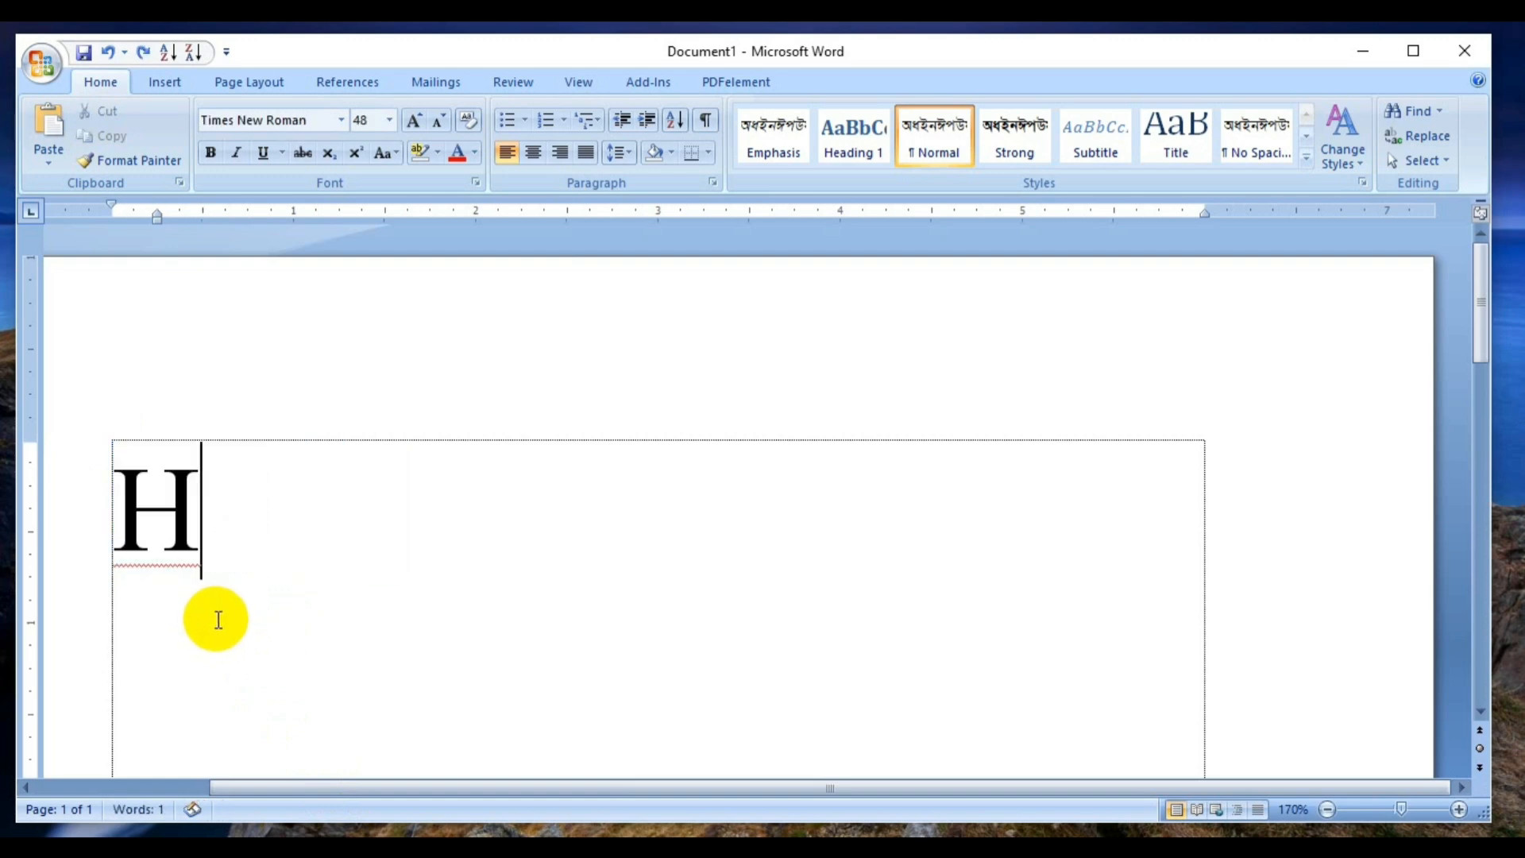
{"action": "type", "text": "The"}
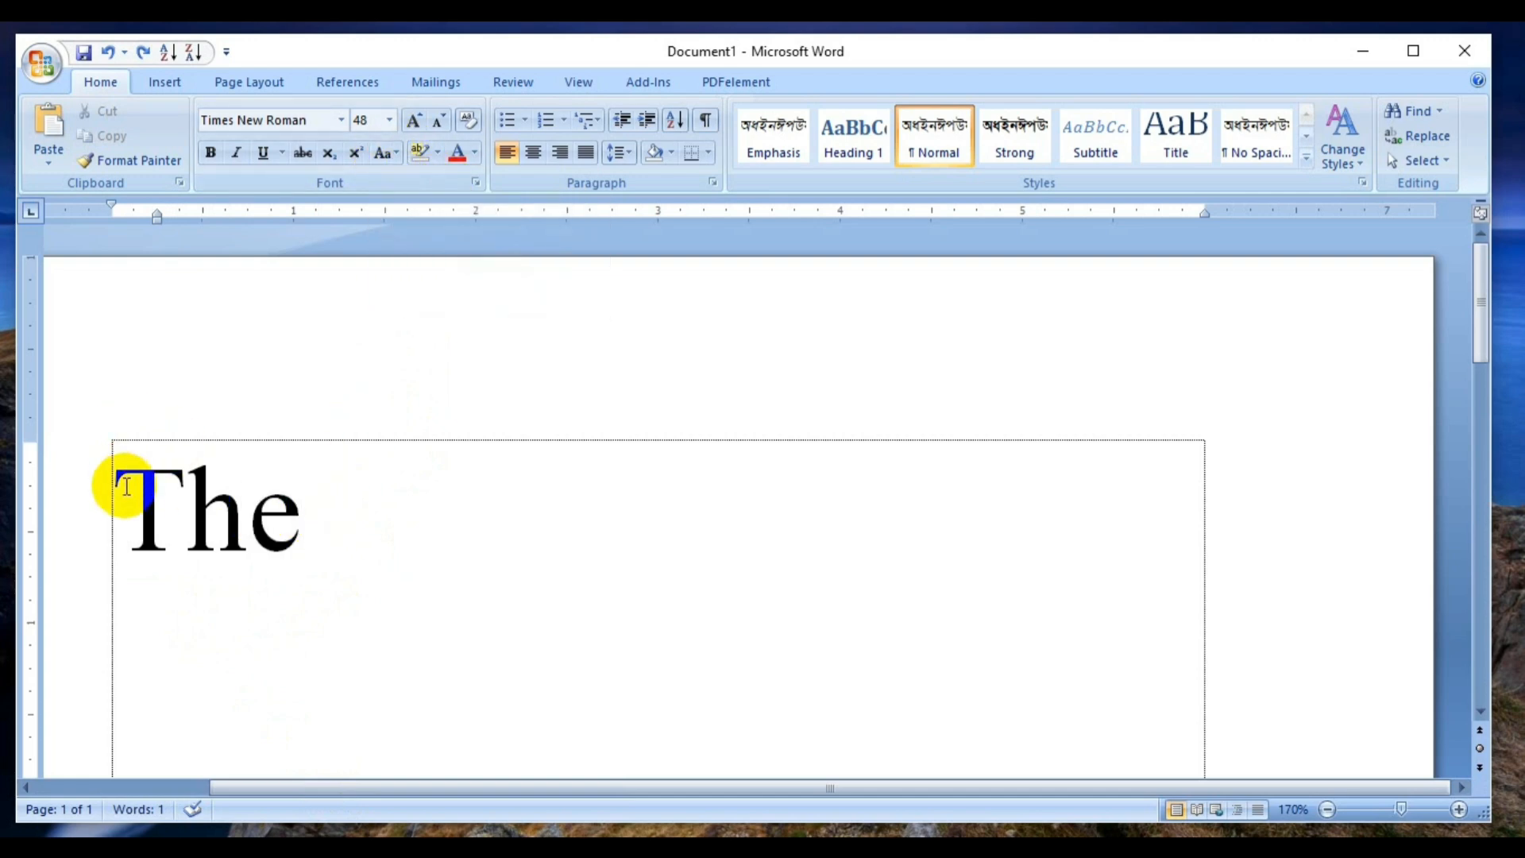
Step: Select the word "The", try the lowercase option of Change Case on it, and undo the change
{"action": "left_click_drag", "start_coordinate": [119, 486], "coordinate": [300, 488]}
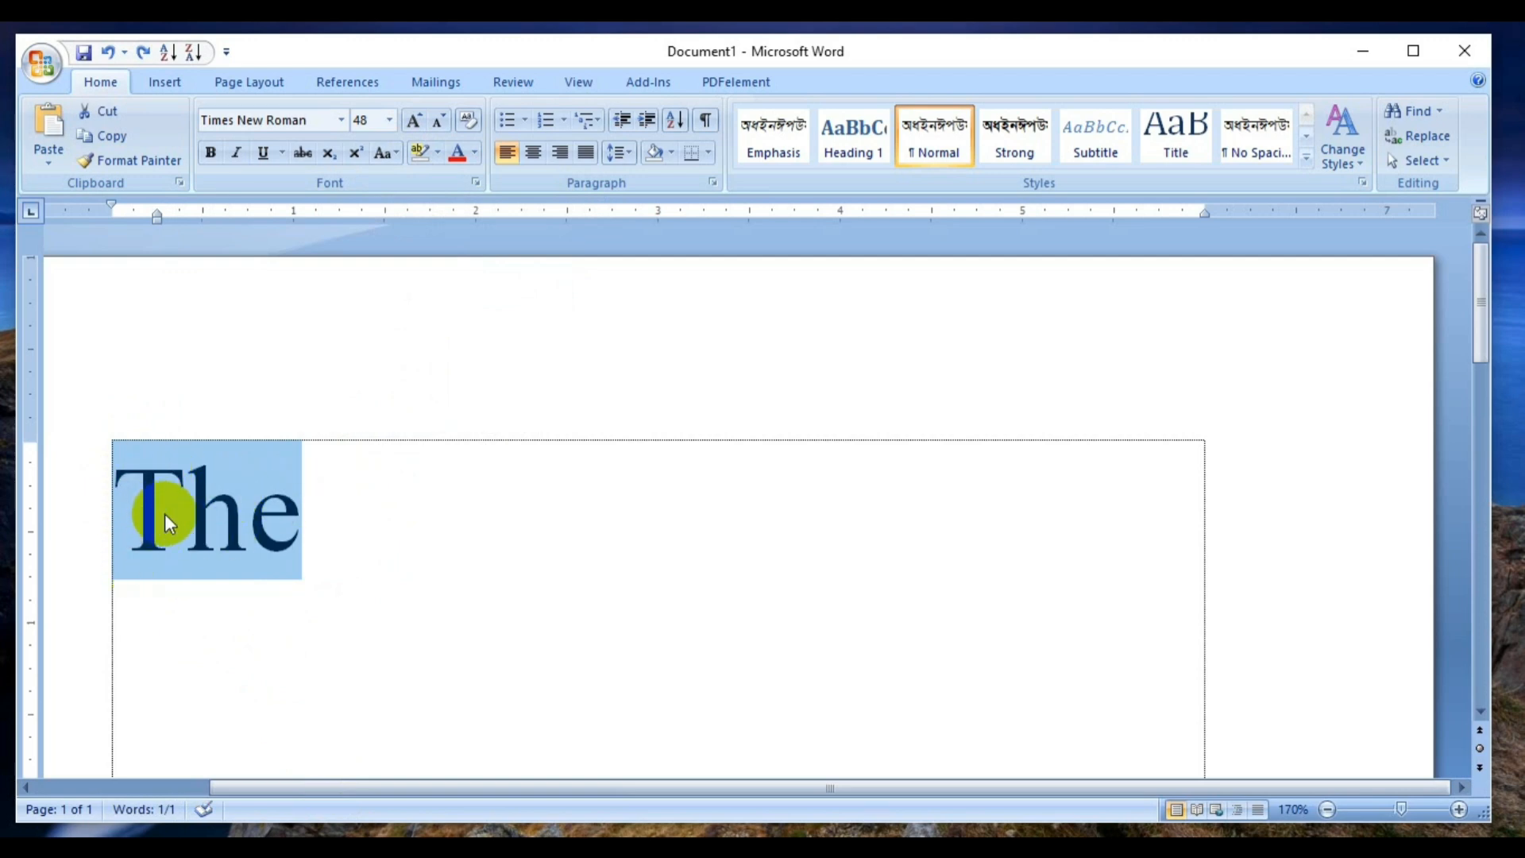
{"action": "left_click", "coordinate": [394, 150]}
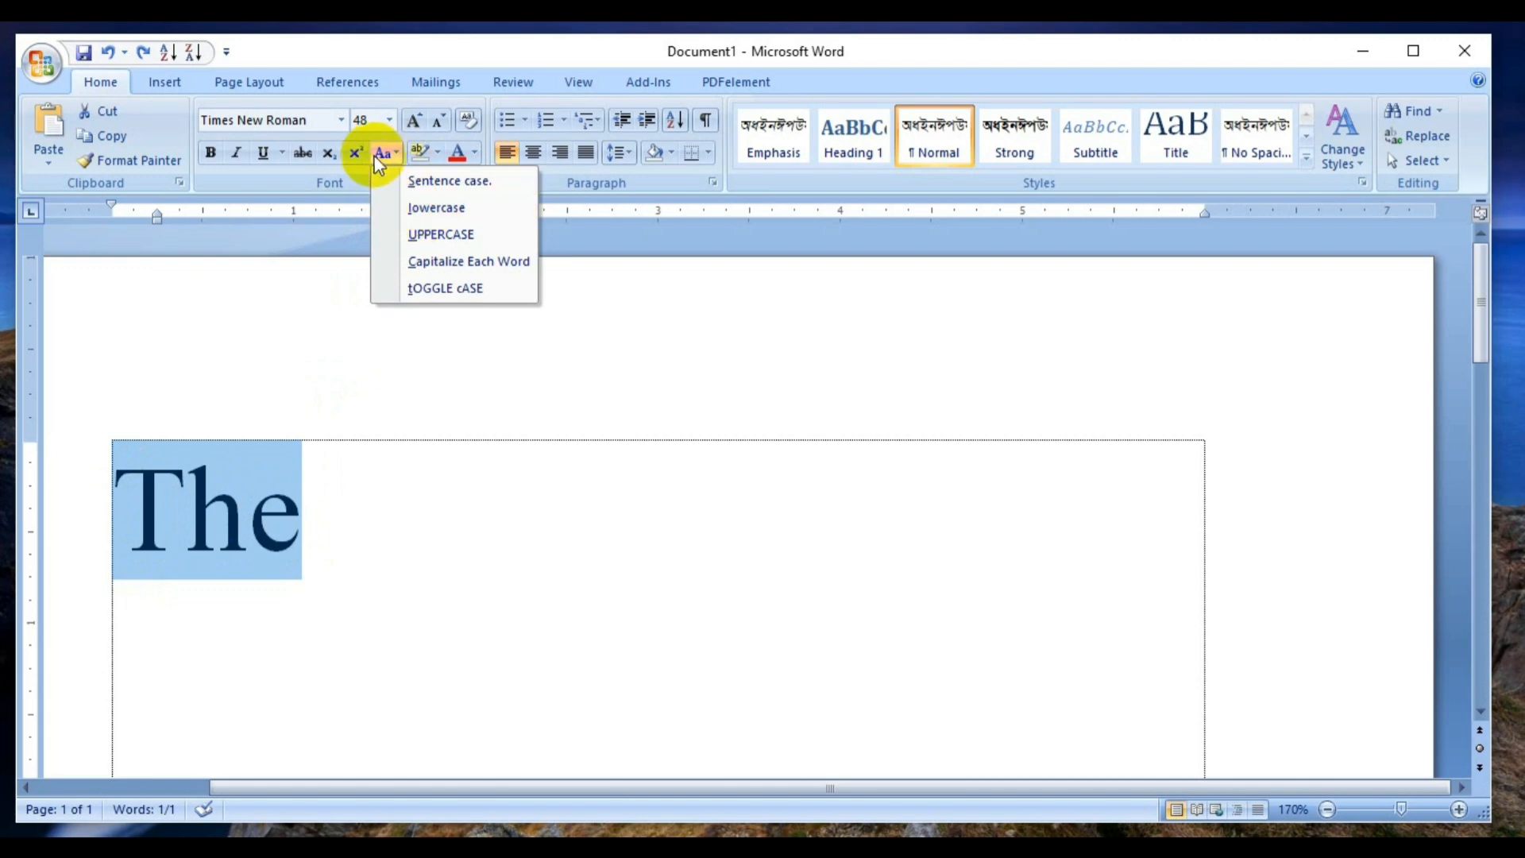
{"action": "left_click", "coordinate": [397, 151]}
{"action": "left_click", "coordinate": [397, 152]}
{"action": "left_click", "coordinate": [397, 152]}
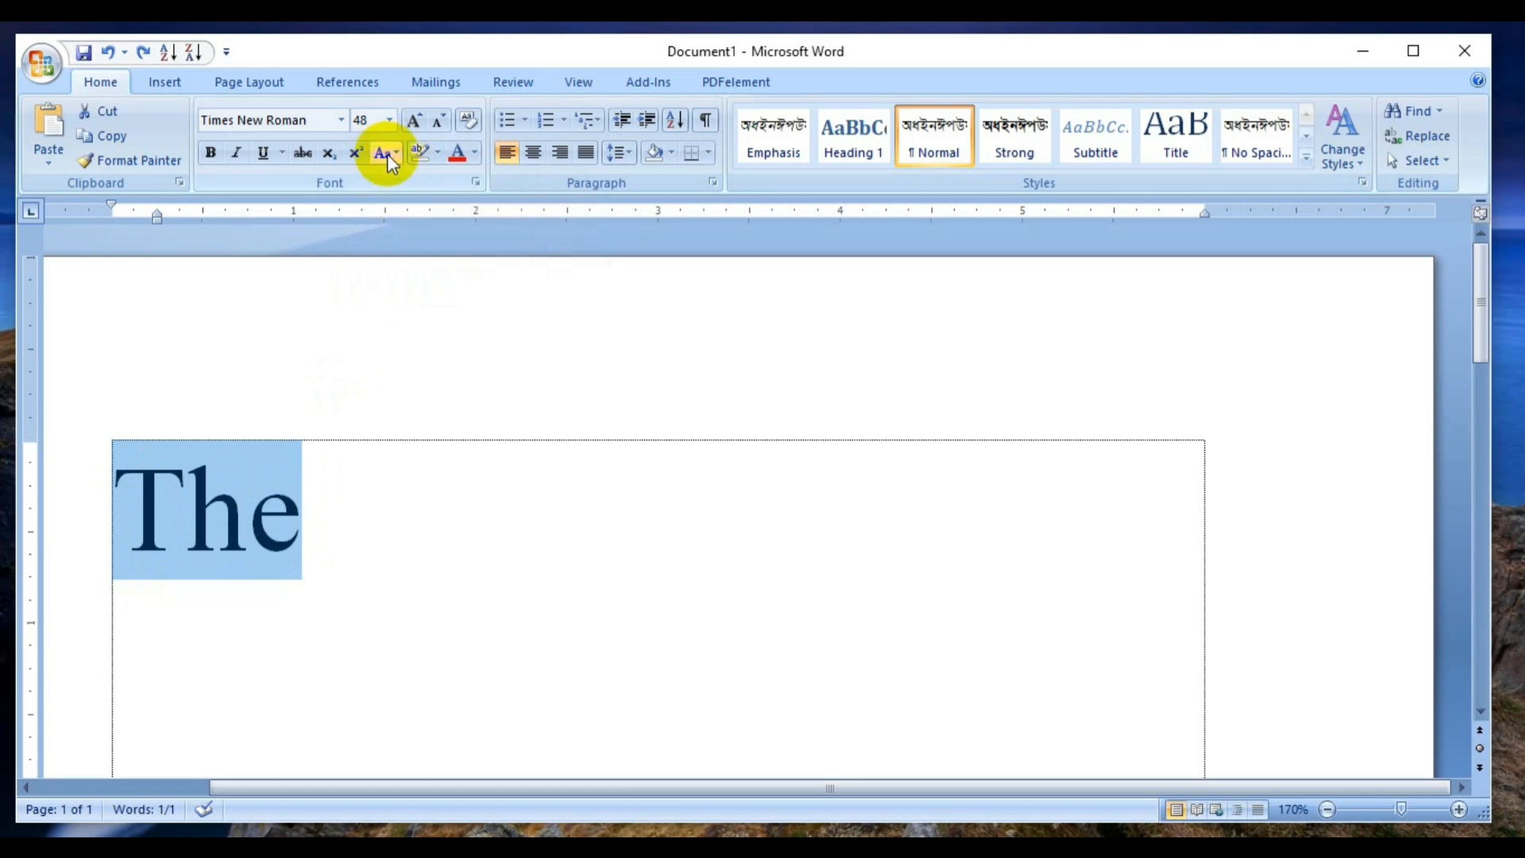
{"action": "left_click", "coordinate": [398, 152]}
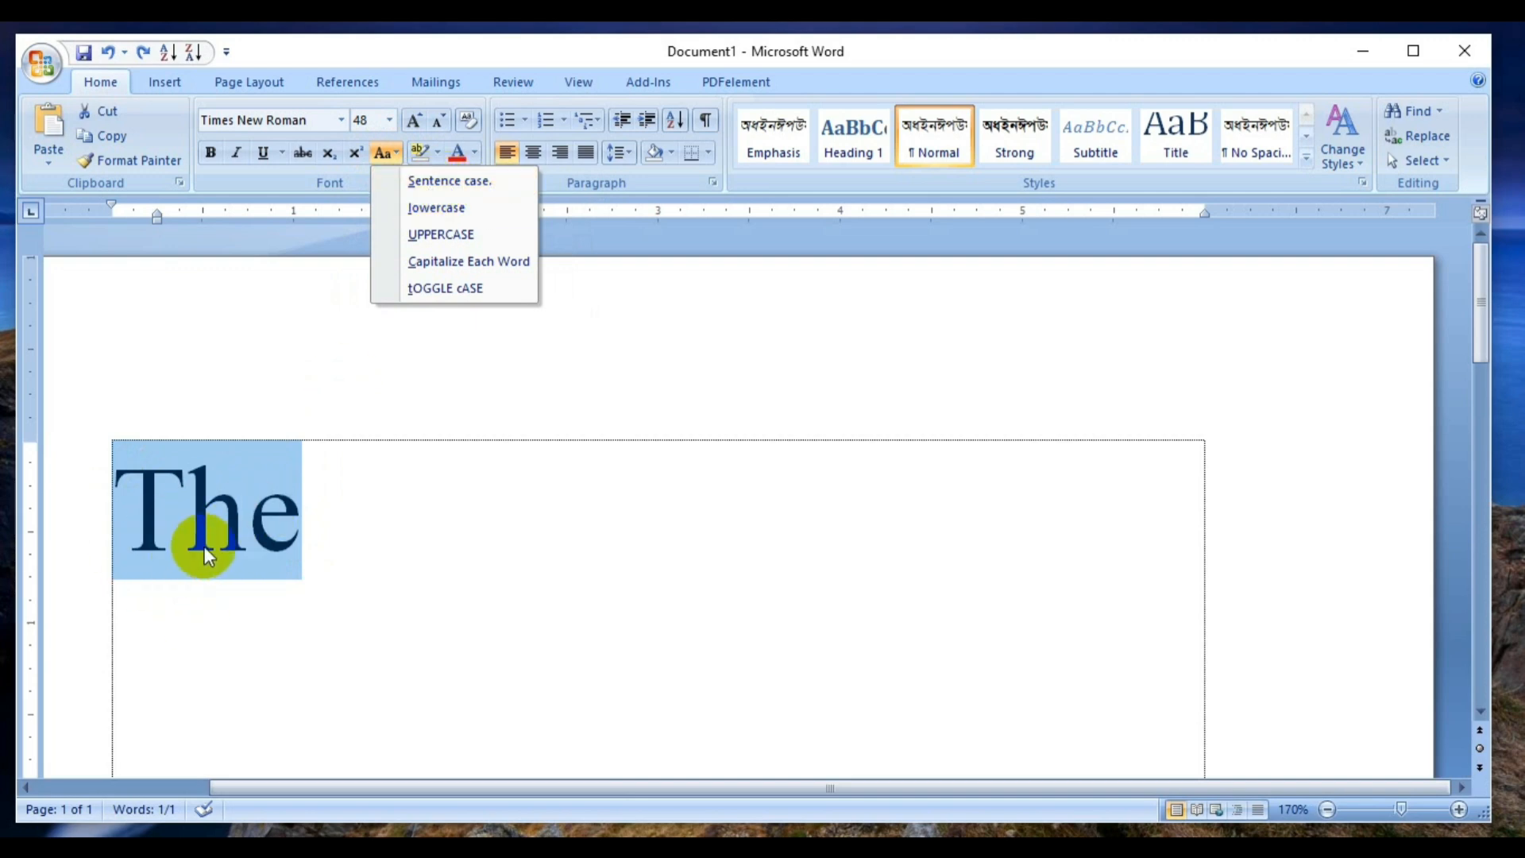
{"action": "left_click", "coordinate": [459, 211]}
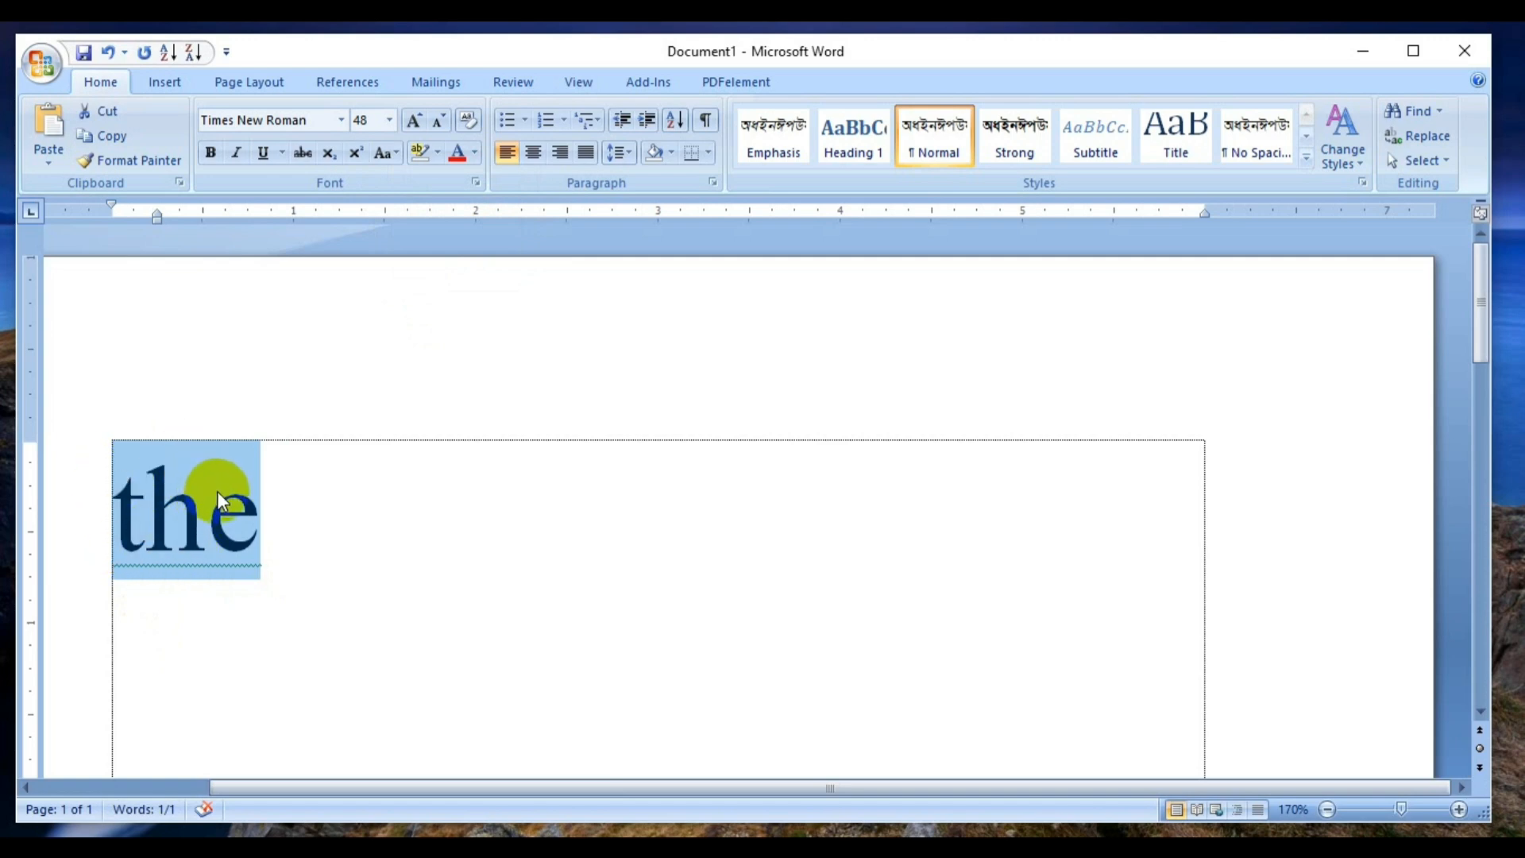
{"action": "key", "text": "ctrl+z"}
Step: Add "the the" after "The" and apply Sentence case to the whole line
{"action": "left_click", "coordinate": [303, 512]}
{"action": "type", "text": "the the"}
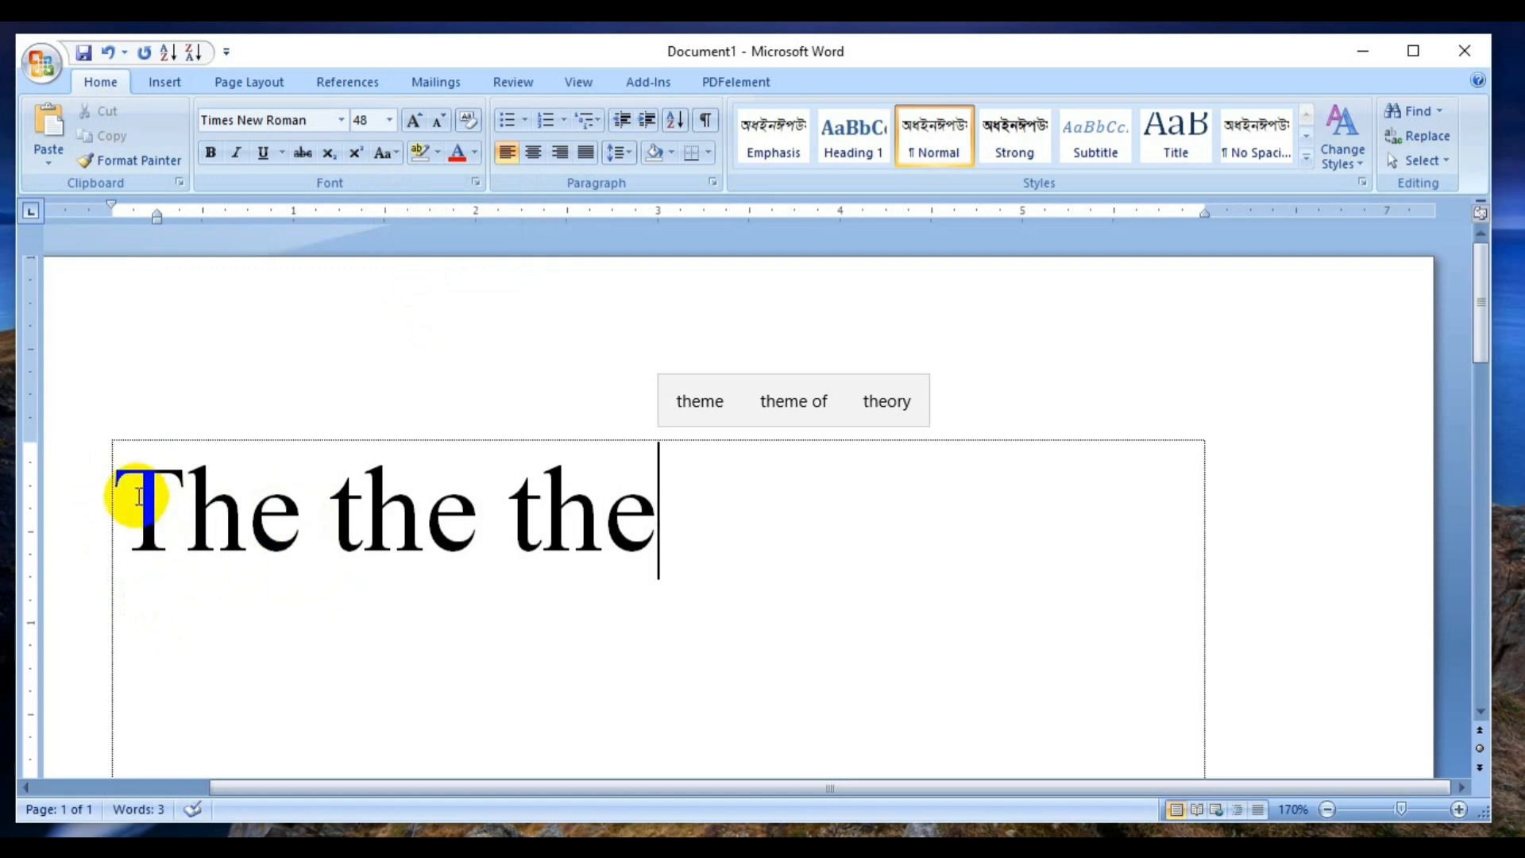
{"action": "left_click_drag", "start_coordinate": [129, 504], "coordinate": [658, 489]}
{"action": "left_click", "coordinate": [386, 153]}
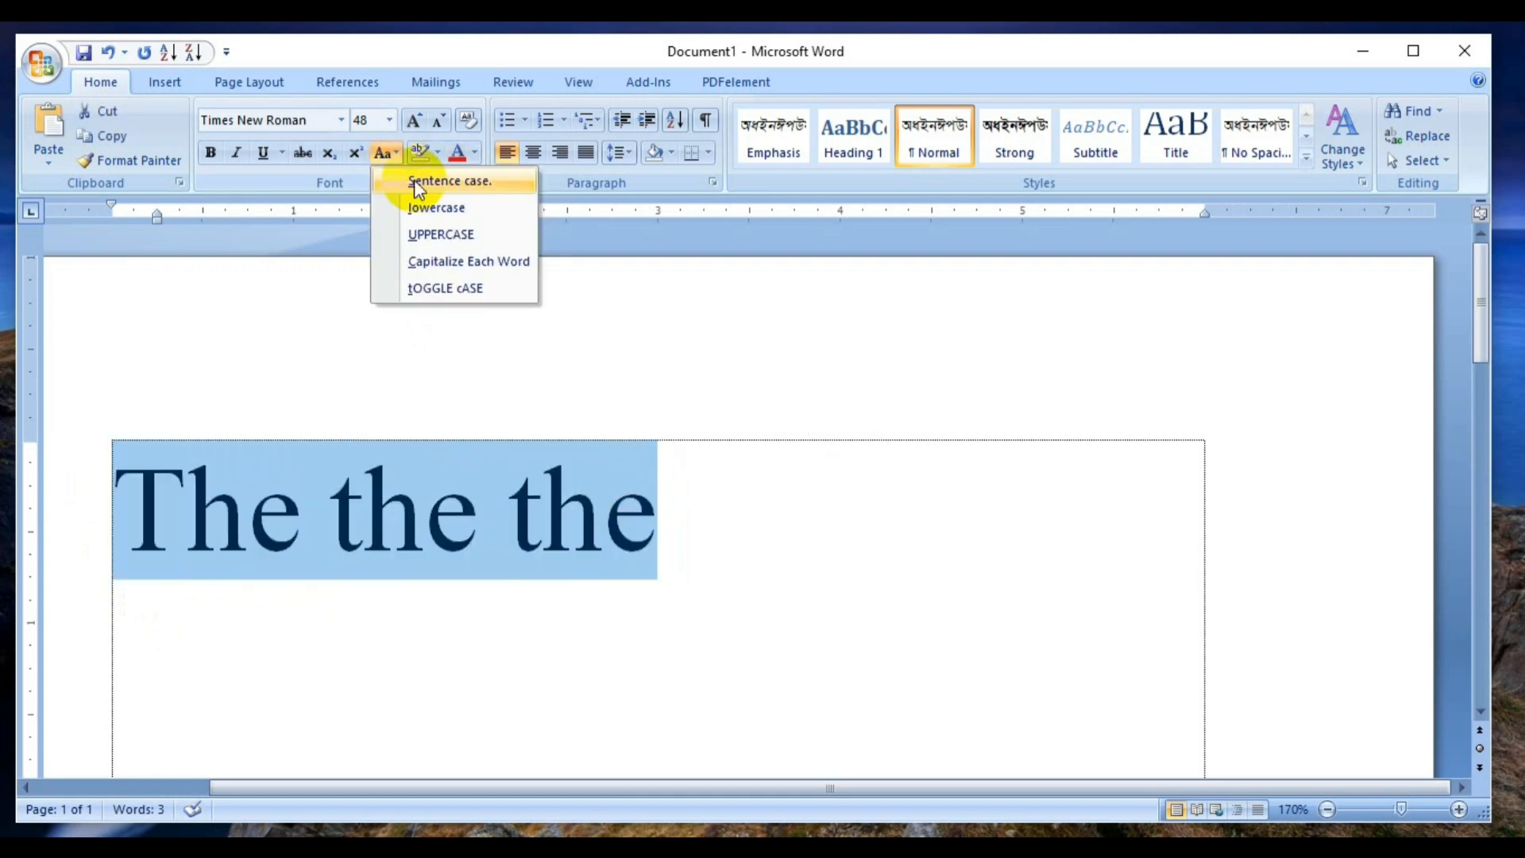
{"action": "left_click", "coordinate": [467, 183]}
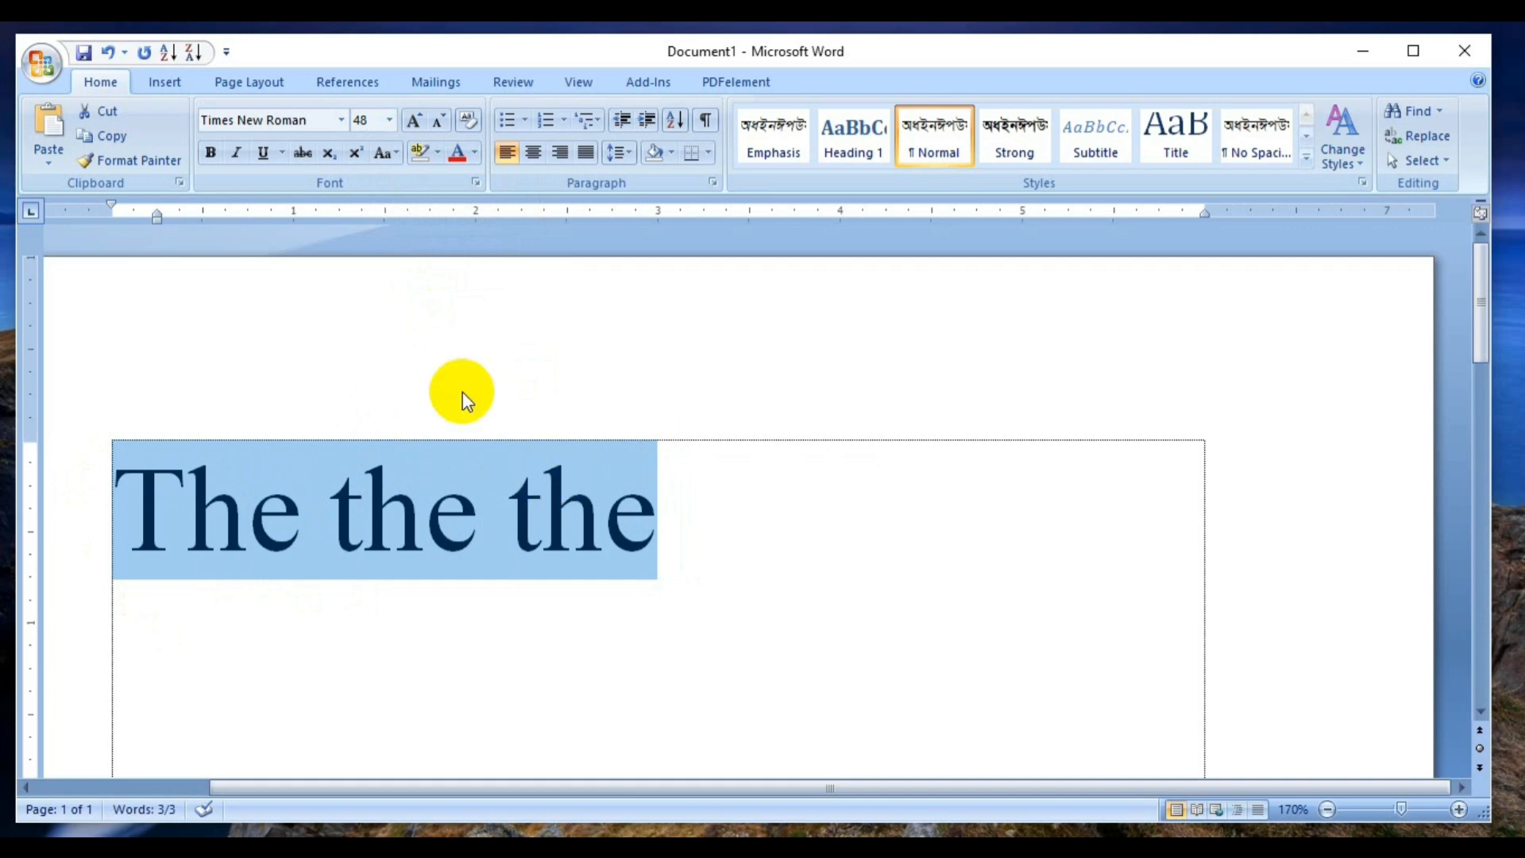
Step: Change the case of the selected line to lowercase, followed by UPPERCASE
{"action": "left_click", "coordinate": [397, 152]}
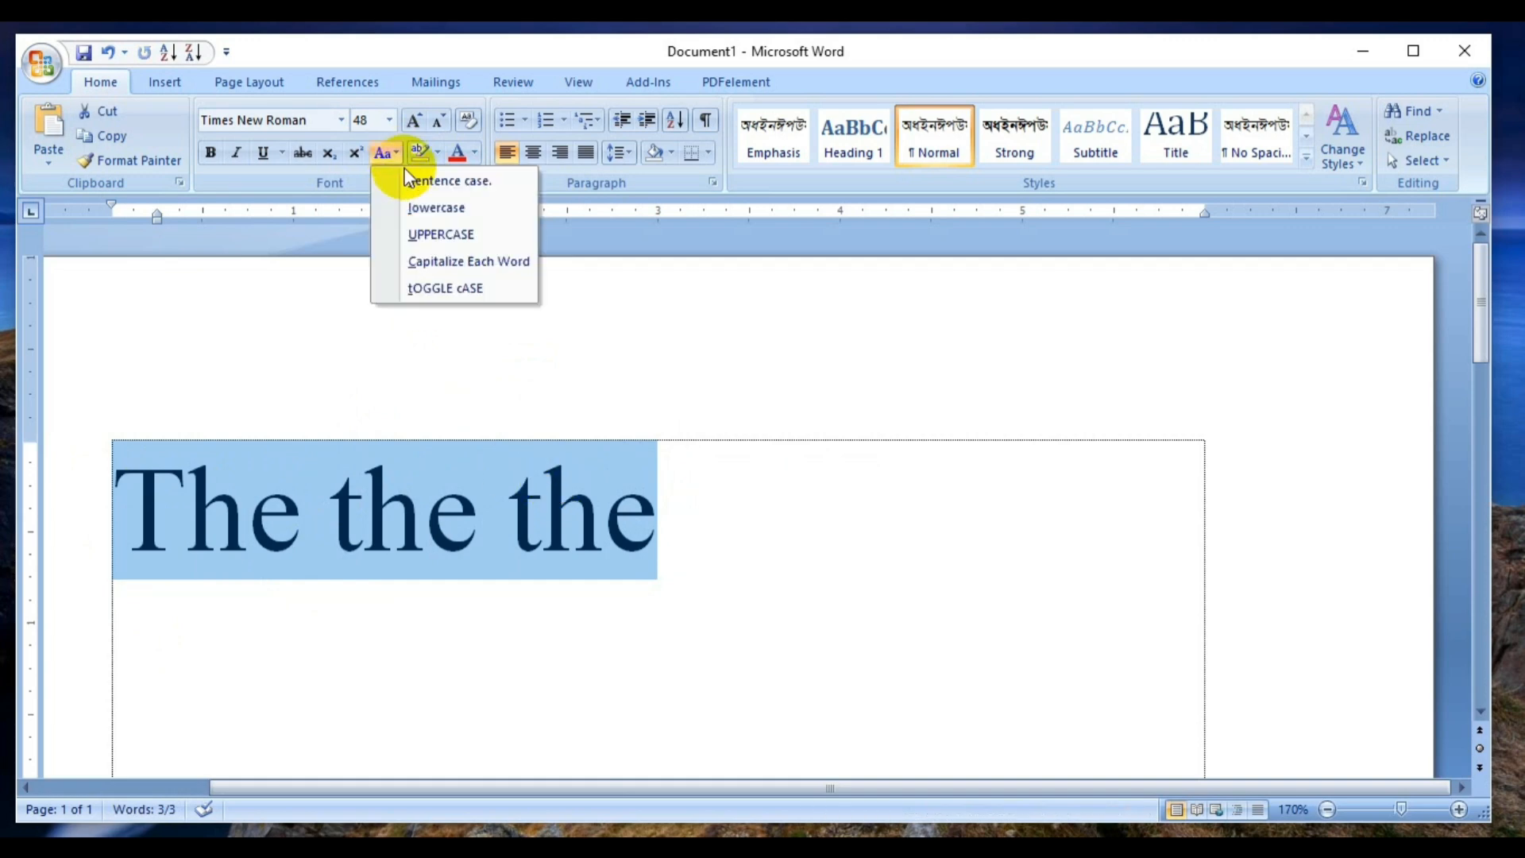
{"action": "left_click", "coordinate": [439, 209]}
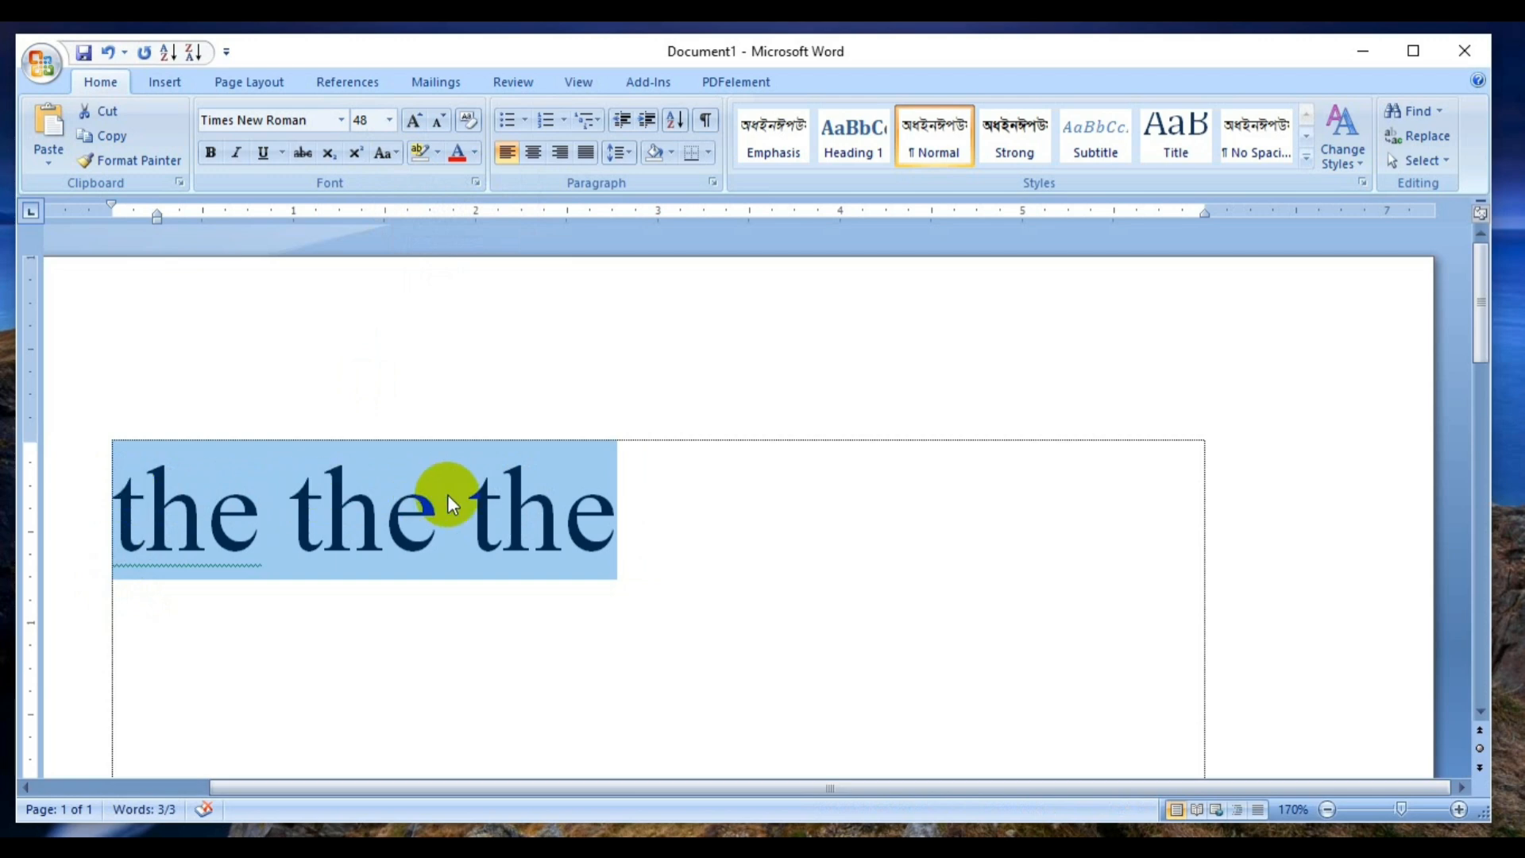
{"action": "left_click", "coordinate": [386, 154]}
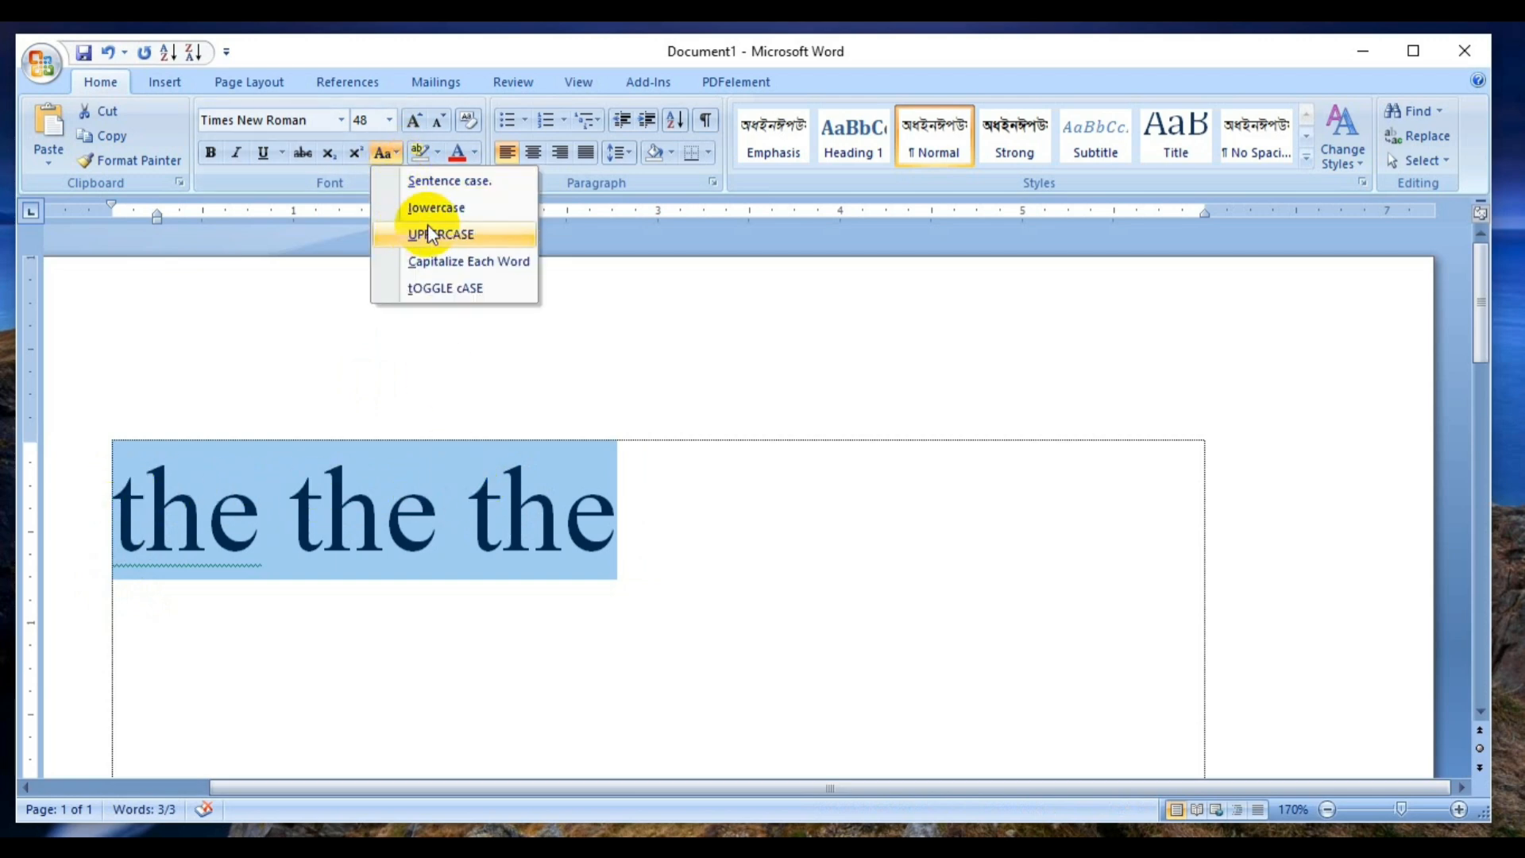
{"action": "left_click", "coordinate": [482, 238]}
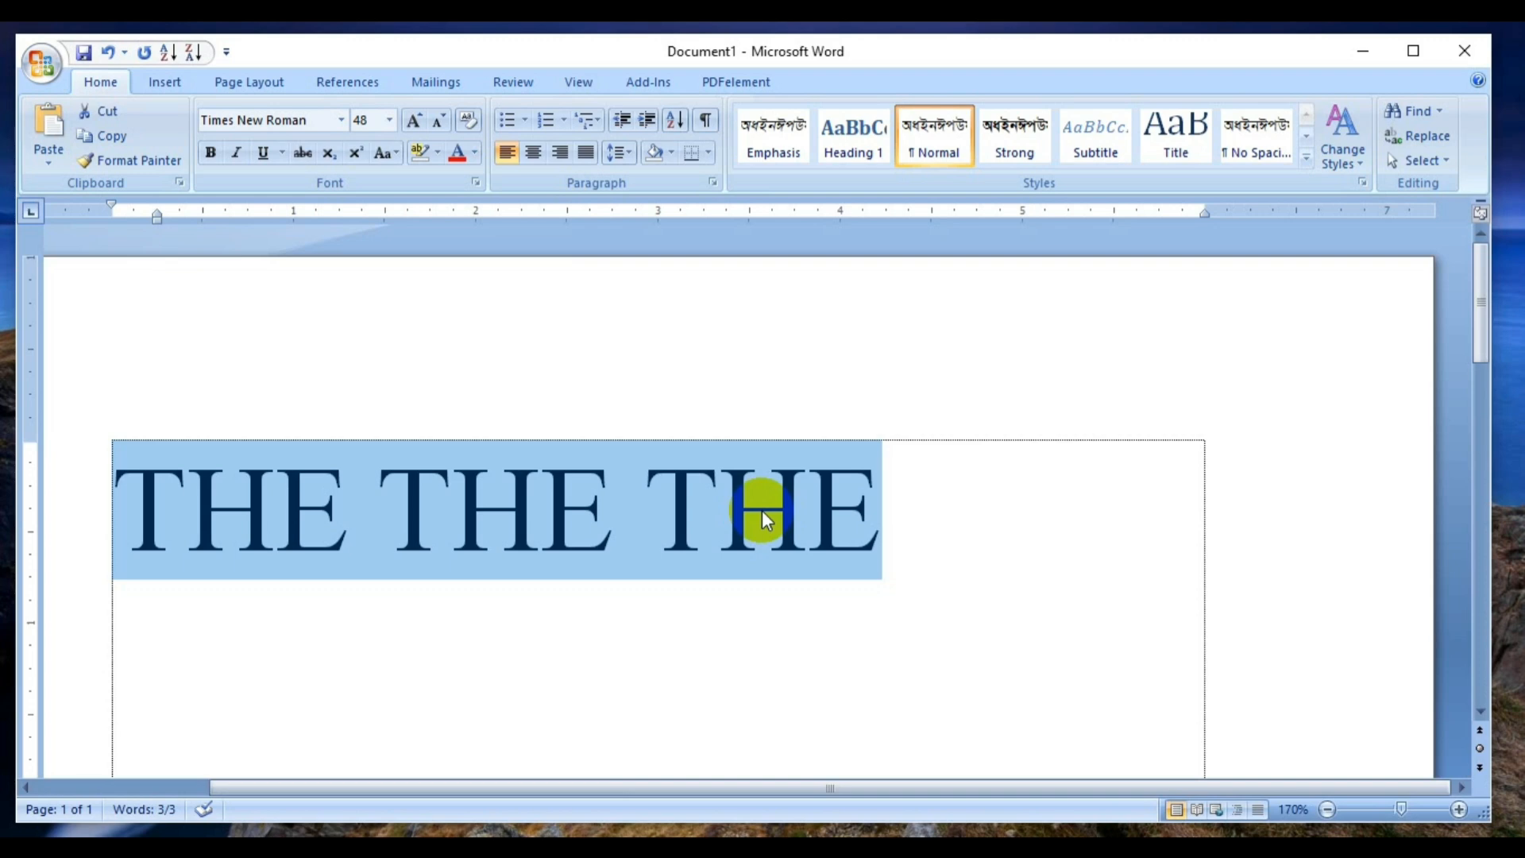
Step: Apply Capitalize Each Word to the selected line
{"action": "left_click", "coordinate": [397, 157]}
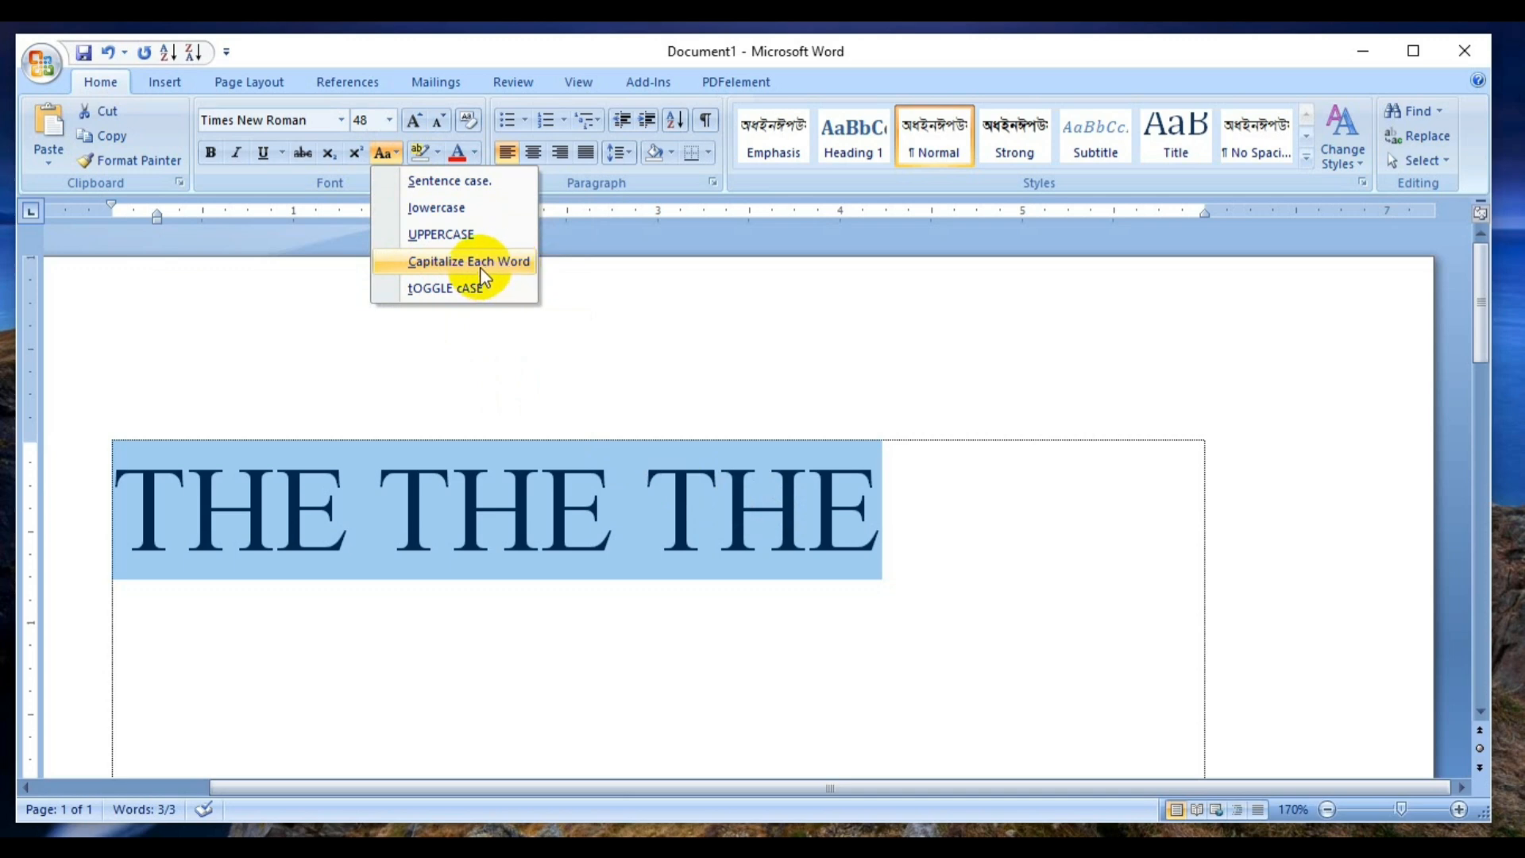
{"action": "left_click", "coordinate": [436, 265]}
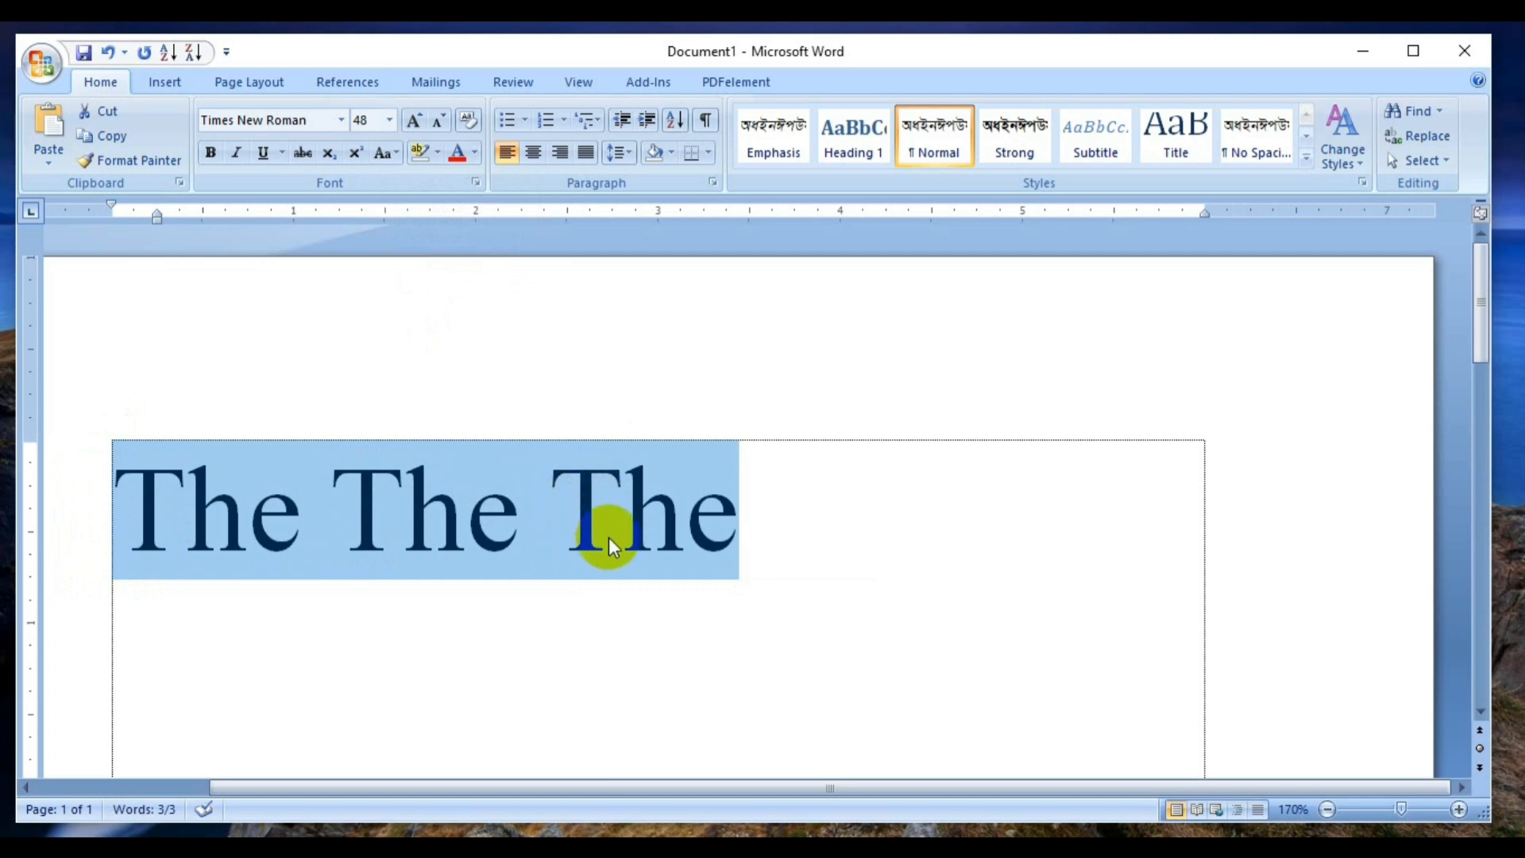
Step: Try tOGGLE cASE on the selected line and return it to "The The The"
{"action": "left_click", "coordinate": [394, 149]}
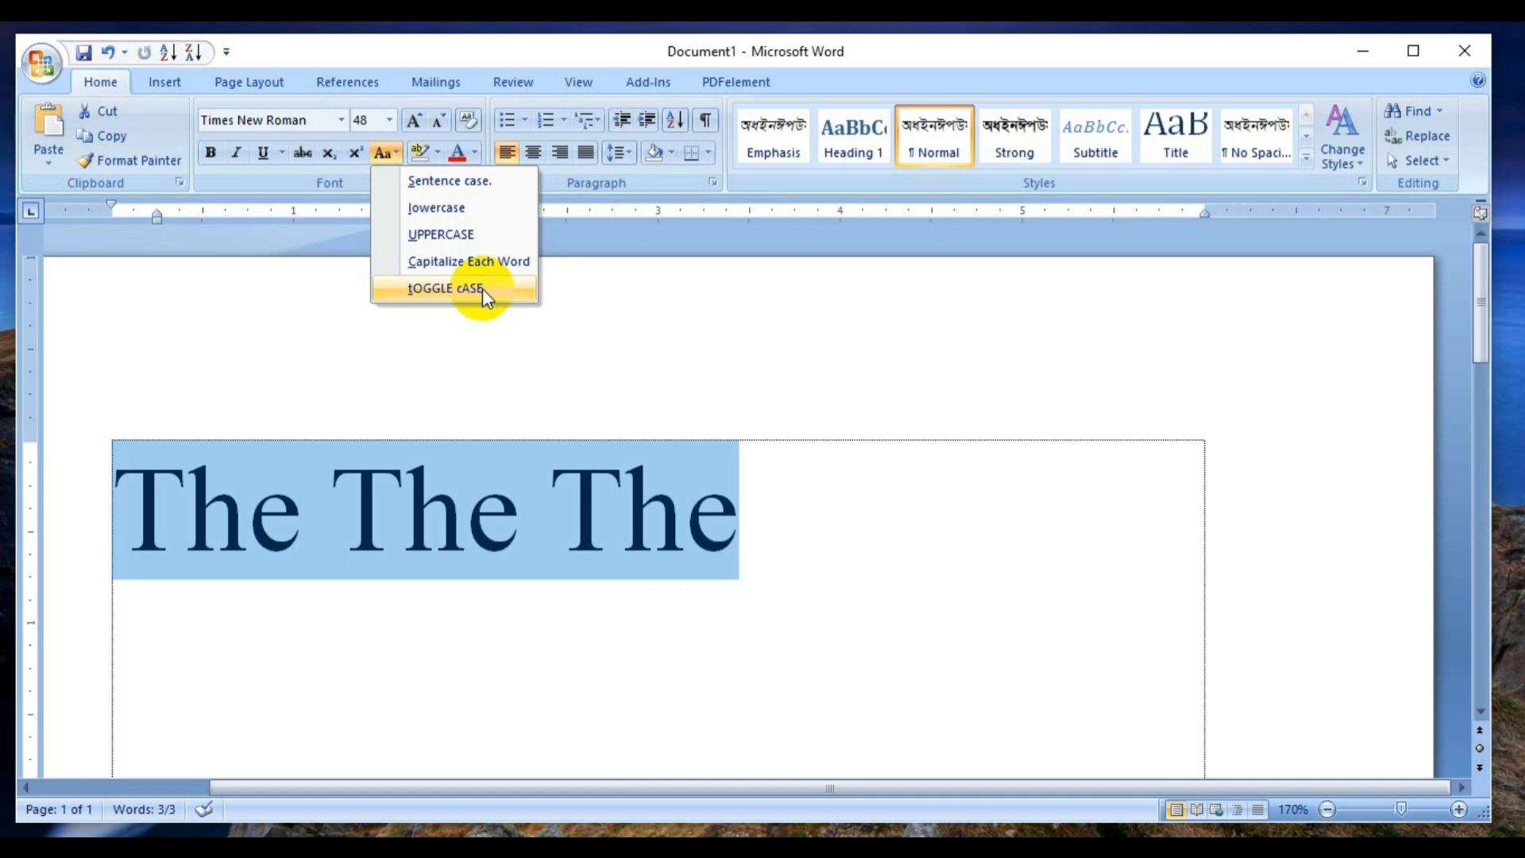
{"action": "left_click", "coordinate": [483, 288]}
{"action": "left_click", "coordinate": [388, 155]}
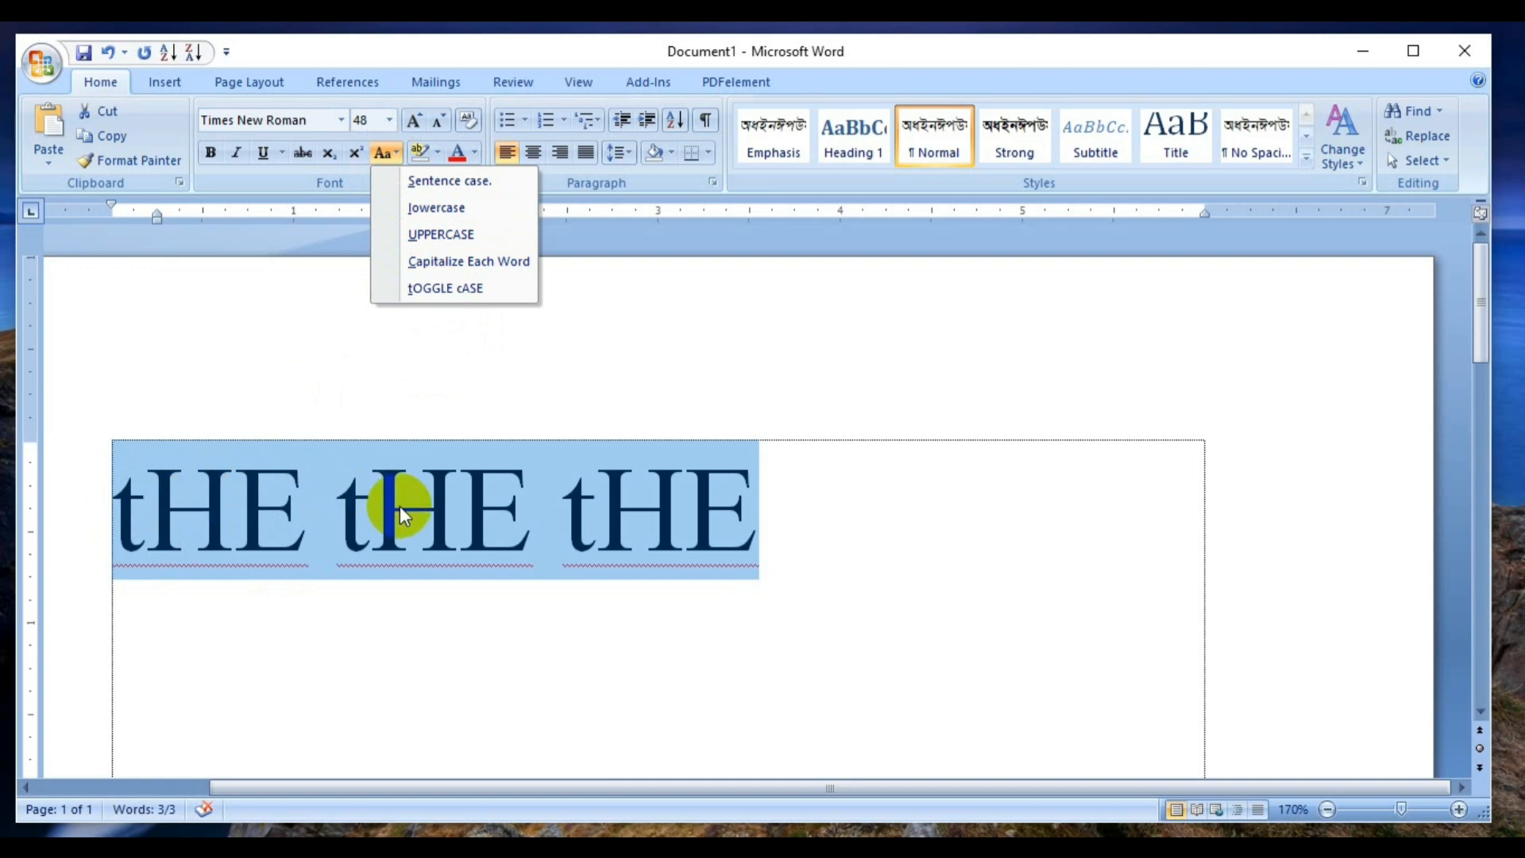
{"action": "left_click", "coordinate": [445, 262]}
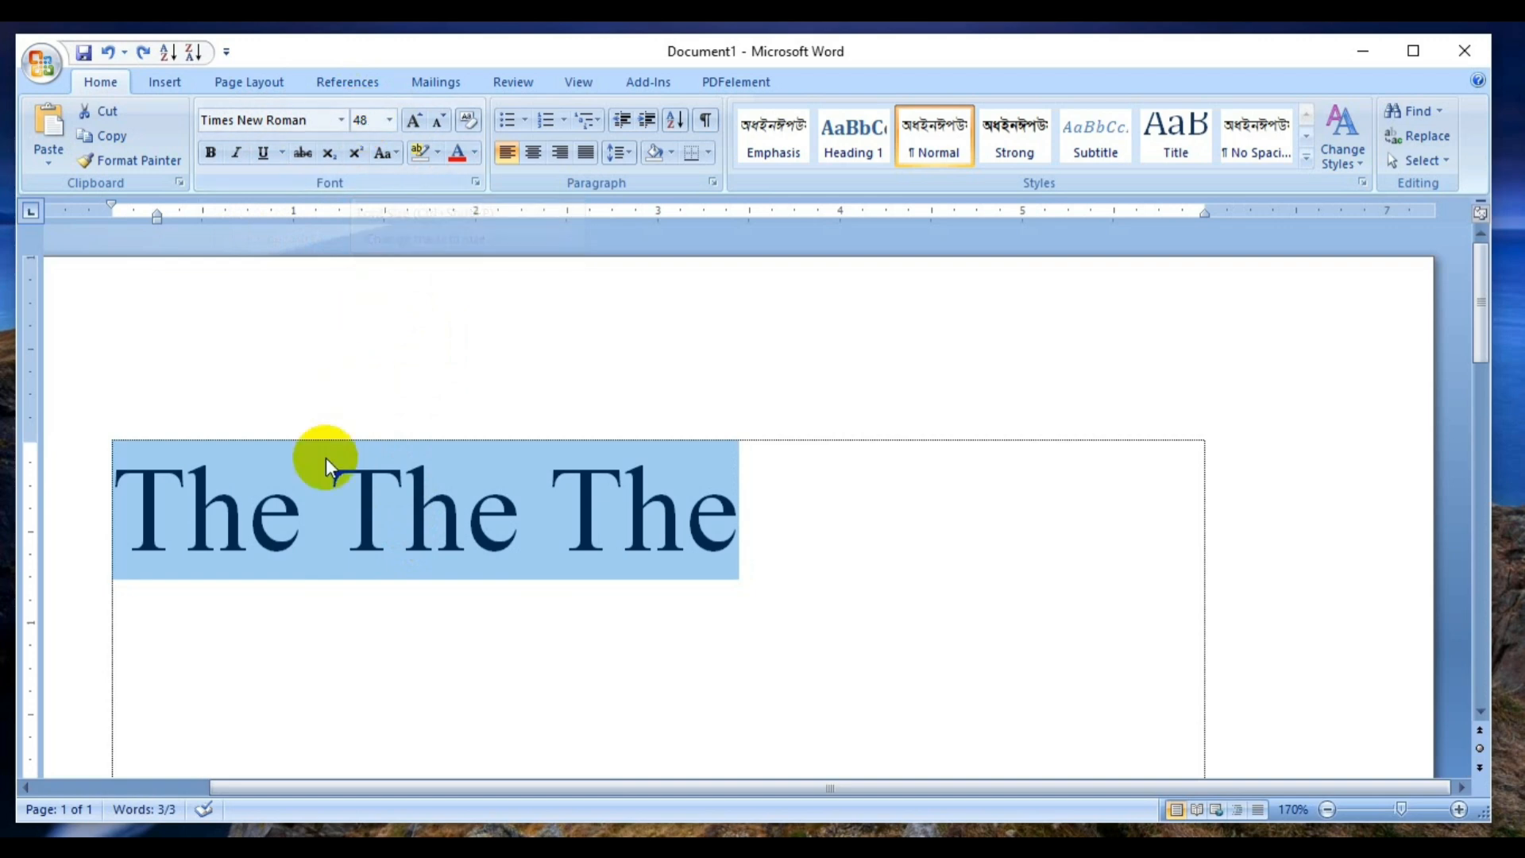
{"action": "left_click", "coordinate": [341, 124]}
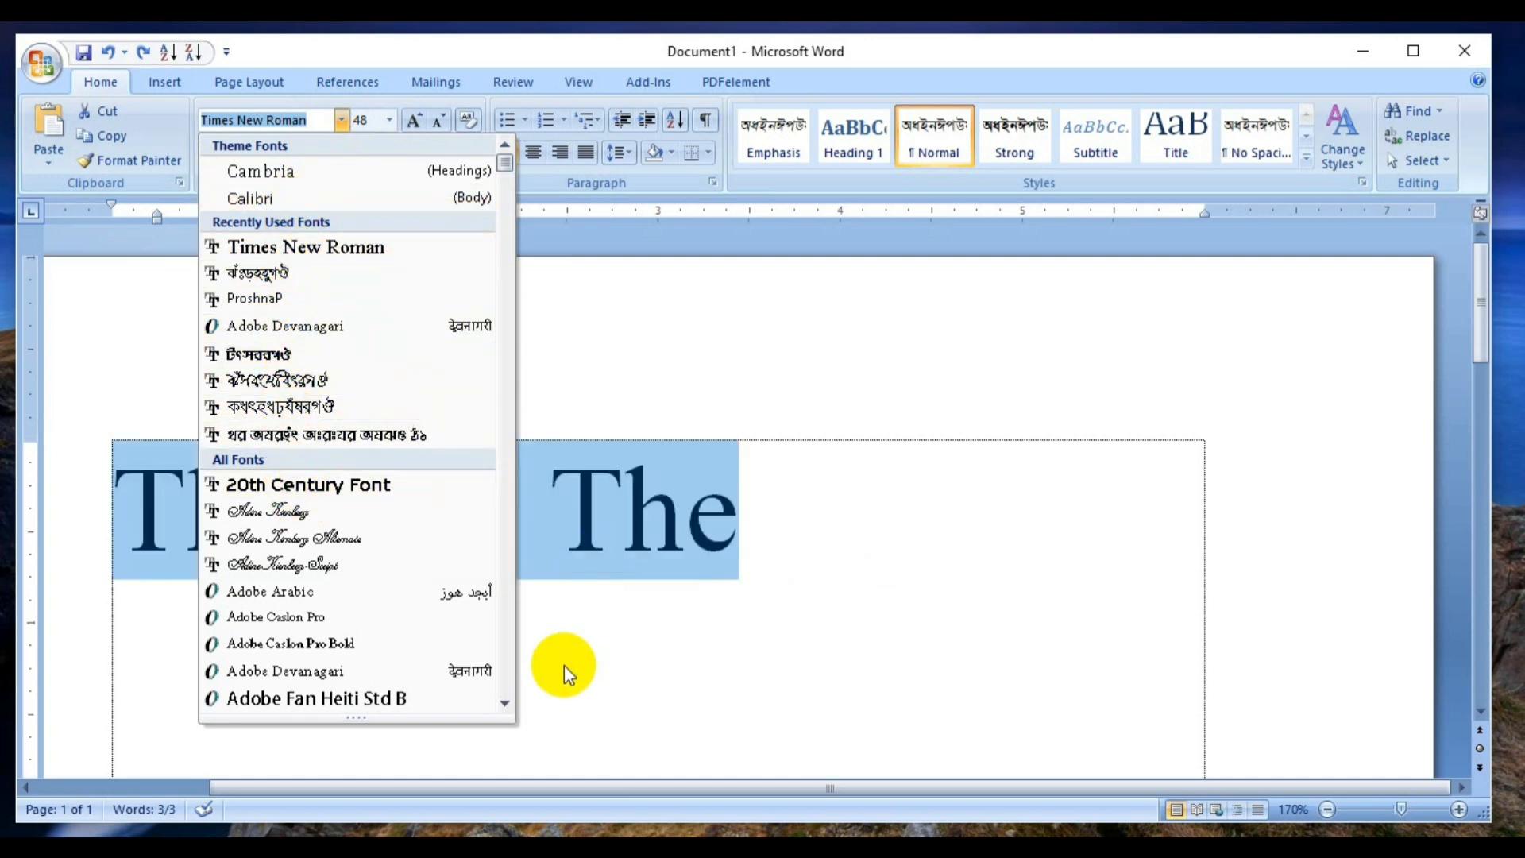
{"action": "left_click_drag", "start_coordinate": [633, 786], "coordinate": [436, 789]}
{"action": "left_click", "coordinate": [340, 119]}
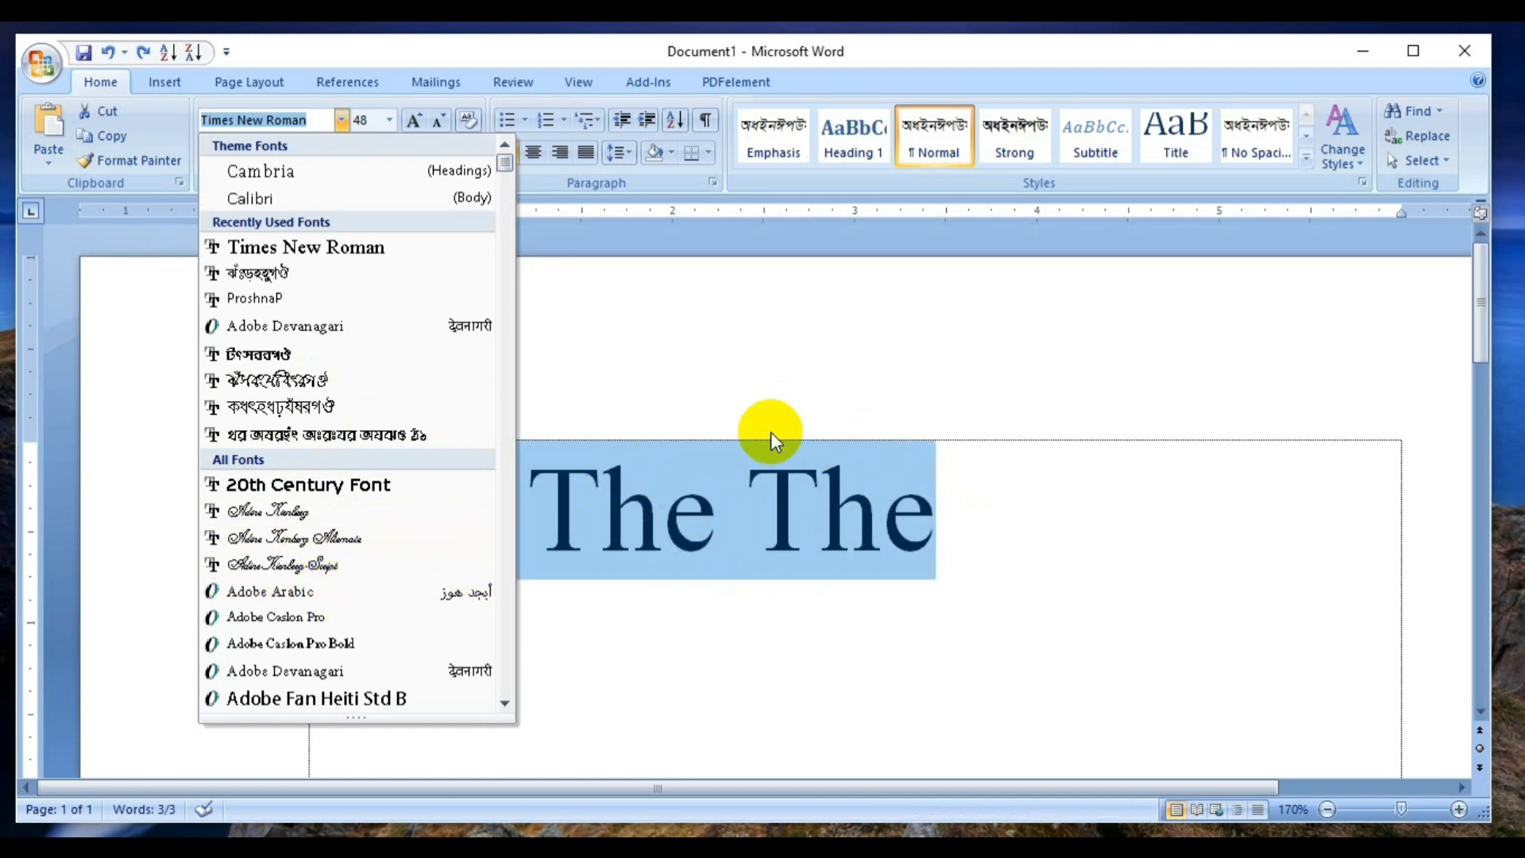
{"action": "left_click", "coordinate": [656, 499]}
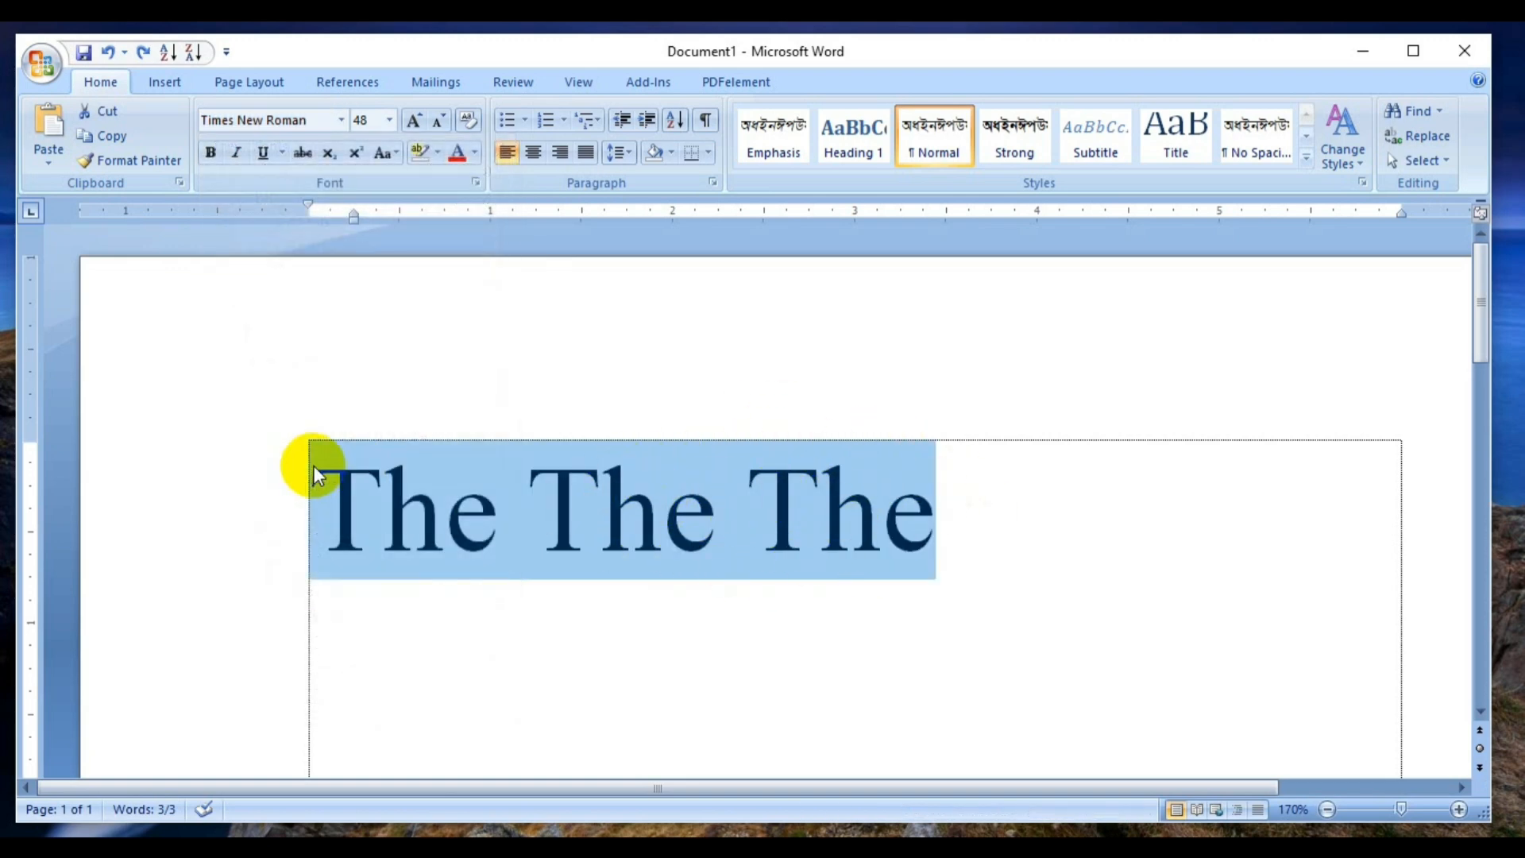
Step: Place the cursor at the start of the line, clear the spaces before "The The The", and right-align the line
{"action": "left_click", "coordinate": [314, 475]}
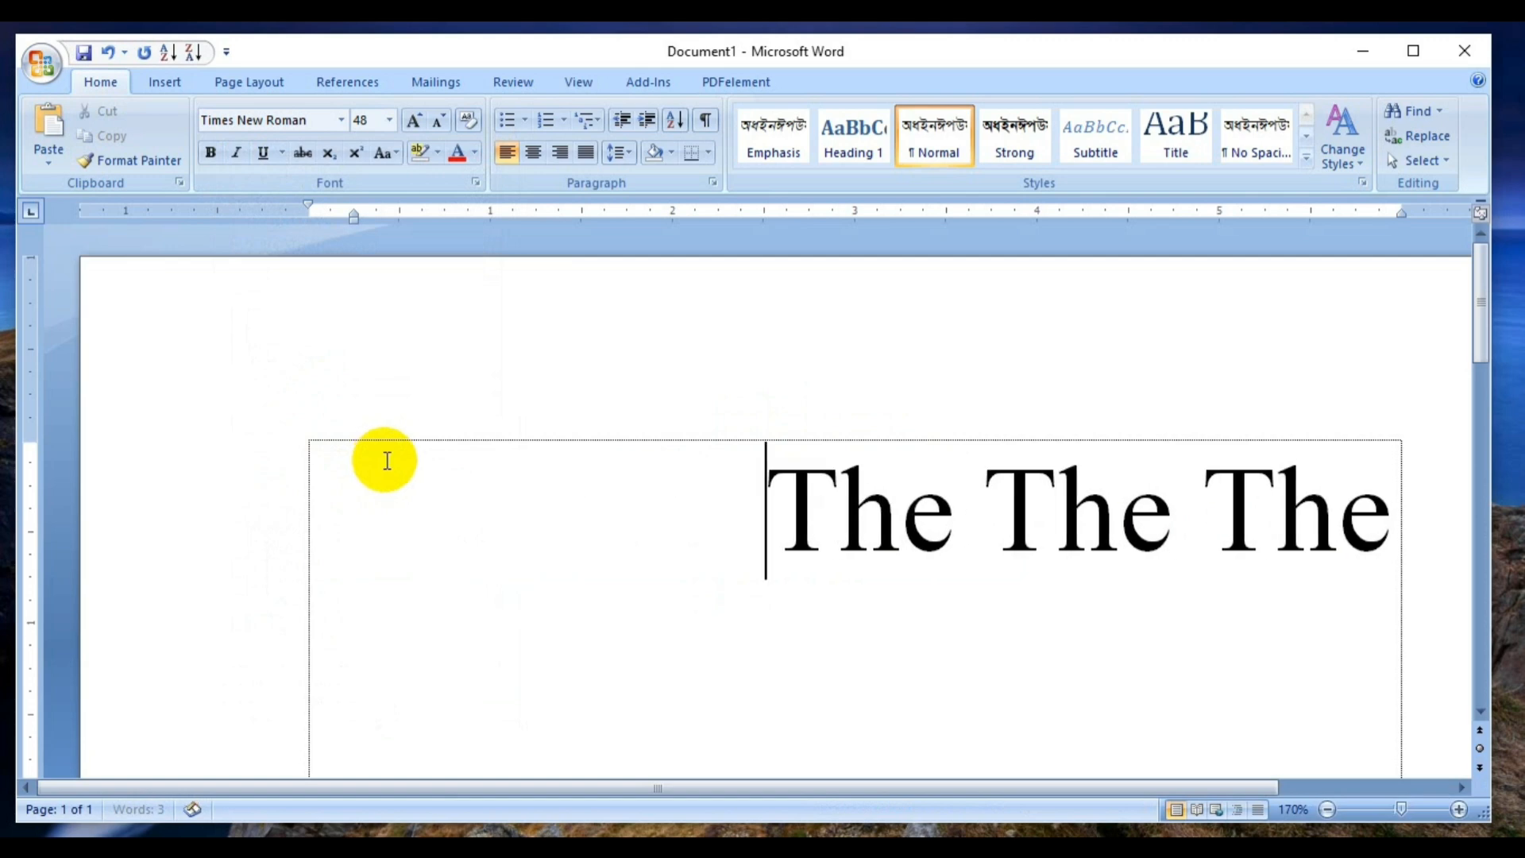
{"action": "key", "text": "BackSpace"}
{"action": "key", "text": "BackSpace"}
{"action": "key", "text": "BackSpace"}
{"action": "key", "text": "BackSpace"}
{"action": "key", "text": "BackSpace"}
{"action": "key", "text": "BackSpace"}
{"action": "key", "text": "BackSpace"}
{"action": "key", "text": "BackSpace"}
{"action": "key", "text": "BackSpace"}
{"action": "key", "text": "BackSpace"}
{"action": "key", "text": "BackSpace"}
{"action": "key", "text": "BackSpace"}
{"action": "key", "text": "BackSpace"}
{"action": "key", "text": "BackSpace"}
{"action": "key", "text": "BackSpace"}
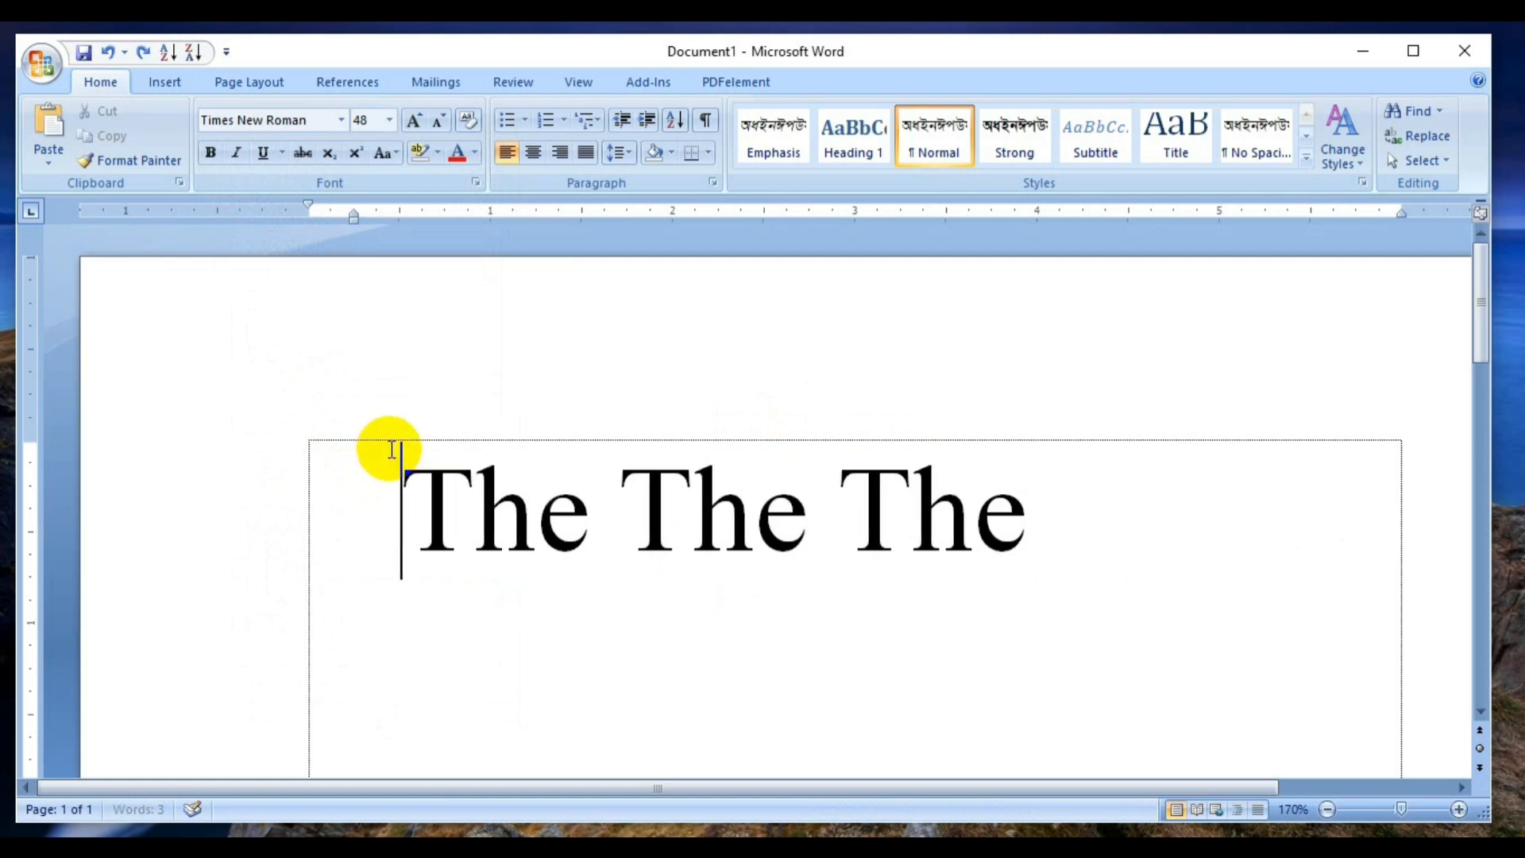
{"action": "key", "text": "ctrl+r"}
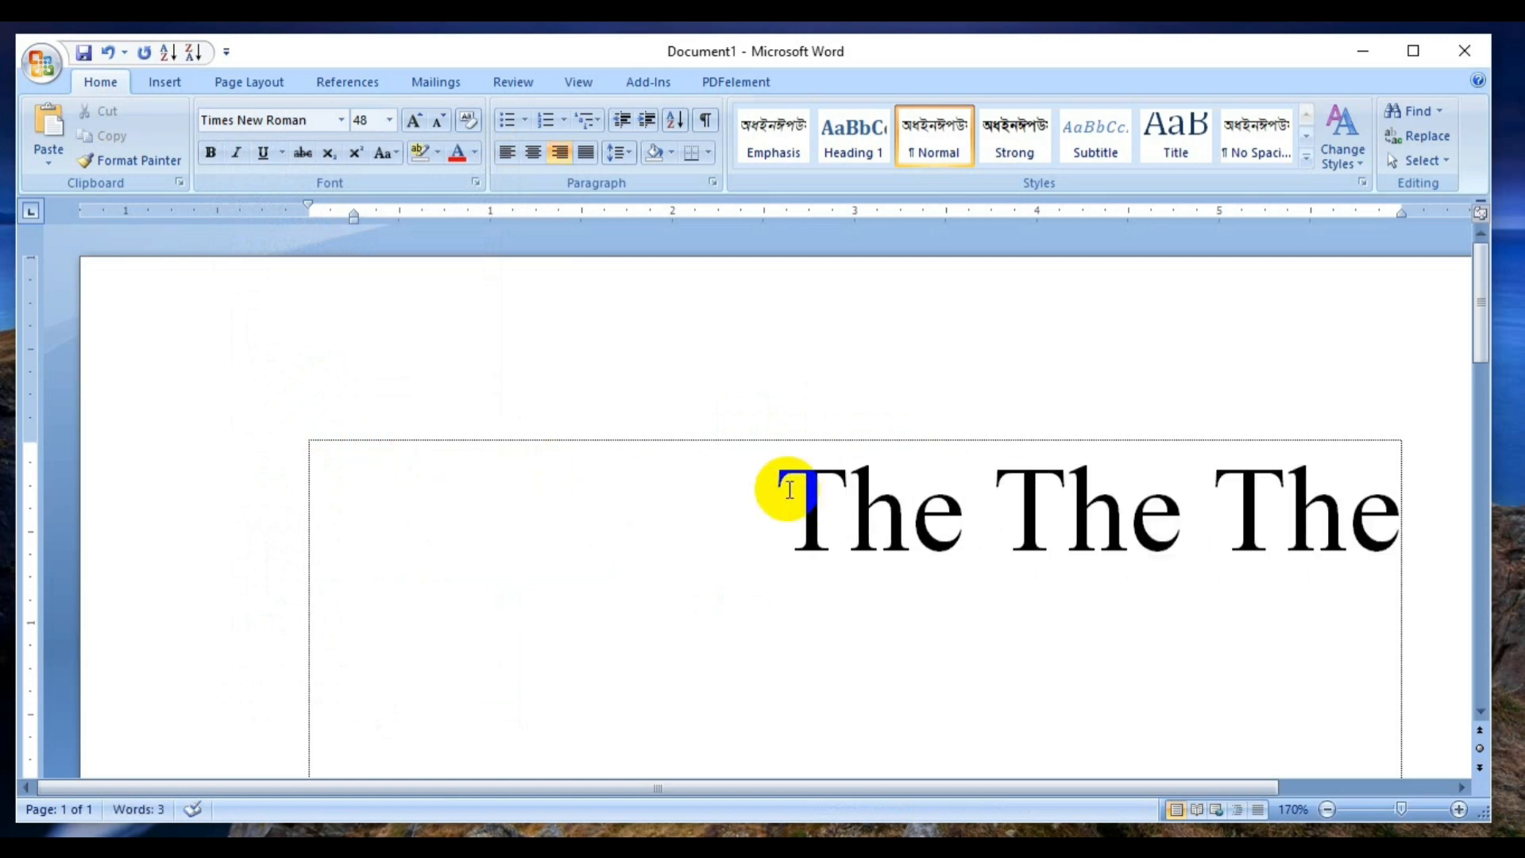
Step: Select the whole line "The The The", preview various typefaces on it, and set its font to 20th Century Font
{"action": "left_click_drag", "start_coordinate": [760, 513], "coordinate": [1427, 497]}
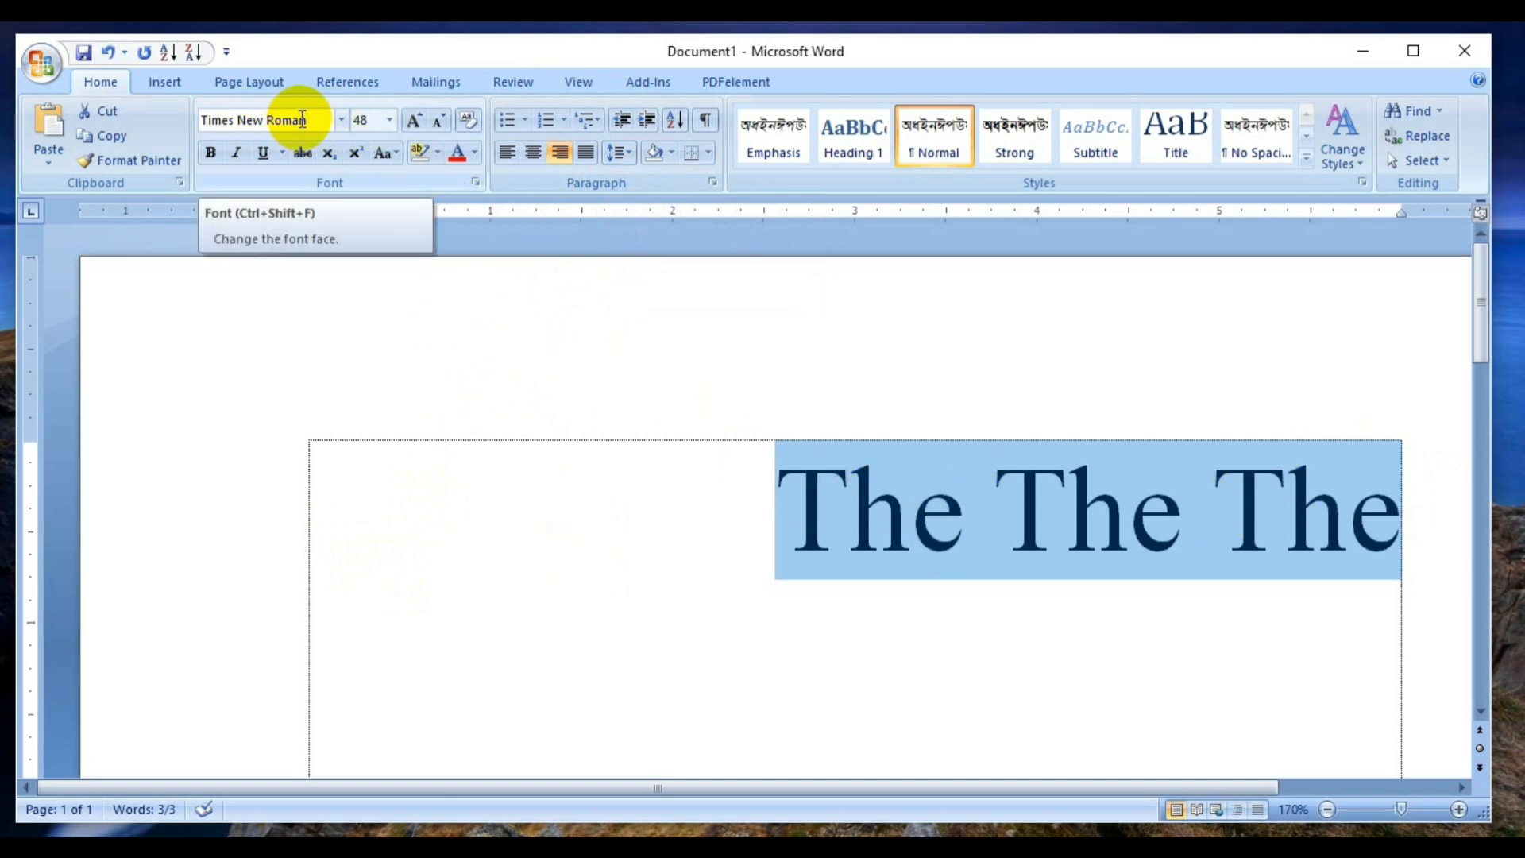
{"action": "left_click", "coordinate": [341, 120]}
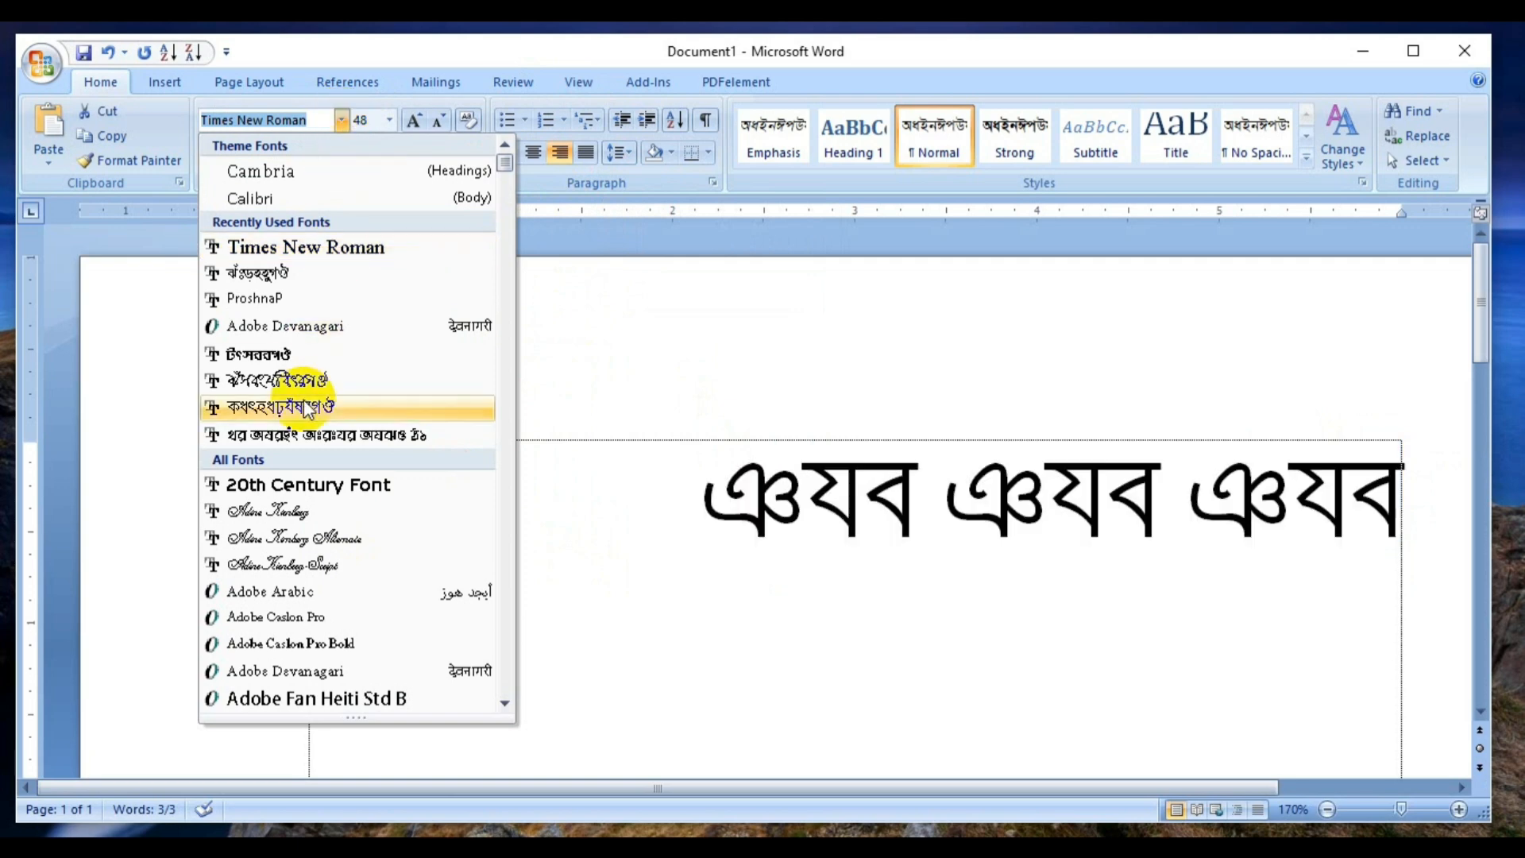
{"action": "scroll", "coordinate": [302, 492], "scroll_direction": "down", "scroll_amount": 2}
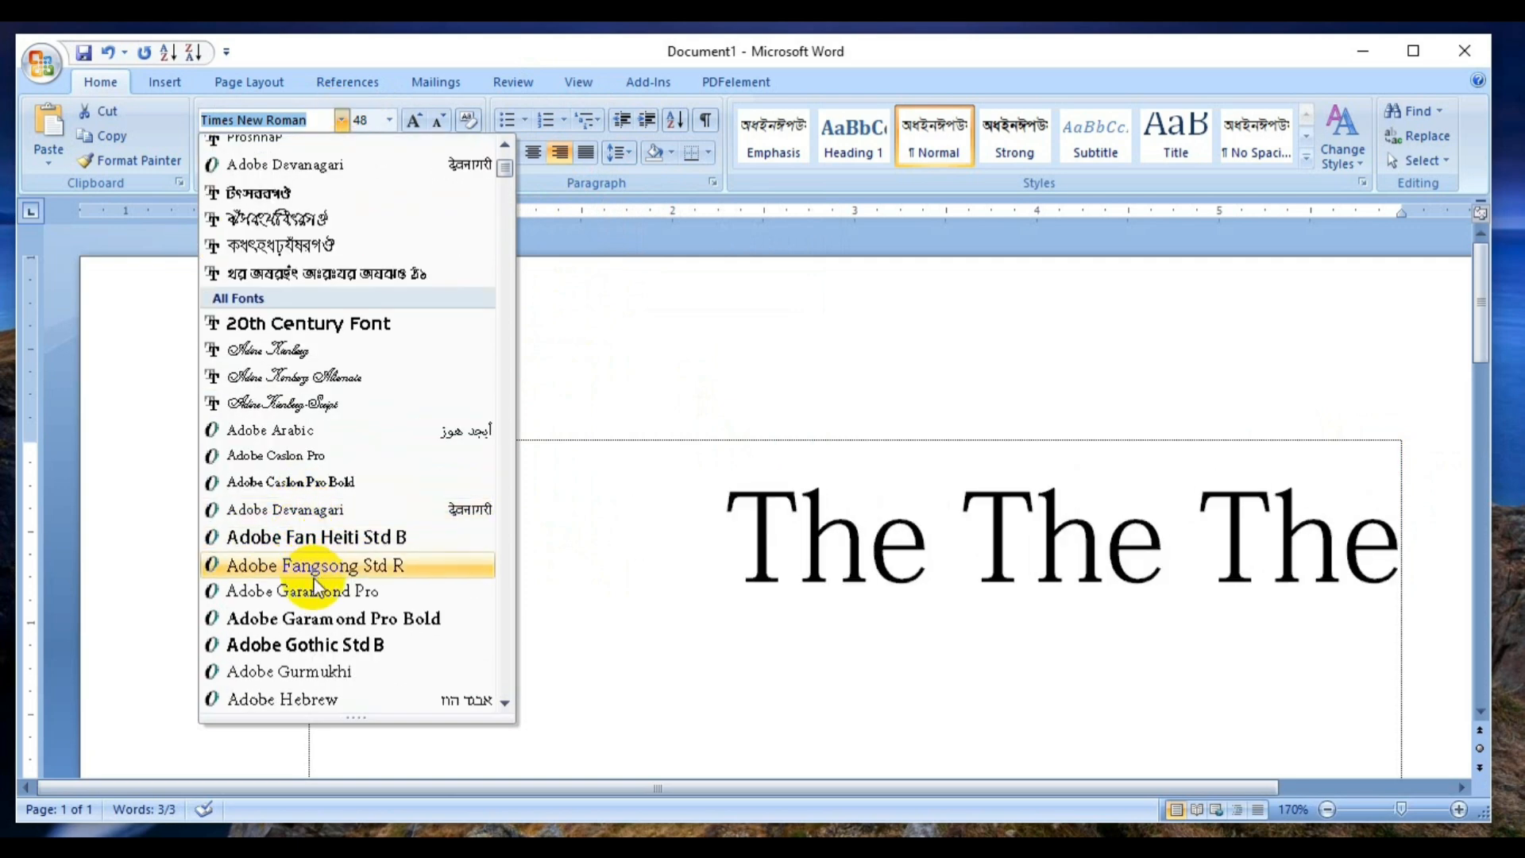
{"action": "scroll", "coordinate": [322, 667], "scroll_direction": "down", "scroll_amount": 1}
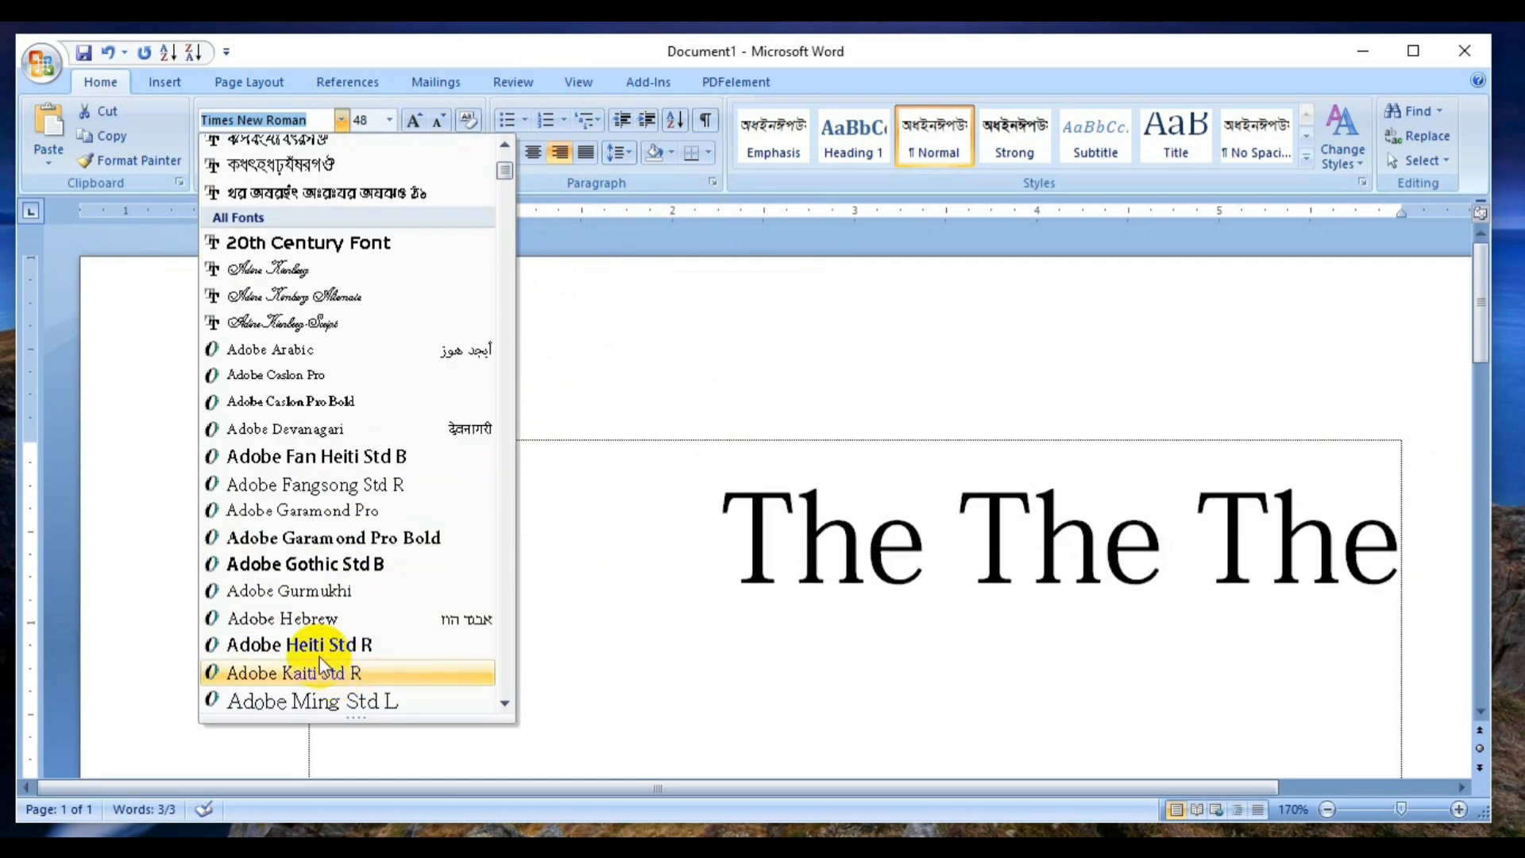
{"action": "scroll", "coordinate": [333, 691], "scroll_direction": "down", "scroll_amount": 1}
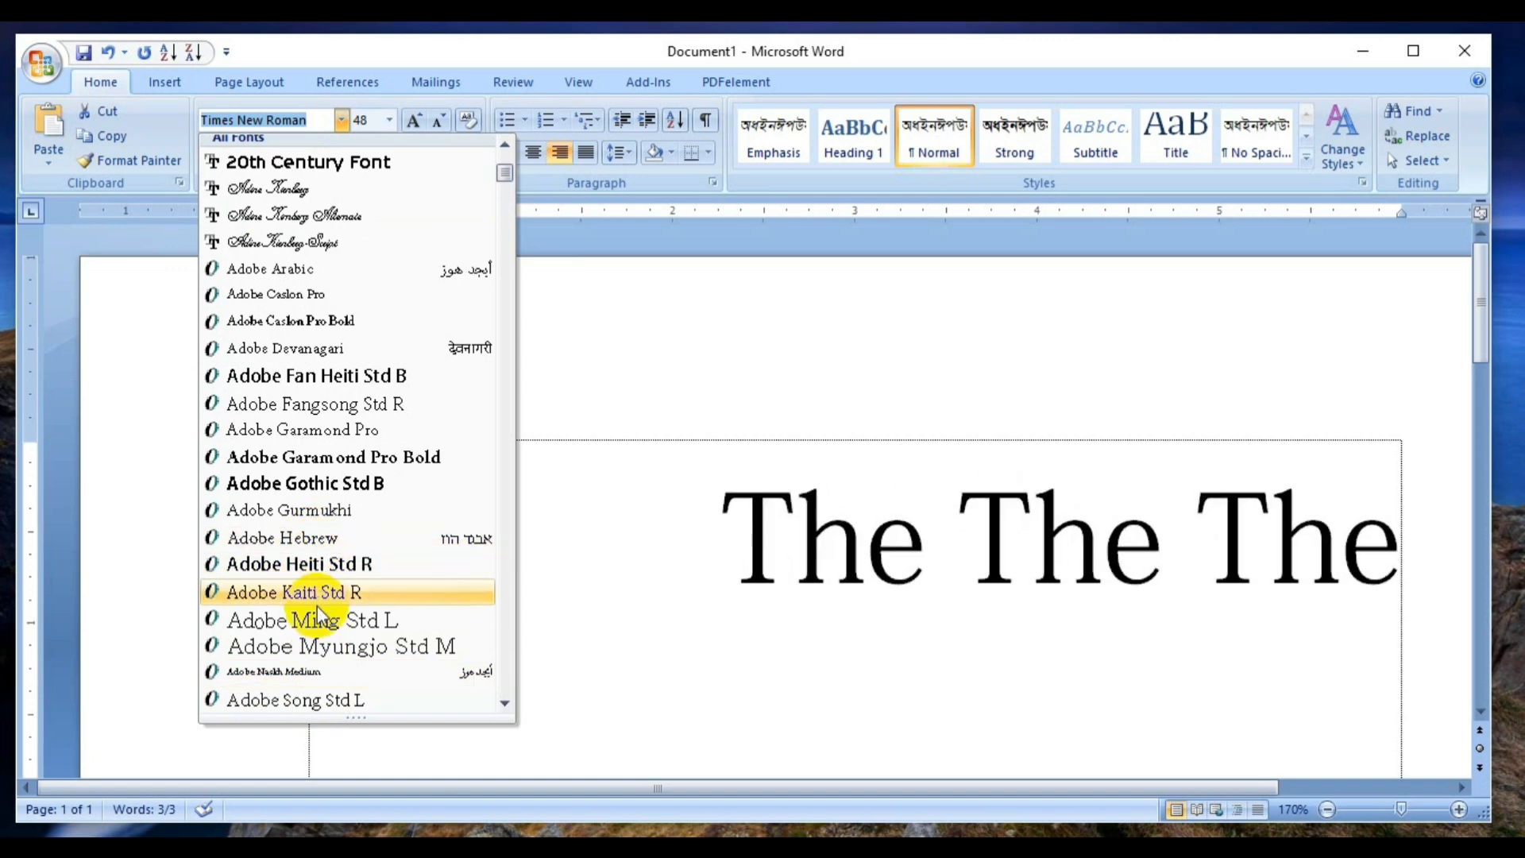
{"action": "scroll", "coordinate": [309, 659], "scroll_direction": "down", "scroll_amount": 4}
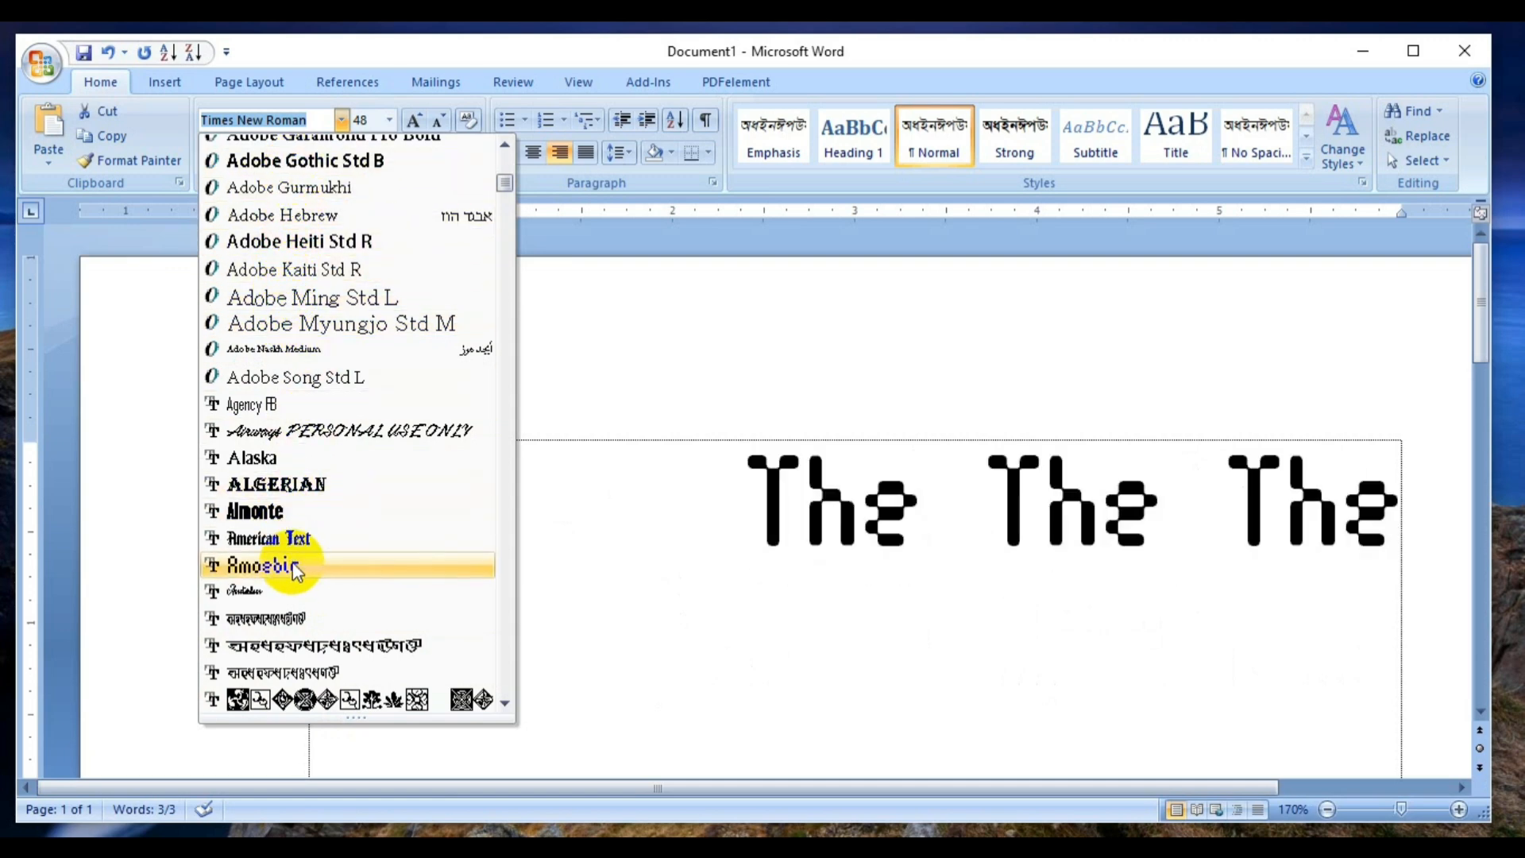
{"action": "scroll", "coordinate": [314, 597], "scroll_direction": "down", "scroll_amount": 2}
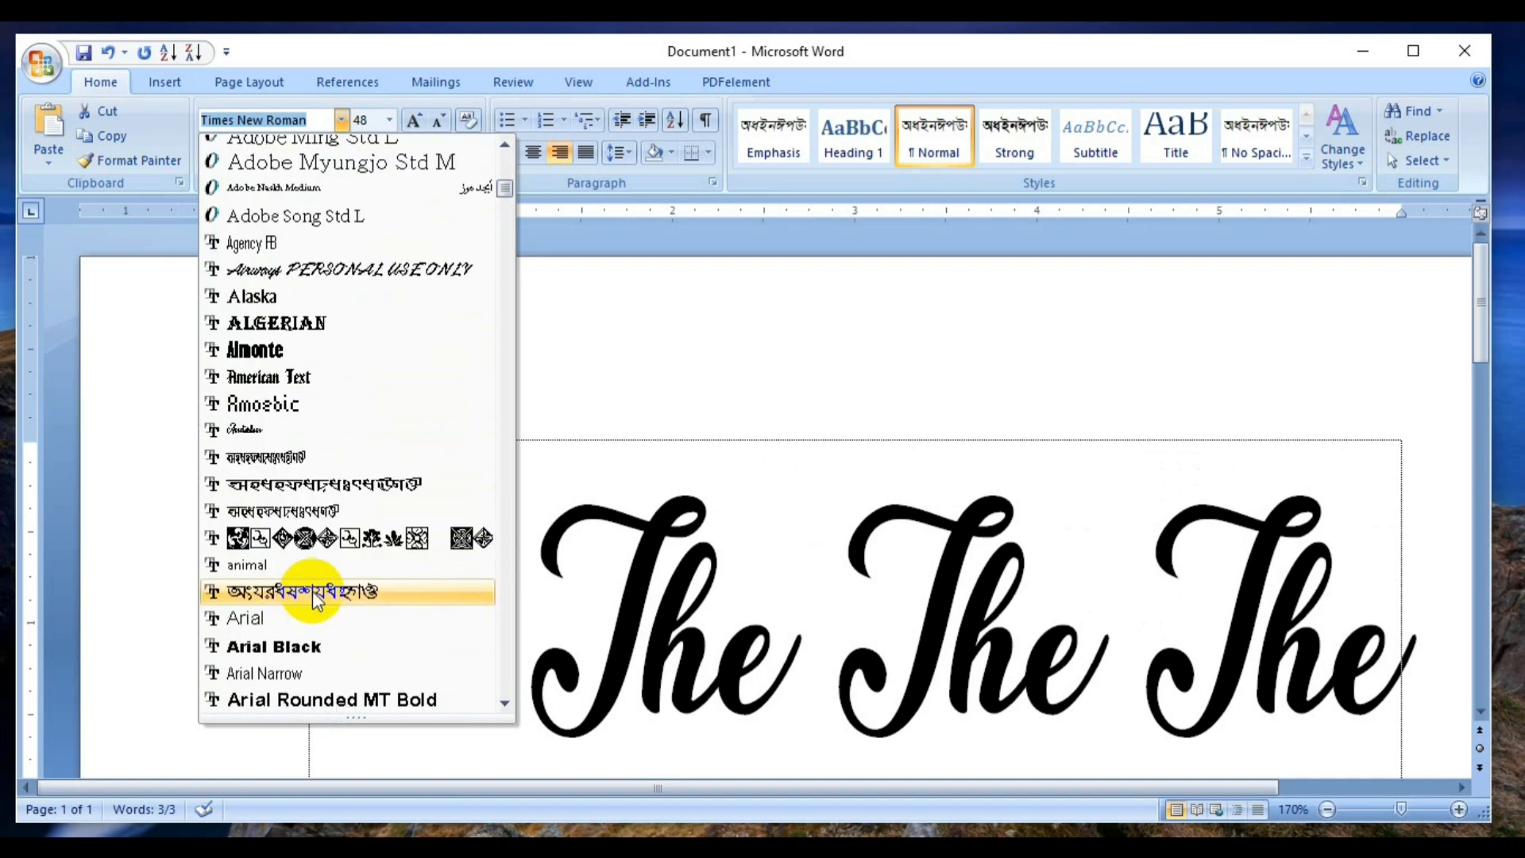
{"action": "scroll", "coordinate": [312, 591], "scroll_direction": "down", "scroll_amount": 2}
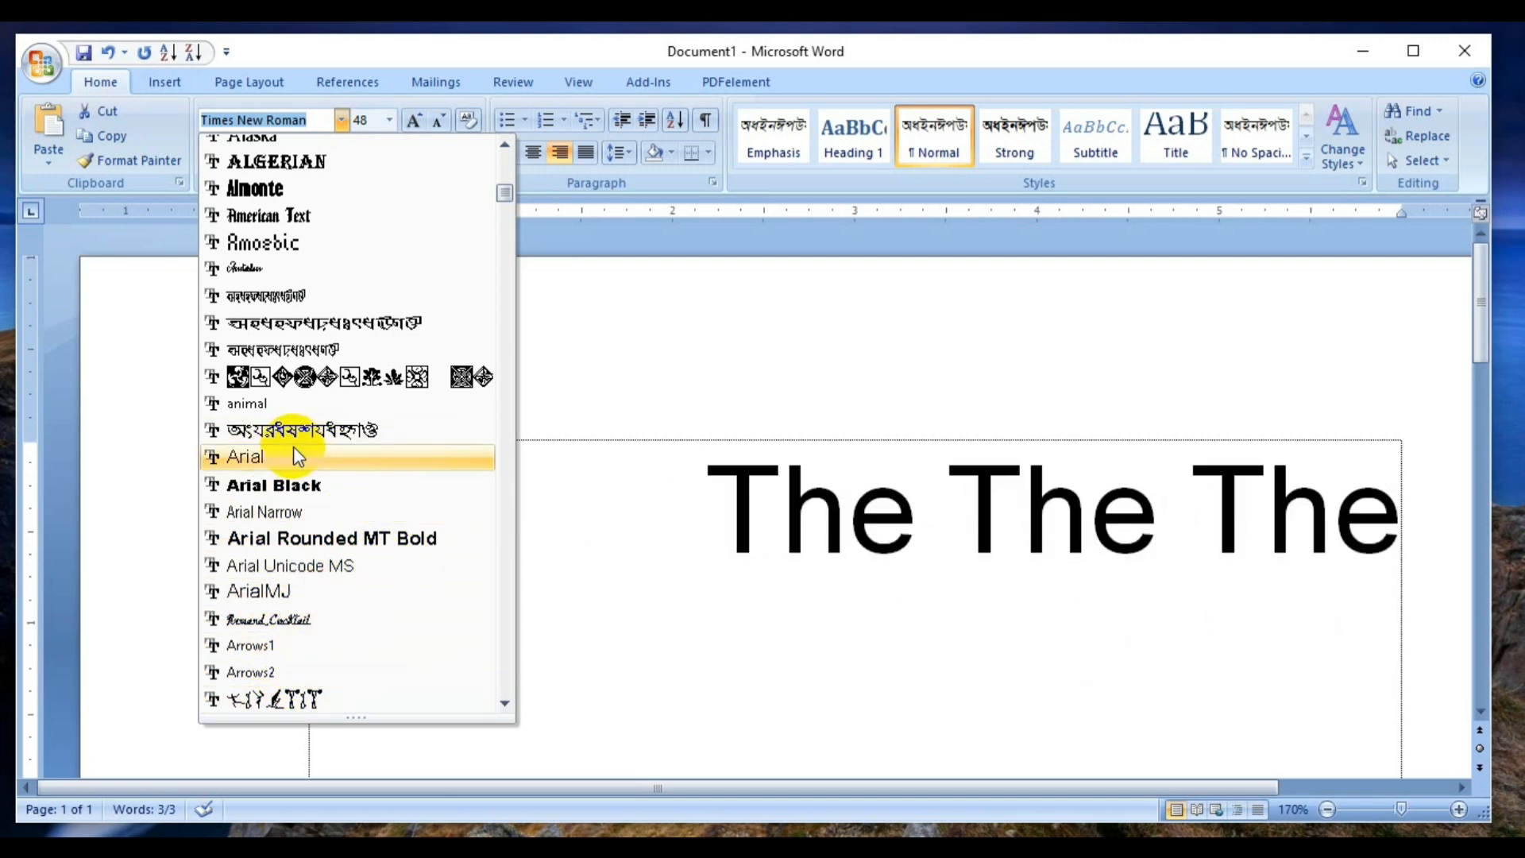
{"action": "scroll", "coordinate": [270, 433], "scroll_direction": "up", "scroll_amount": 7}
{"action": "scroll", "coordinate": [286, 409], "scroll_direction": "up", "scroll_amount": 5}
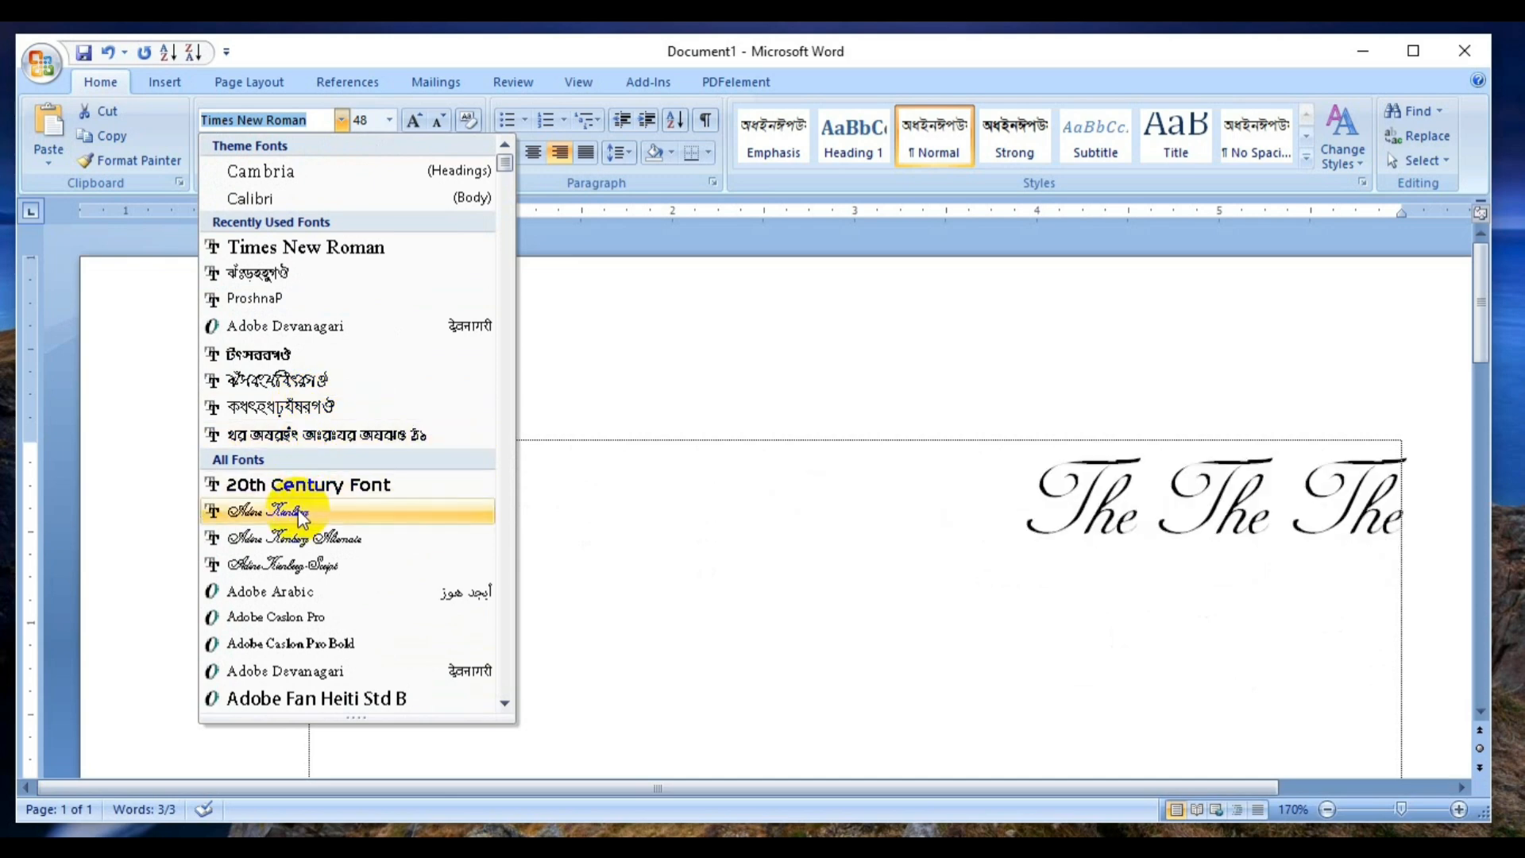
{"action": "left_click", "coordinate": [317, 486]}
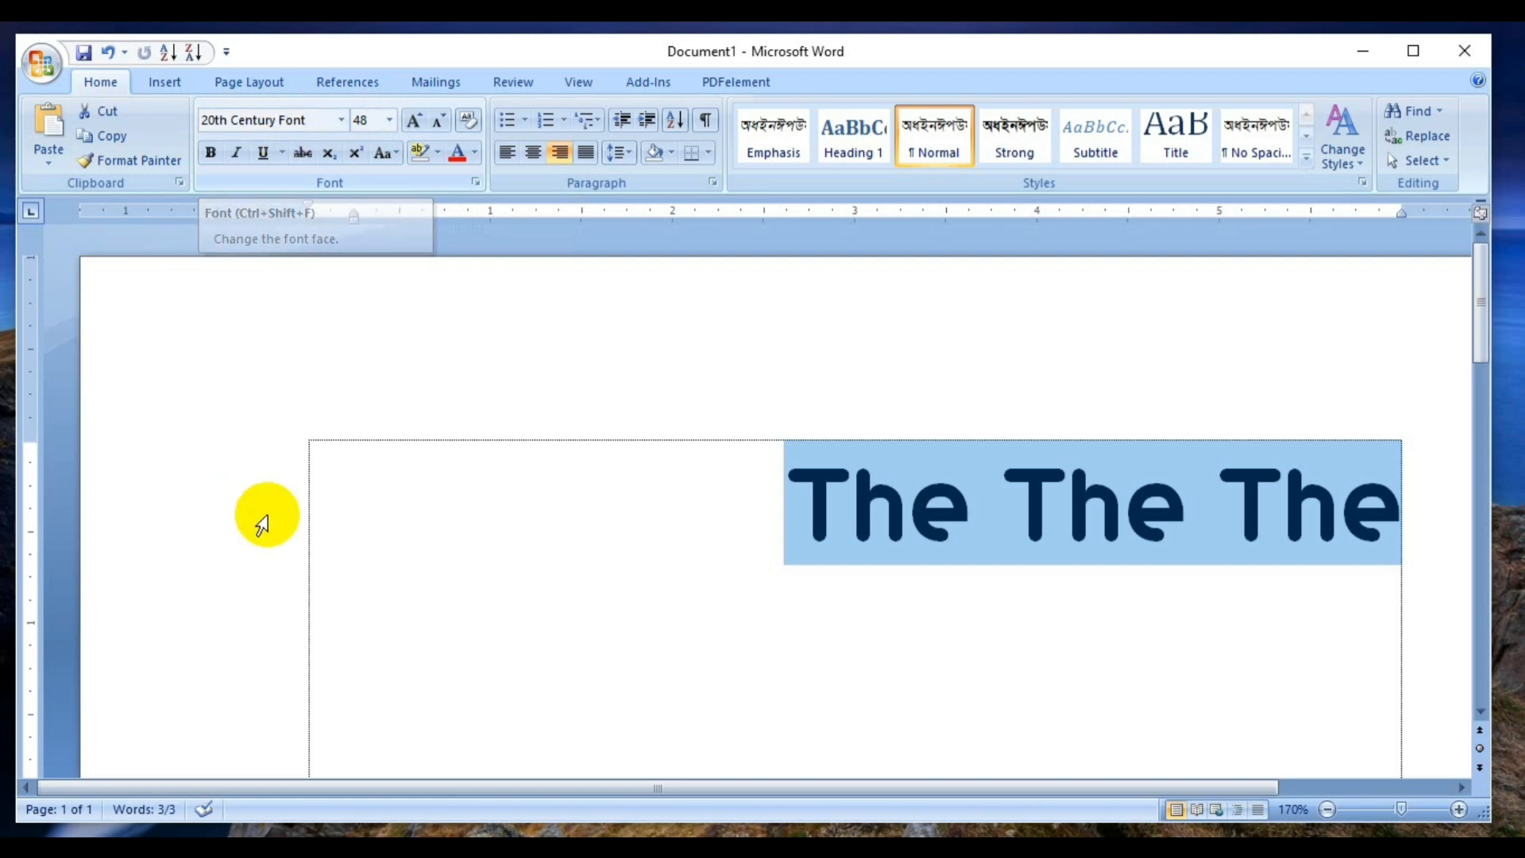
Step: Bring up the Font settings for the selected line "The The The" and choose Adobe Devanagari at size 26
{"action": "left_click_drag", "start_coordinate": [789, 493], "coordinate": [1385, 478]}
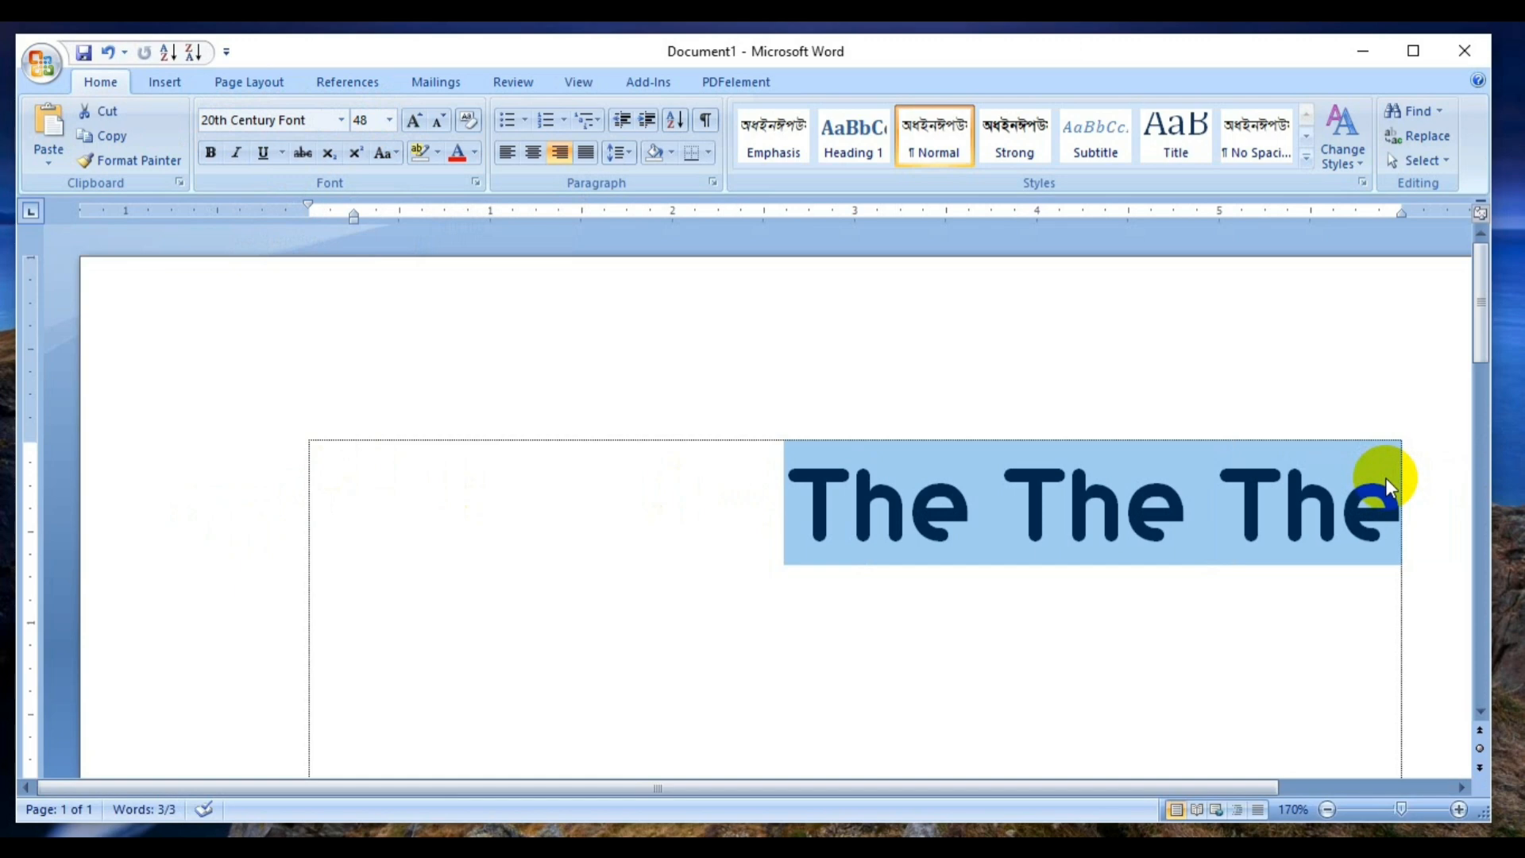
{"action": "key", "text": "ctrl+d"}
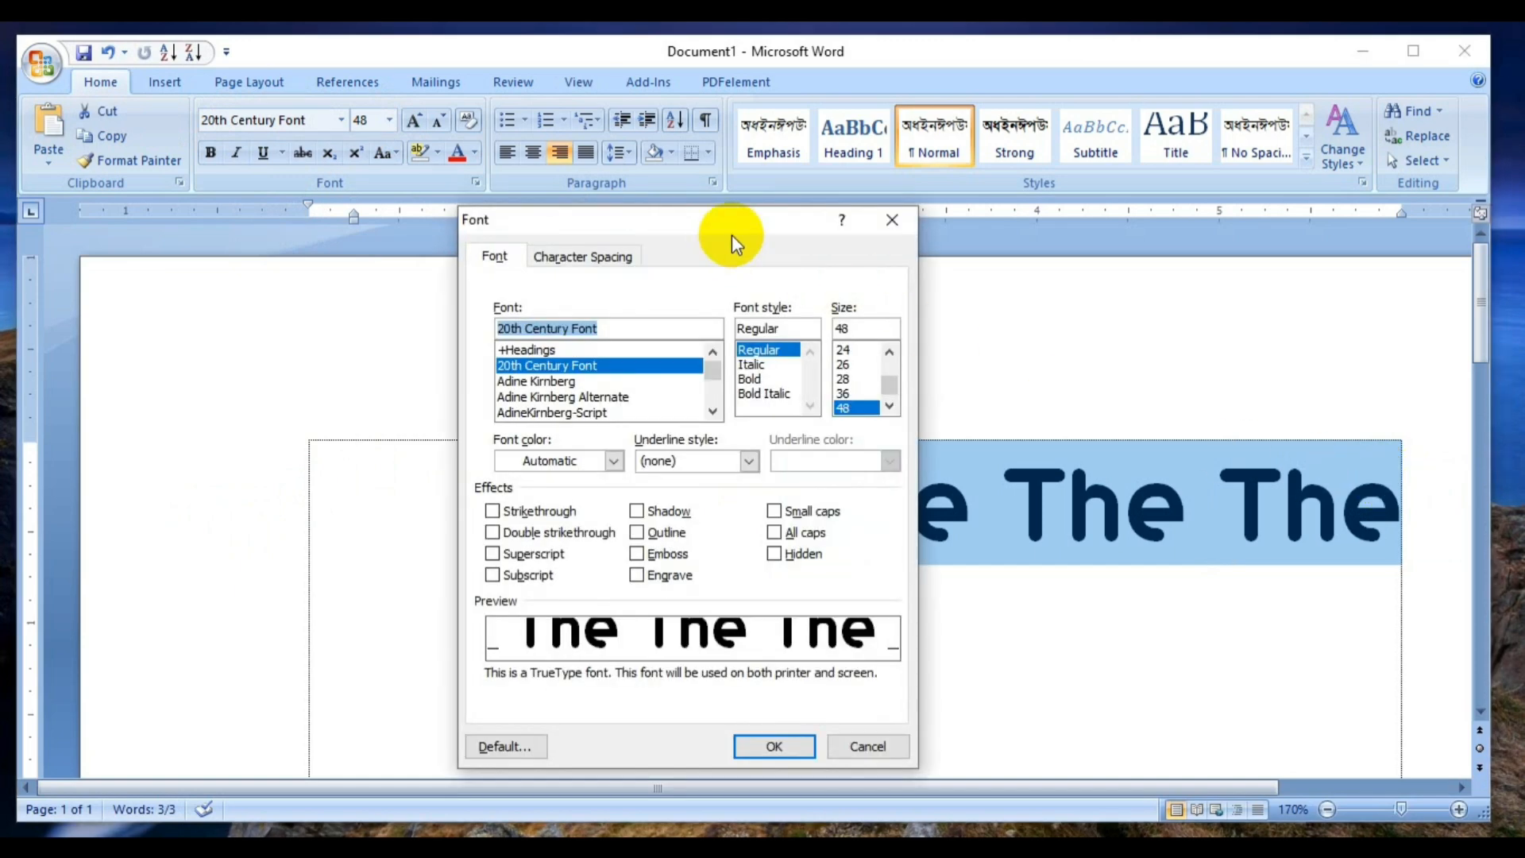
{"action": "left_click_drag", "start_coordinate": [731, 235], "coordinate": [530, 264]}
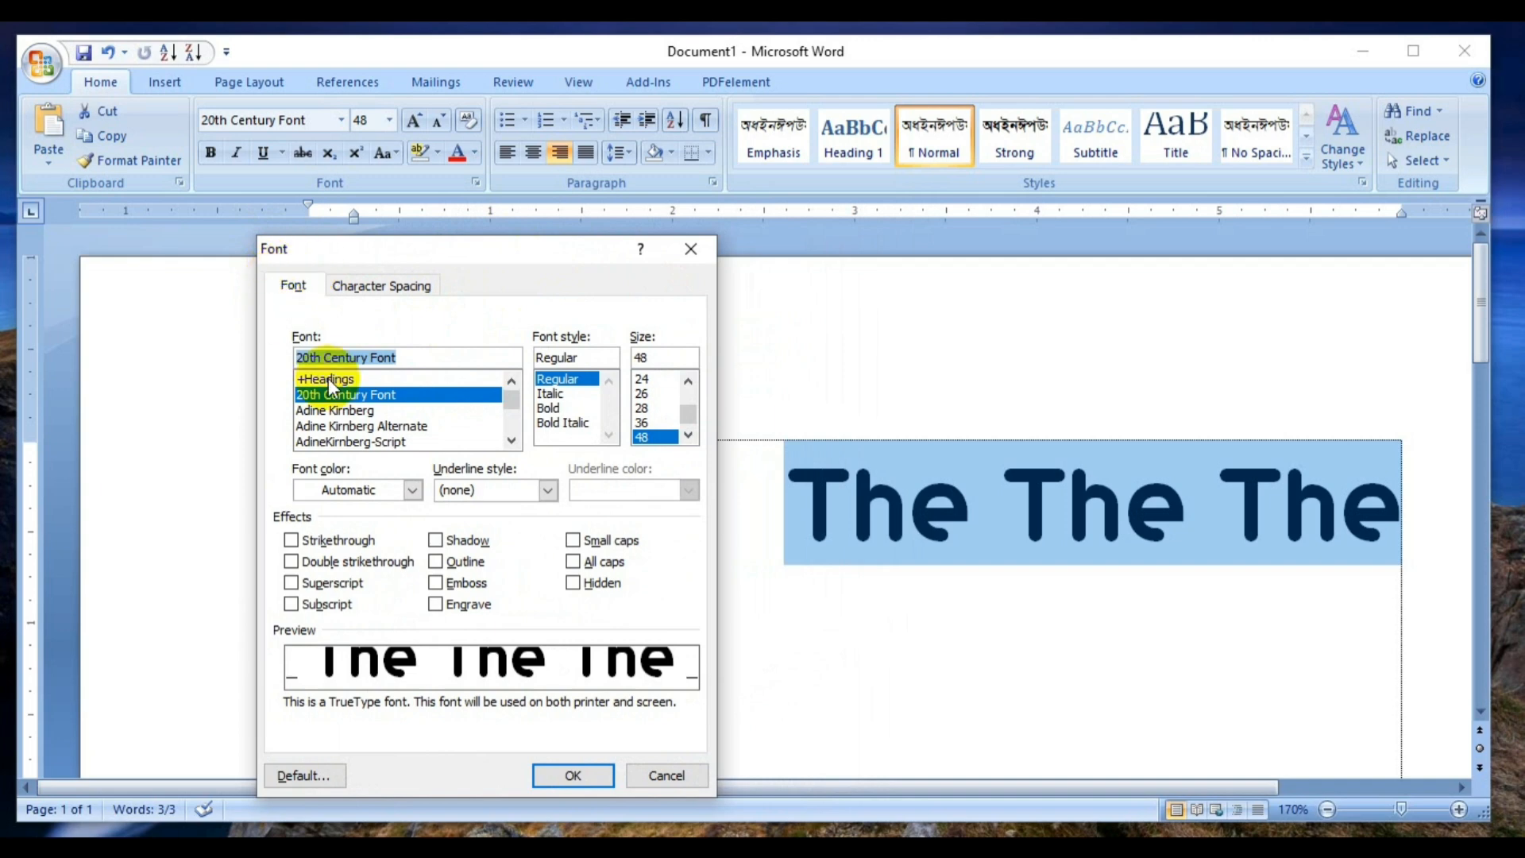
{"action": "scroll", "coordinate": [327, 378], "scroll_direction": "down", "scroll_amount": 1}
{"action": "left_click", "coordinate": [359, 394]}
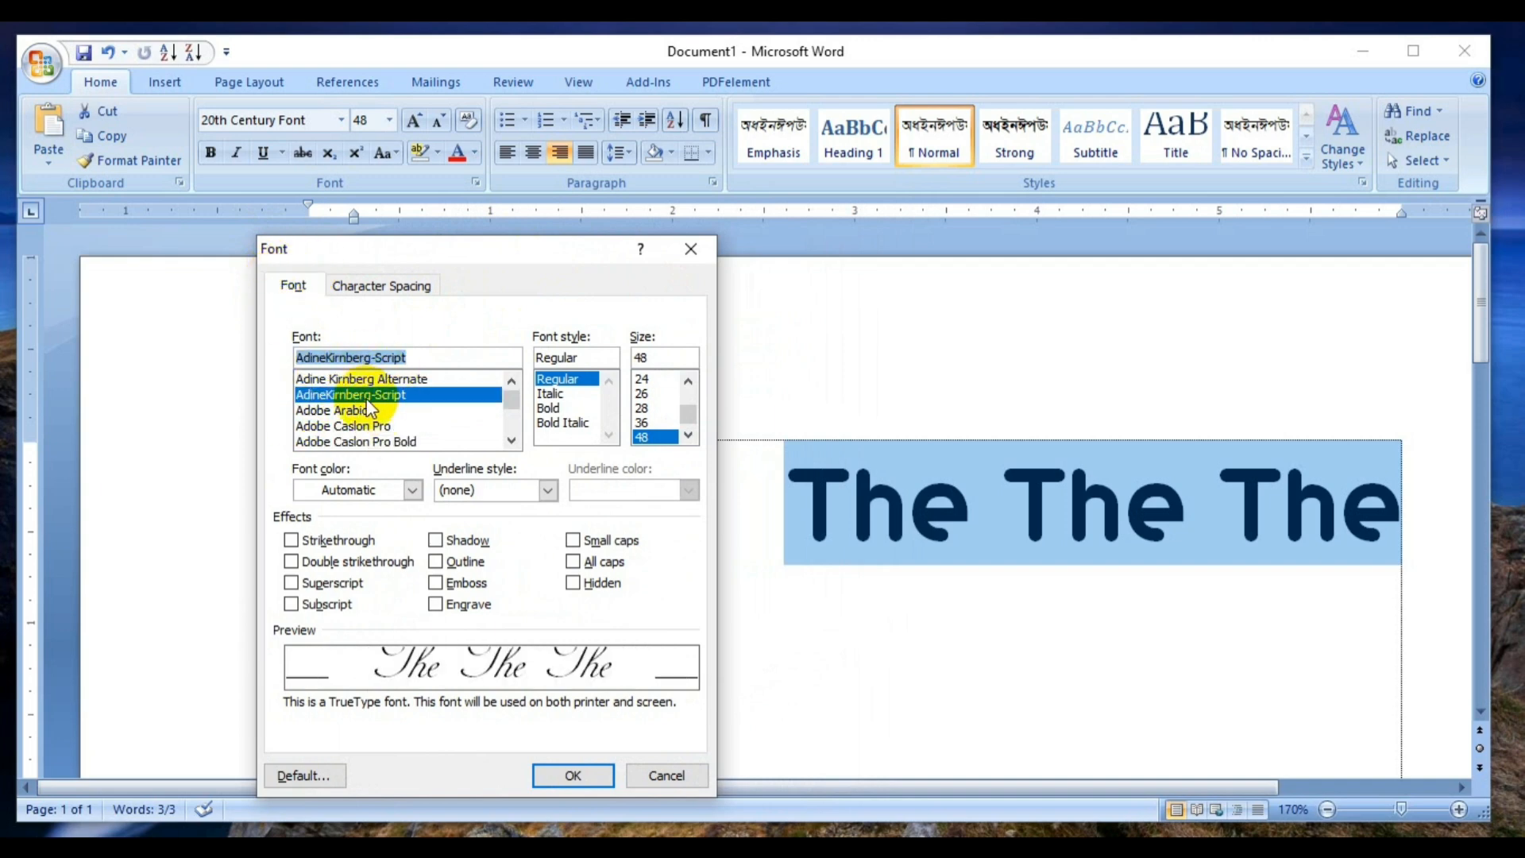
{"action": "scroll", "coordinate": [367, 406], "scroll_direction": "down", "scroll_amount": 1}
{"action": "left_click", "coordinate": [367, 410]}
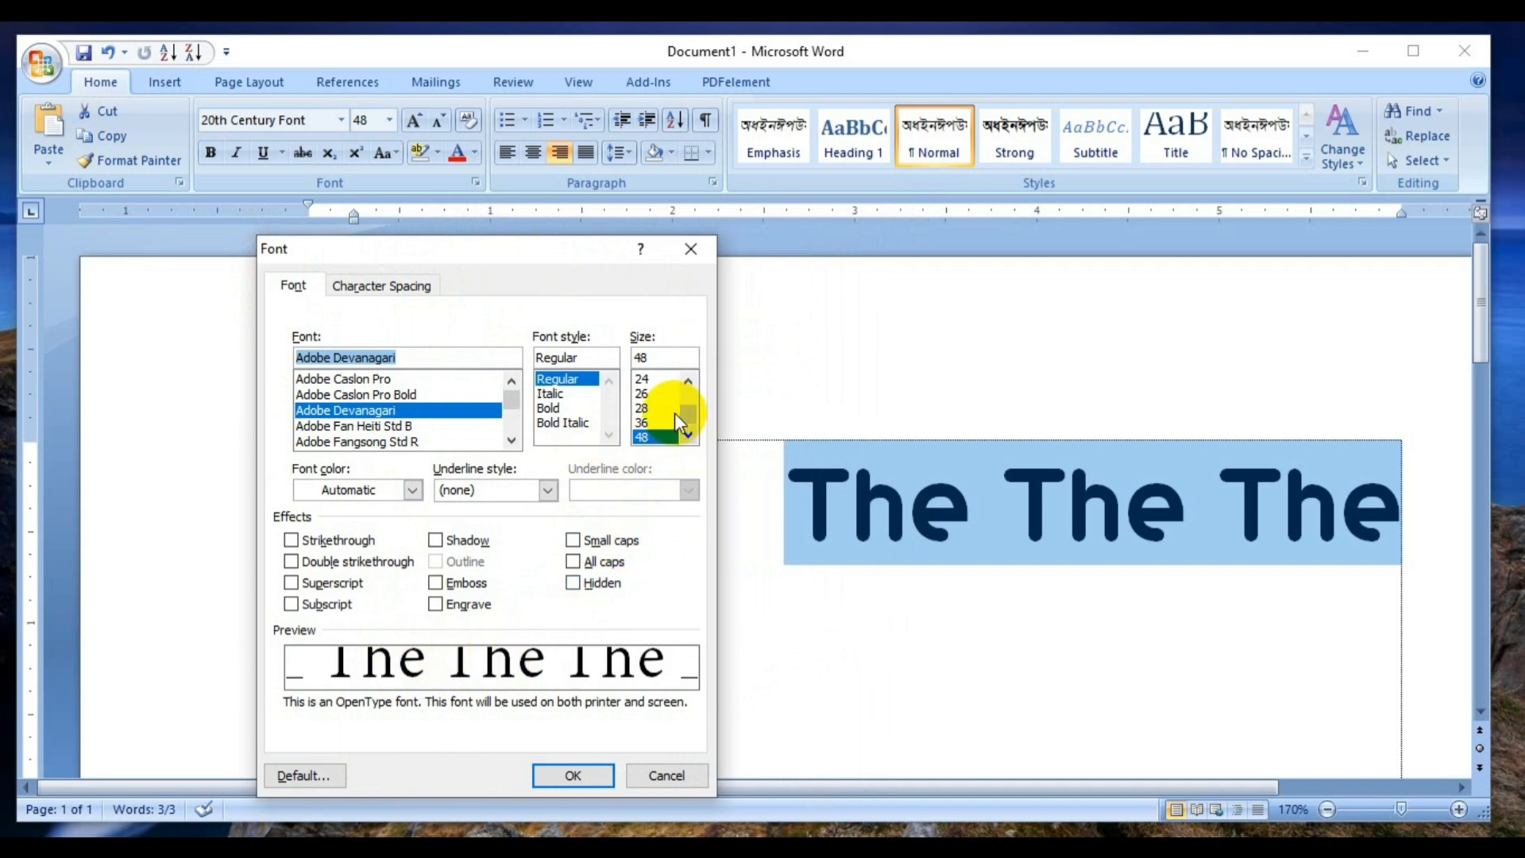
{"action": "left_click", "coordinate": [648, 394]}
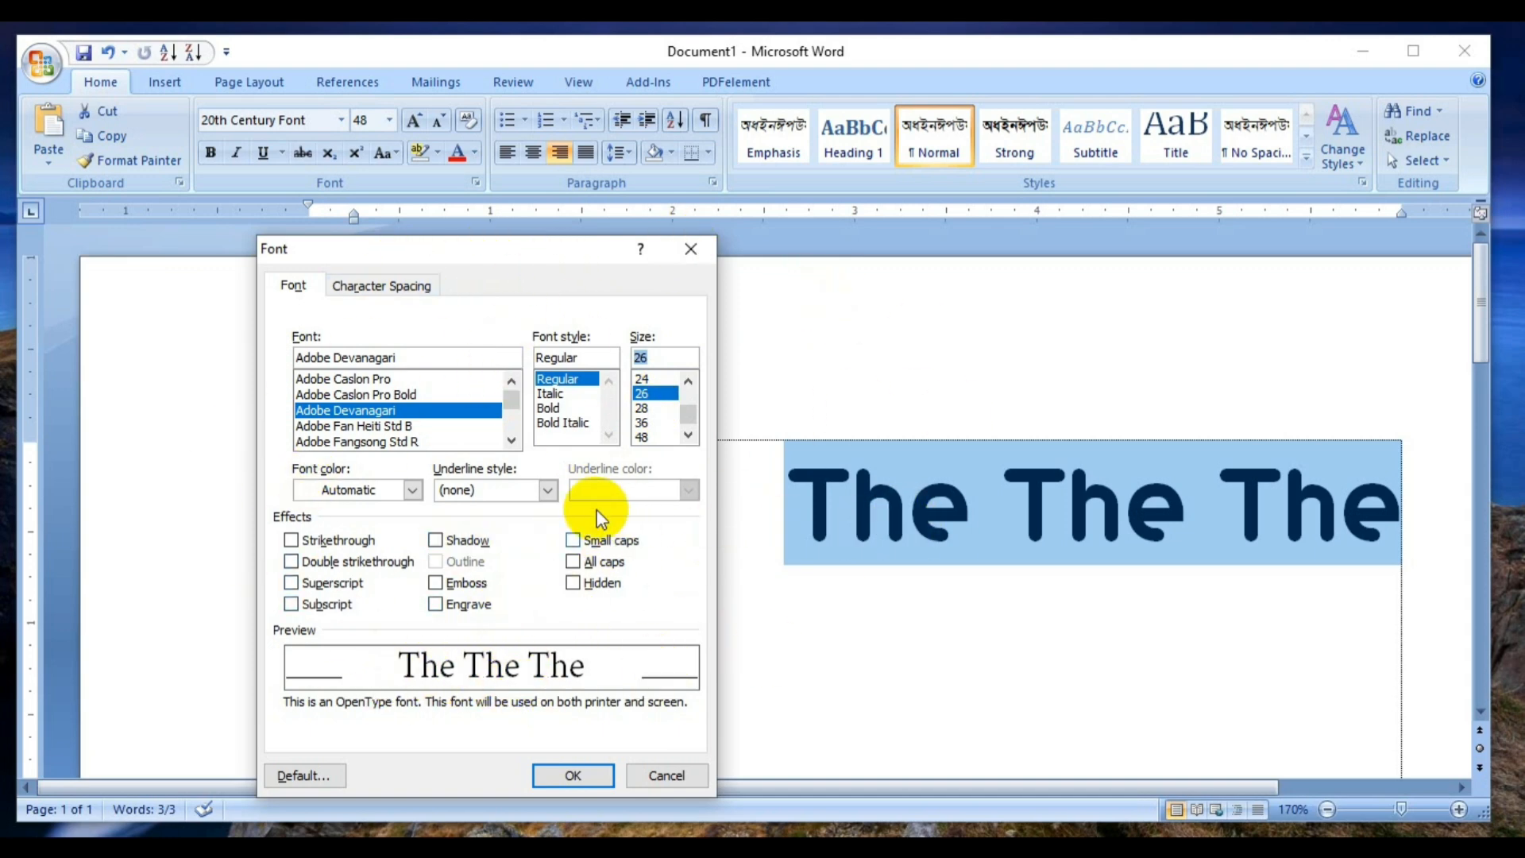
Step: Move the Font dialog aside, try further Adobe typefaces for the line, and choose Adobe Ming Std L
{"action": "left_click_drag", "start_coordinate": [481, 253], "coordinate": [547, 239]}
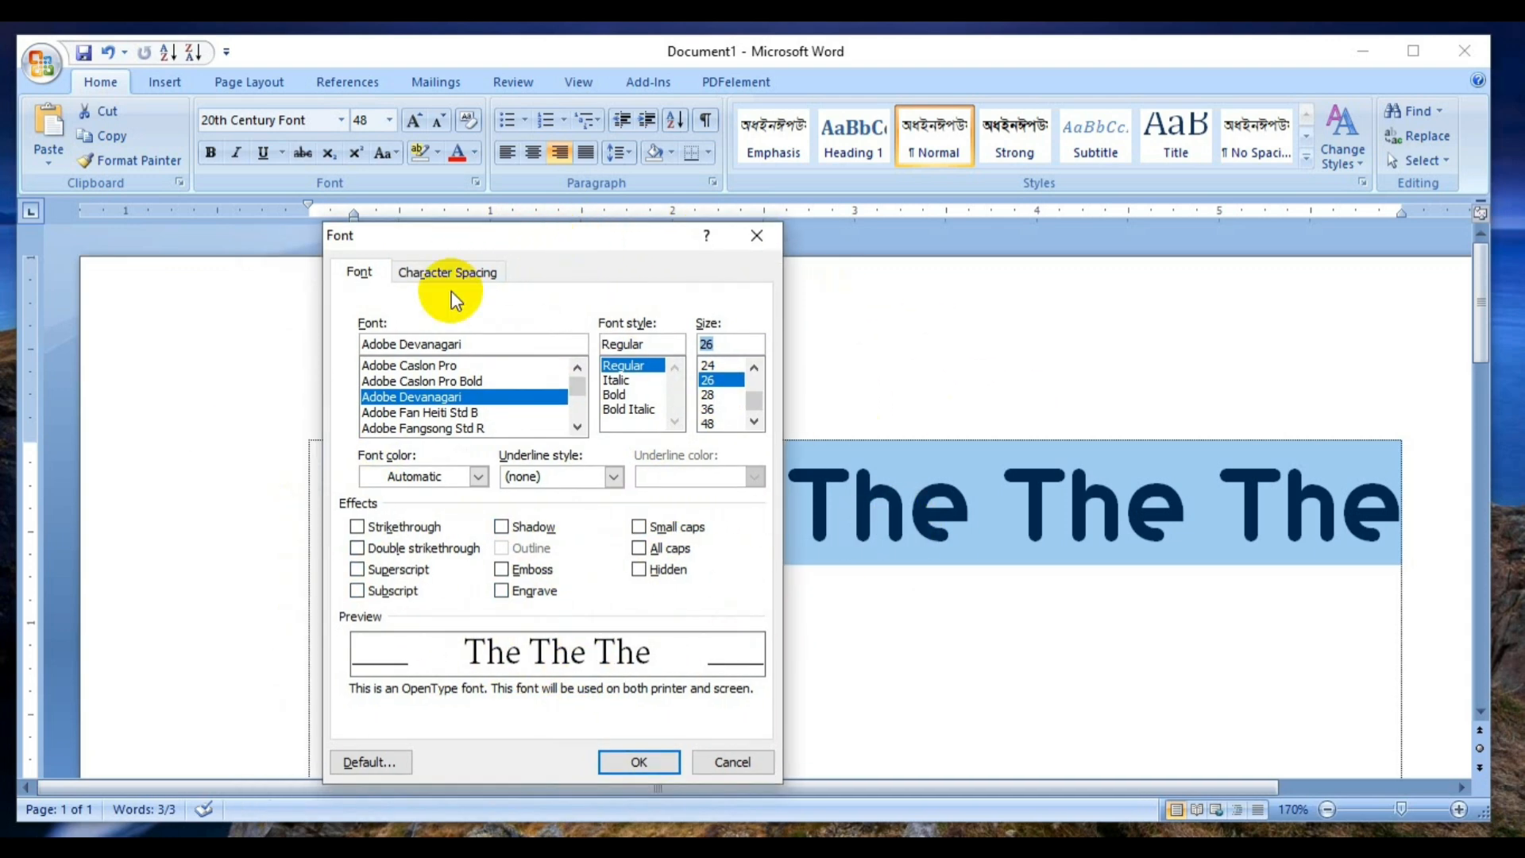
{"action": "left_click", "coordinate": [423, 414]}
{"action": "left_click", "coordinate": [426, 429]}
{"action": "scroll", "coordinate": [430, 422], "scroll_direction": "down", "scroll_amount": 3}
{"action": "left_click", "coordinate": [429, 398]}
{"action": "left_click", "coordinate": [425, 413]}
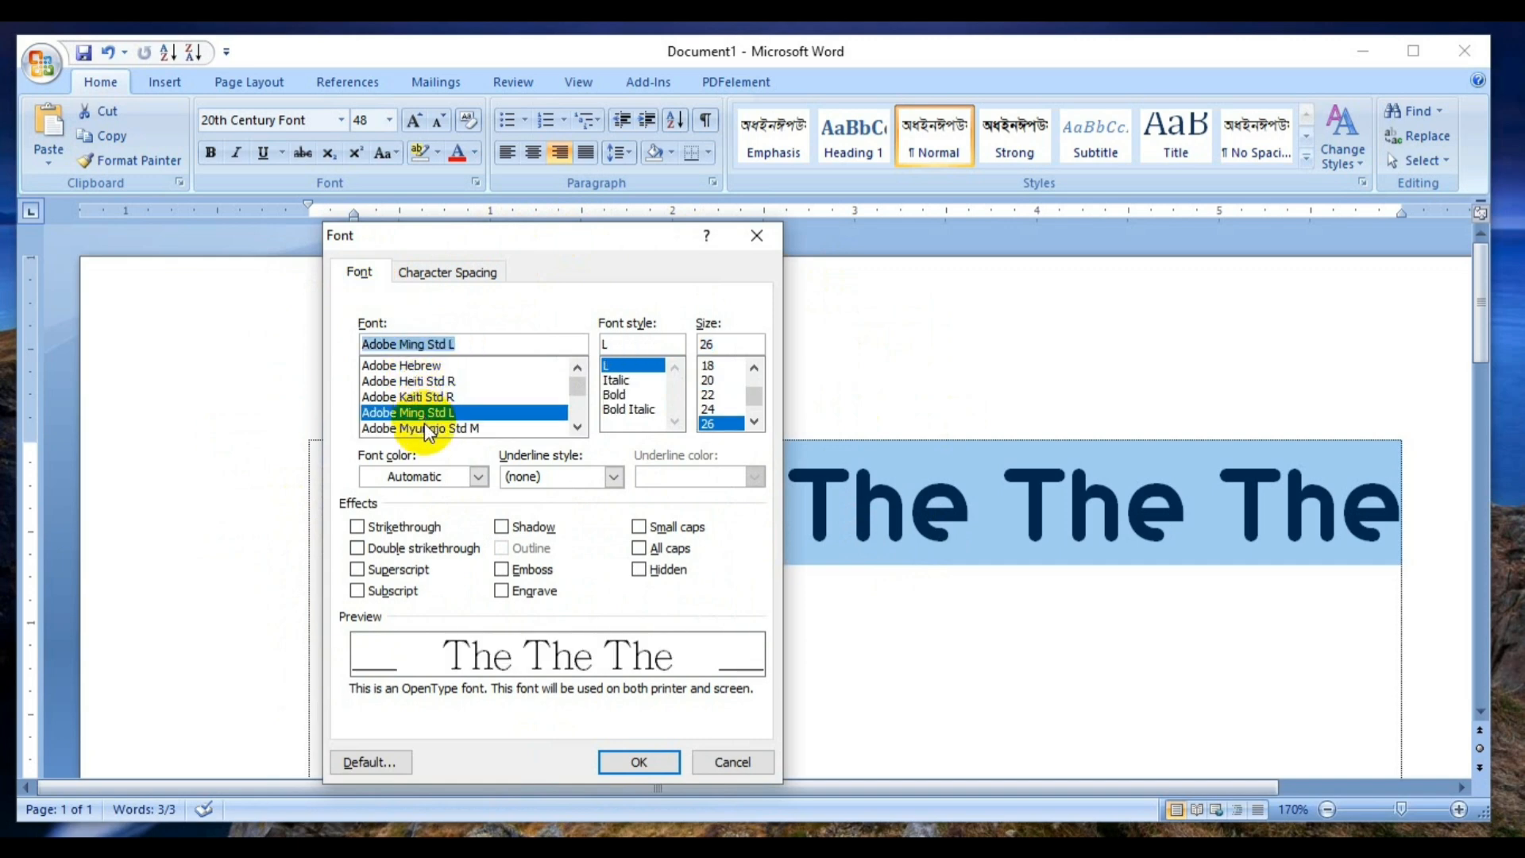
Step: Try the Italic and Bold font styles, choose Bold Italic, and switch the font to Adobe Kaiti Std R
{"action": "left_click", "coordinate": [622, 380]}
{"action": "left_click", "coordinate": [618, 396]}
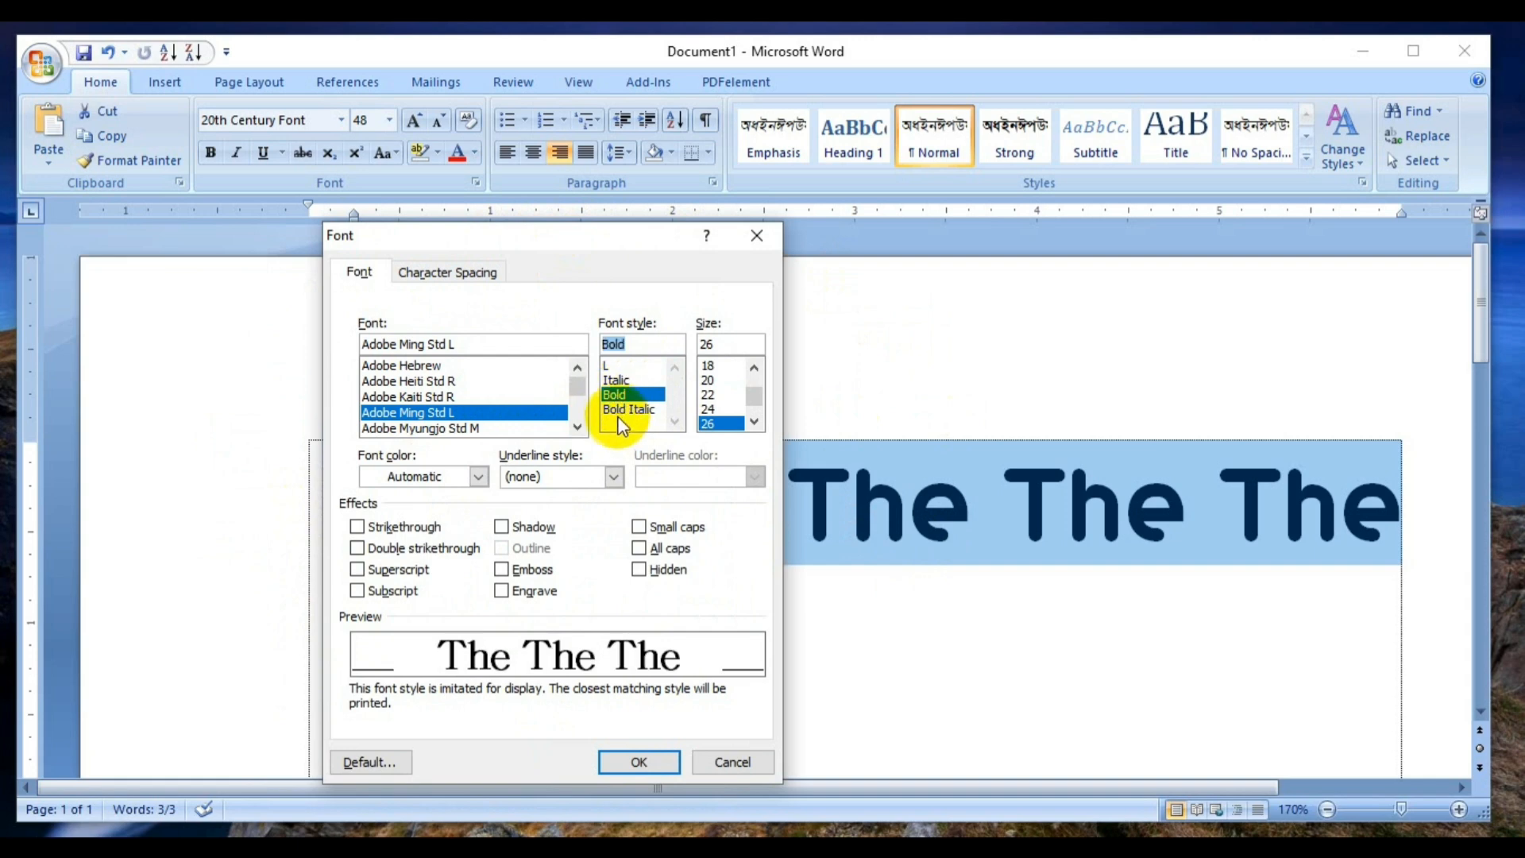
{"action": "left_click", "coordinate": [623, 409]}
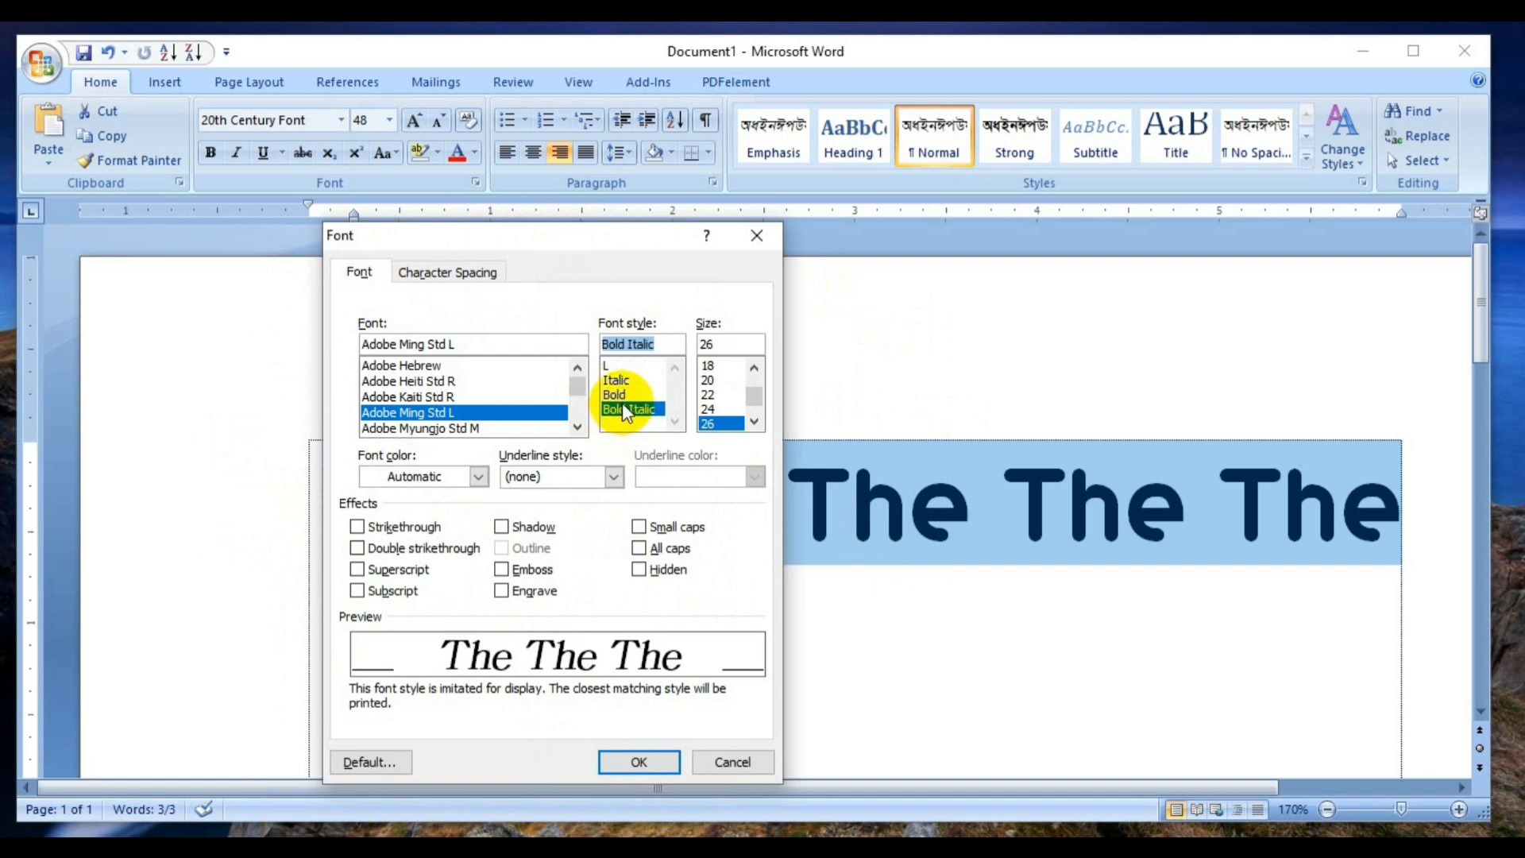
{"action": "left_click", "coordinate": [395, 396]}
{"action": "scroll", "coordinate": [428, 399], "scroll_direction": "up", "scroll_amount": 2}
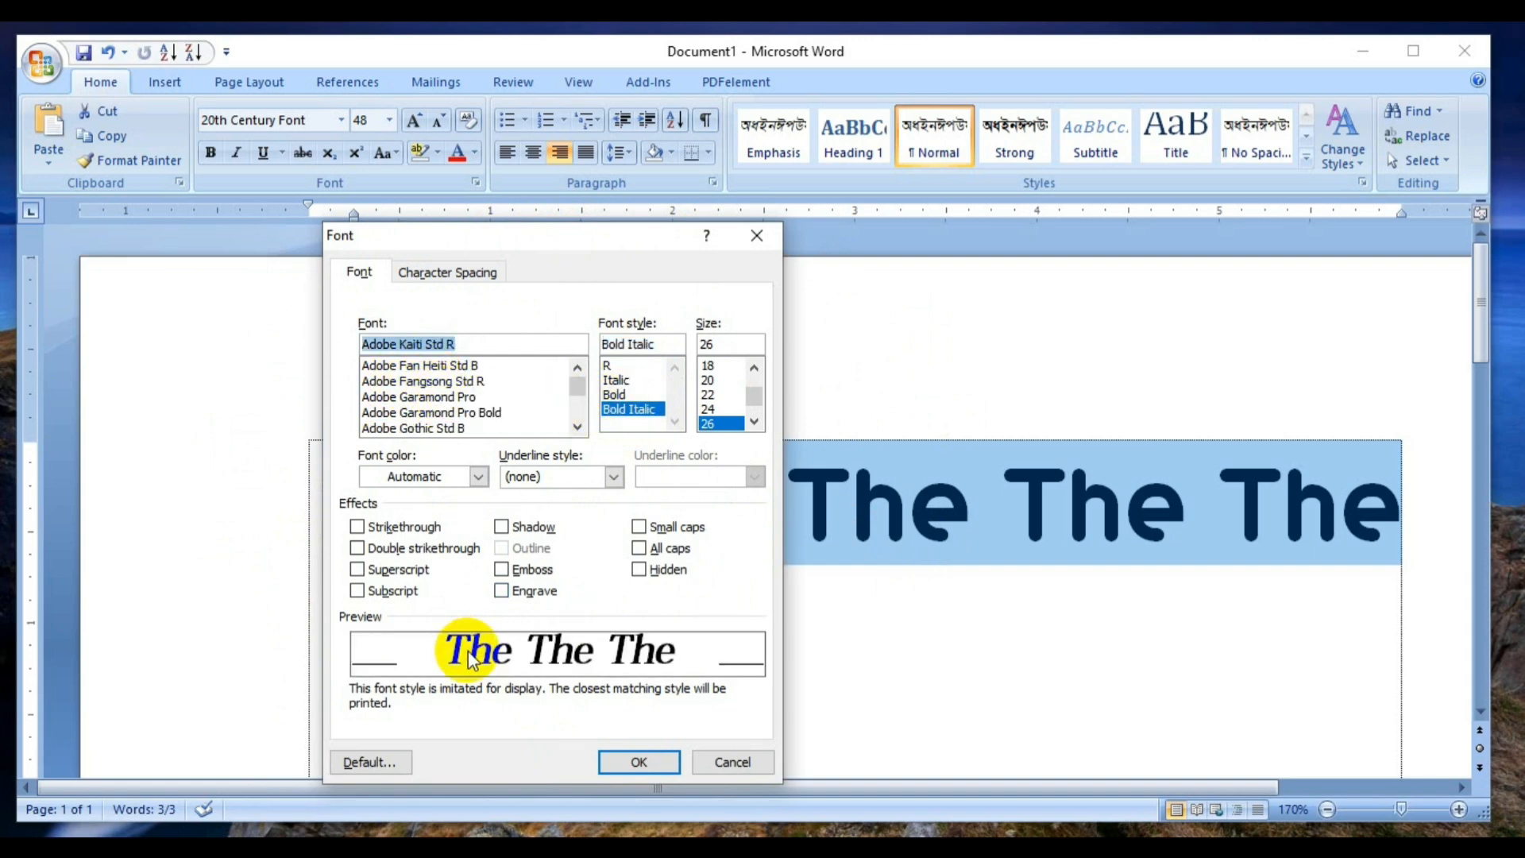
Step: Try preset font sizes 24 and 36 for the line and enter a custom size of 30
{"action": "left_click", "coordinate": [707, 394]}
{"action": "left_click", "coordinate": [708, 409]}
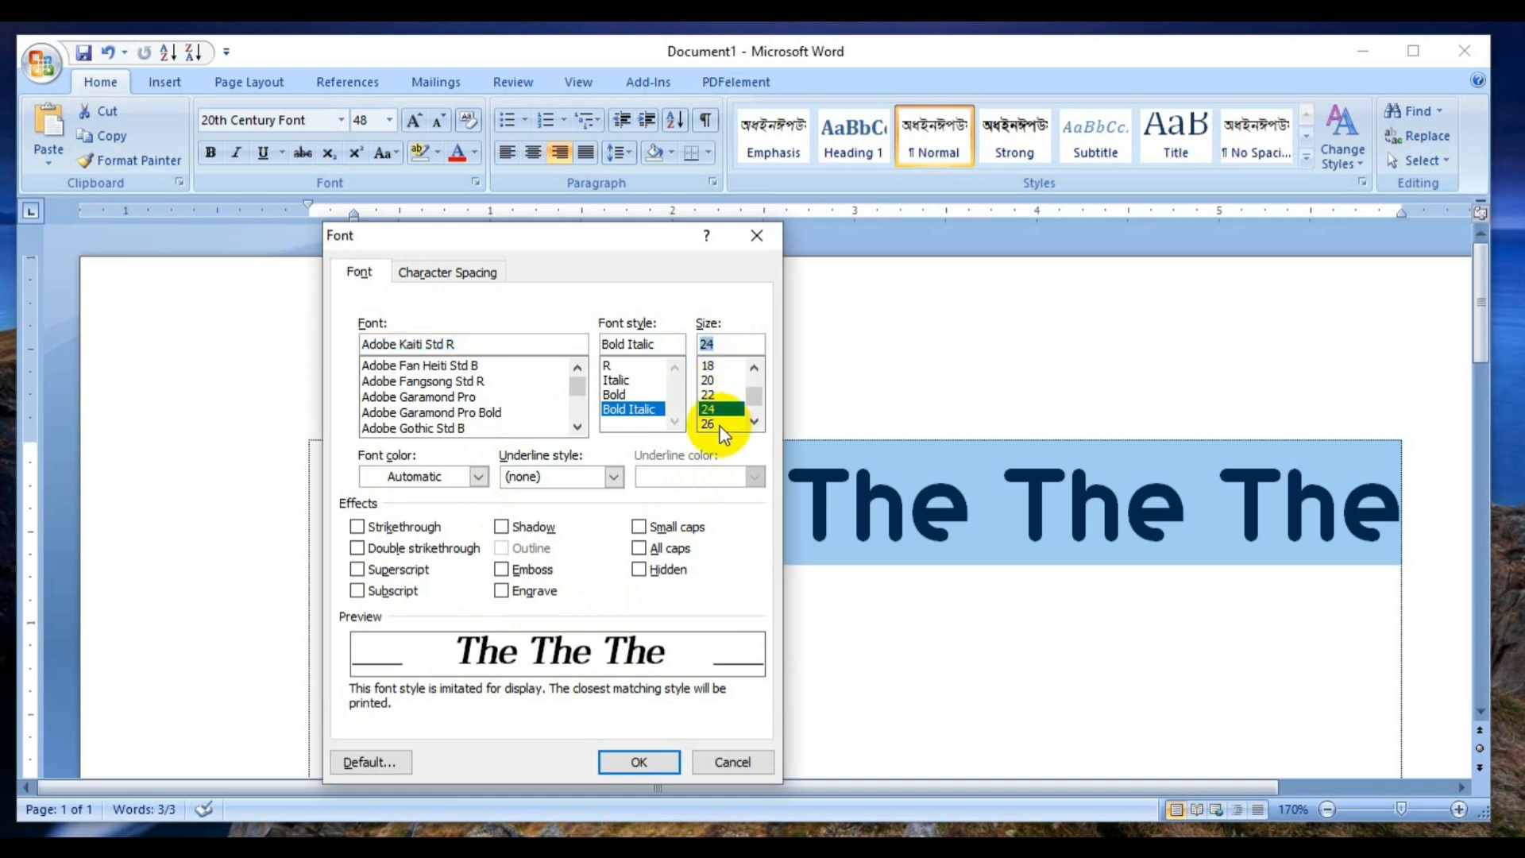
{"action": "scroll", "coordinate": [718, 412], "scroll_direction": "down", "scroll_amount": 2}
{"action": "left_click", "coordinate": [707, 394]}
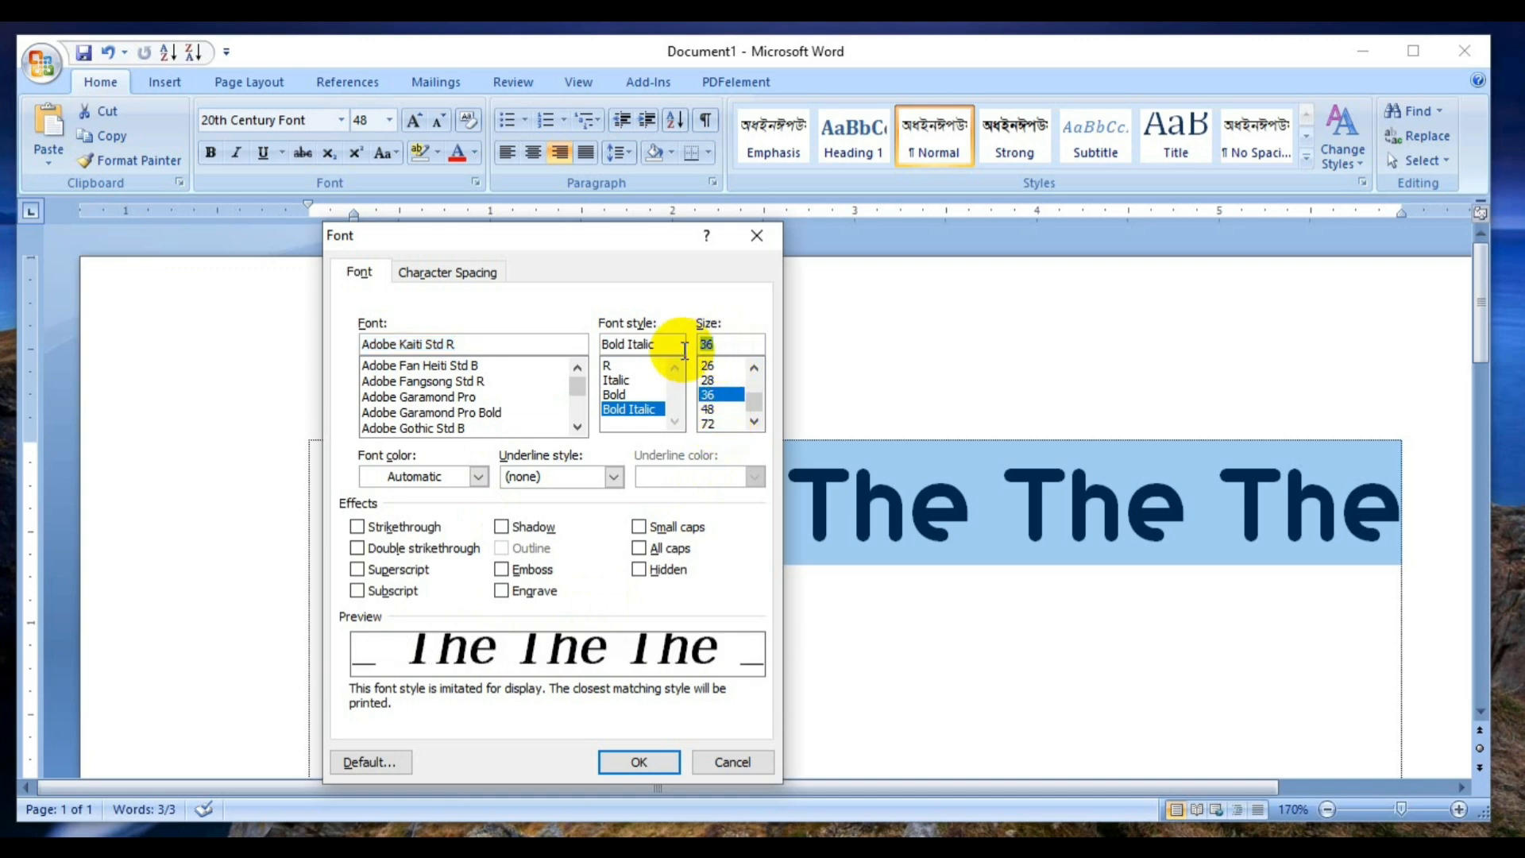
{"action": "key", "text": "BackSpace"}
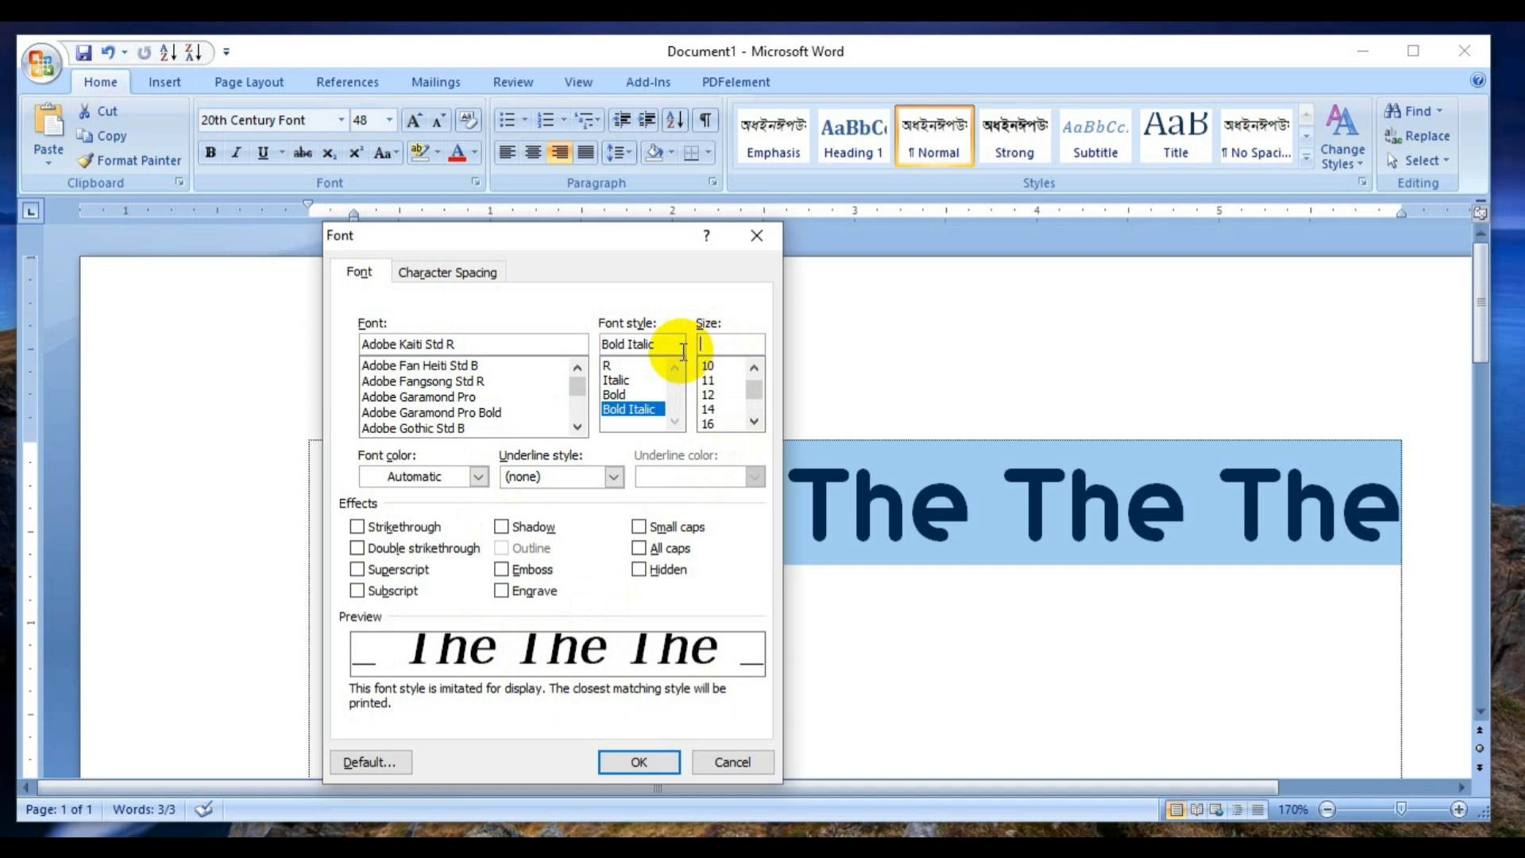
{"action": "type", "text": "30"}
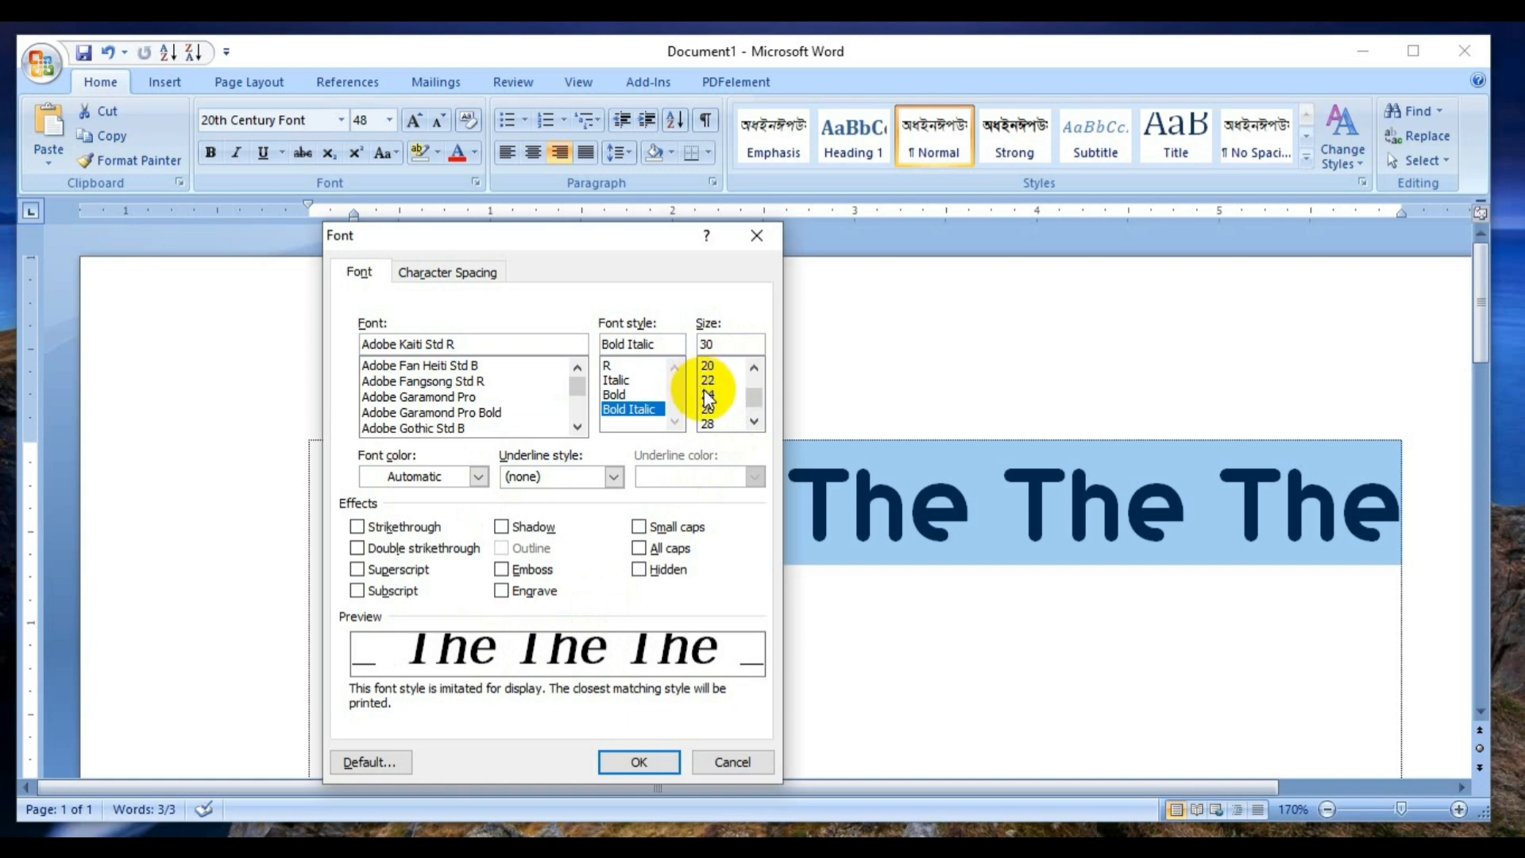
{"action": "scroll", "coordinate": [723, 393], "scroll_direction": "up", "scroll_amount": 1}
{"action": "scroll", "coordinate": [718, 401], "scroll_direction": "up", "scroll_amount": 4}
{"action": "double_click", "coordinate": [691, 344]}
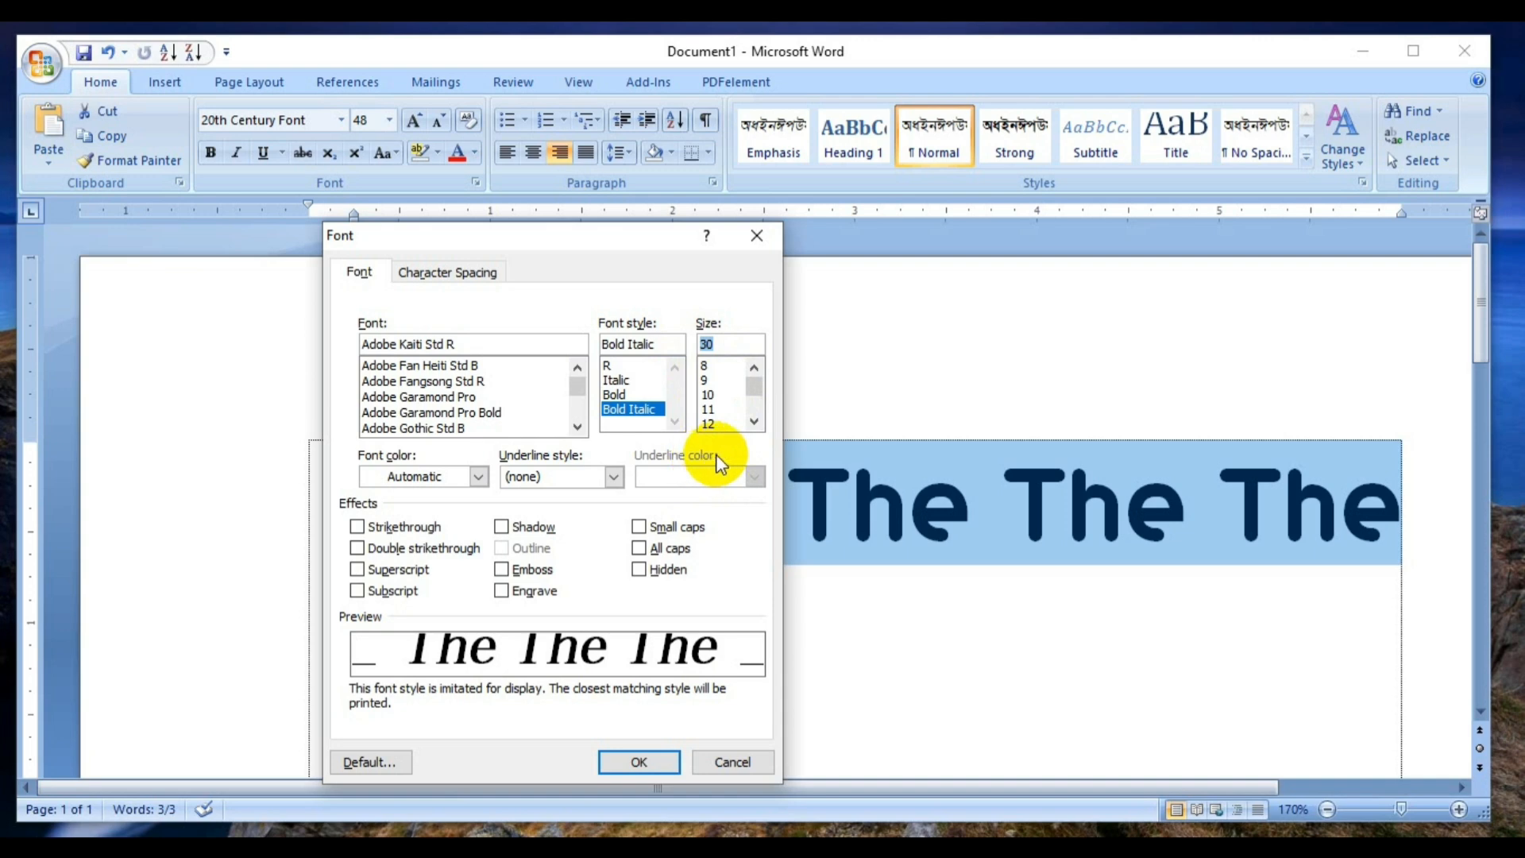
Step: Try the double and dotted underline styles on the line and choose the dashed underline
{"action": "left_click", "coordinate": [616, 477]}
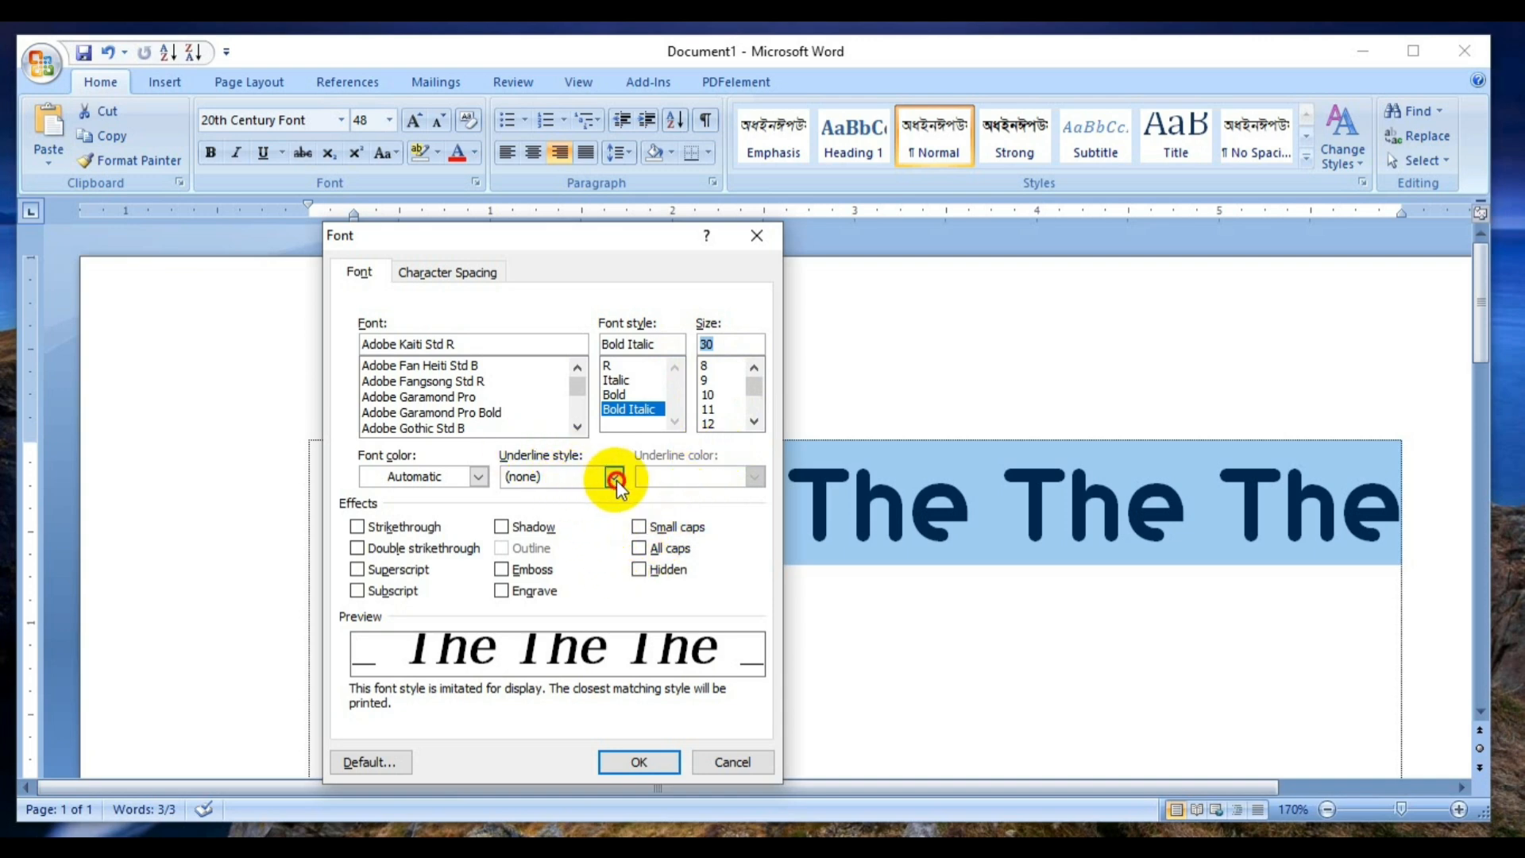
{"action": "left_click", "coordinate": [548, 547]}
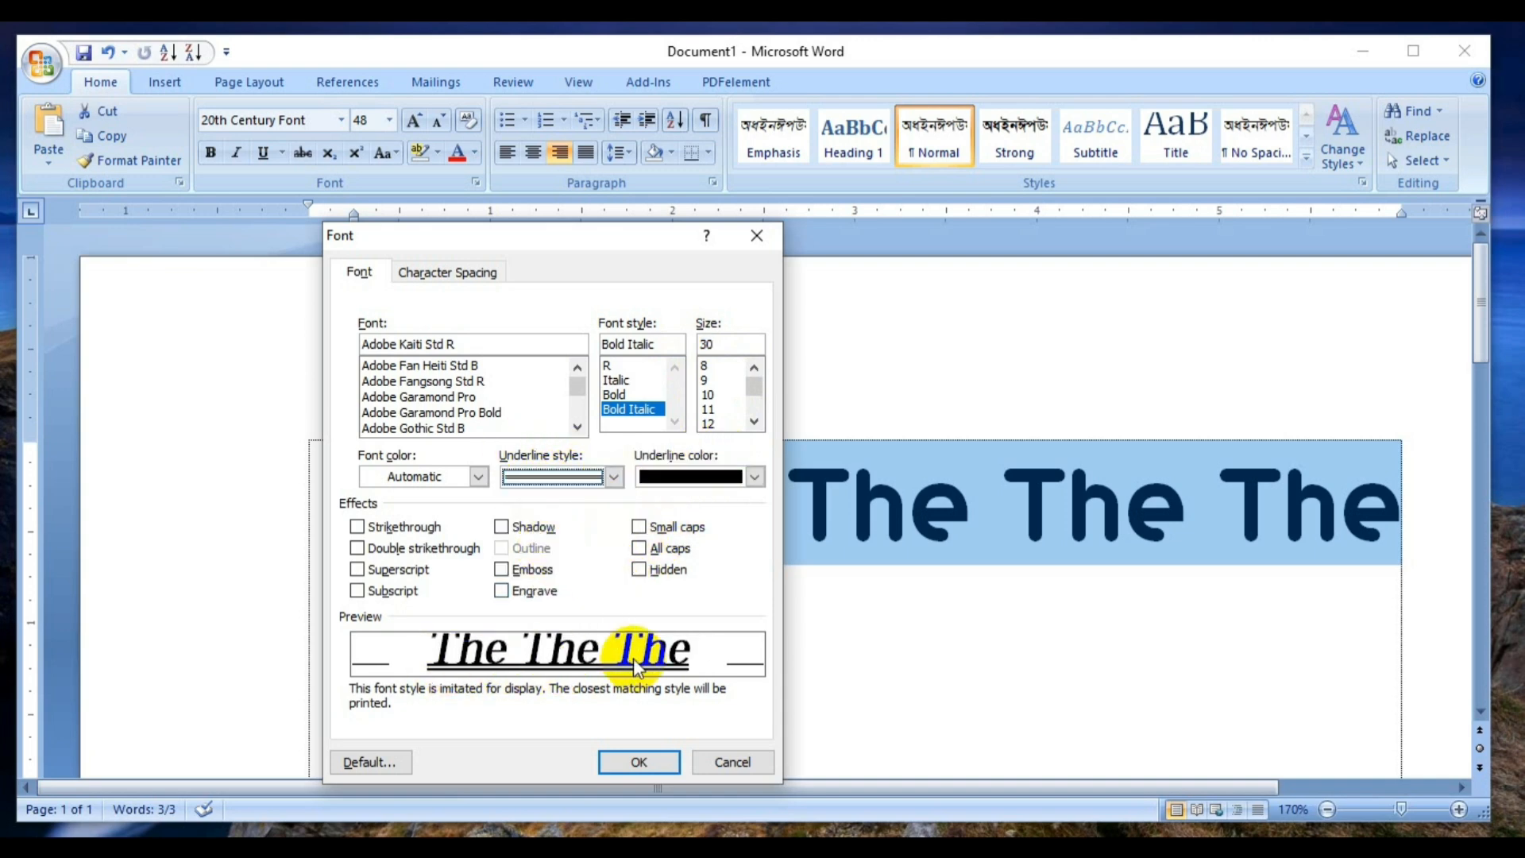
{"action": "left_click", "coordinate": [616, 477]}
{"action": "left_click", "coordinate": [591, 592]}
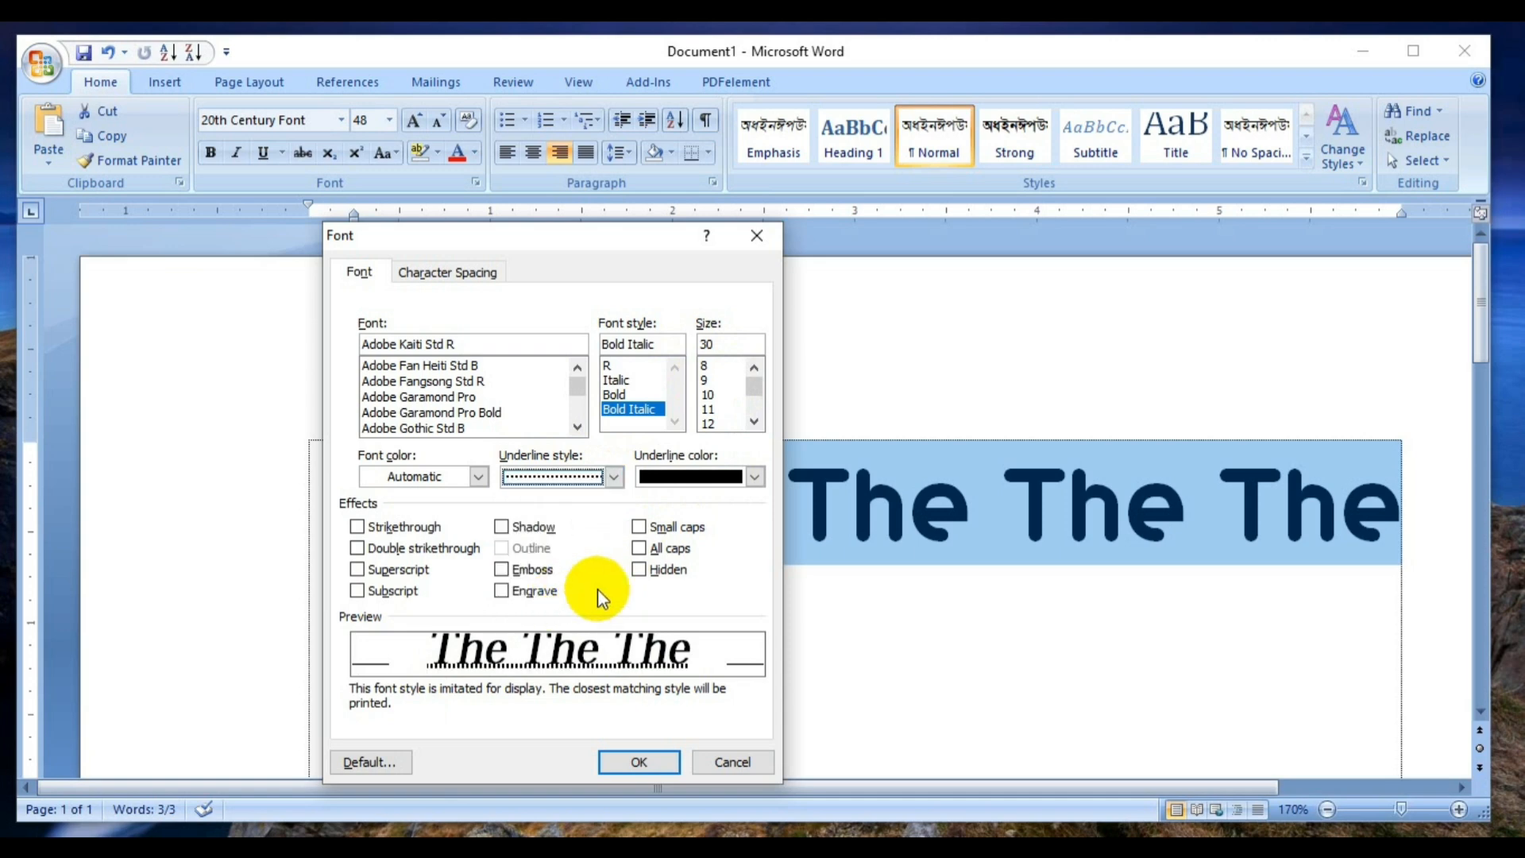
{"action": "left_click", "coordinate": [615, 476]}
{"action": "left_click", "coordinate": [561, 621]}
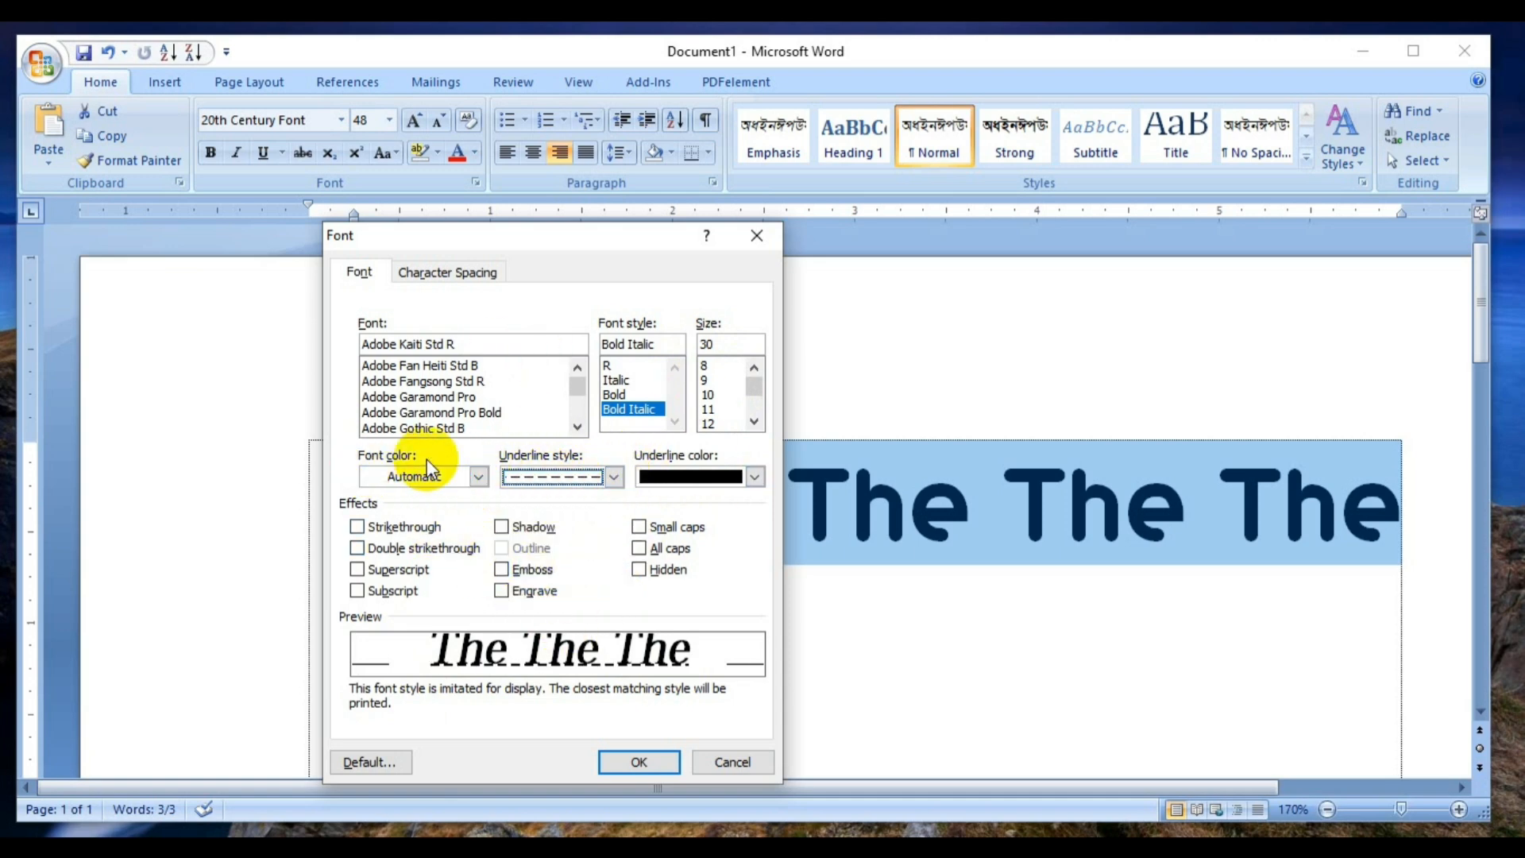
Step: Apply the font settings with a red font color and a green underline color, and undo the formatting
{"action": "left_click", "coordinate": [478, 477]}
{"action": "left_click", "coordinate": [392, 669]}
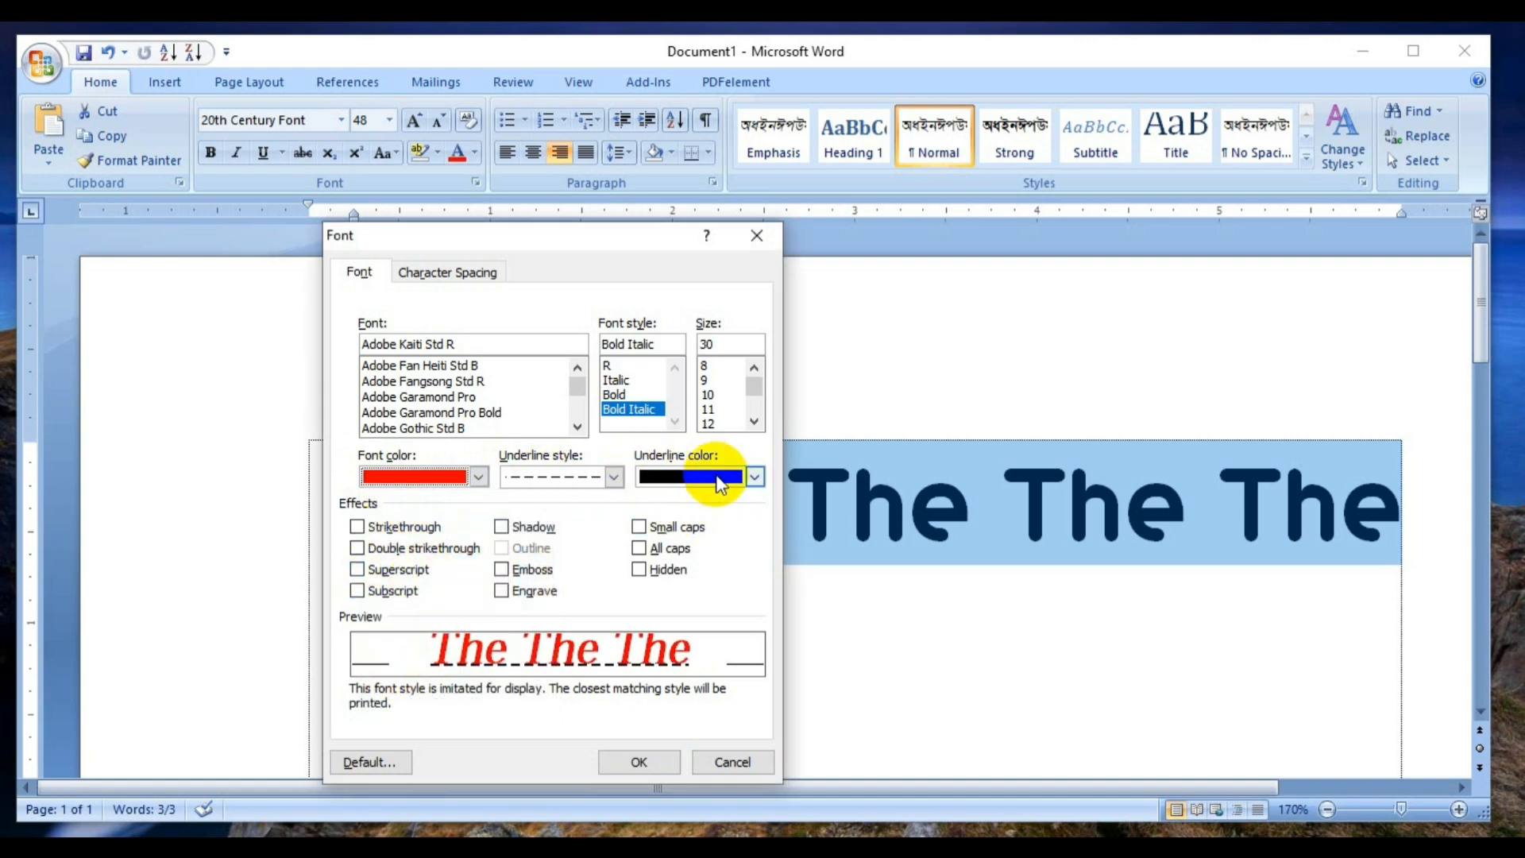
{"action": "left_click", "coordinate": [754, 476]}
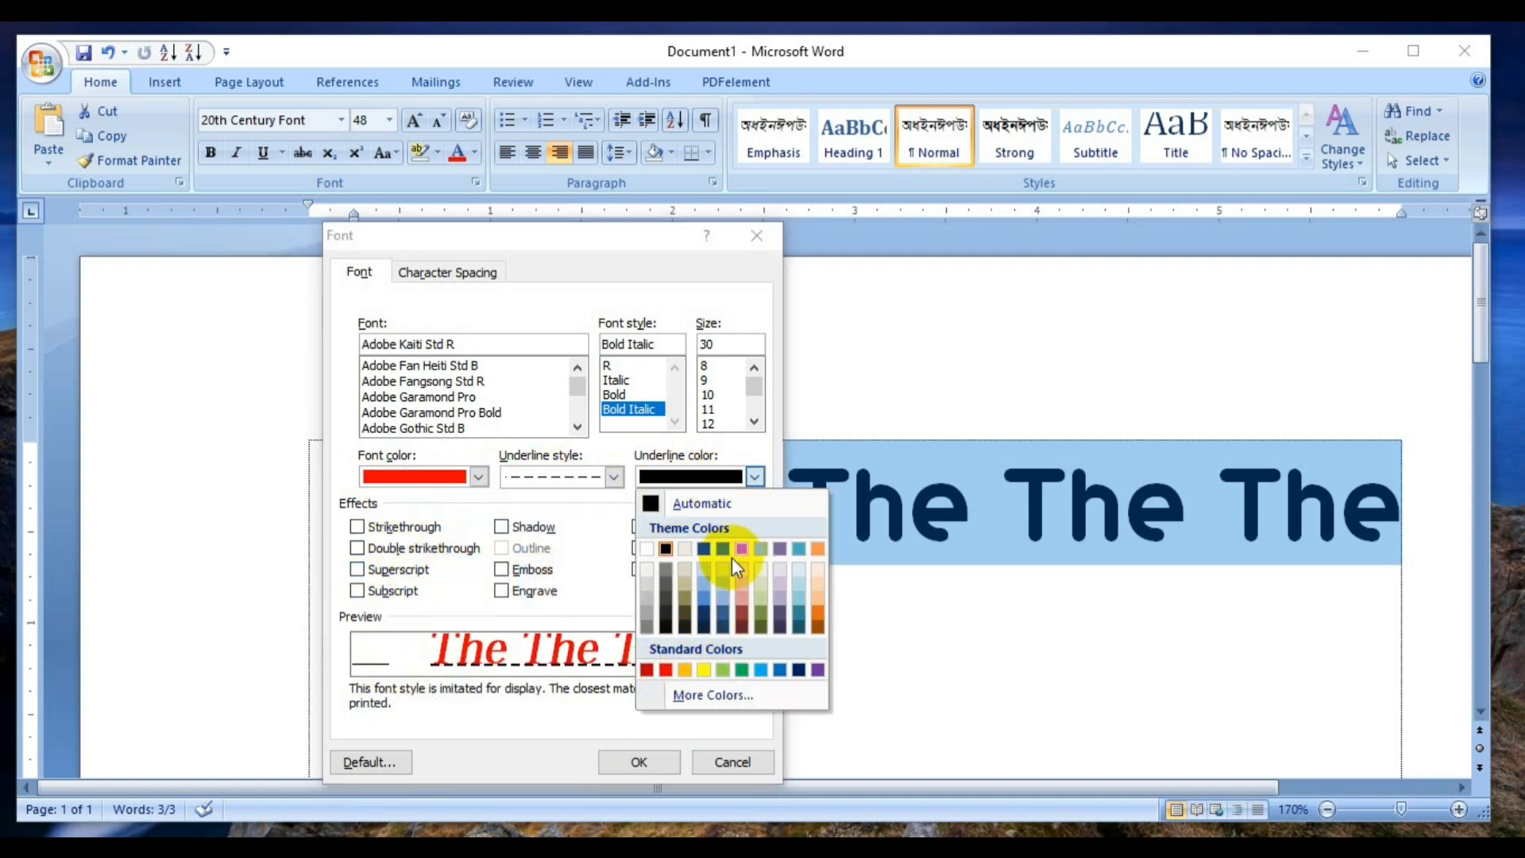
{"action": "left_click", "coordinate": [743, 669]}
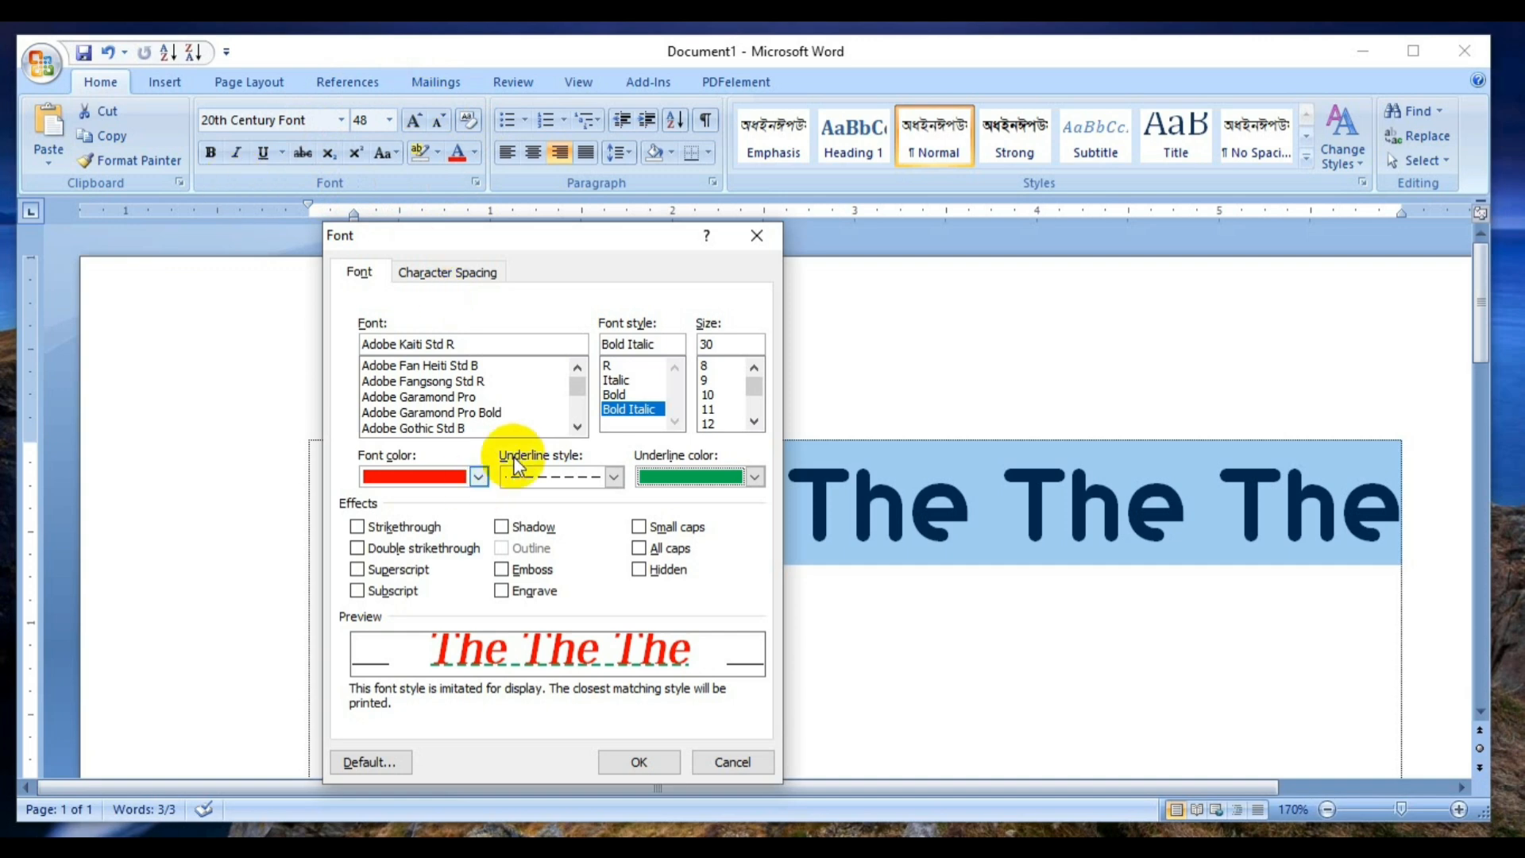
{"action": "left_click", "coordinate": [640, 762]}
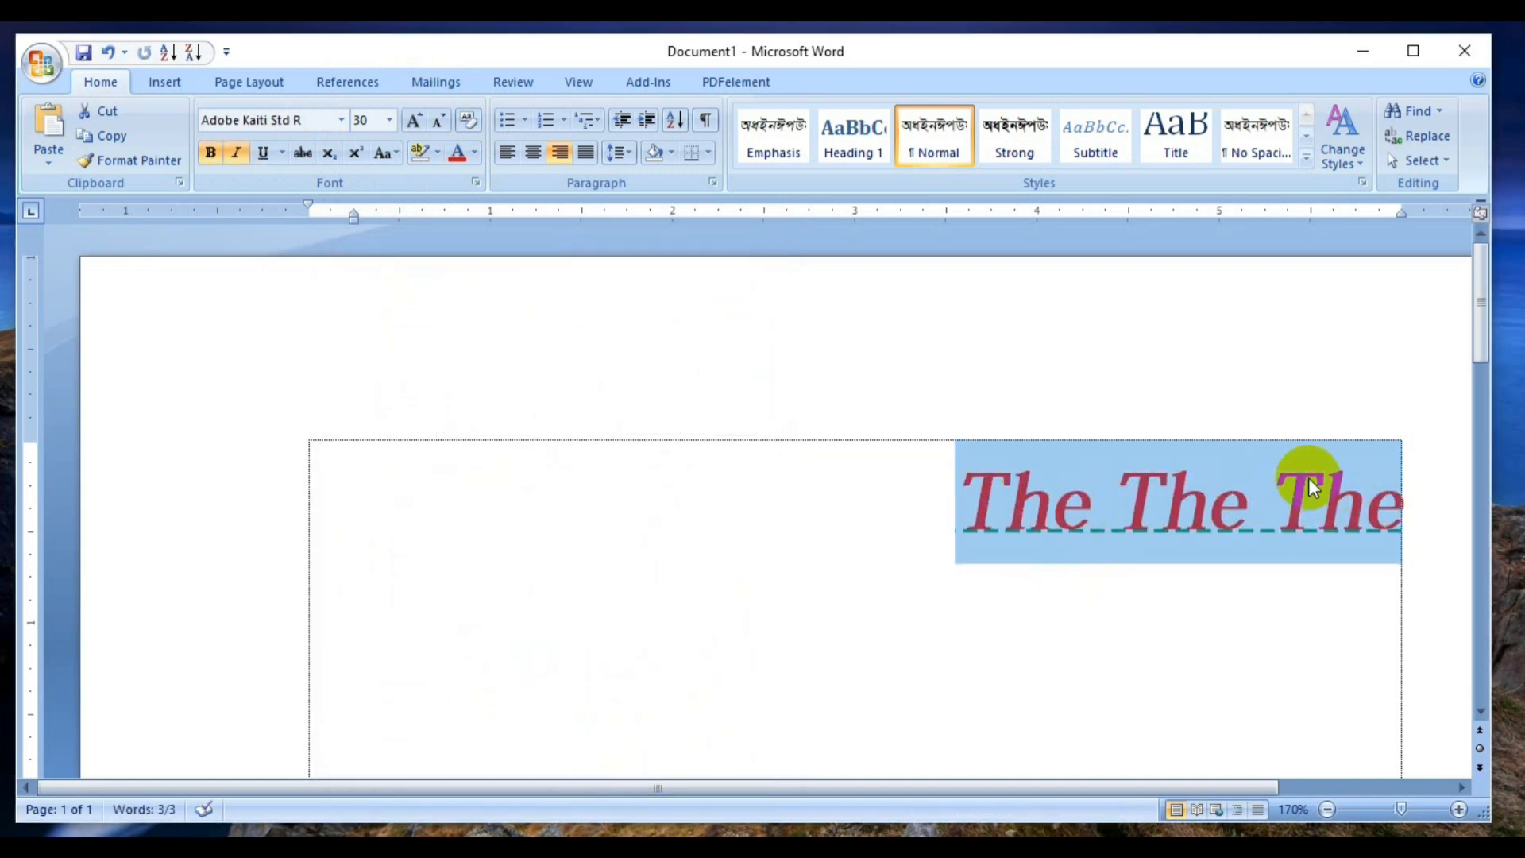
{"action": "key", "text": "ctrl+z"}
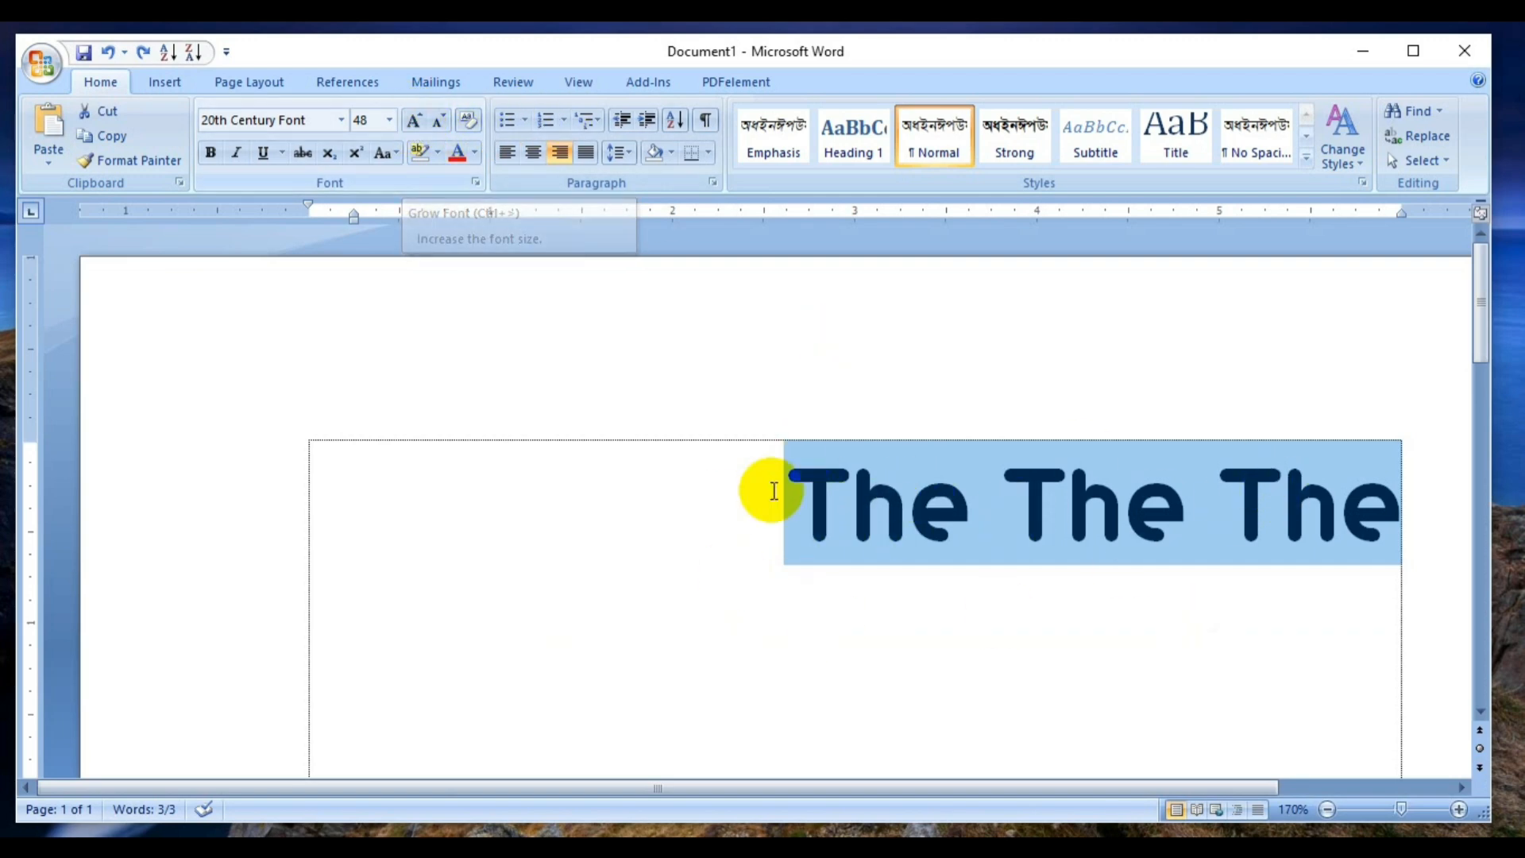
Step: Grow the font of the selected line "The The The" in steps to size 110
{"action": "left_click", "coordinate": [413, 121]}
{"action": "left_click", "coordinate": [413, 121]}
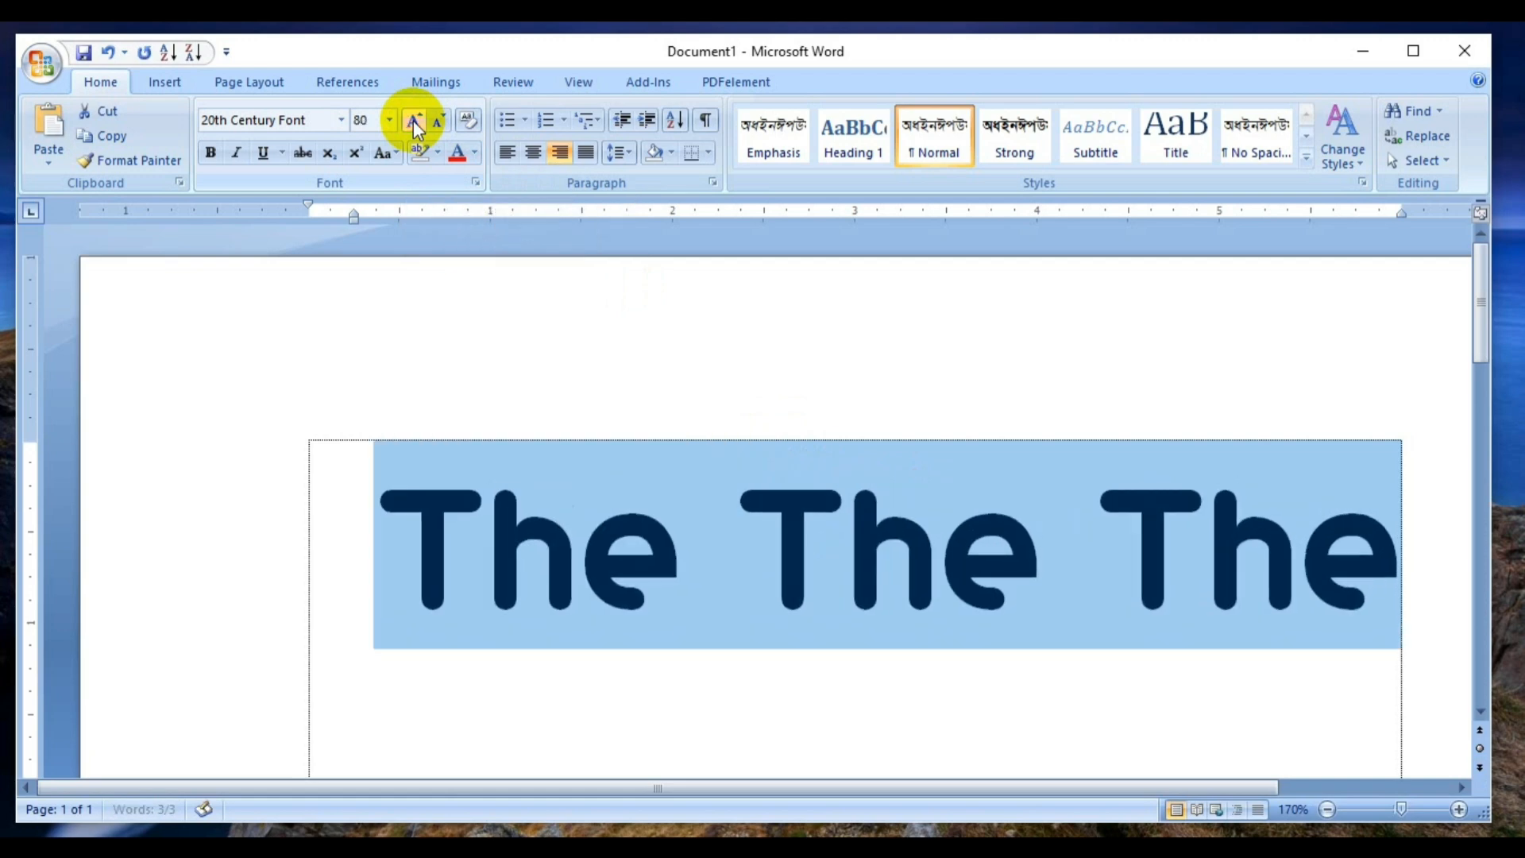
{"action": "left_click", "coordinate": [413, 120]}
{"action": "left_click", "coordinate": [413, 121]}
{"action": "left_click", "coordinate": [413, 120]}
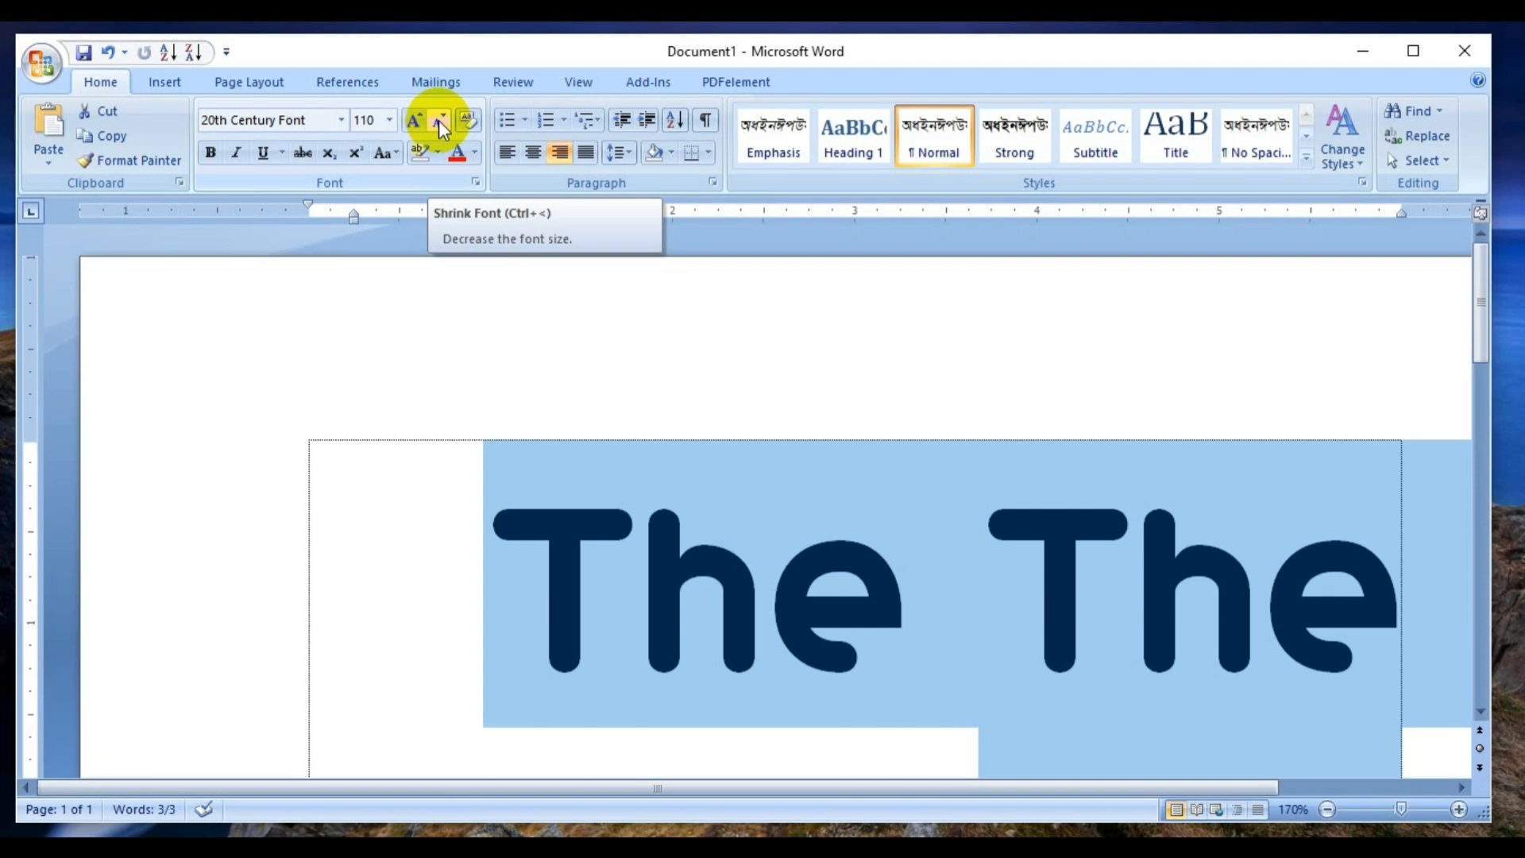
Step: Shrink the font of the selected line in steps to size 72
{"action": "left_click", "coordinate": [438, 120]}
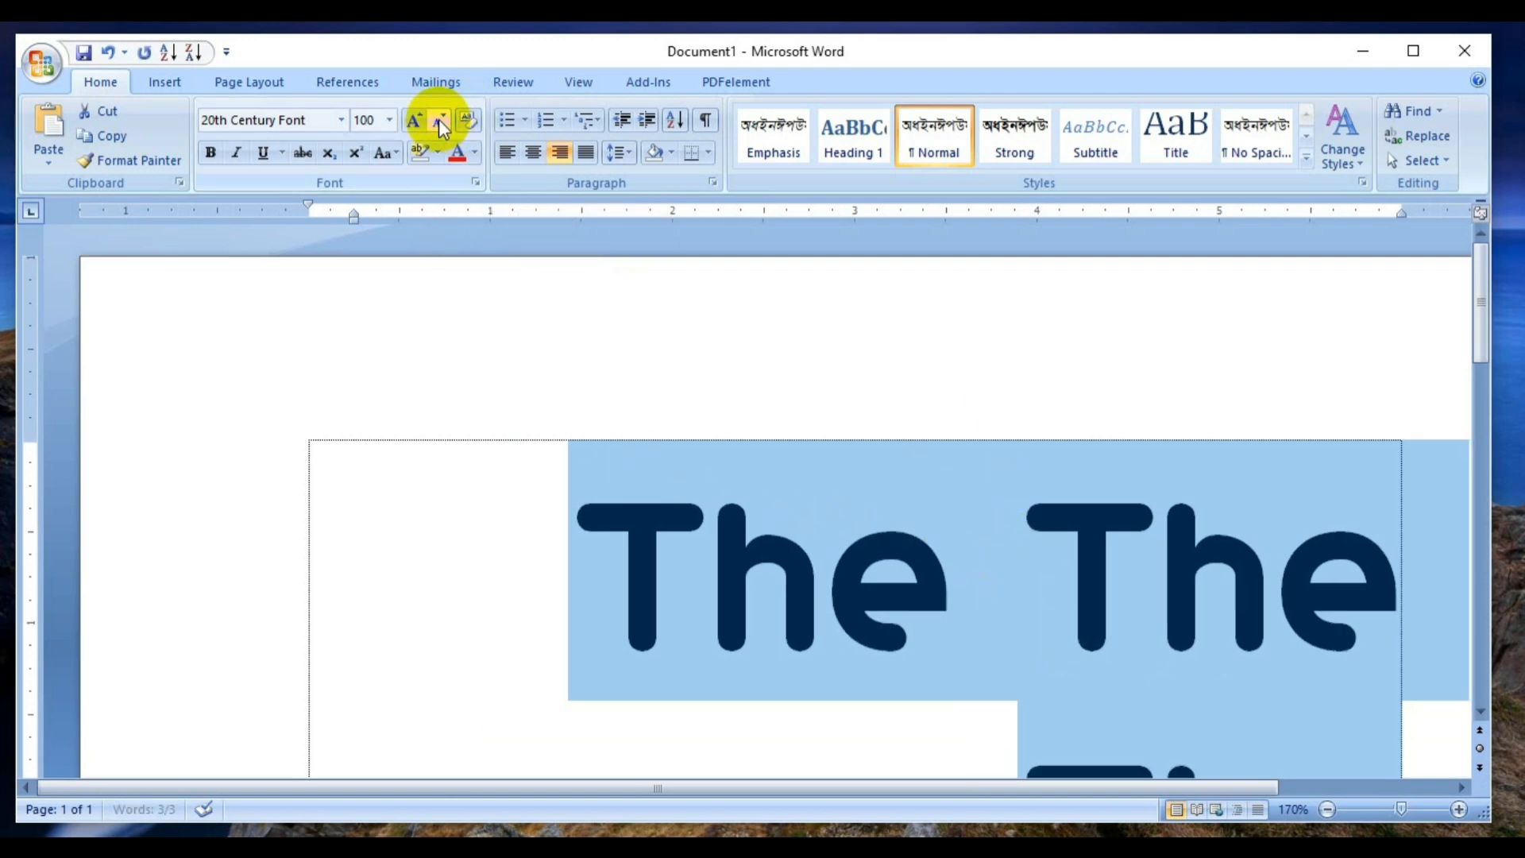
{"action": "left_click", "coordinate": [438, 119]}
{"action": "left_click", "coordinate": [438, 119]}
{"action": "left_click", "coordinate": [438, 120]}
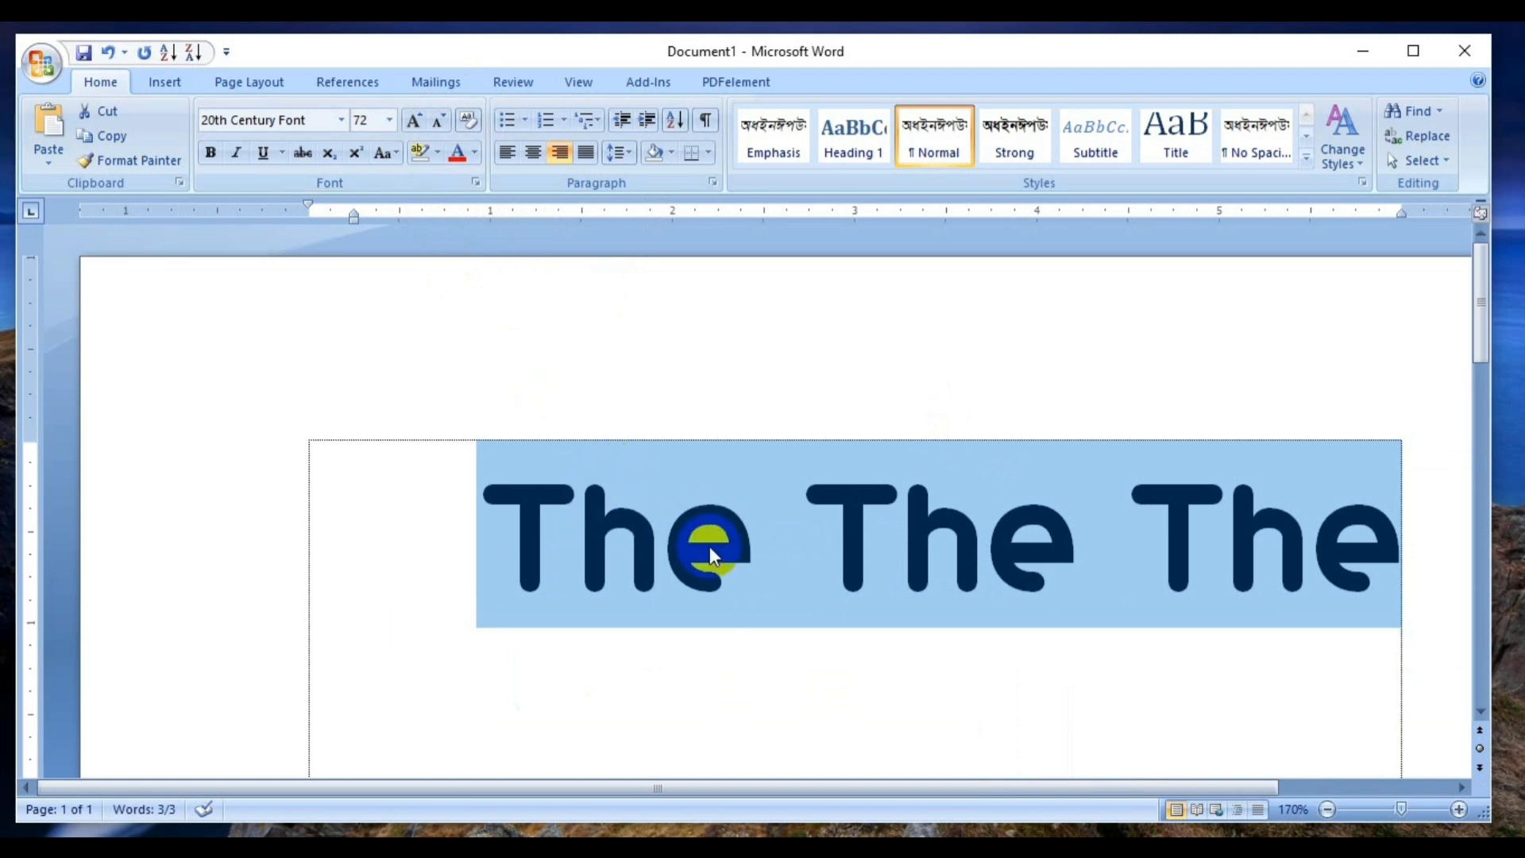
{"action": "left_click", "coordinate": [436, 154]}
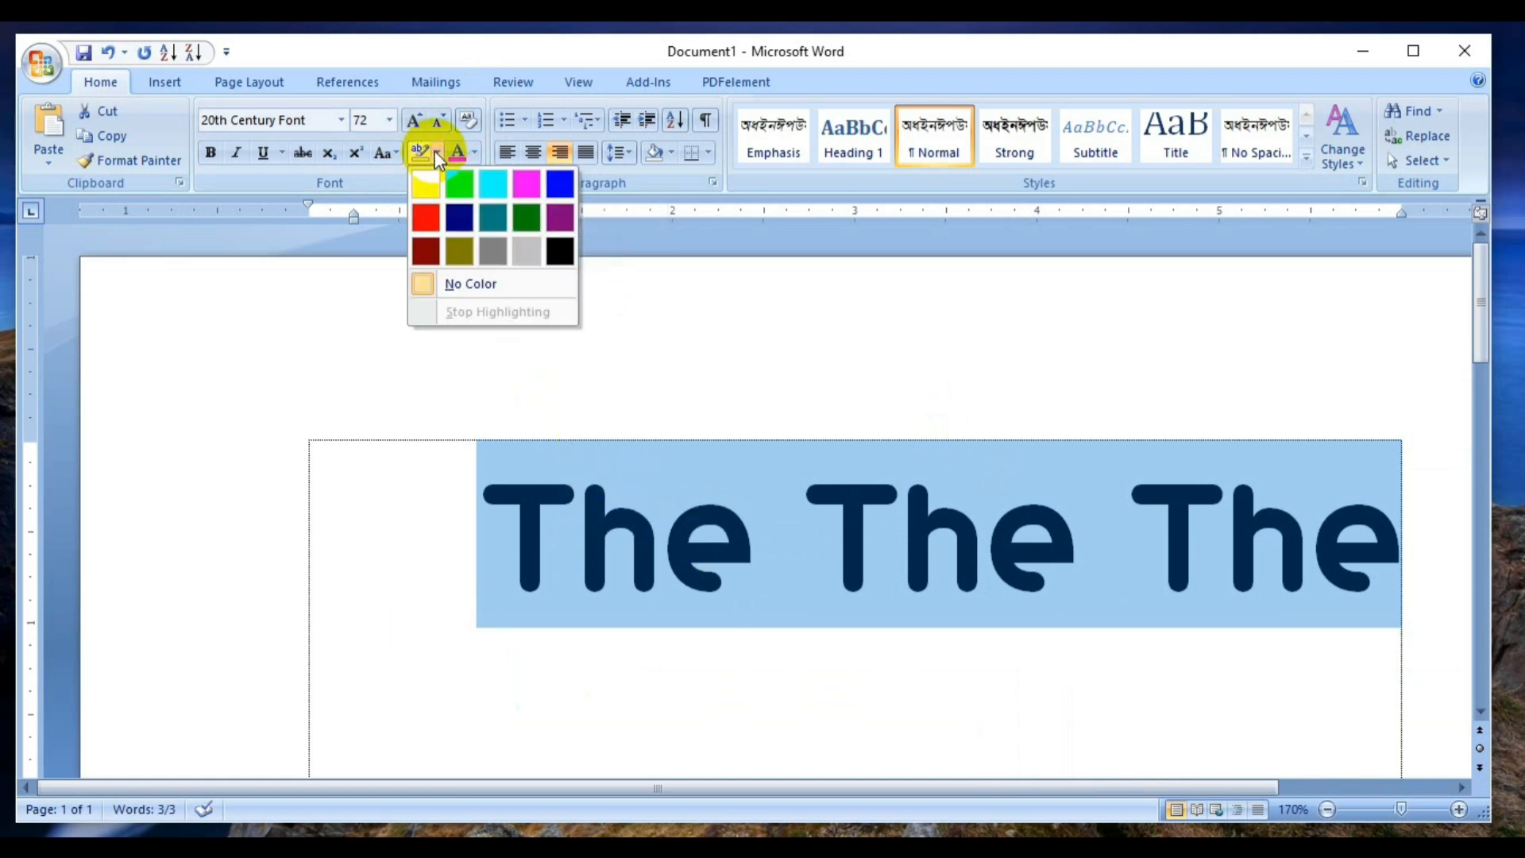
{"action": "left_click", "coordinate": [436, 154]}
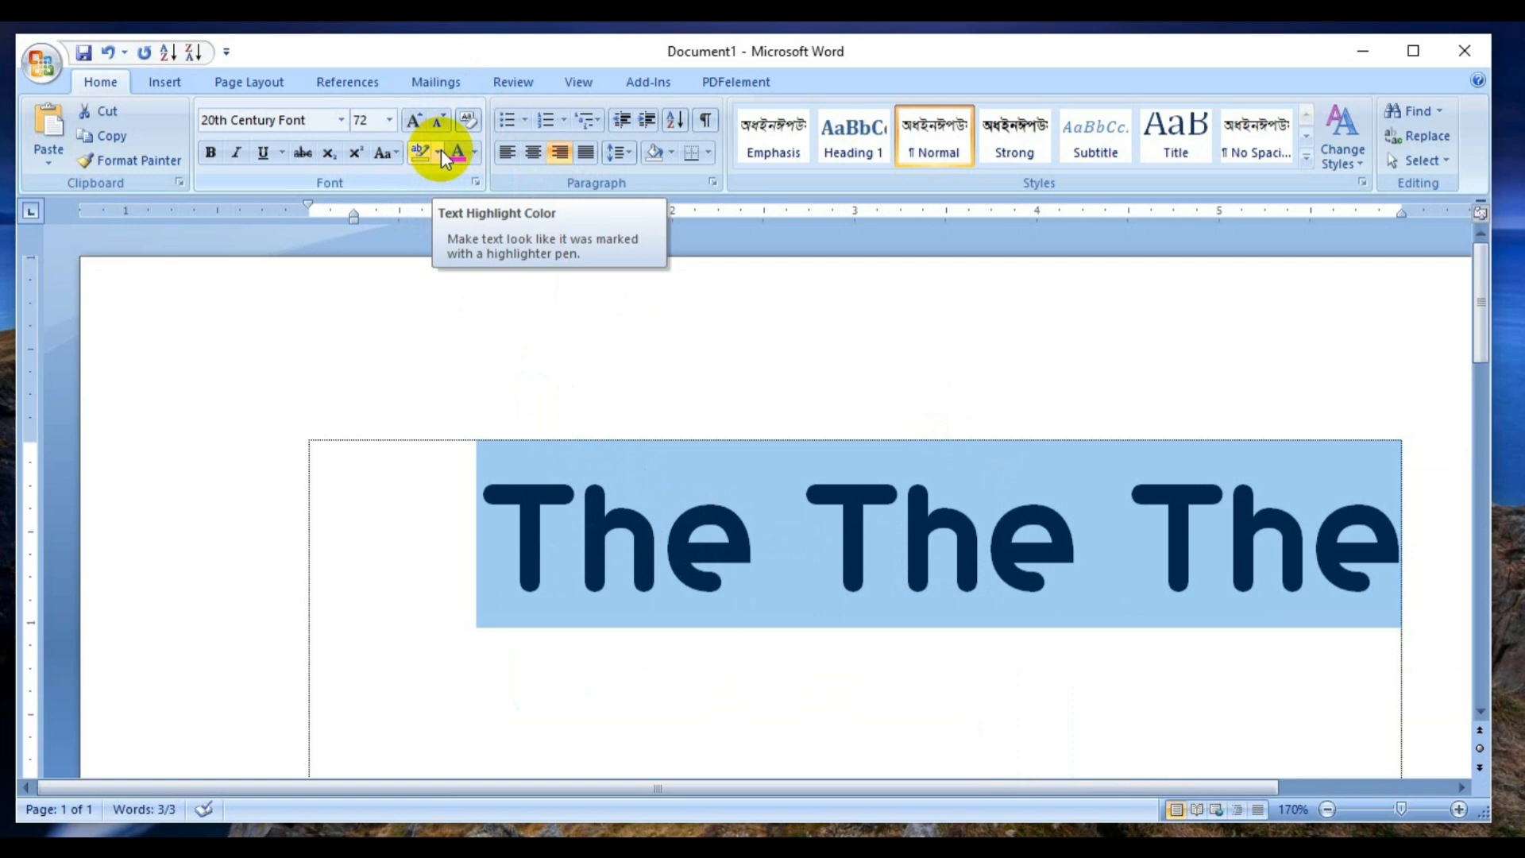
{"action": "left_click", "coordinate": [438, 154]}
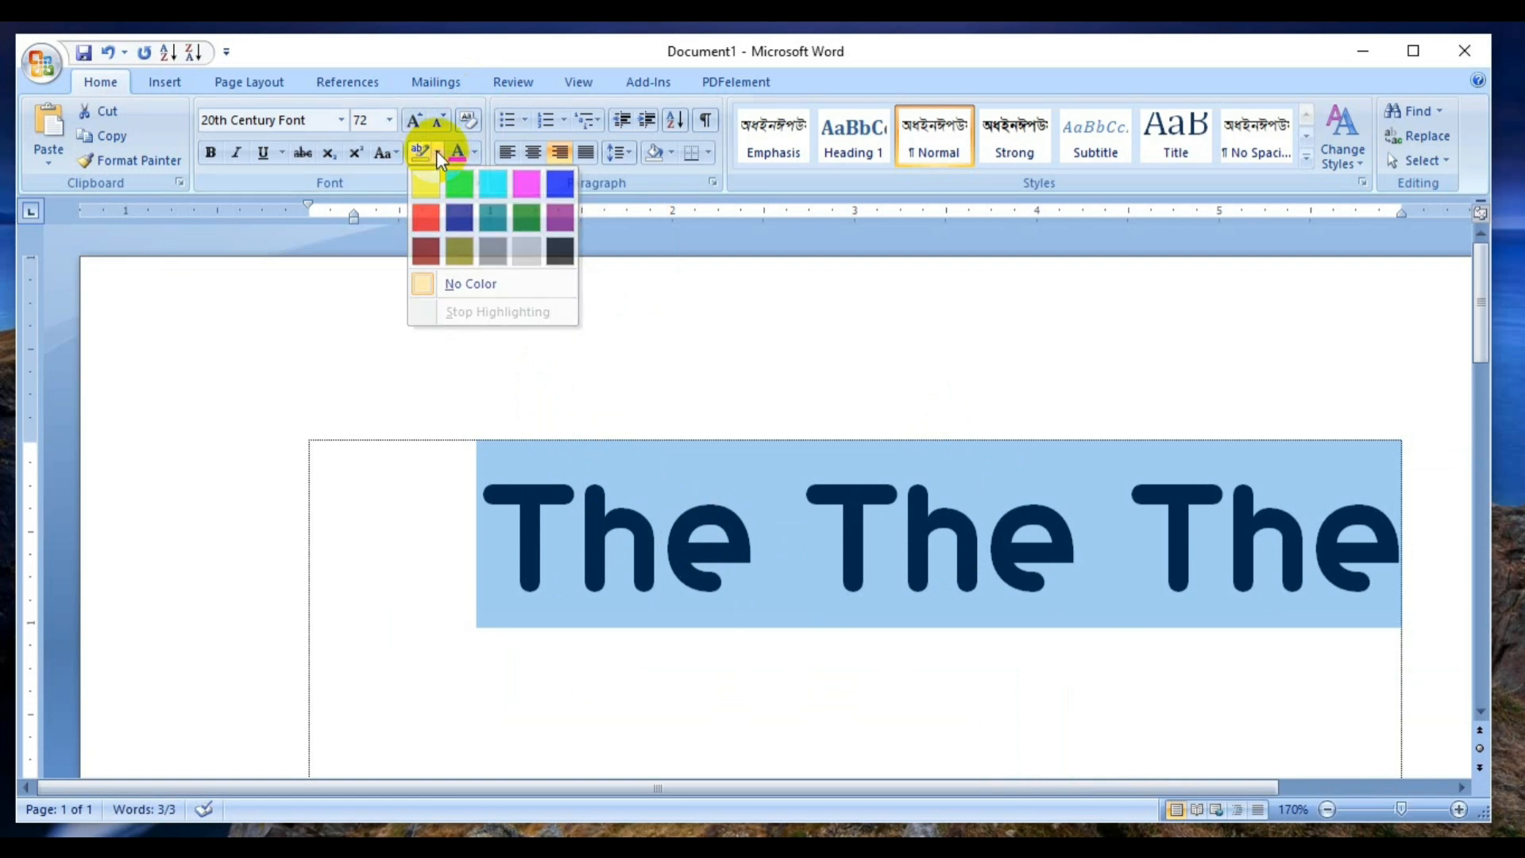
{"action": "left_click", "coordinate": [704, 517]}
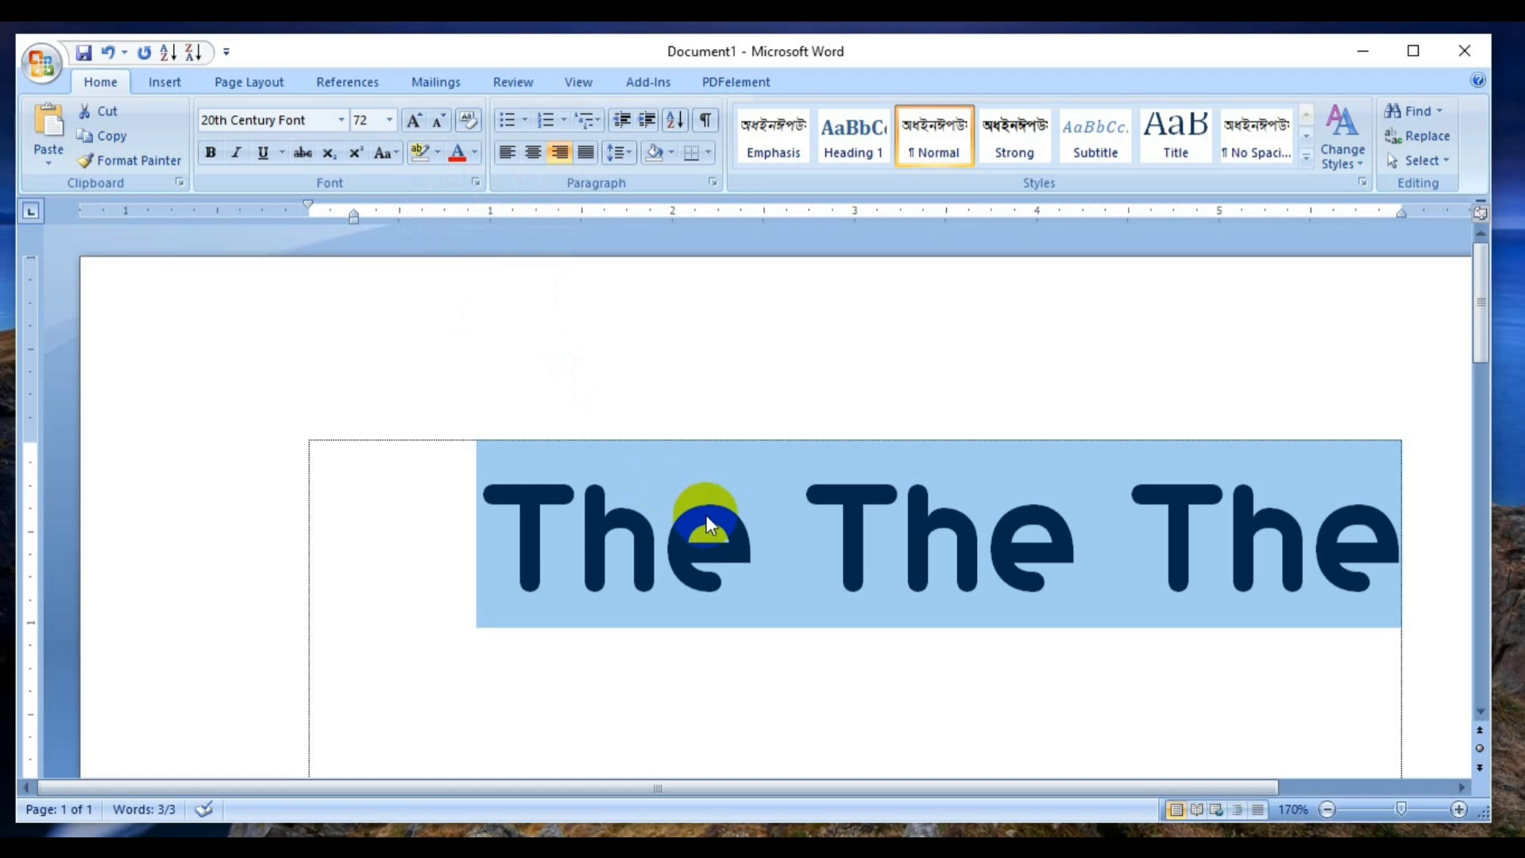
Step: Highlight the middle word "The" in bright green
{"action": "left_click_drag", "start_coordinate": [822, 520], "coordinate": [1069, 497]}
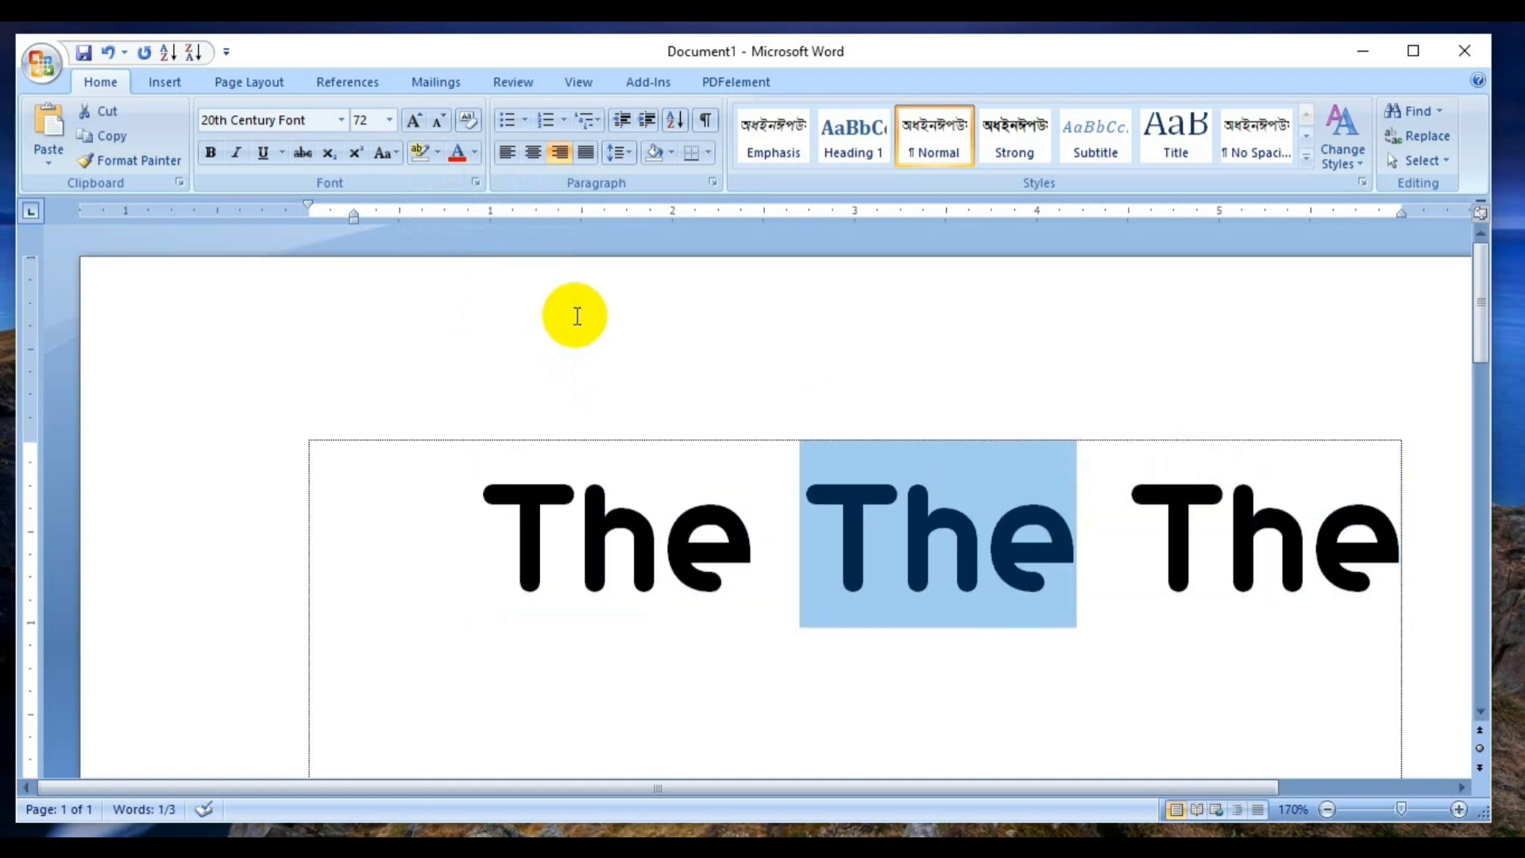
{"action": "left_click", "coordinate": [441, 147]}
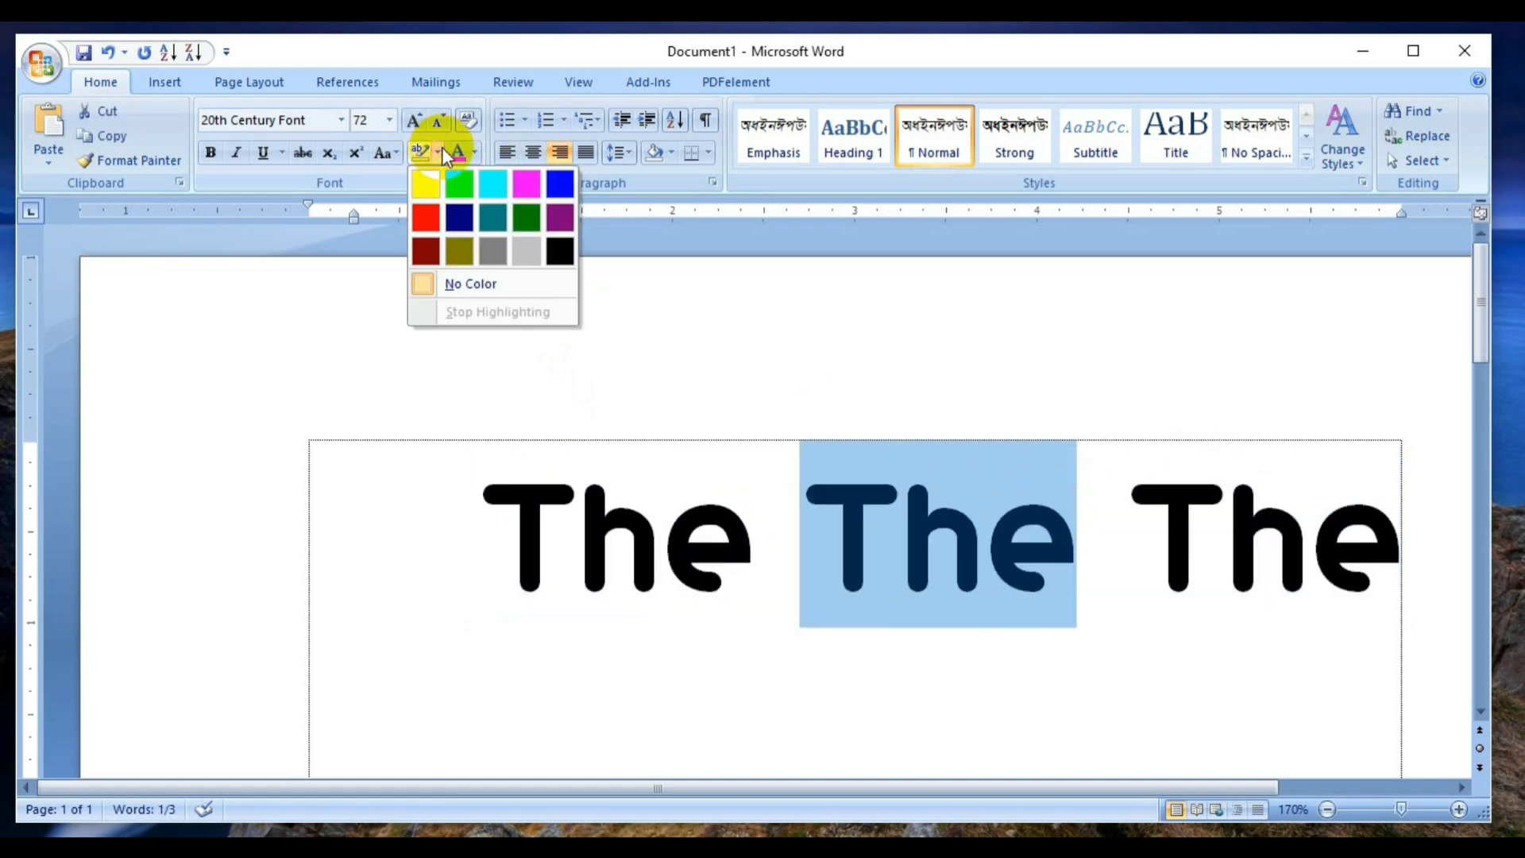
{"action": "left_click", "coordinate": [464, 190]}
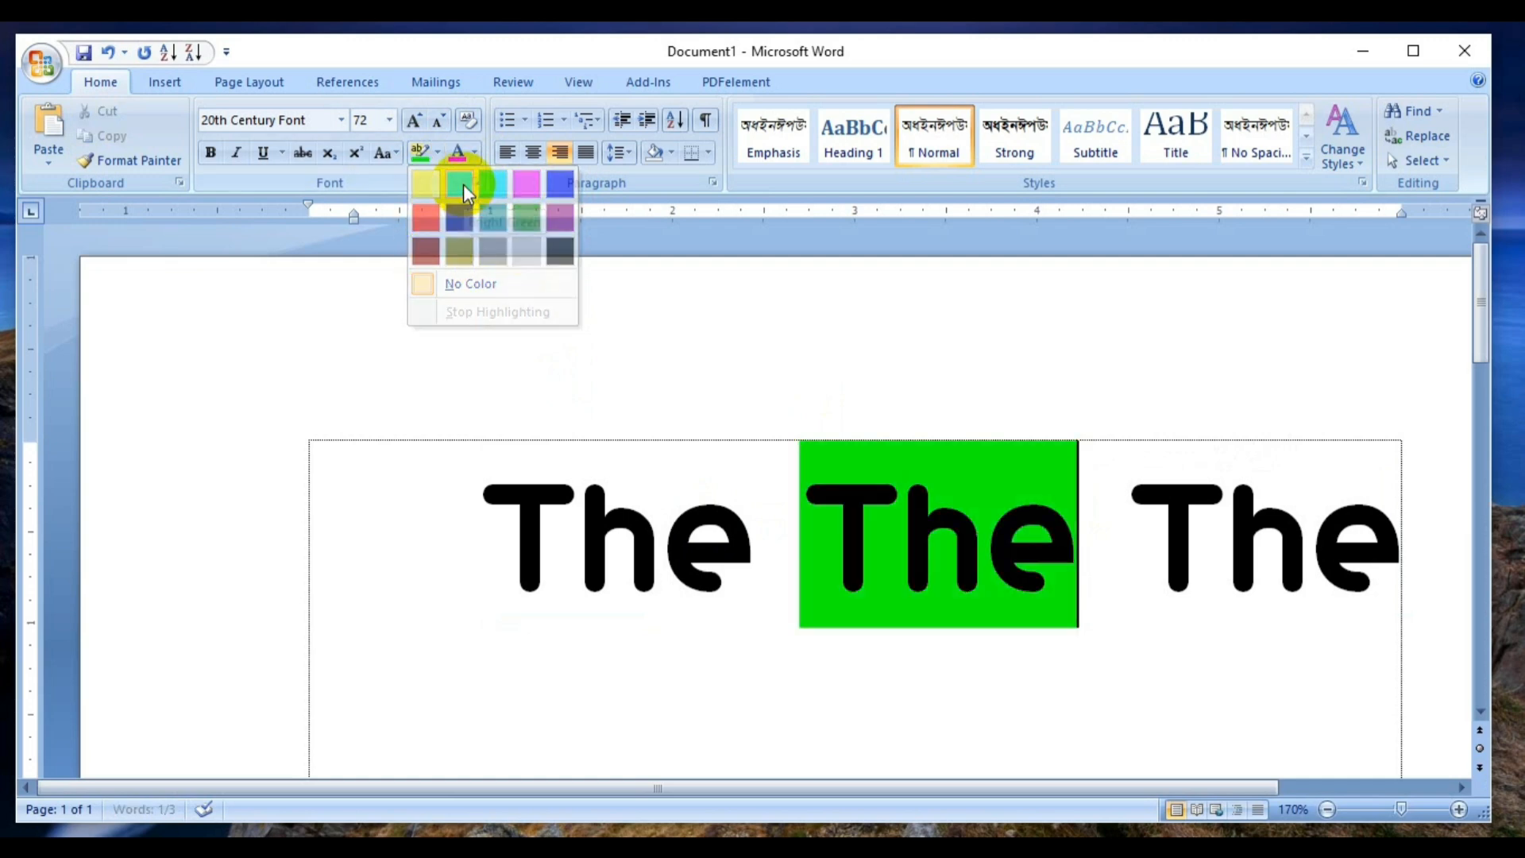
Step: Remove the green highlight from the middle word "The" by setting its highlight to No Color
{"action": "left_click_drag", "start_coordinate": [810, 505], "coordinate": [1096, 502]}
{"action": "left_click", "coordinate": [820, 491]}
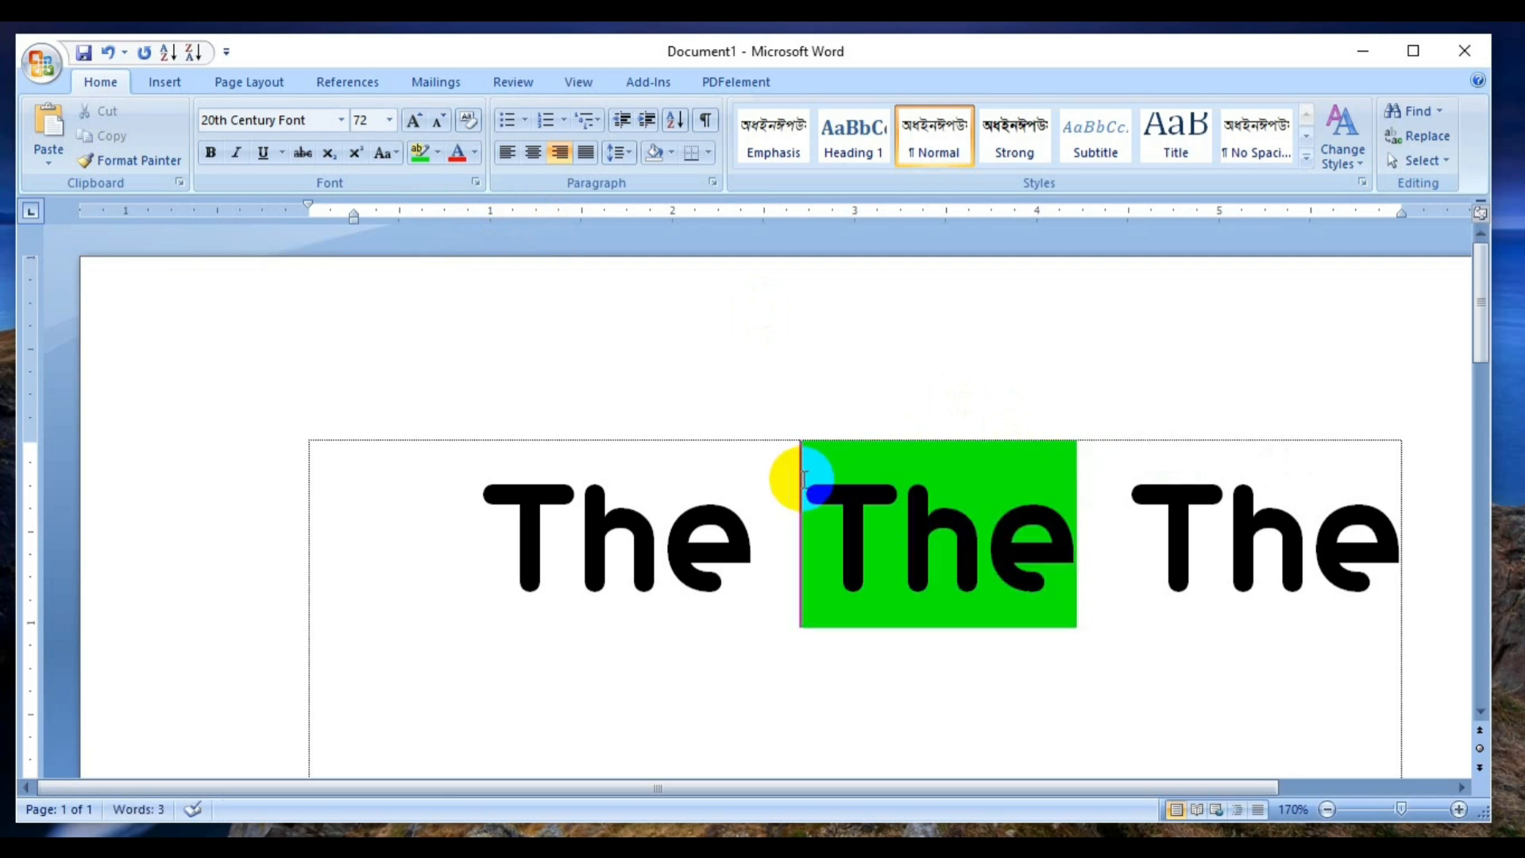
{"action": "left_click_drag", "start_coordinate": [801, 478], "coordinate": [1062, 478]}
{"action": "left_click", "coordinate": [438, 153]}
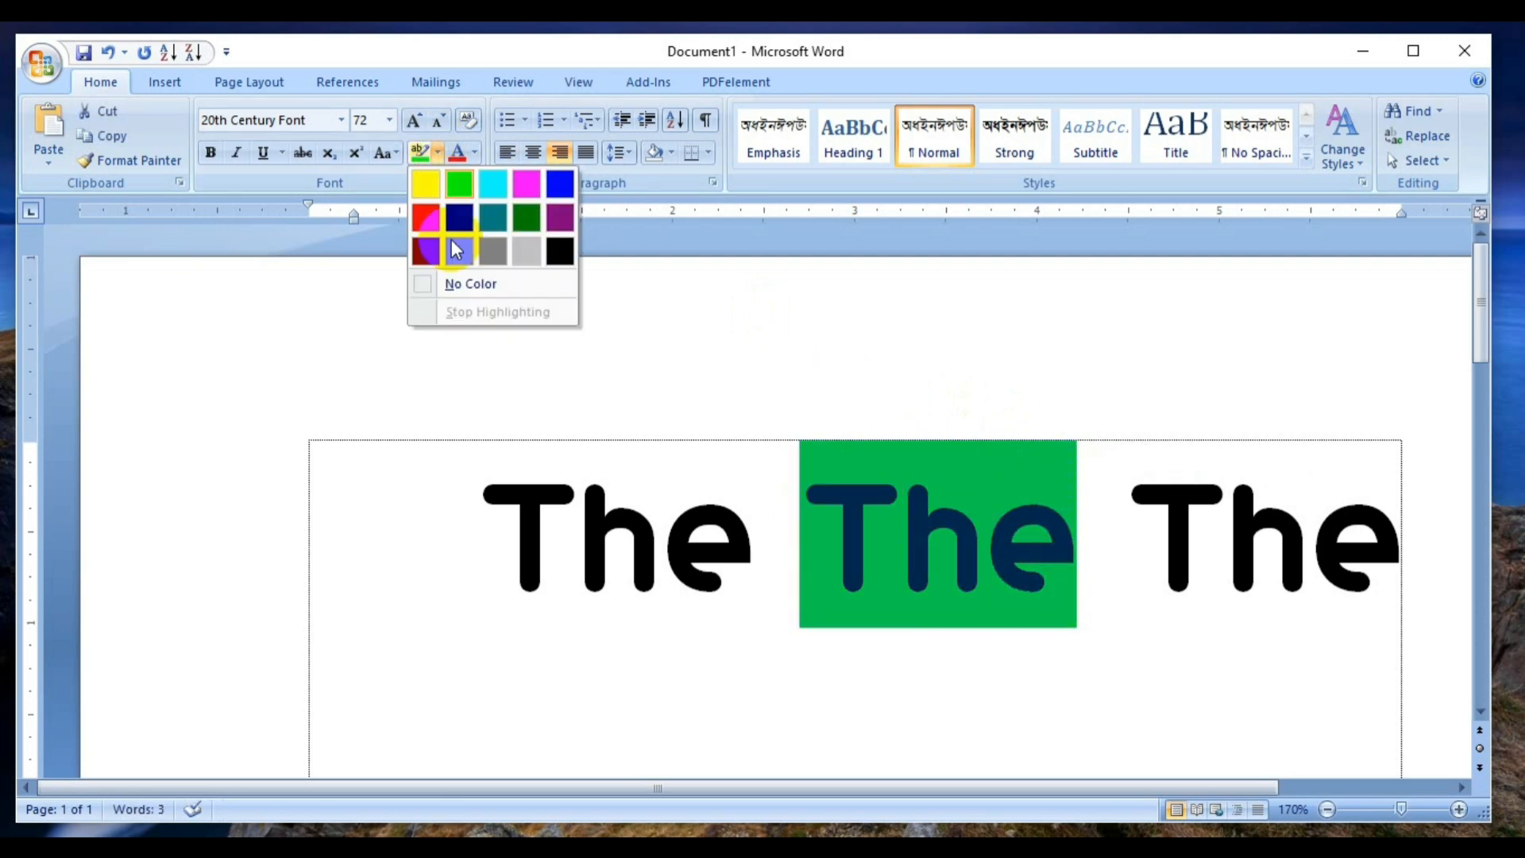
{"action": "left_click", "coordinate": [453, 283]}
{"action": "left_click", "coordinate": [1056, 540]}
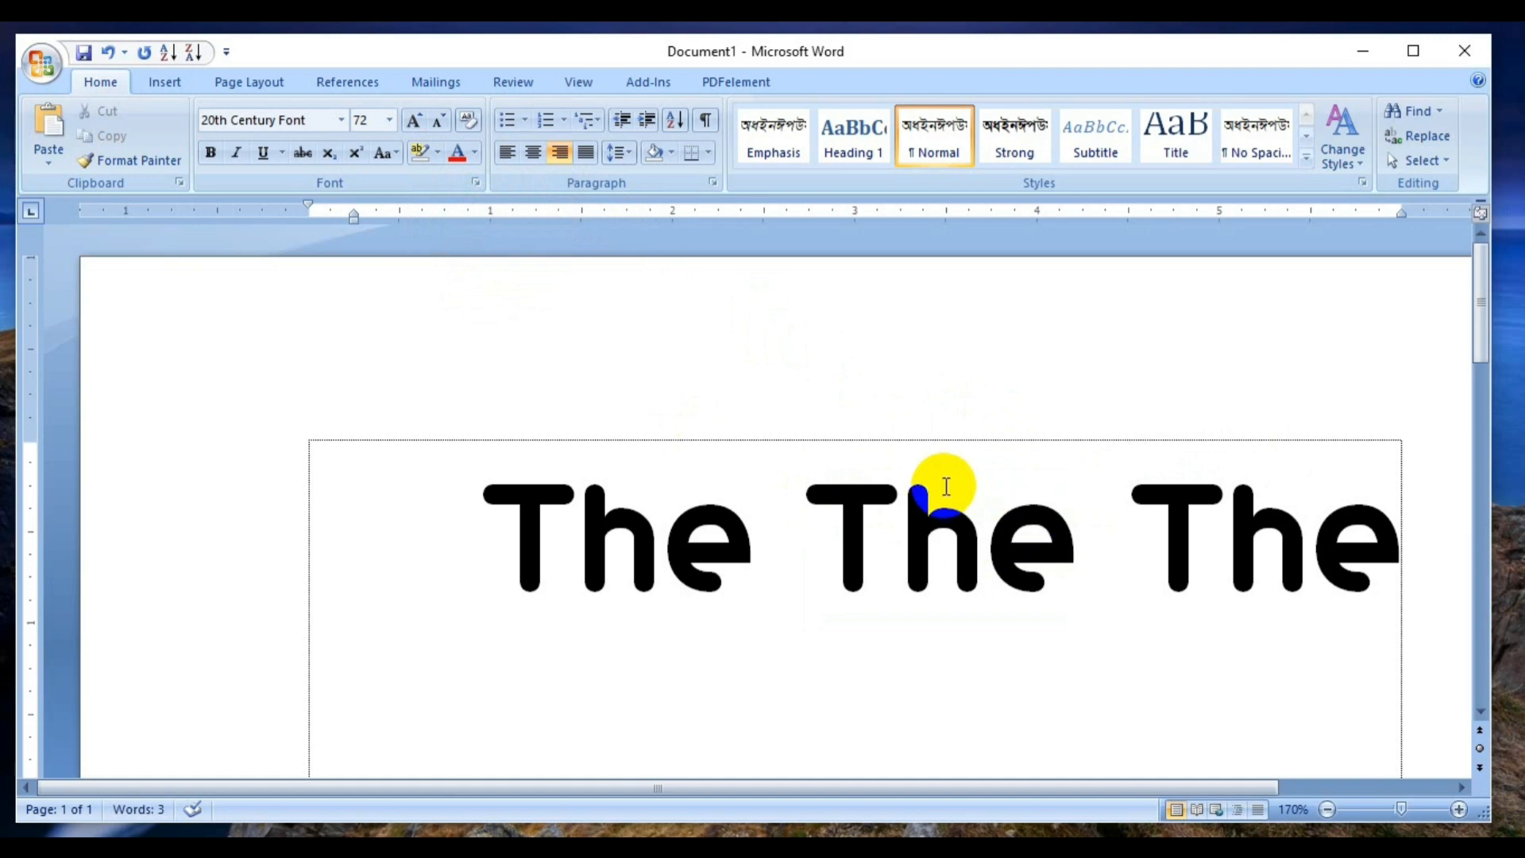
Step: Open More Colors for the middle word's font color and try several standard colors, including green and blue
{"action": "left_click_drag", "start_coordinate": [942, 491], "coordinate": [771, 429]}
{"action": "left_click", "coordinate": [474, 153]}
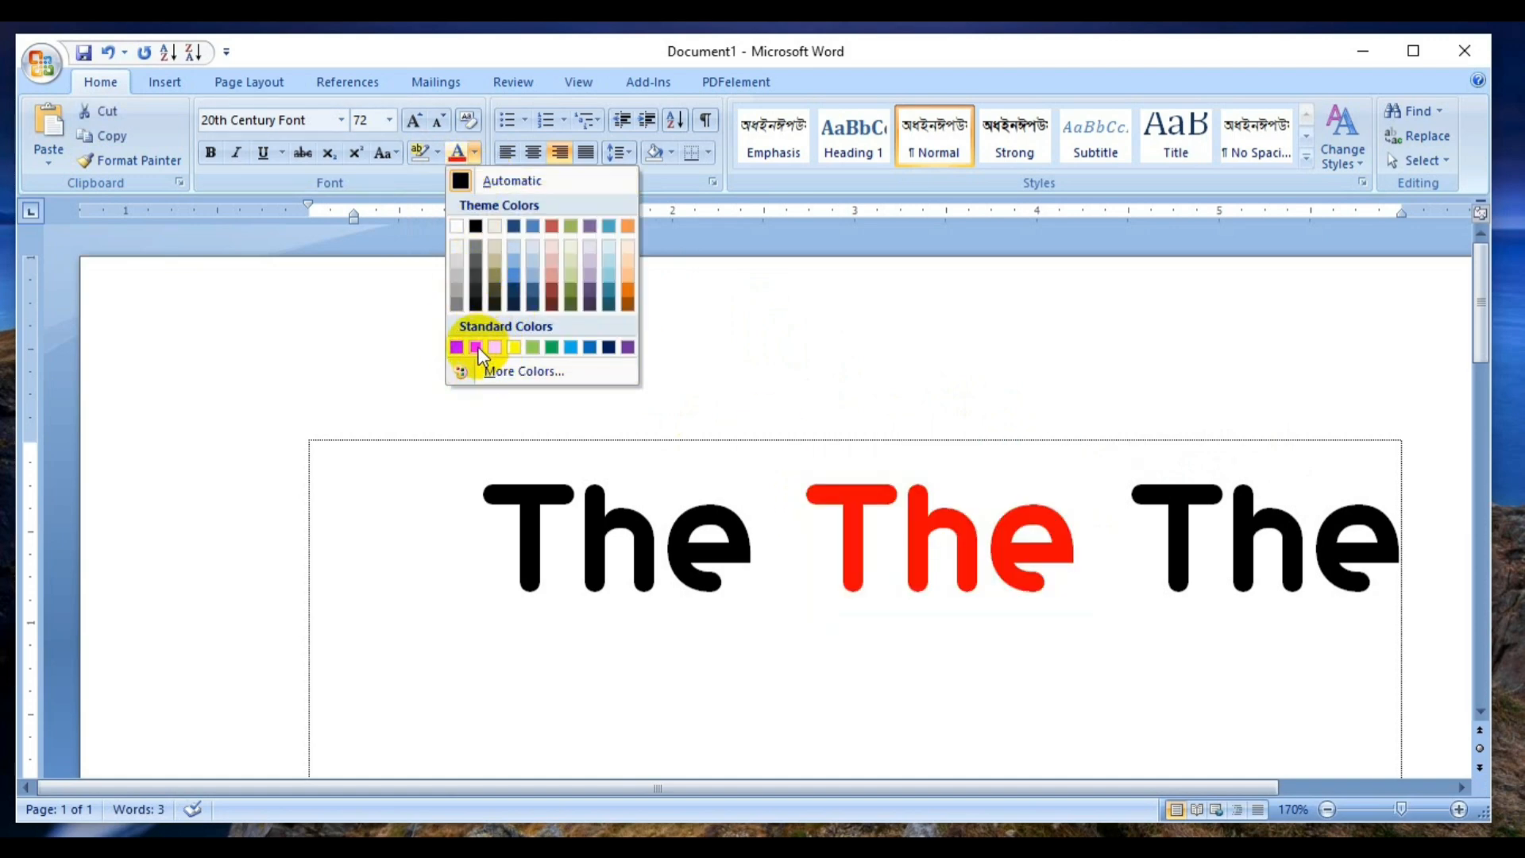
{"action": "left_click", "coordinate": [504, 372]}
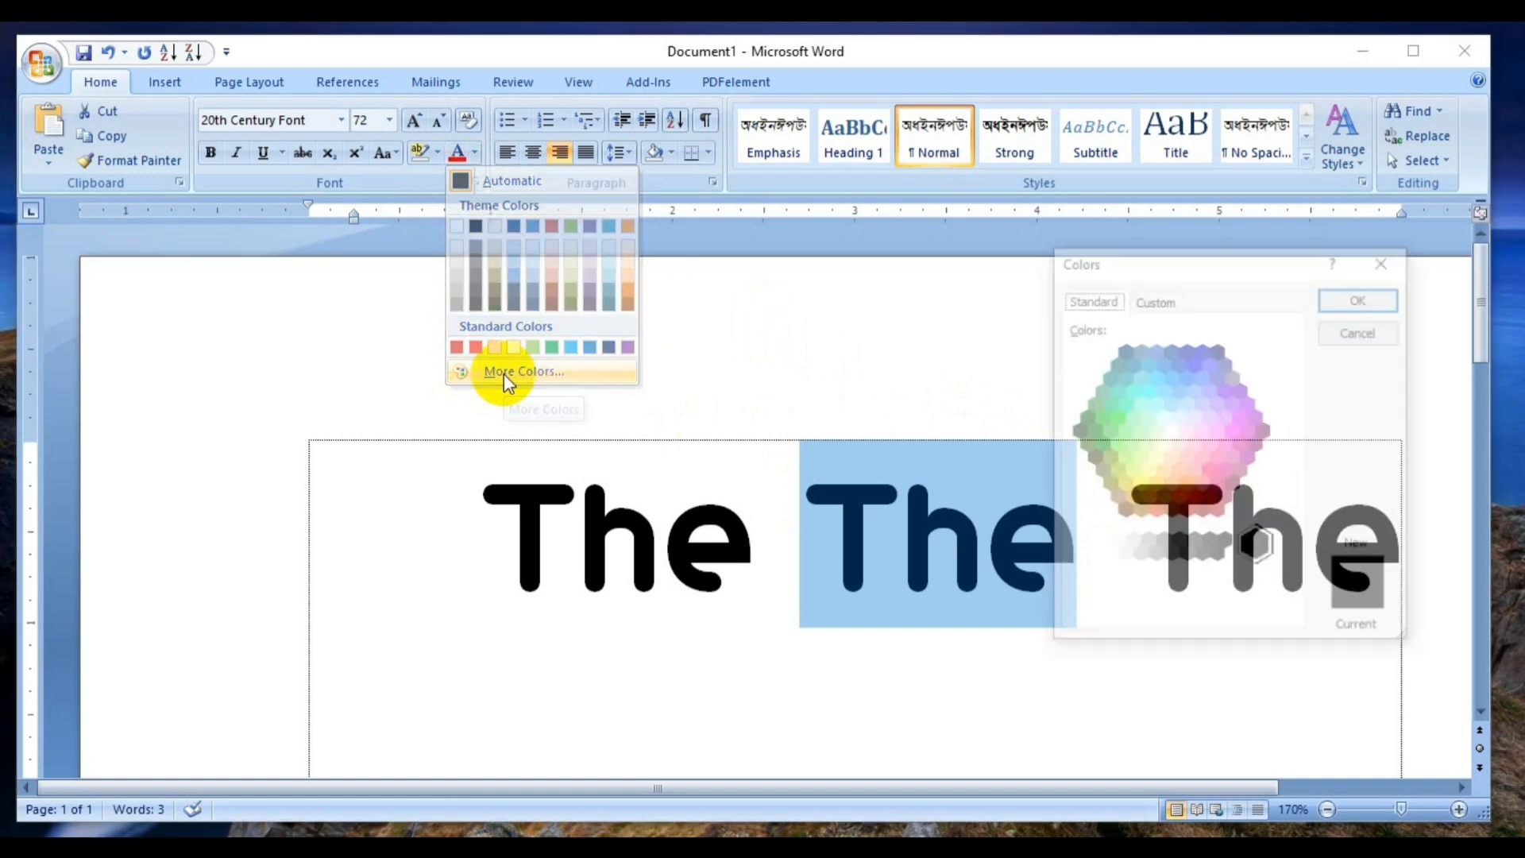
{"action": "left_click_drag", "start_coordinate": [1223, 276], "coordinate": [299, 209]}
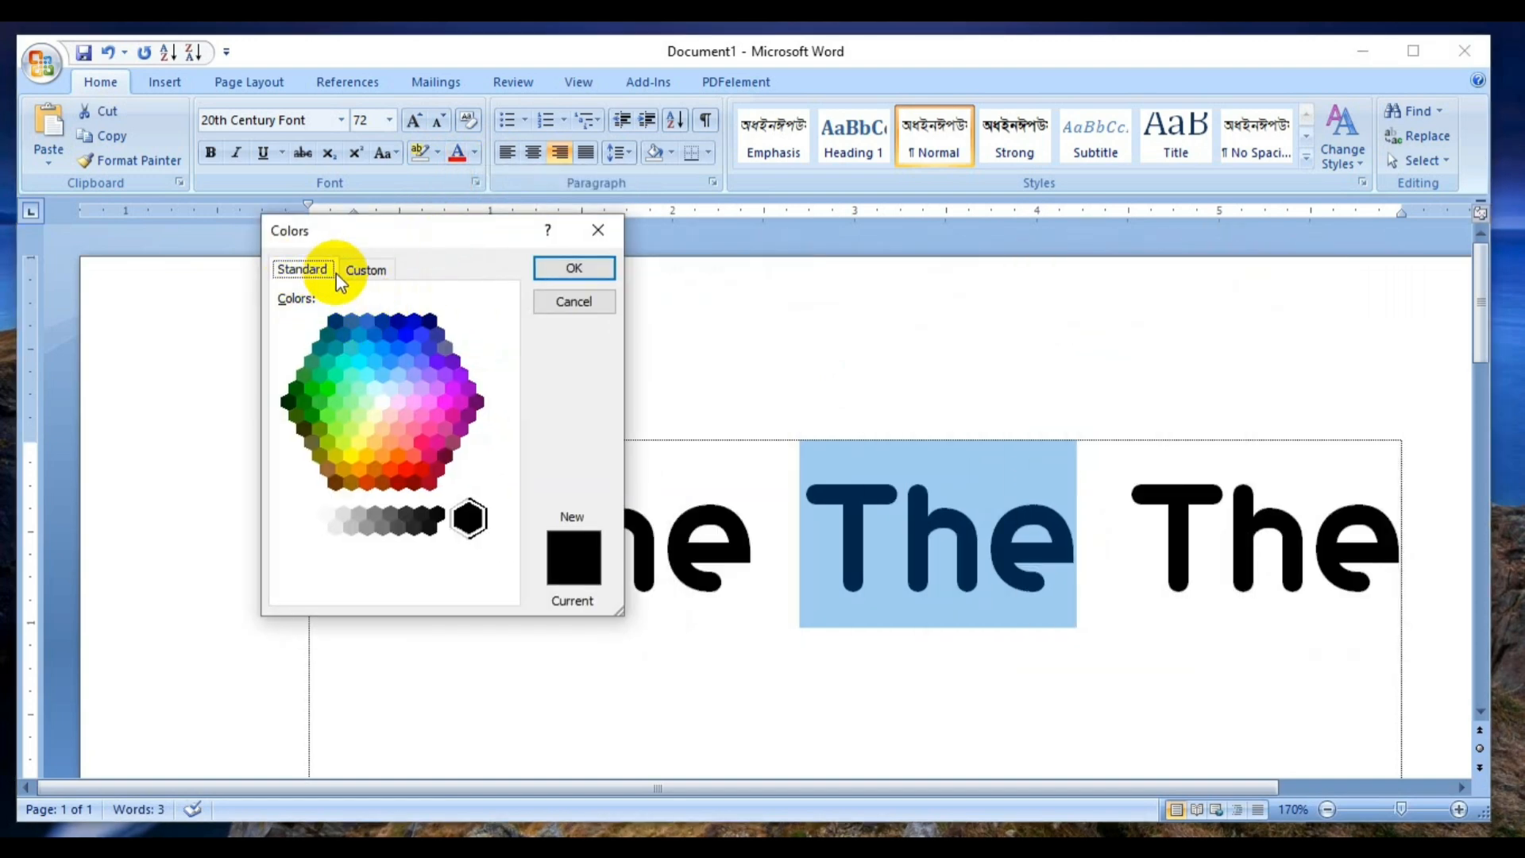
{"action": "left_click", "coordinate": [337, 374]}
{"action": "left_click", "coordinate": [321, 369]}
{"action": "left_click", "coordinate": [327, 415]}
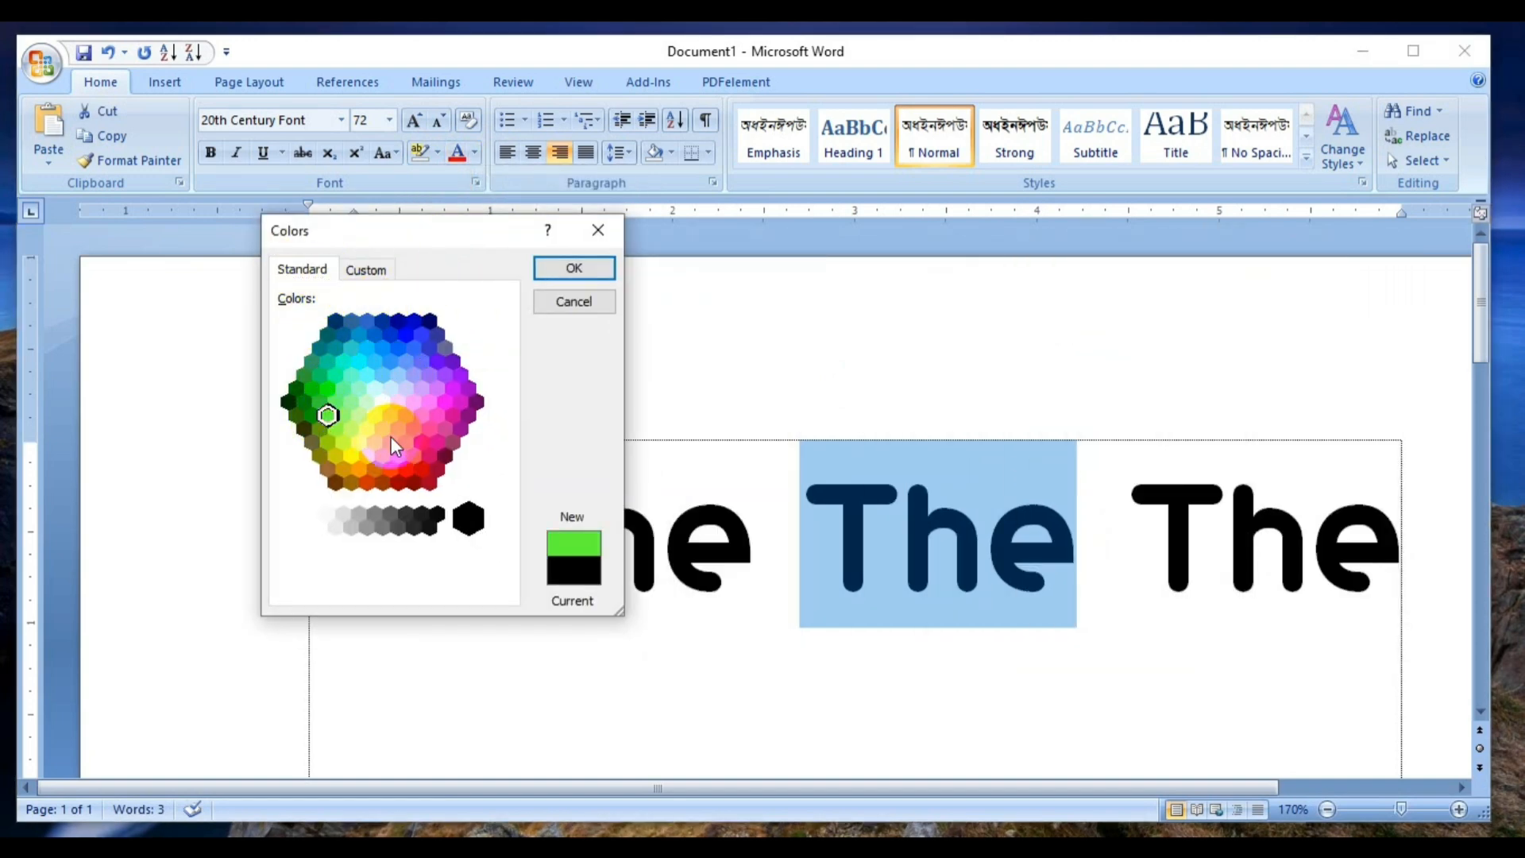
{"action": "left_click", "coordinate": [401, 317]}
Step: Try custom font colors down to RGB 74, 182, 110, view the color model options, and cancel the color change
{"action": "left_click", "coordinate": [366, 270]}
{"action": "left_click", "coordinate": [314, 316]}
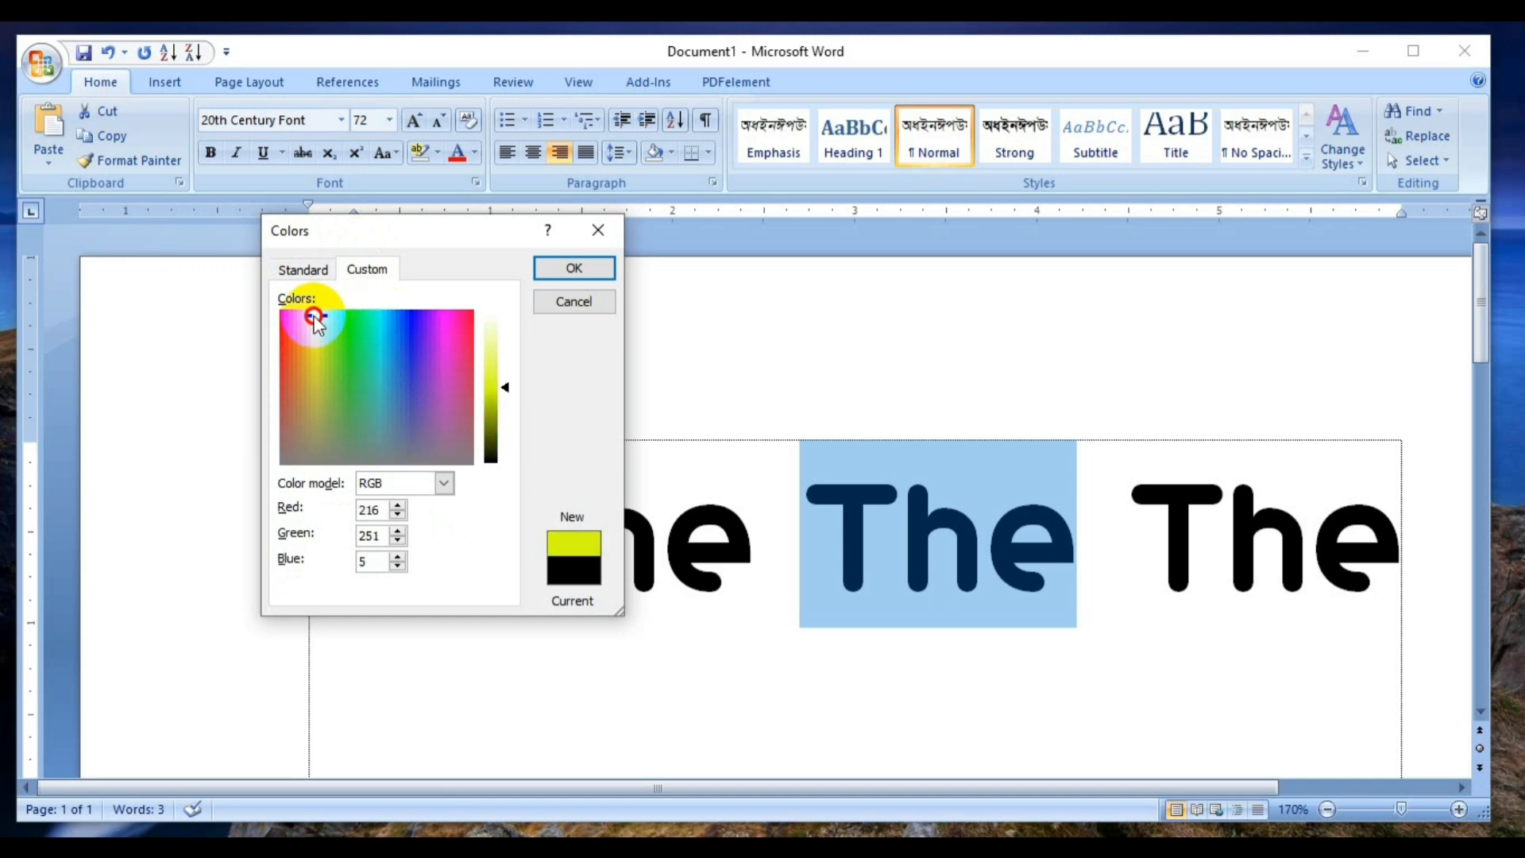
{"action": "left_click_drag", "start_coordinate": [315, 316], "coordinate": [440, 332]}
{"action": "left_click_drag", "start_coordinate": [449, 414], "coordinate": [355, 398]}
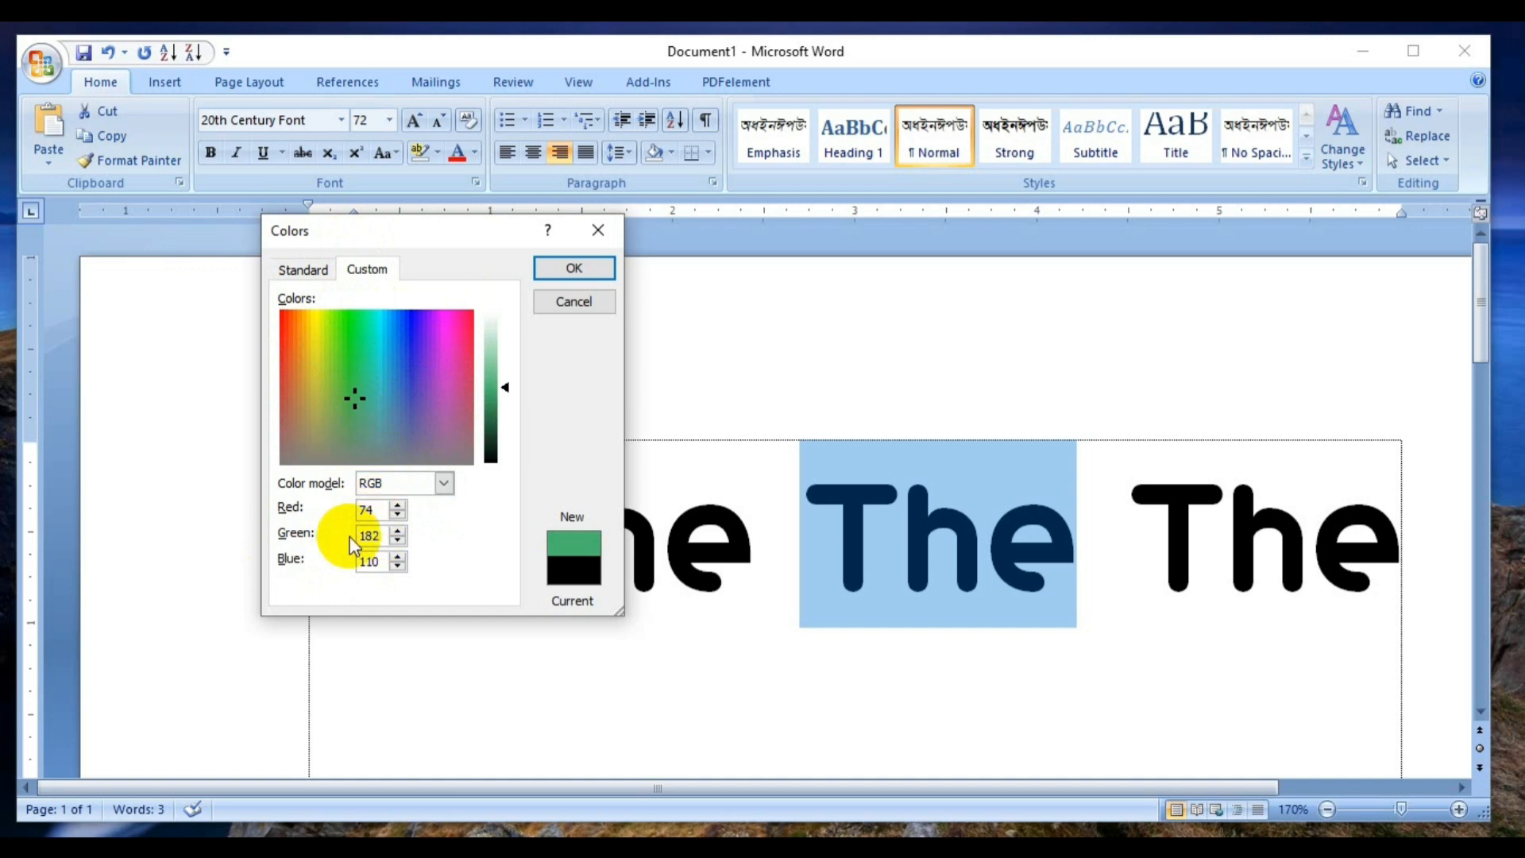
{"action": "left_click", "coordinate": [444, 483]}
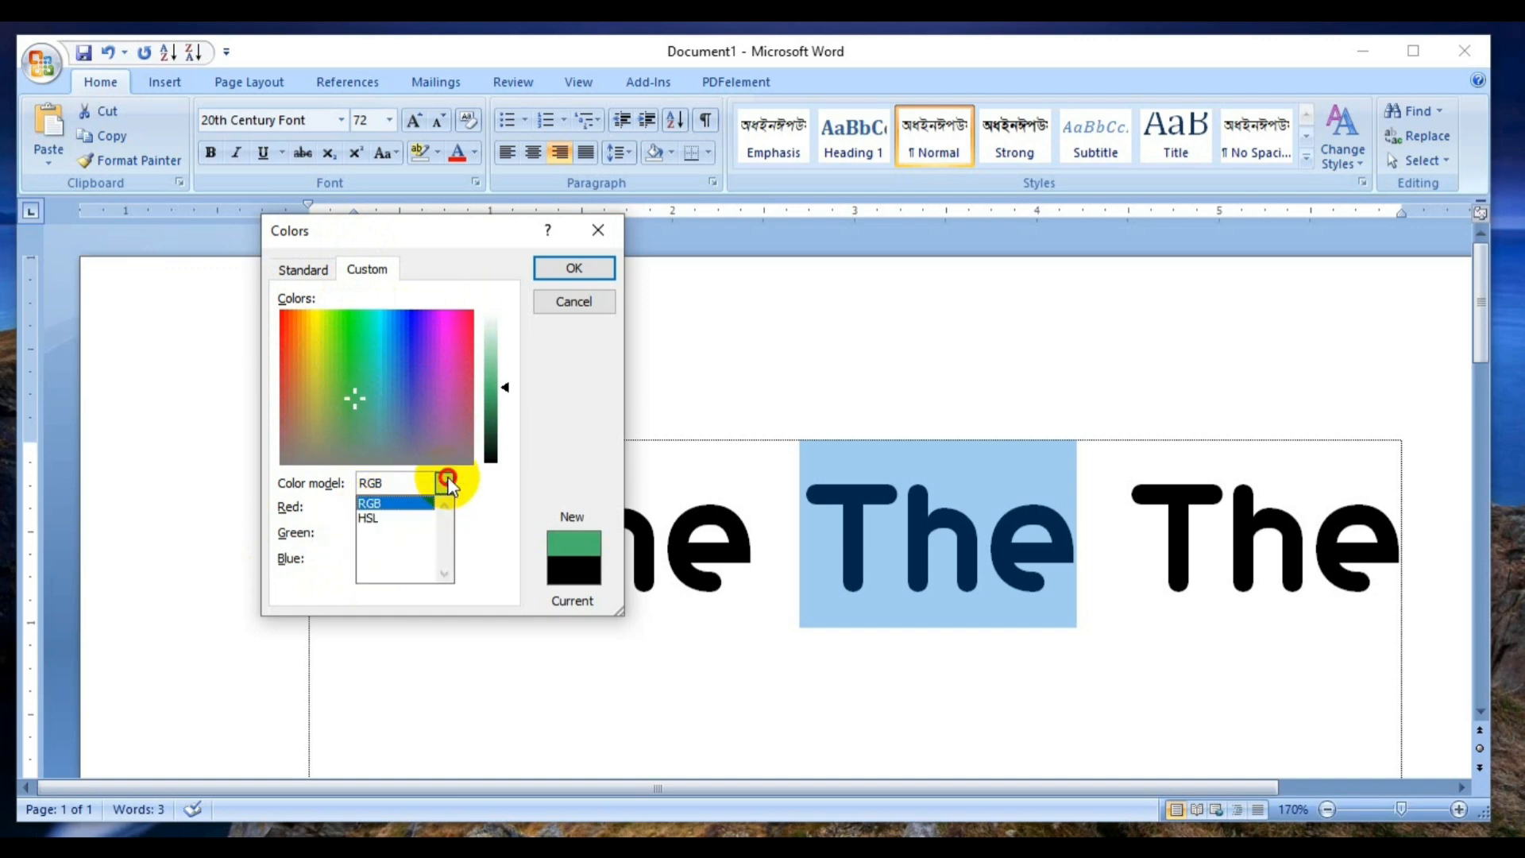
{"action": "left_click", "coordinate": [444, 483]}
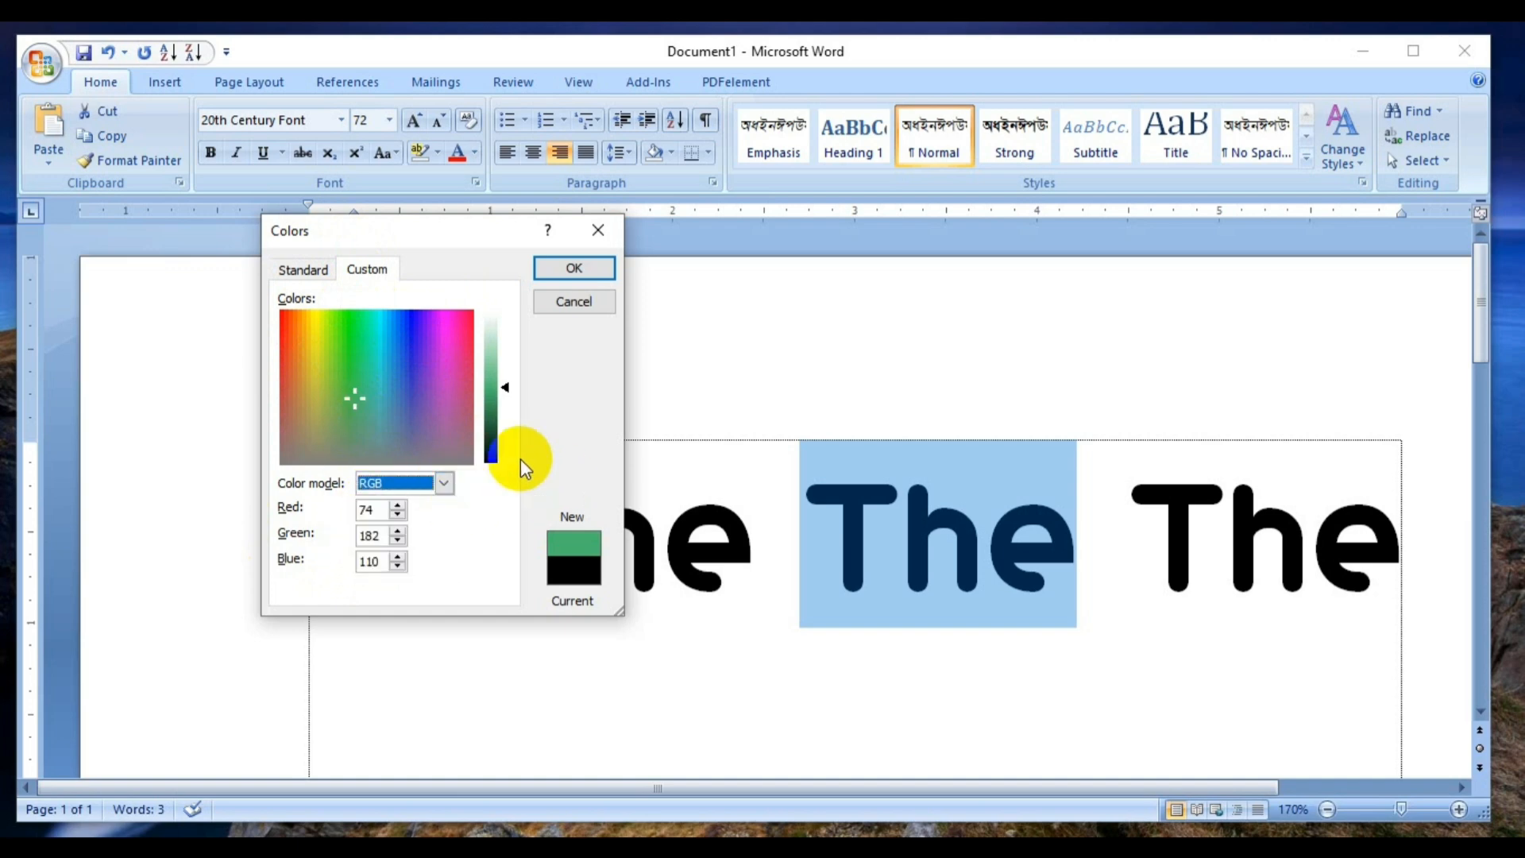
{"action": "left_click", "coordinate": [580, 308]}
Step: Clear all formatting from the middle word "The" and undo the clearing
{"action": "left_click", "coordinate": [475, 122]}
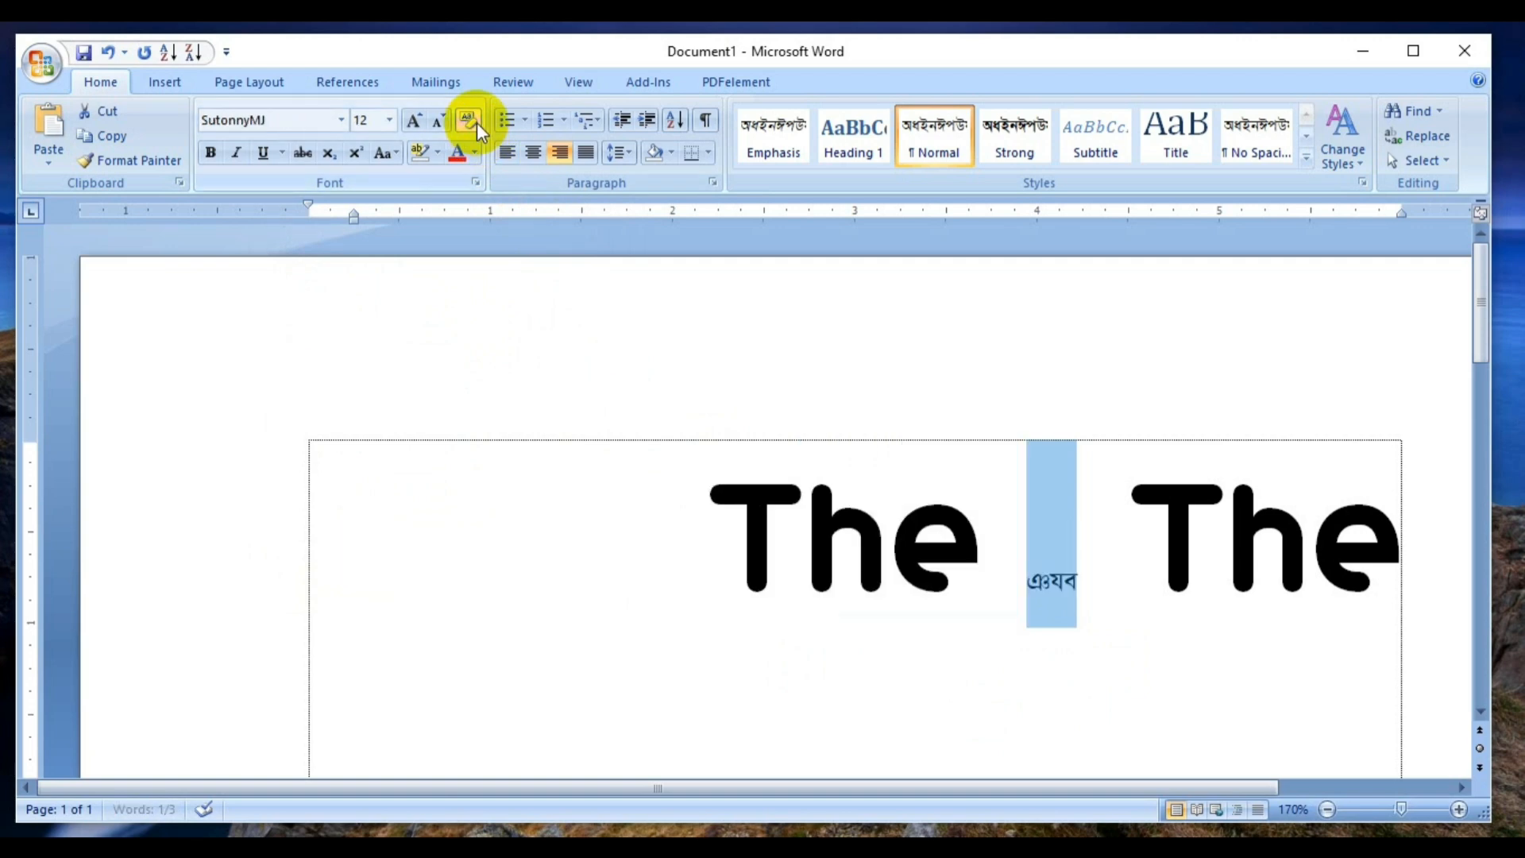
{"action": "key", "text": "ctrl+z"}
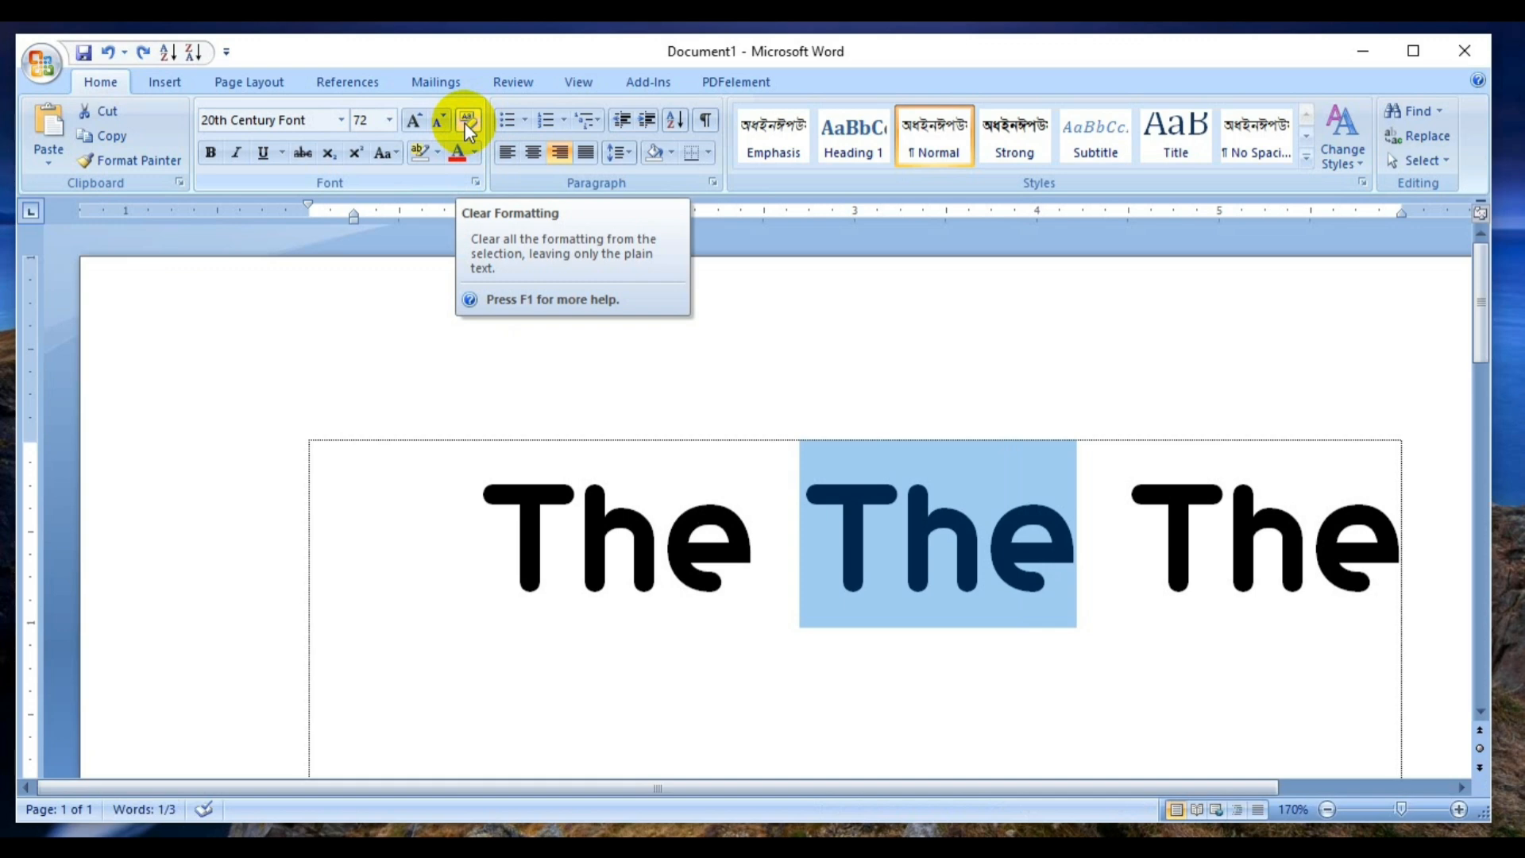
{"action": "left_click", "coordinate": [983, 530]}
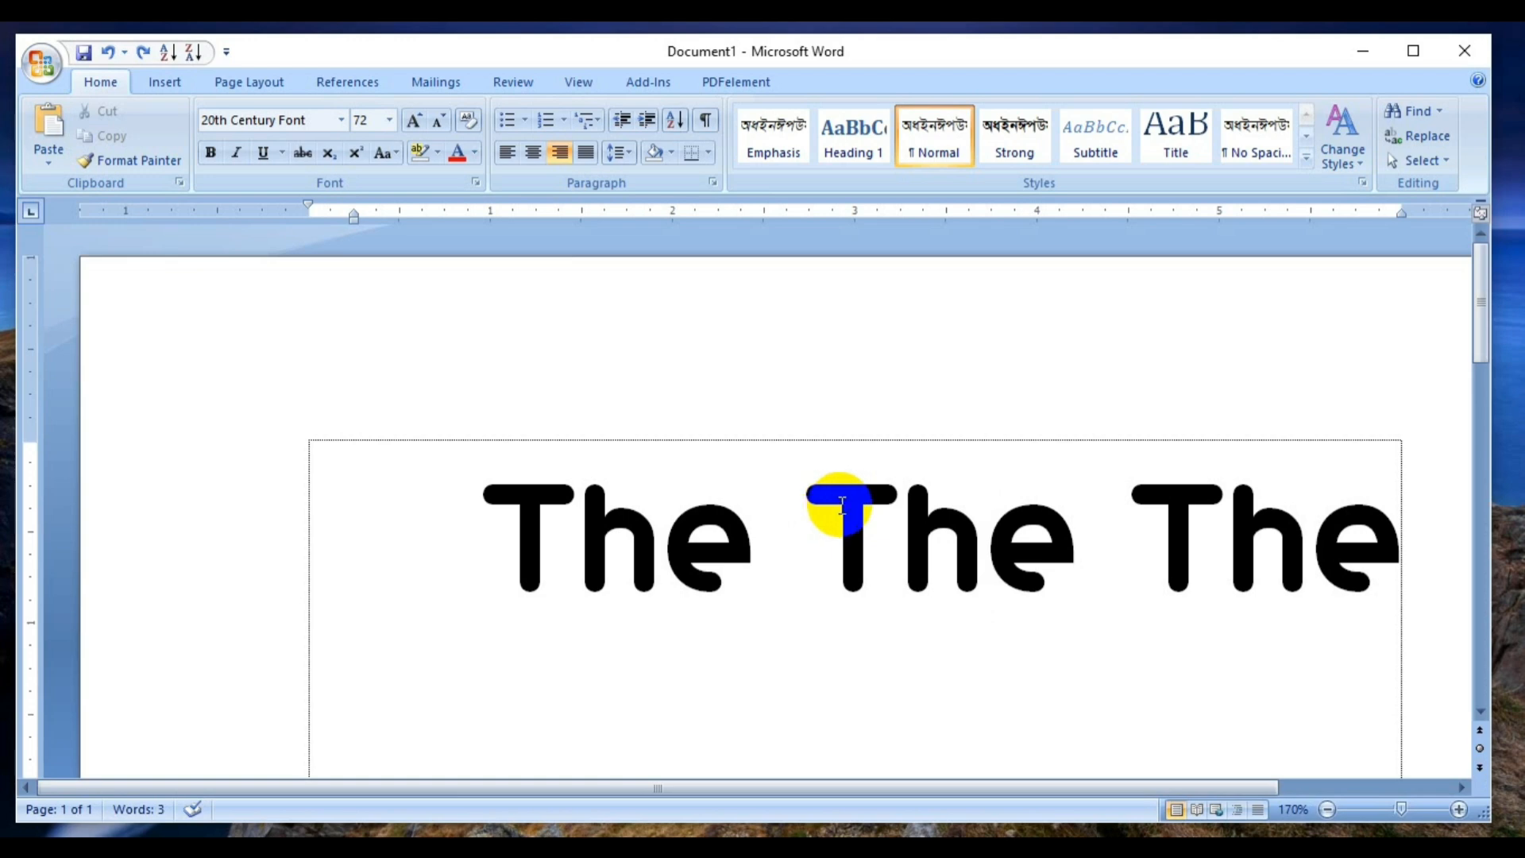
Step: Clear all formatting from the whole line "The The The" and set its font to Times New Roman
{"action": "left_click_drag", "start_coordinate": [485, 515], "coordinate": [1307, 506]}
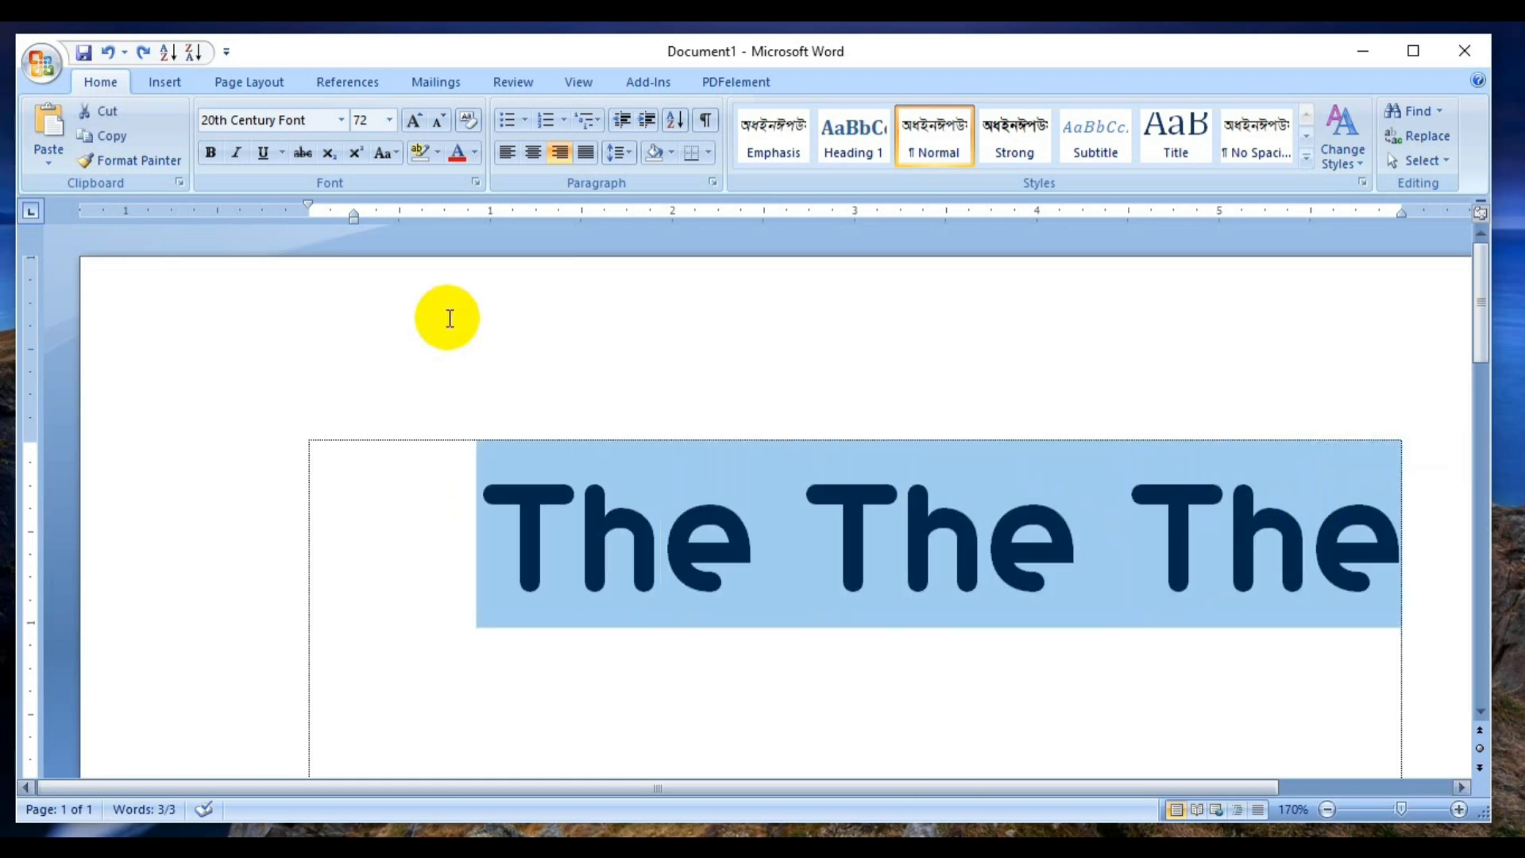
{"action": "left_click", "coordinate": [470, 122]}
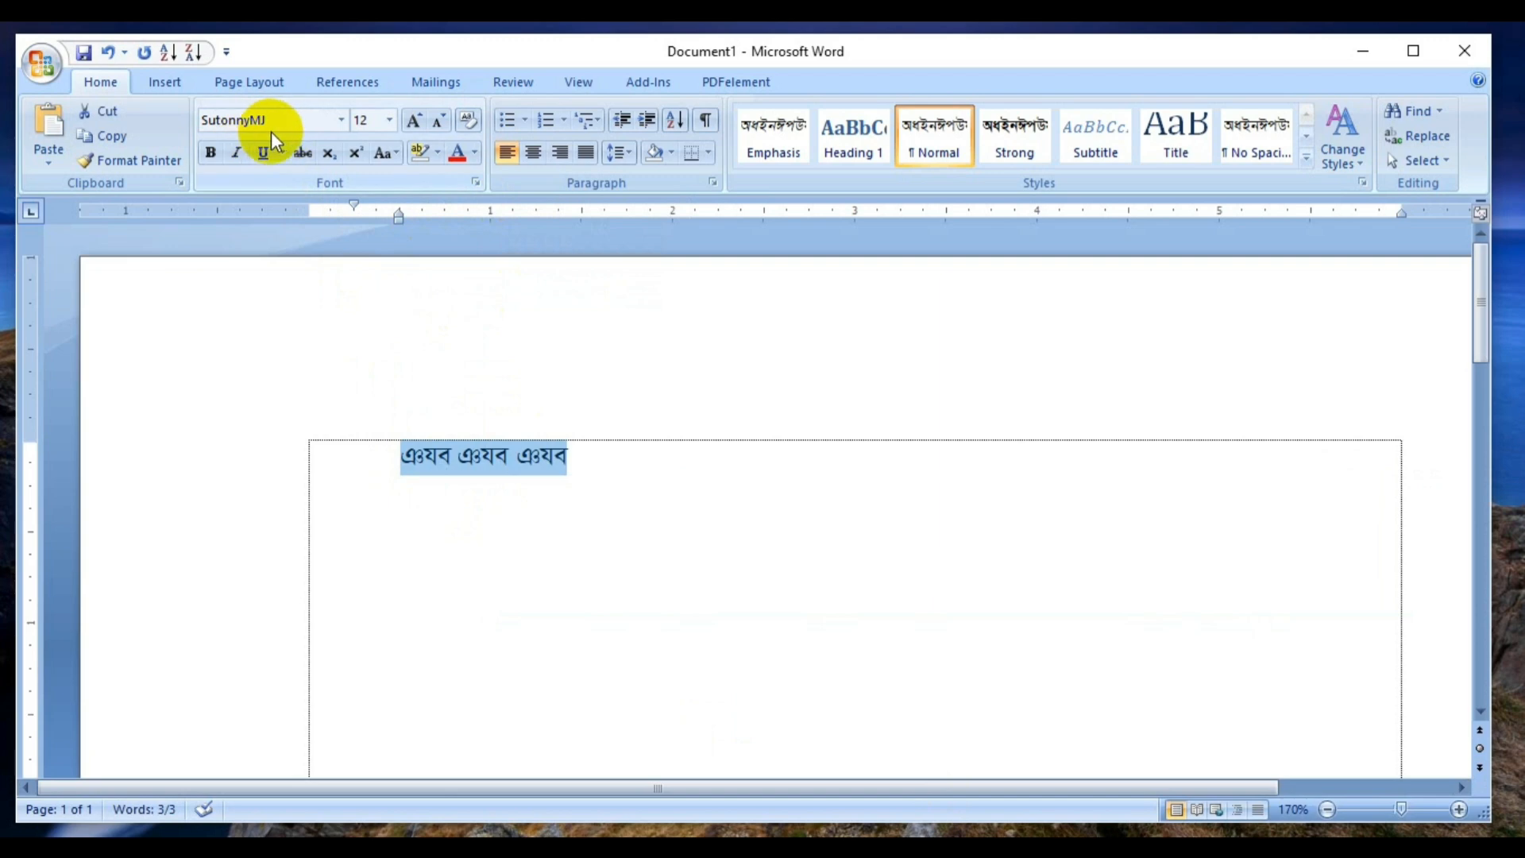
{"action": "key", "text": "alt+t"}
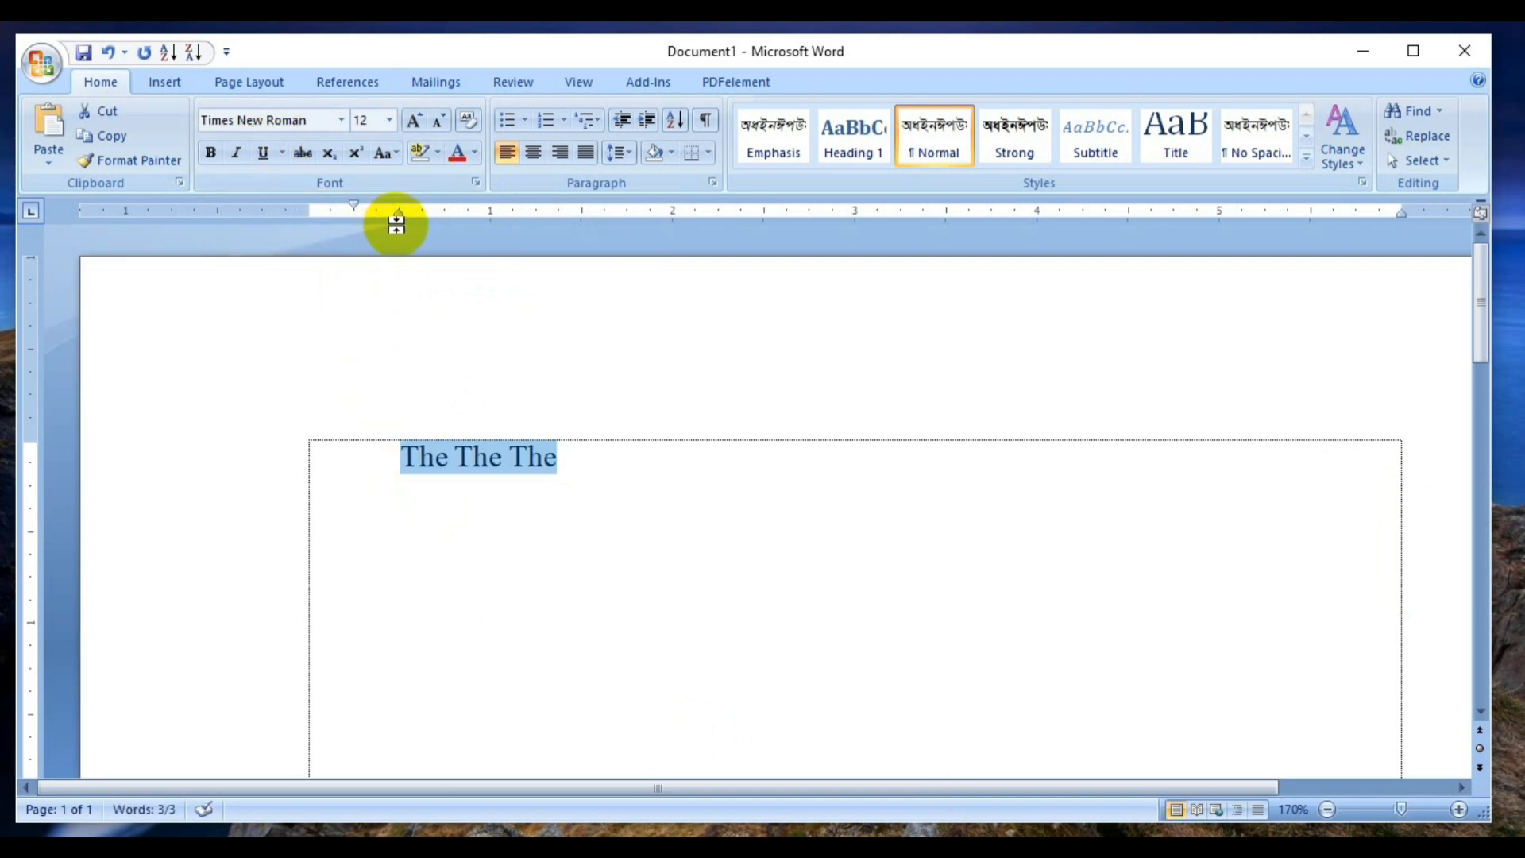
Step: Move the line's left indent back to about the 0.25 mark on the ruler, shifting the first-line indent with it
{"action": "left_click_drag", "start_coordinate": [396, 219], "coordinate": [354, 218]}
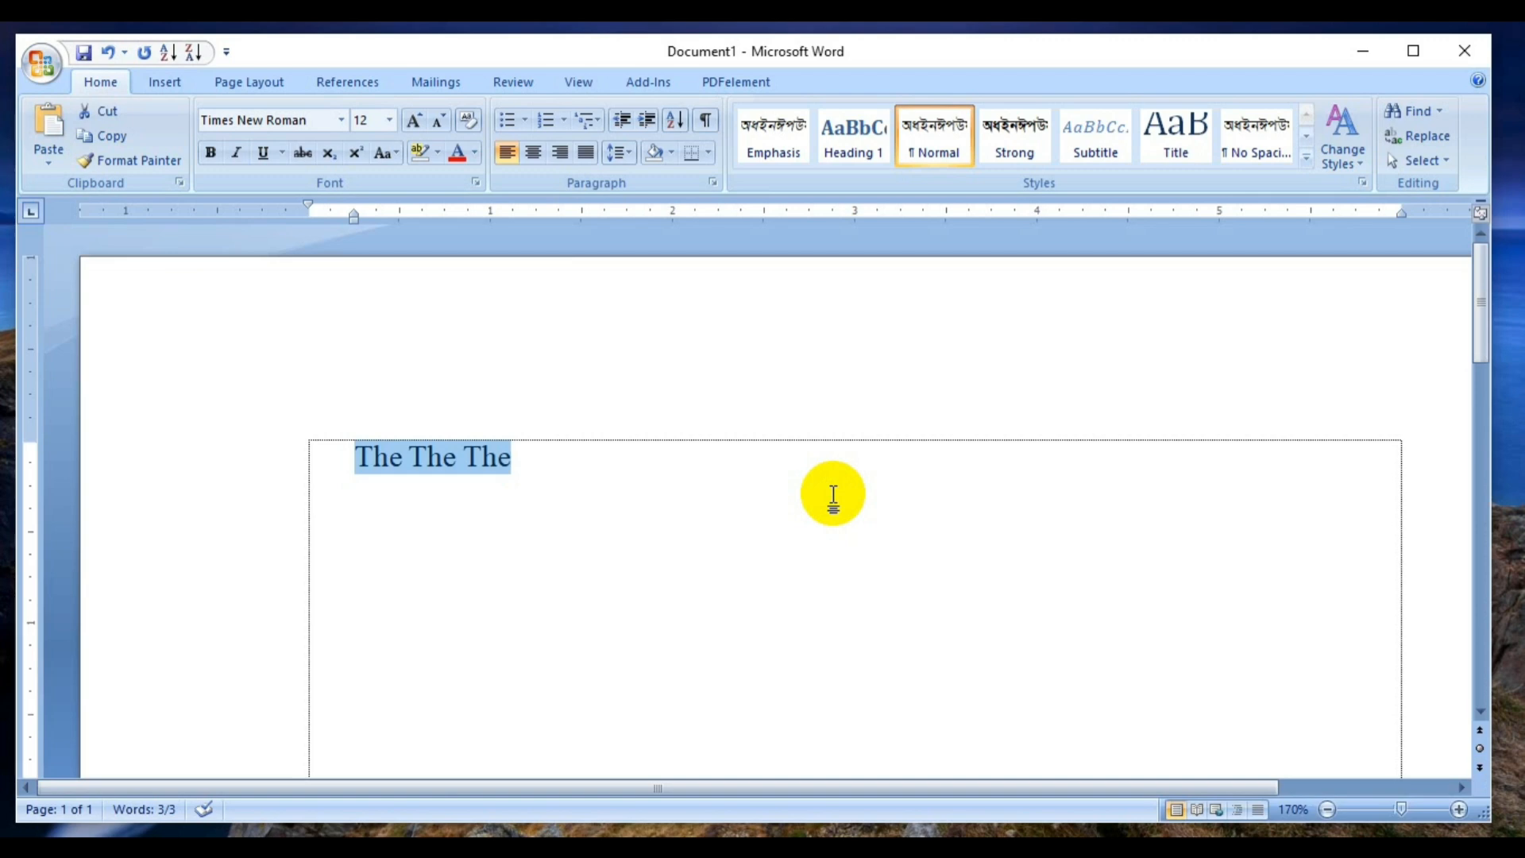
{"action": "key", "text": "ctrl+shift+p"}
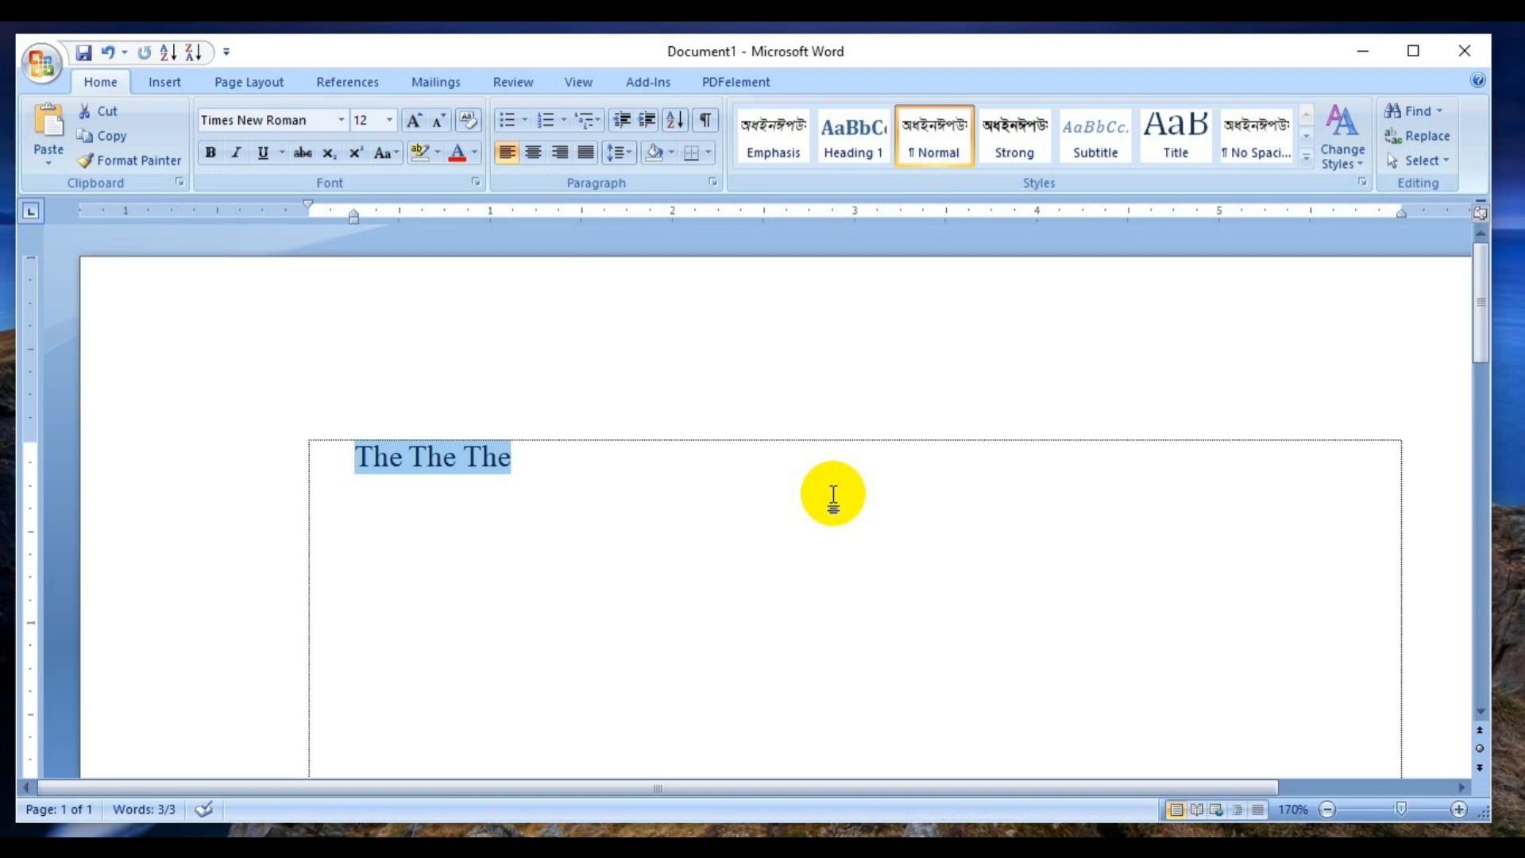